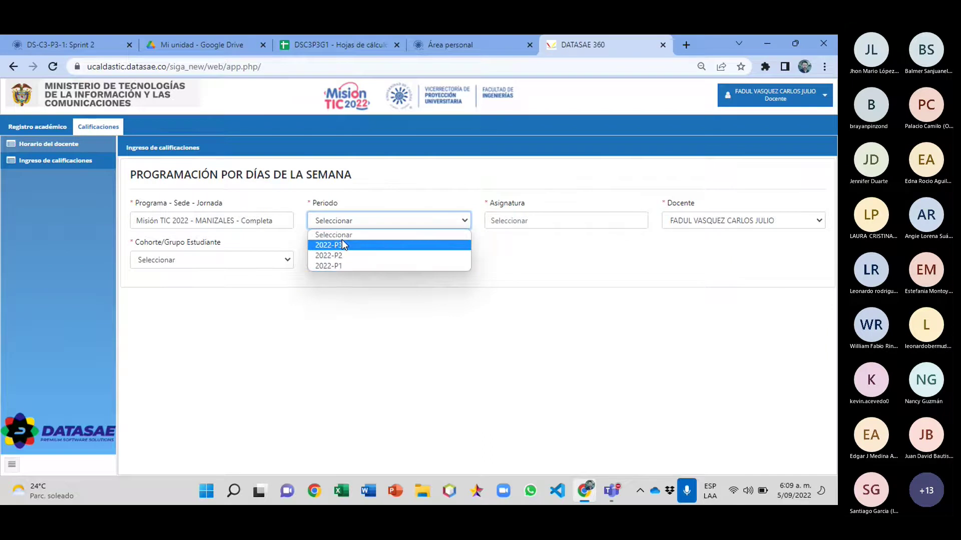
# Step: Load the grade entry list for period 2022-P3, subject DS-C3 - Desarrollo de Software - Ciclo3, and student group 1
pyautogui.click(555, 224)
pyautogui.click(456, 222)
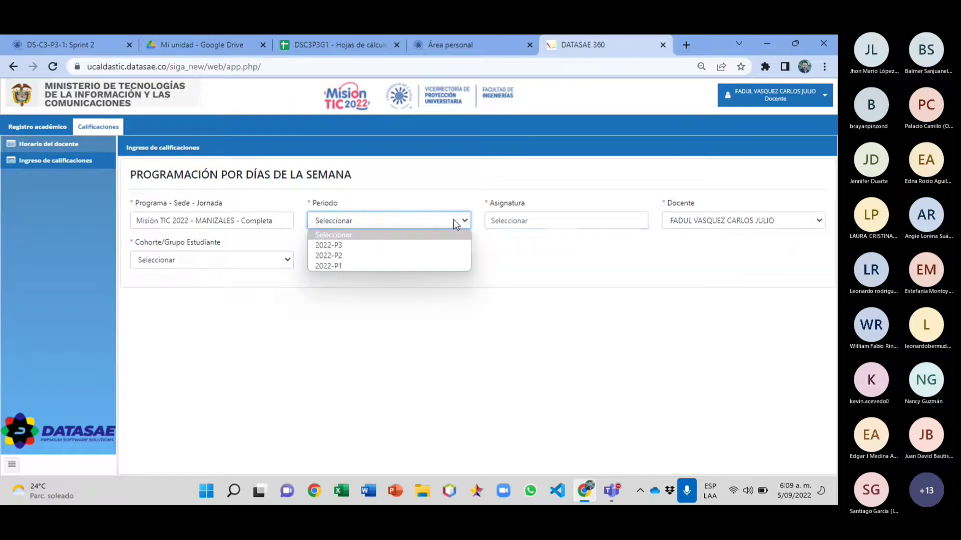
pyautogui.click(348, 246)
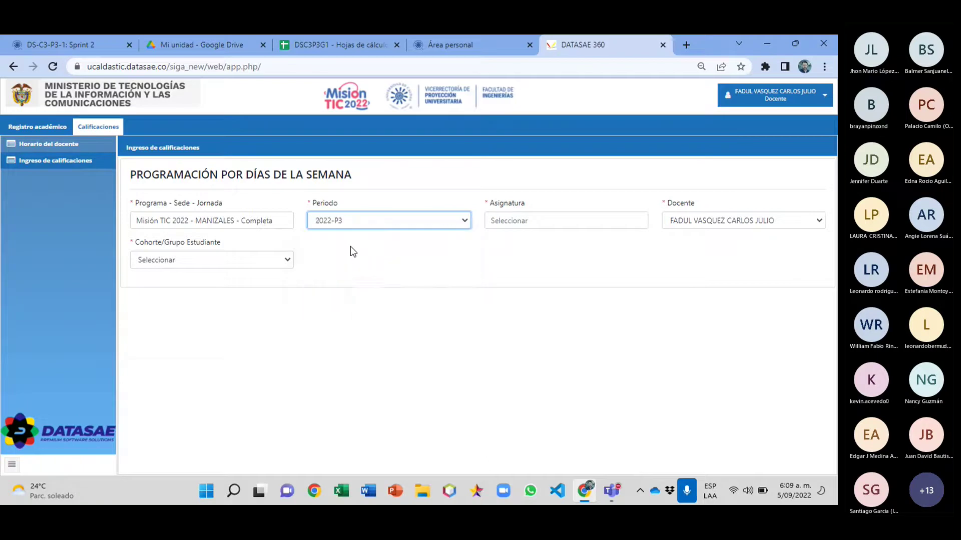
pyautogui.click(563, 222)
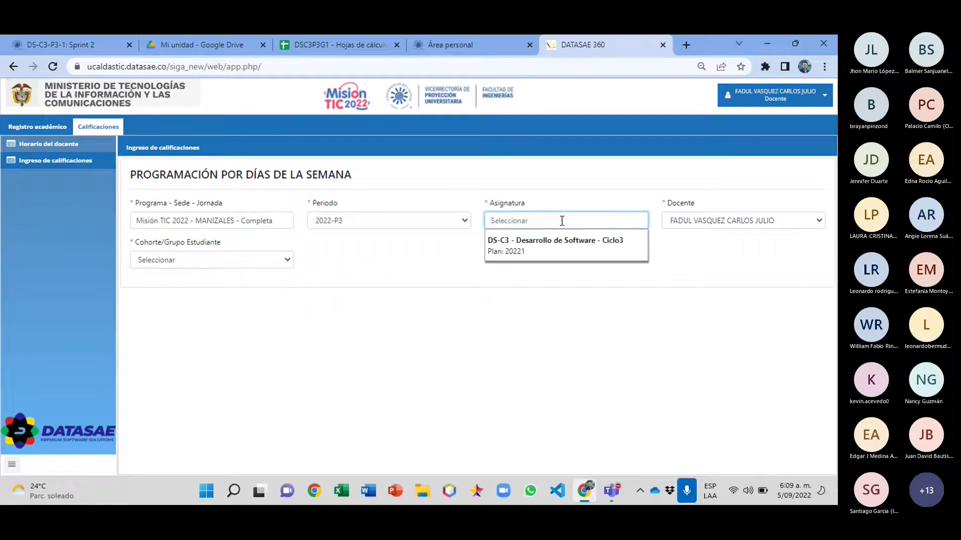
pyautogui.click(510, 248)
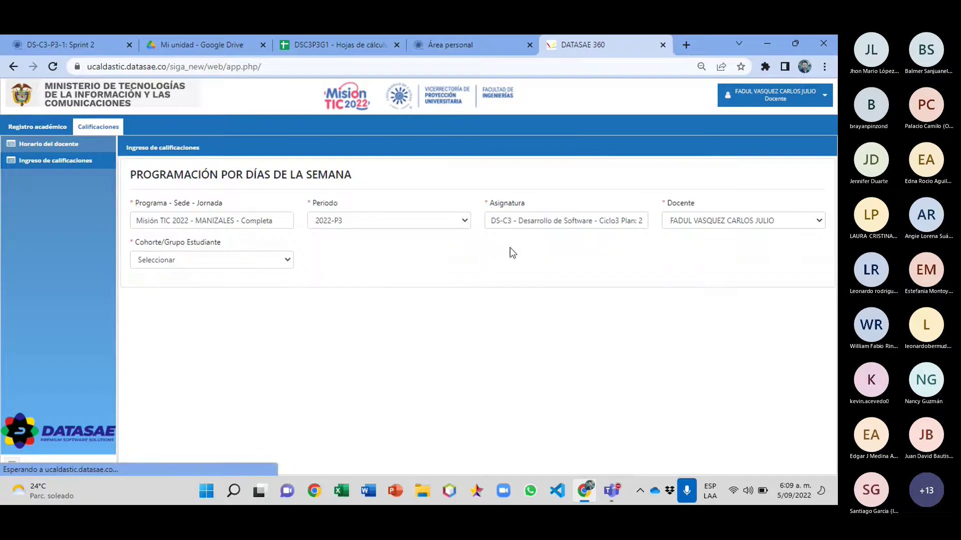
pyautogui.click(289, 262)
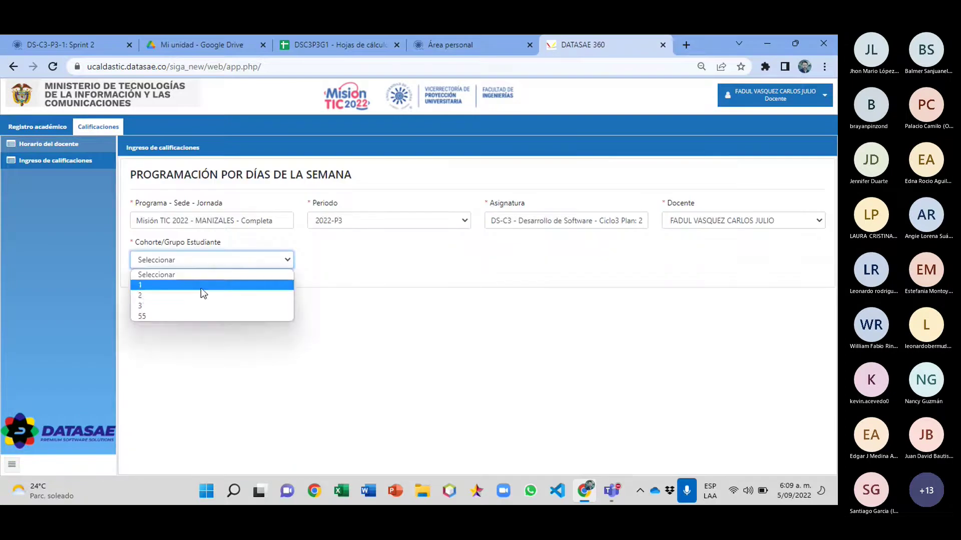
pyautogui.click(200, 287)
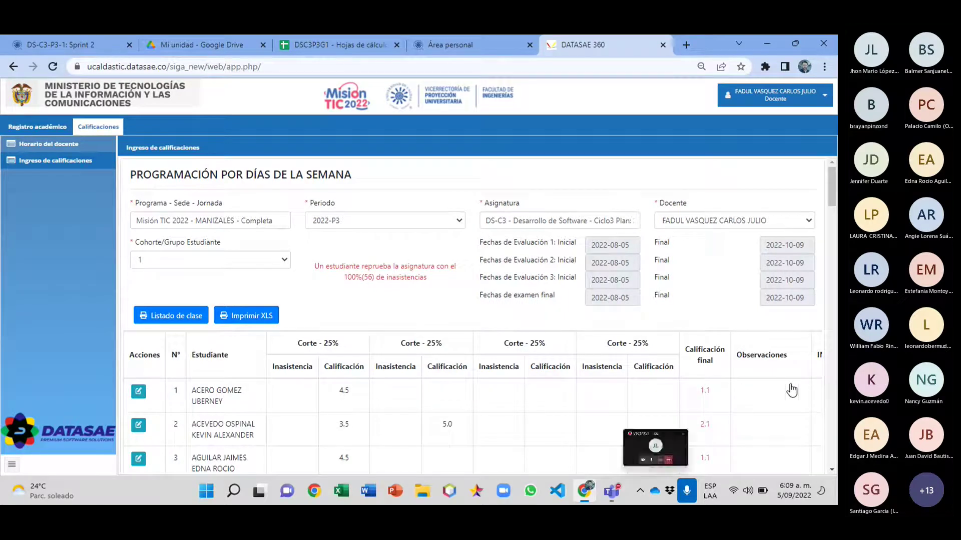
# Step: Look up row 12 of the DSC3P3G1 spreadsheet and save that student's Sprint 2 grade of 5 as the second Corte's Calificación in DATASAE, list row 21
pyautogui.click(320, 48)
pyautogui.click(8, 233)
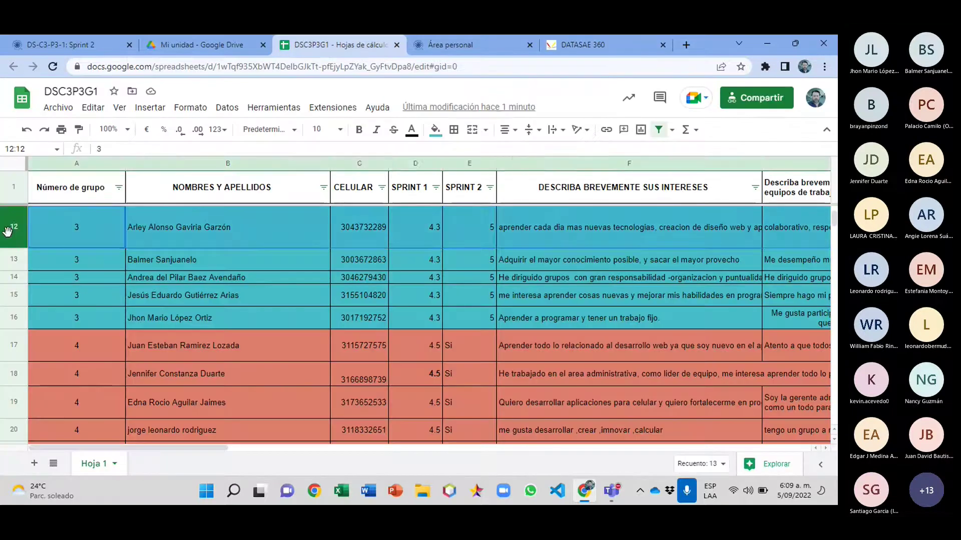
pyautogui.click(579, 50)
pyautogui.scroll(-15, 429, 325)
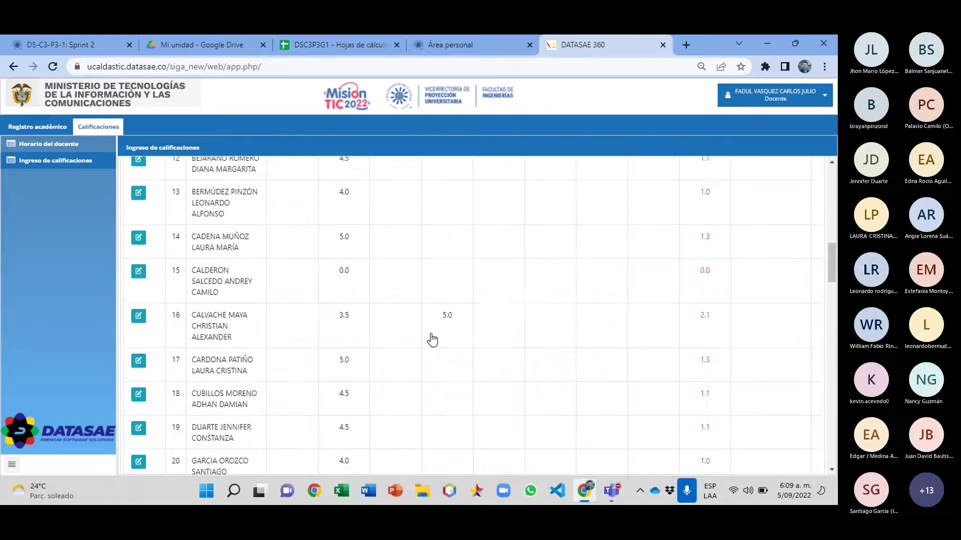
pyautogui.scroll(4, 432, 337)
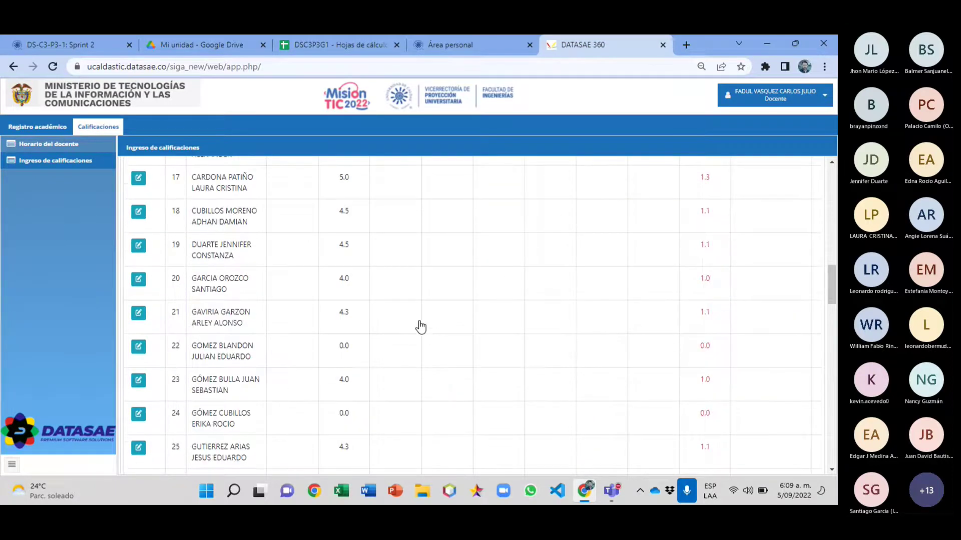
pyautogui.click(139, 313)
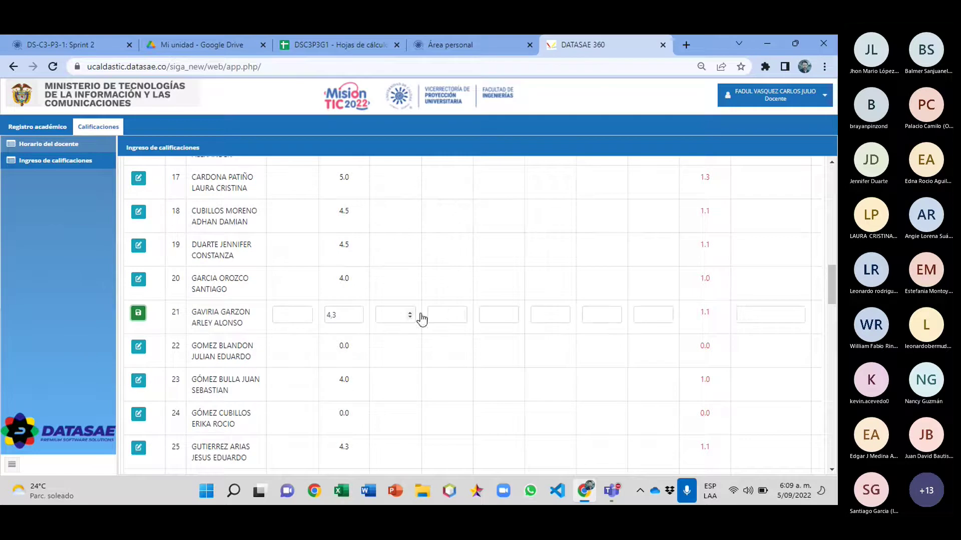
pyautogui.click(443, 315)
pyautogui.press('Return')
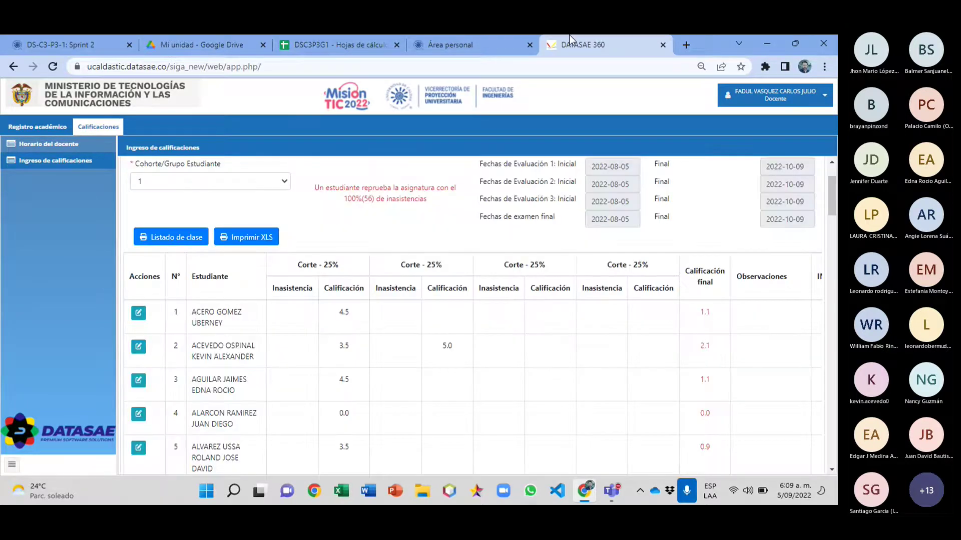
# Step: Check row 13 of the DSC3P3G1 spreadsheet and save the student's second Corte Calificación as 5 in DATASAE, list row 54
pyautogui.click(333, 45)
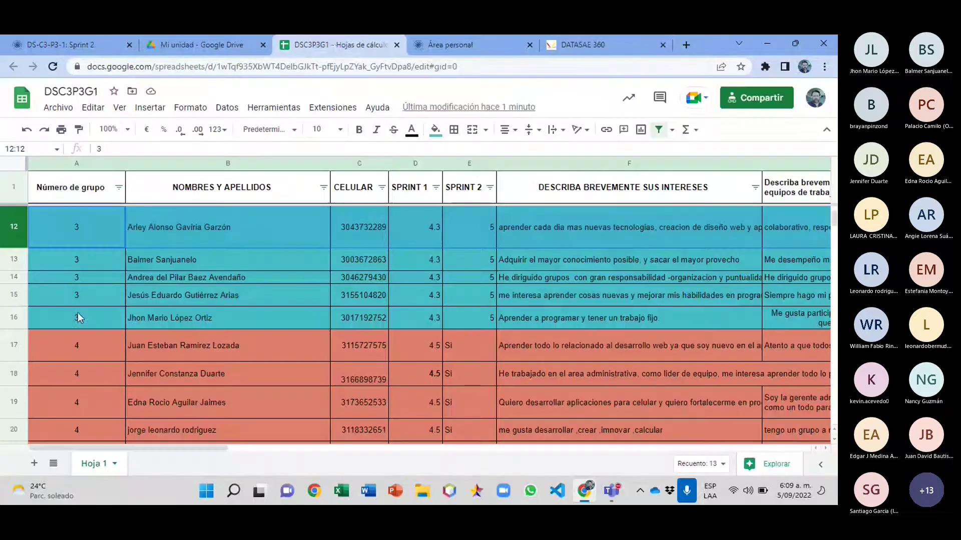
pyautogui.click(14, 259)
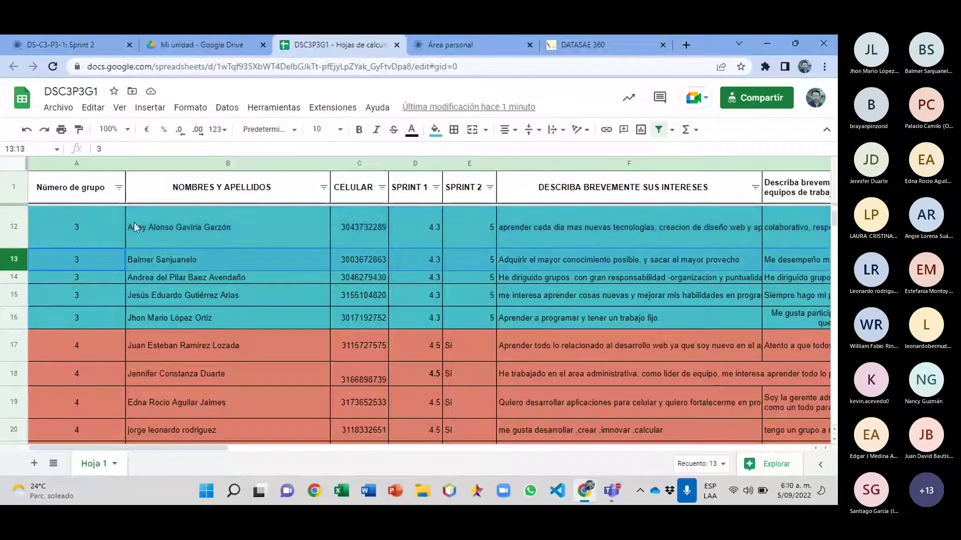
pyautogui.click(597, 49)
pyautogui.scroll(-20, 342, 390)
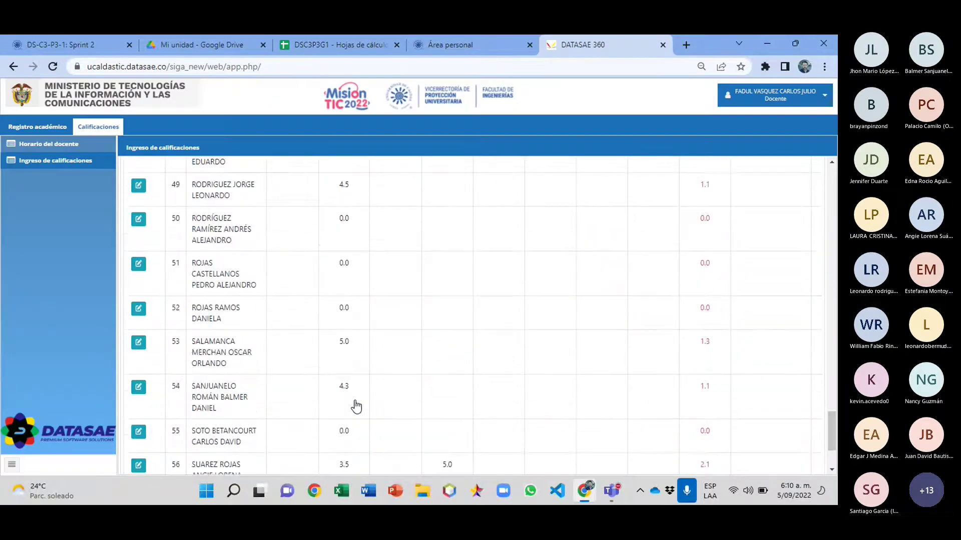
pyautogui.click(138, 387)
pyautogui.click(445, 389)
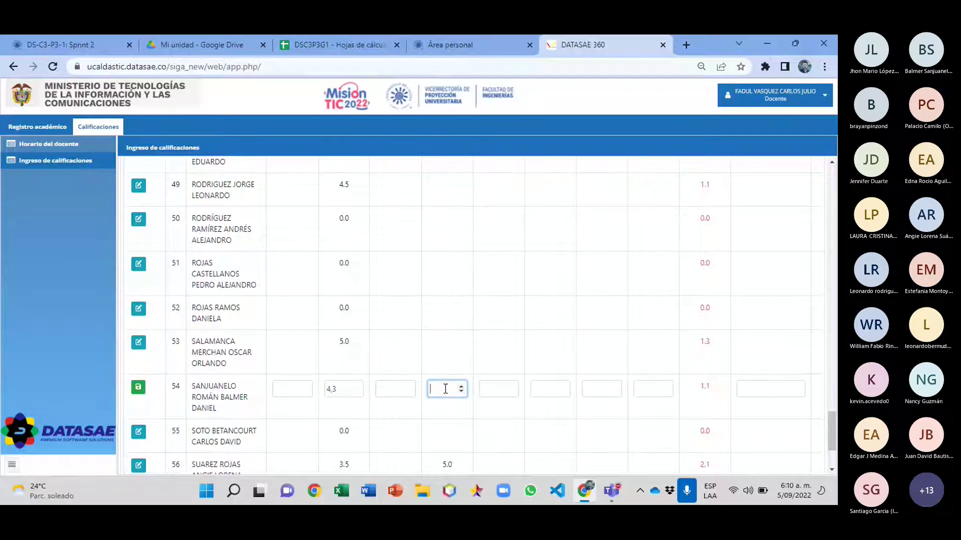
pyautogui.write('5')
pyautogui.press('Return')
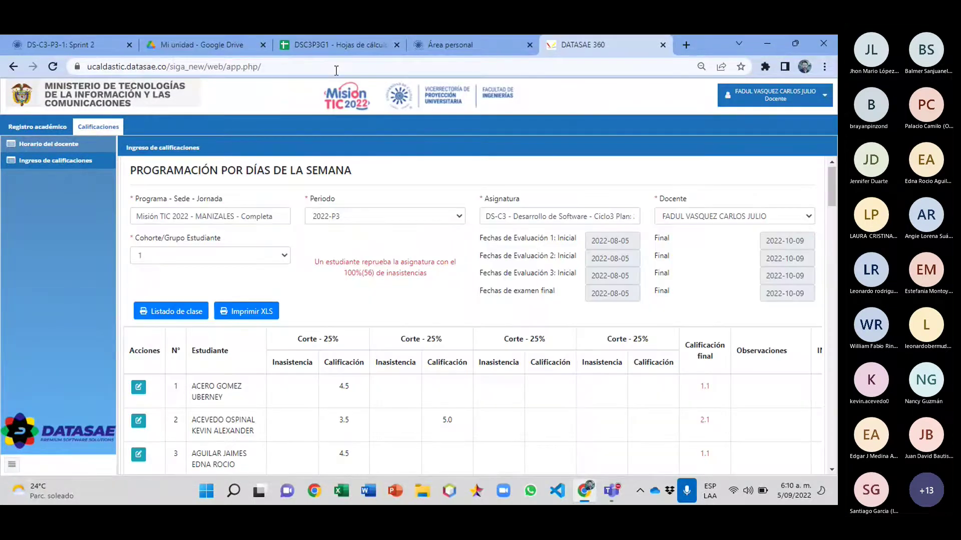
# Step: Check row 14 of the DSC3P3G1 spreadsheet and save the student's second Corte Calificación as 5 in DATASAE, list row 9
pyautogui.click(337, 44)
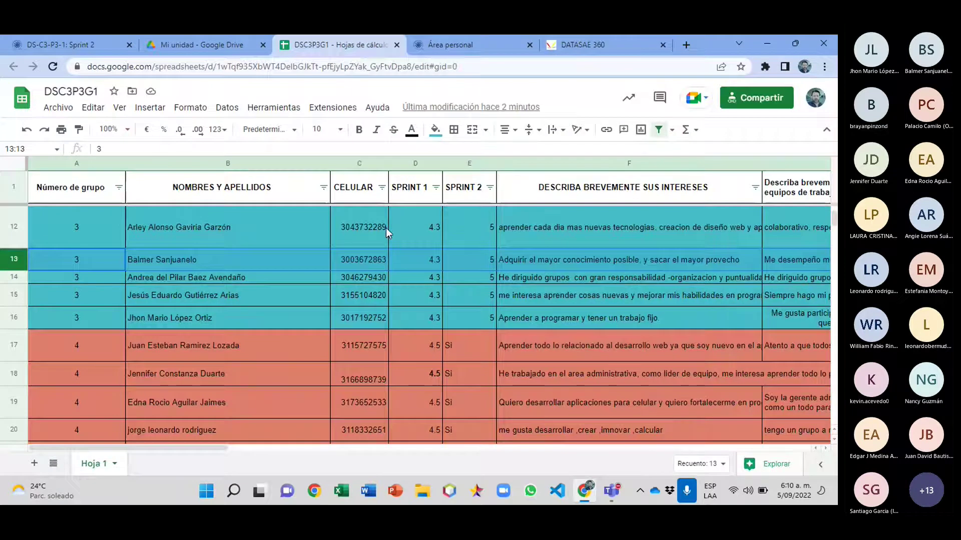
pyautogui.click(581, 44)
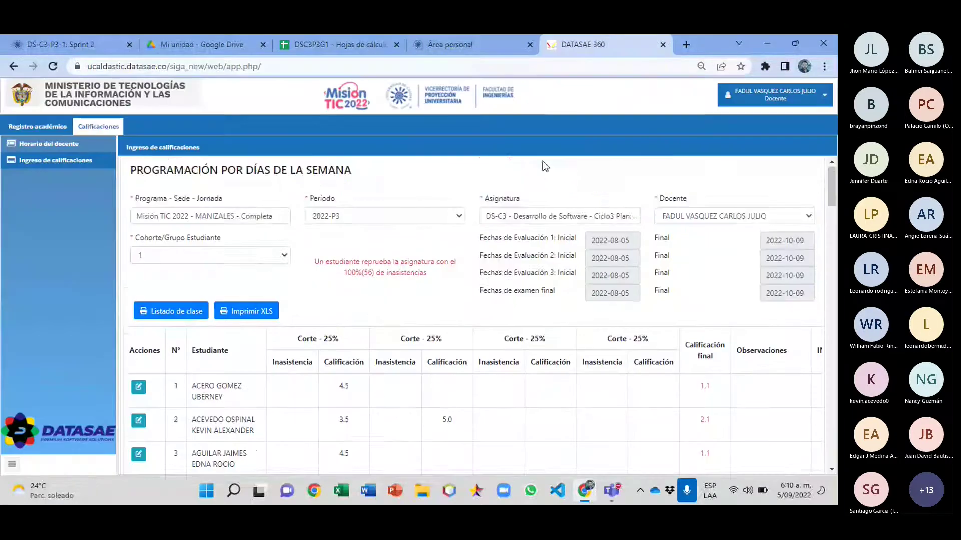
pyautogui.scroll(-2, 373, 389)
pyautogui.scroll(-5, 372, 389)
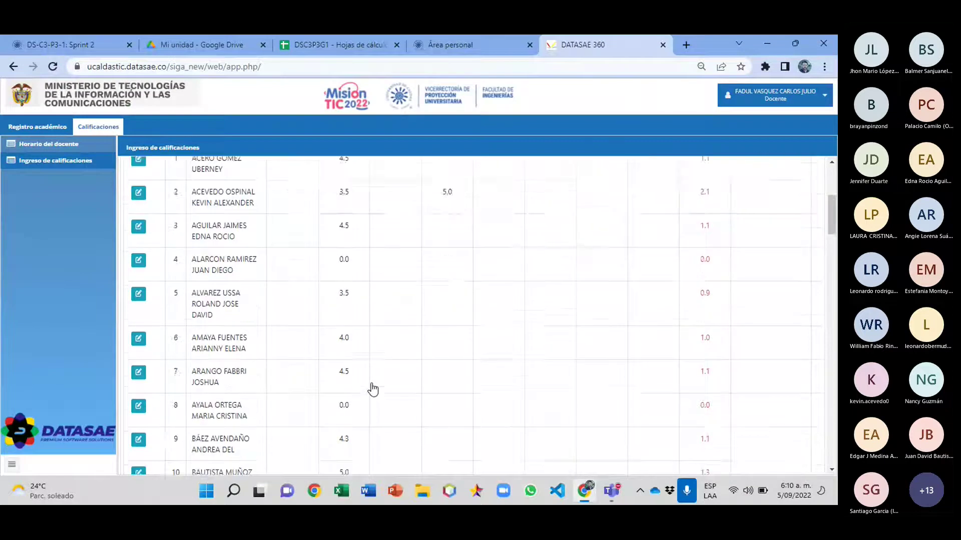
pyautogui.scroll(-3, 329, 334)
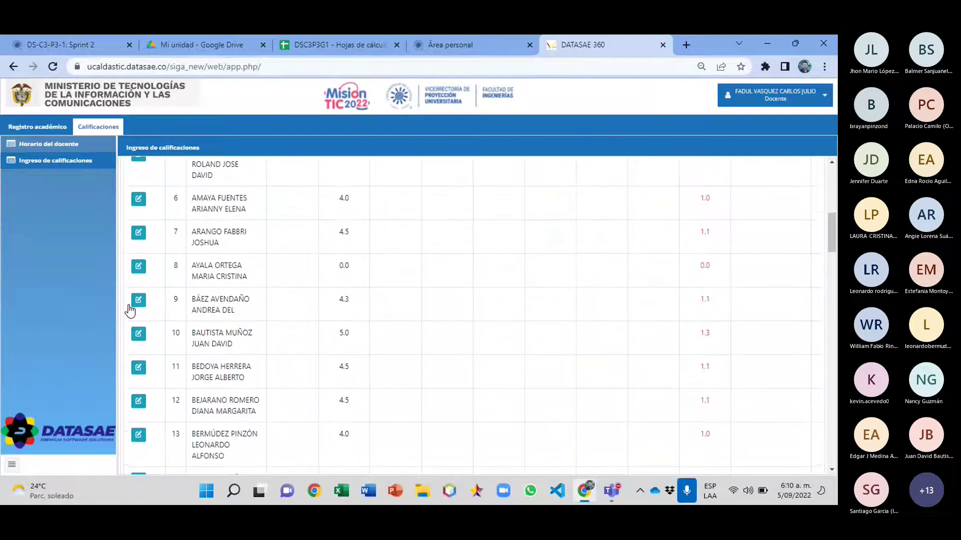
pyautogui.click(138, 301)
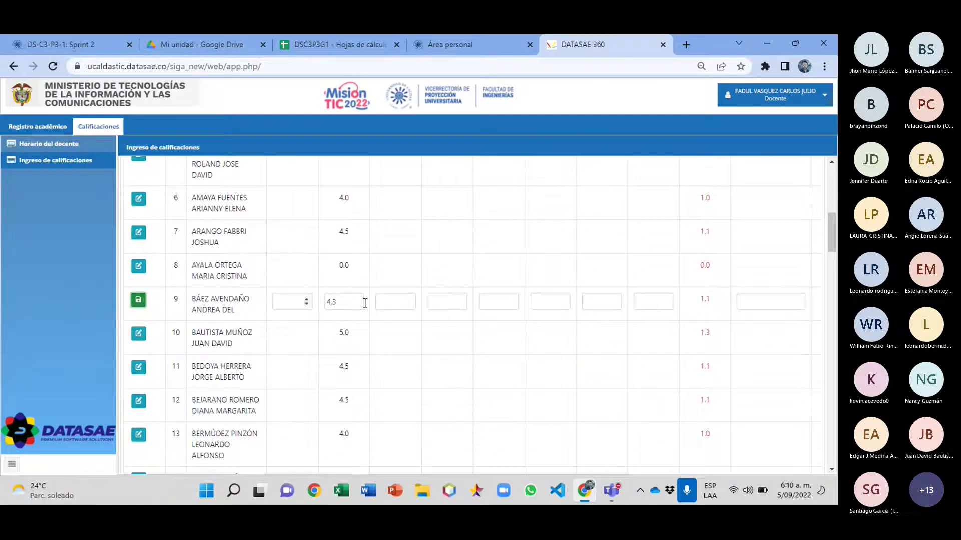
pyautogui.click(440, 303)
pyautogui.press('Return')
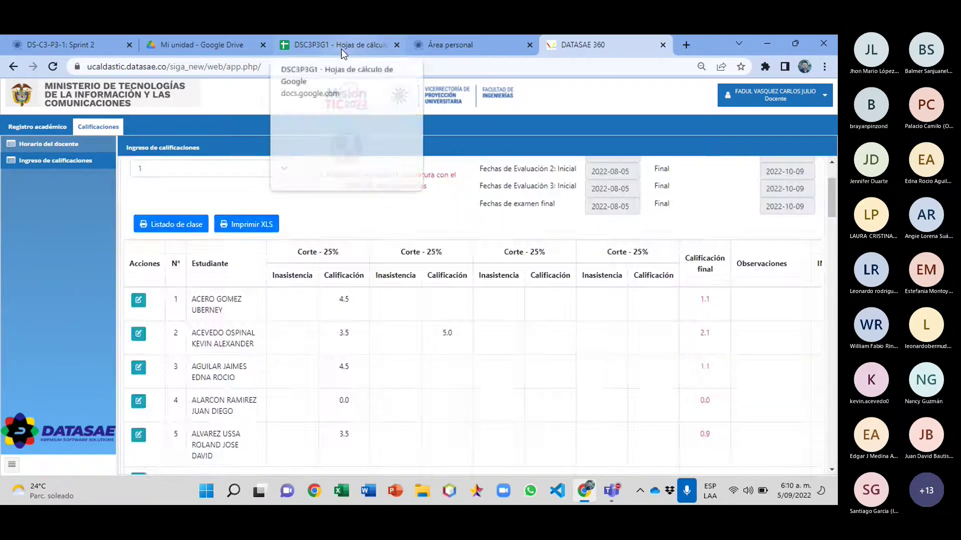
# Step: Check row 15 of the DSC3P3G1 spreadsheet and save the student's second Corte Calificación as 5 in DATASAE, list row 25
pyautogui.click(342, 46)
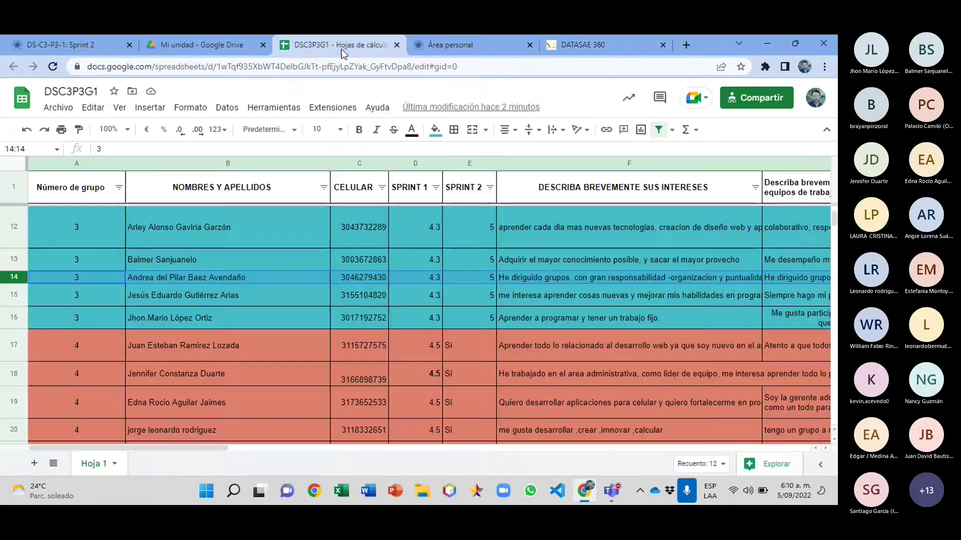
pyautogui.click(14, 294)
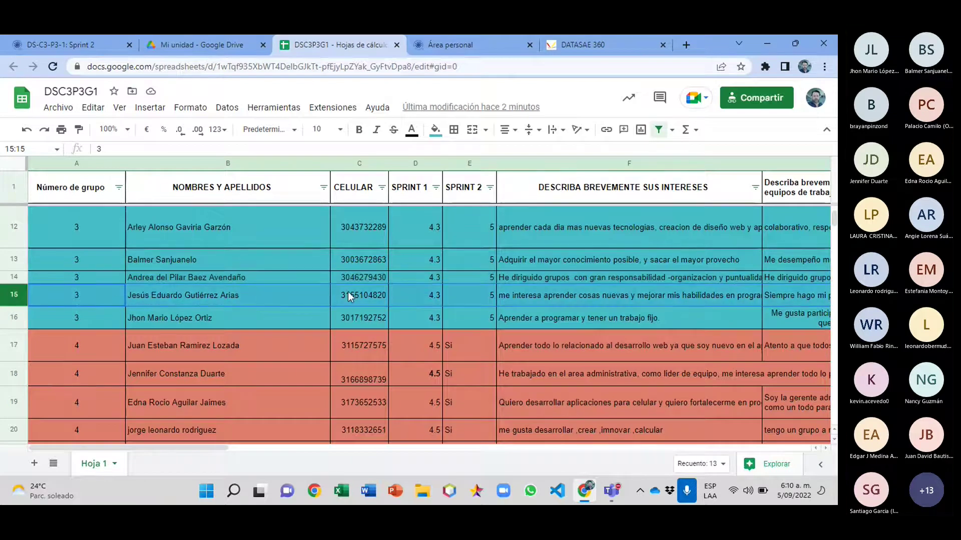
pyautogui.click(600, 46)
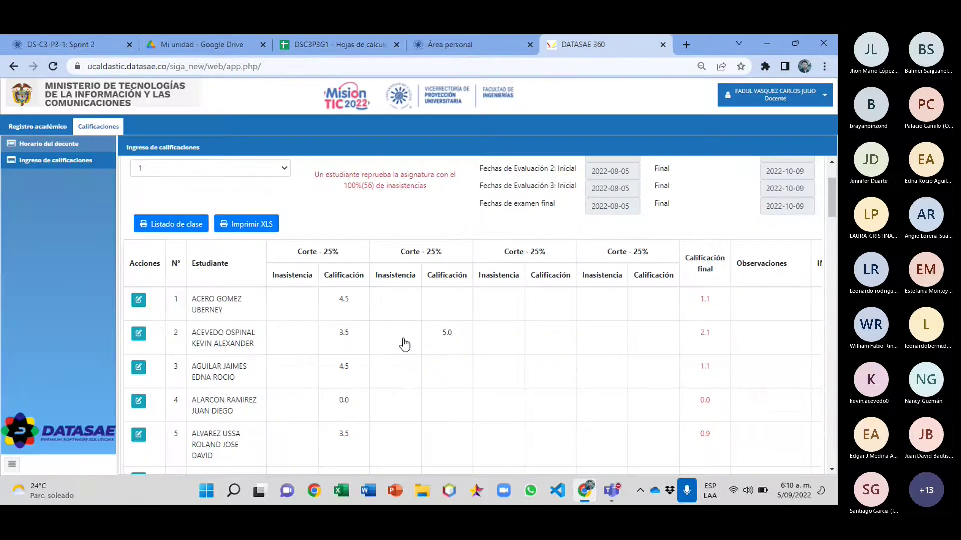
pyautogui.scroll(-10, 449, 375)
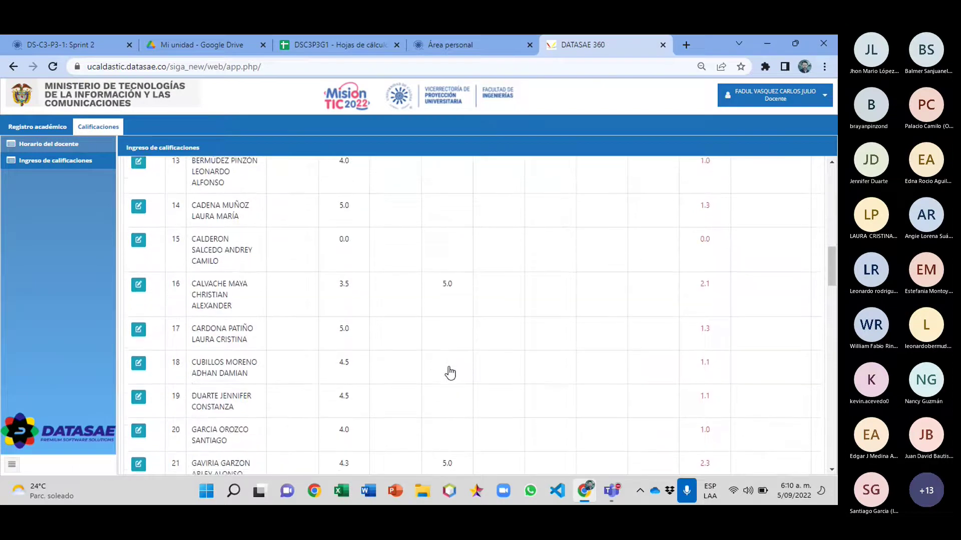
pyautogui.scroll(-6, 448, 371)
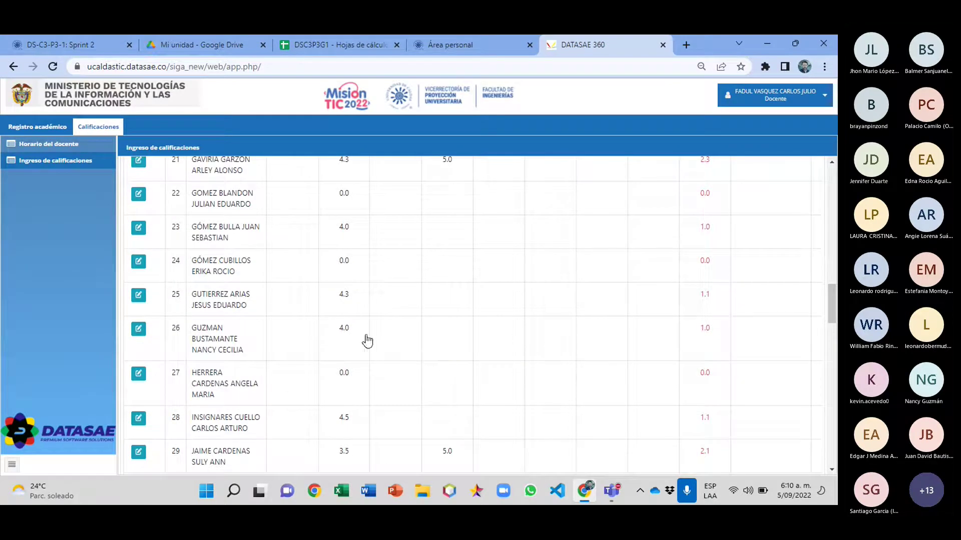
pyautogui.click(139, 296)
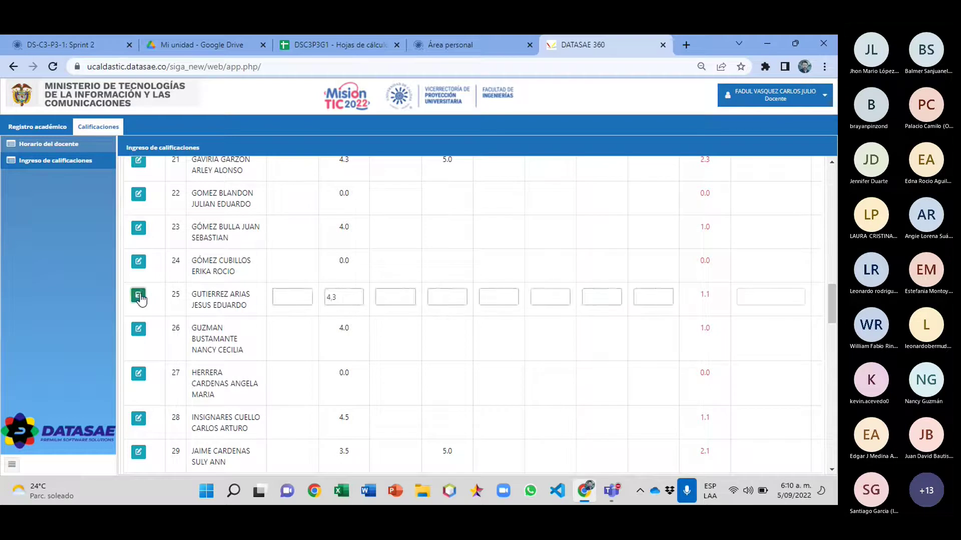
pyautogui.write('5')
pyautogui.press('Return')
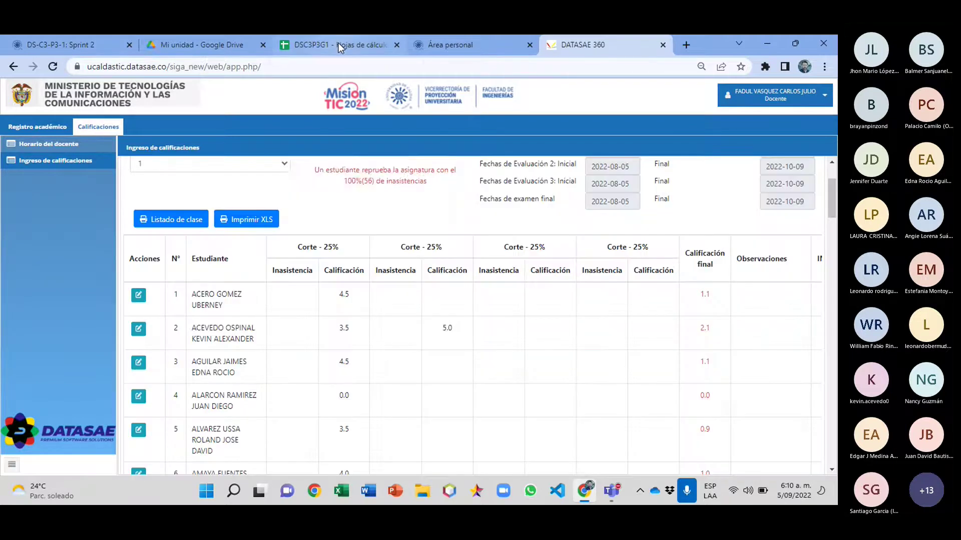
# Step: Check row 16 of the DSC3P3G1 spreadsheet and save the student's second Corte Calificación as 5 in DATASAE, list row 31
pyautogui.click(338, 44)
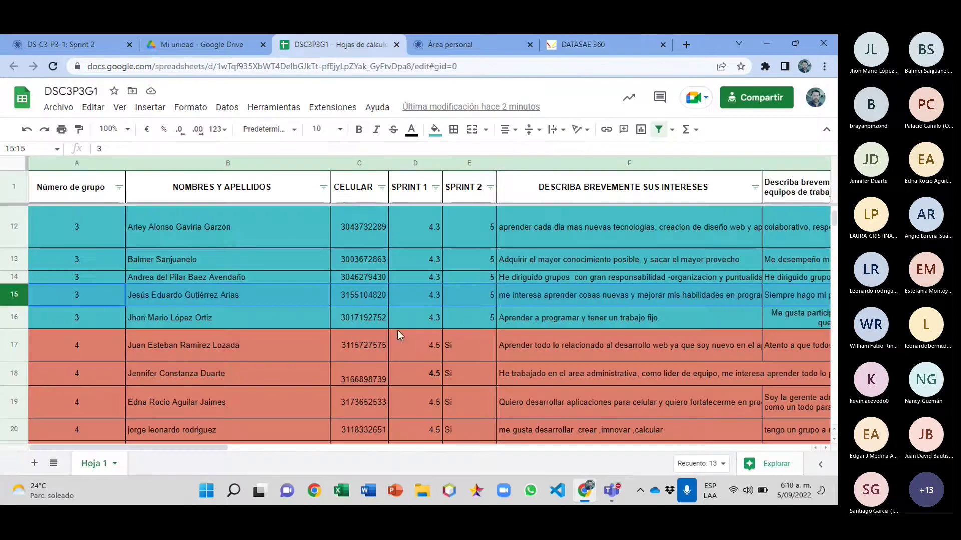
pyautogui.click(24, 317)
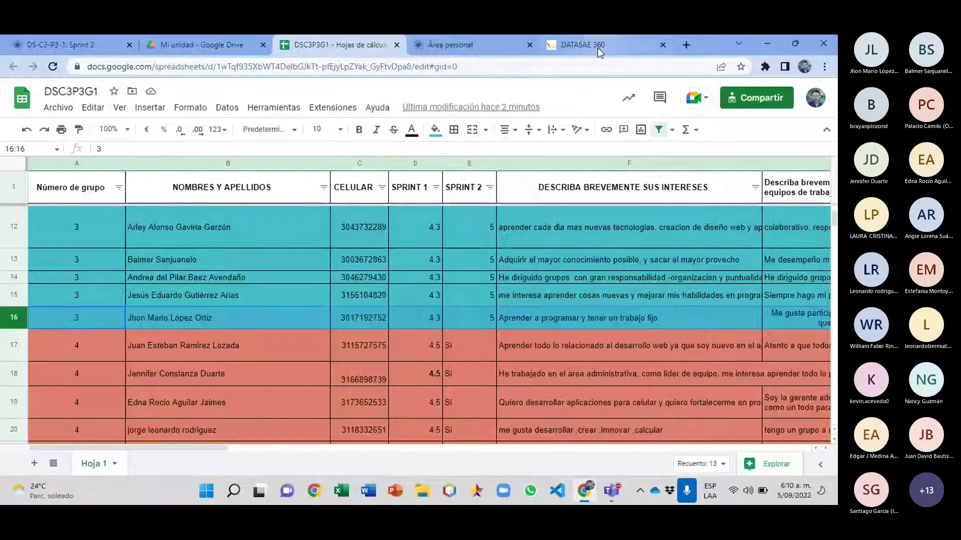
pyautogui.click(583, 45)
pyautogui.scroll(-15, 353, 326)
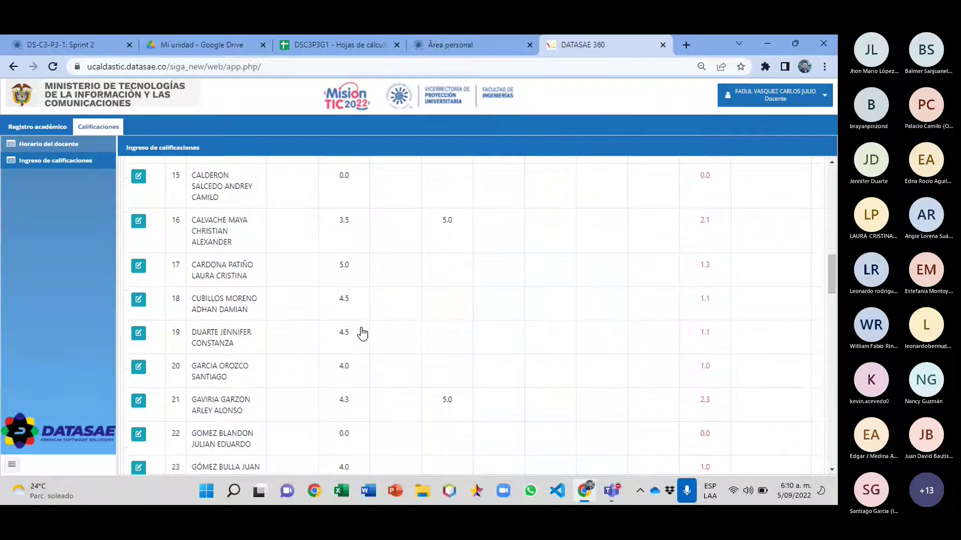
pyautogui.scroll(-5, 362, 334)
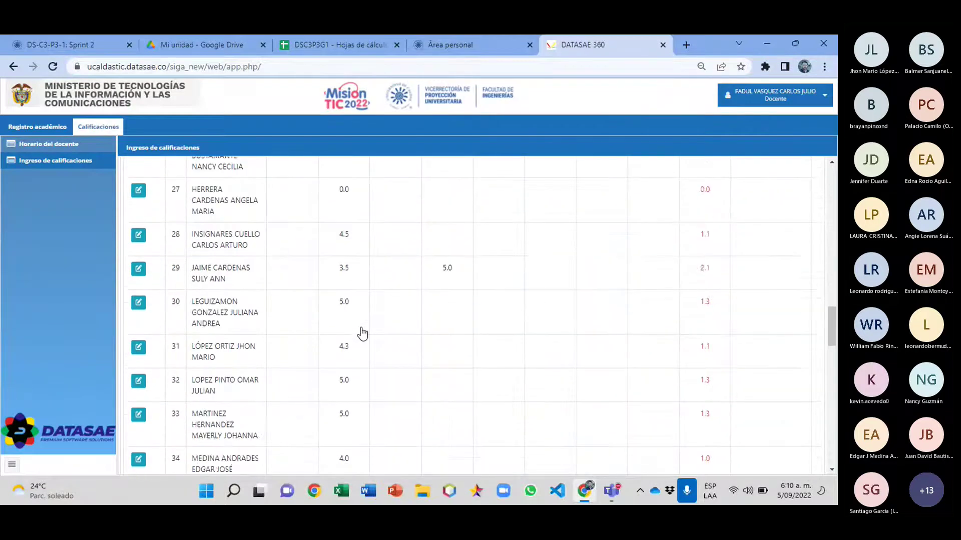
pyautogui.click(139, 342)
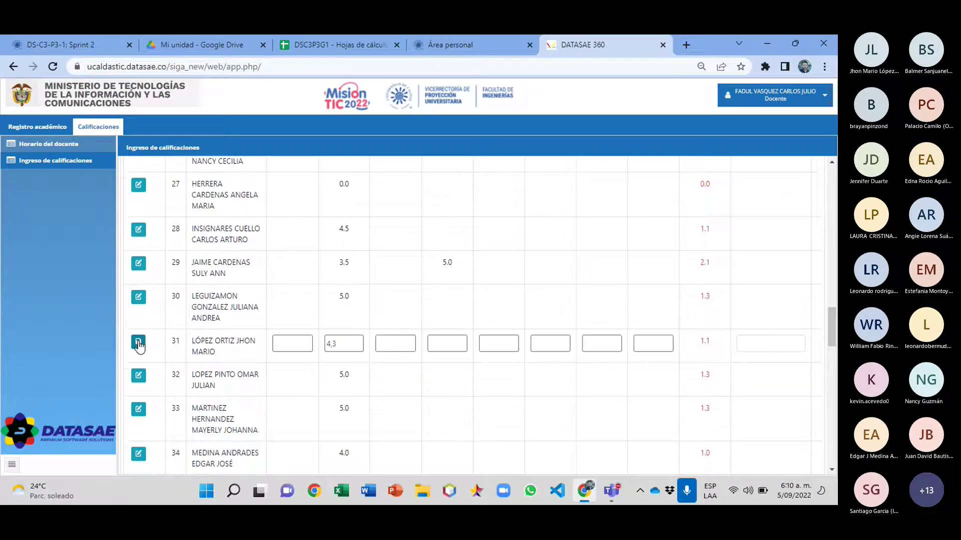
pyautogui.click(449, 346)
pyautogui.write('5')
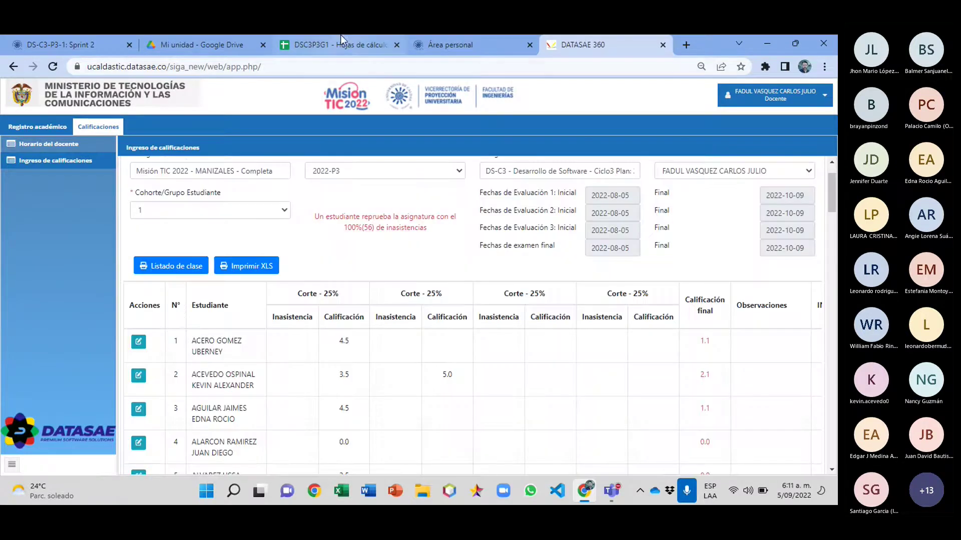
# Step: Return to the DSC3P3G1 spreadsheet and check the Sprint 2 entries of the group 4 students
pyautogui.click(340, 45)
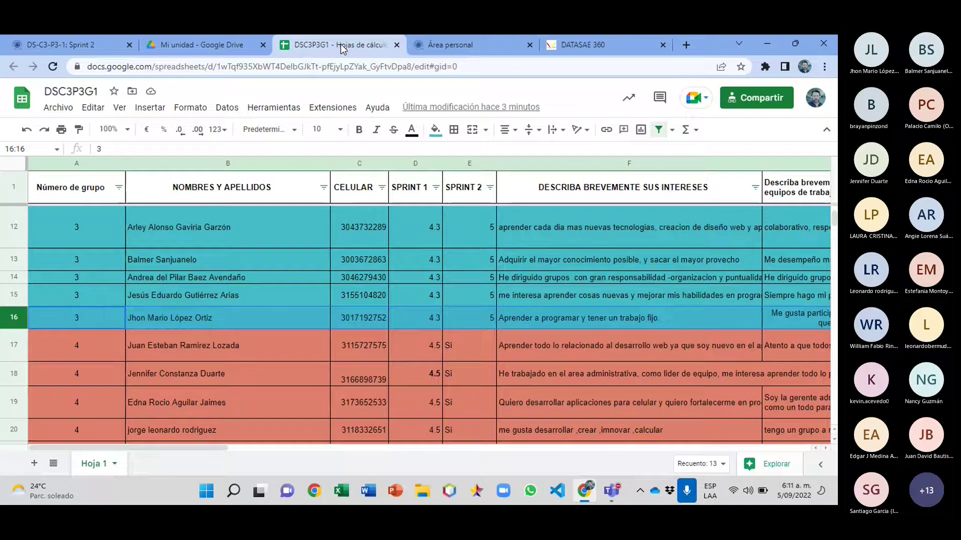
pyautogui.scroll(-3, 410, 260)
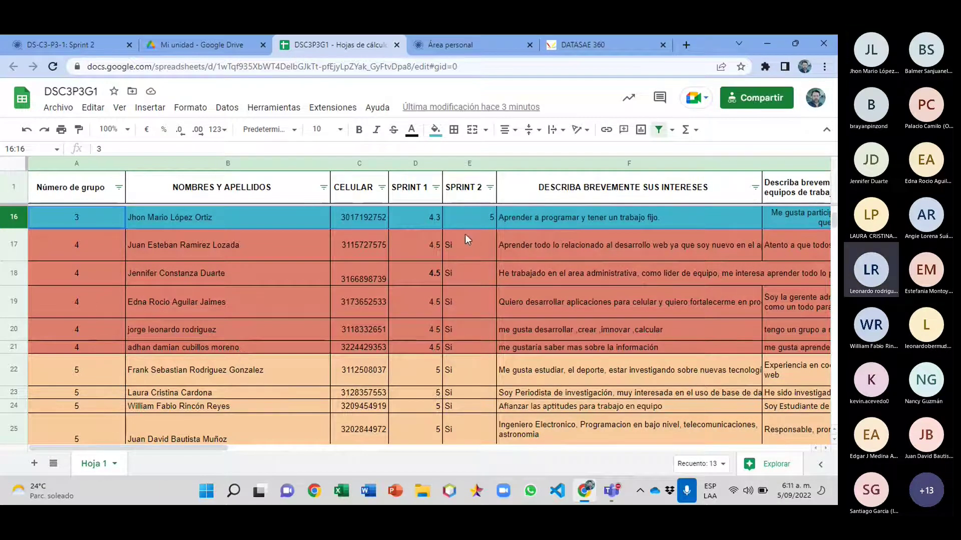
# Step: Switch to the Teams meeting and change the role of the attendee with the raised hand to moderator
pyautogui.moveTo(603, 492)
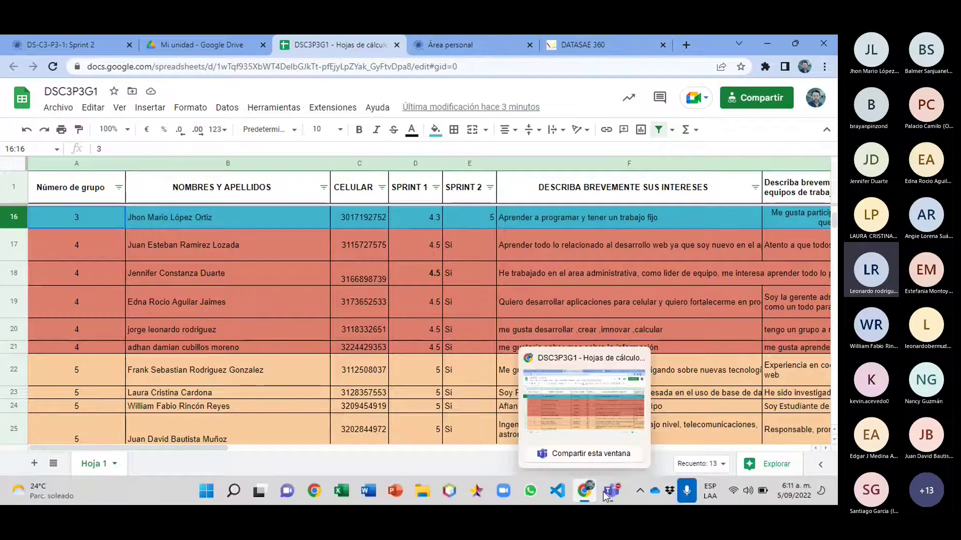
pyautogui.click(610, 385)
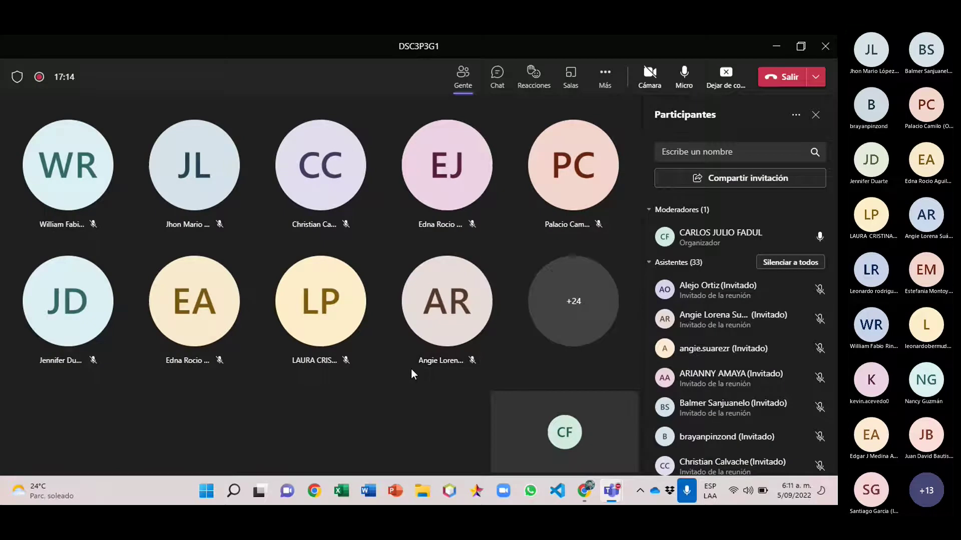
pyautogui.click(777, 47)
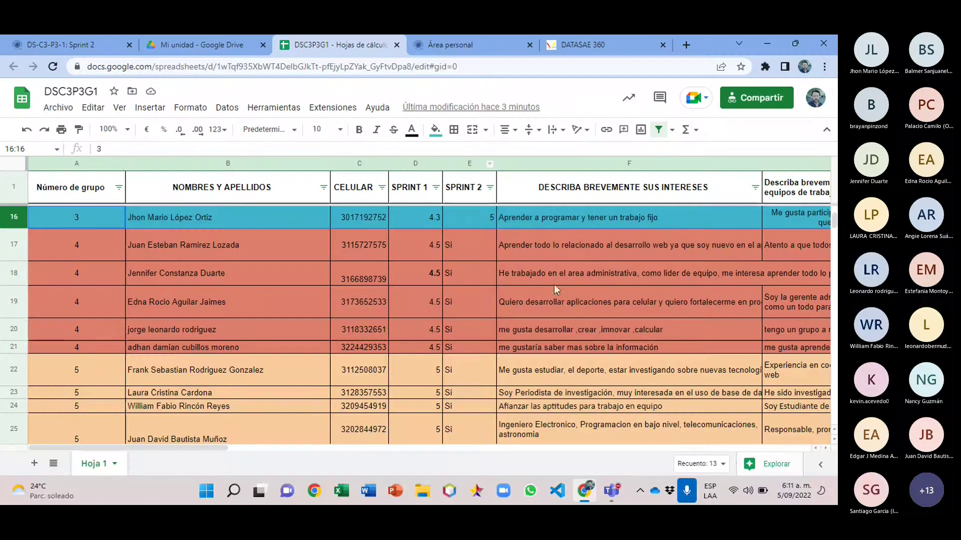
pyautogui.hotkey('alt', 'Tab')
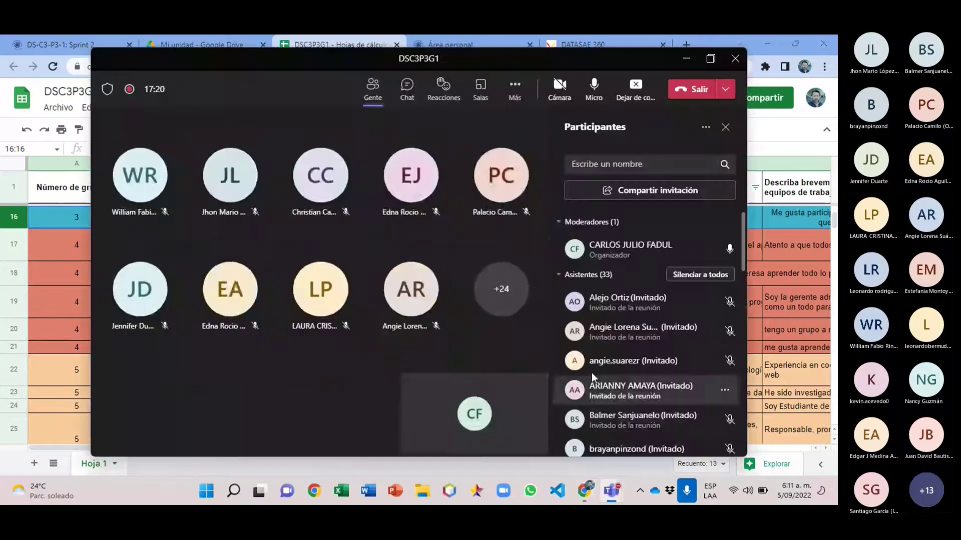
pyautogui.click(711, 59)
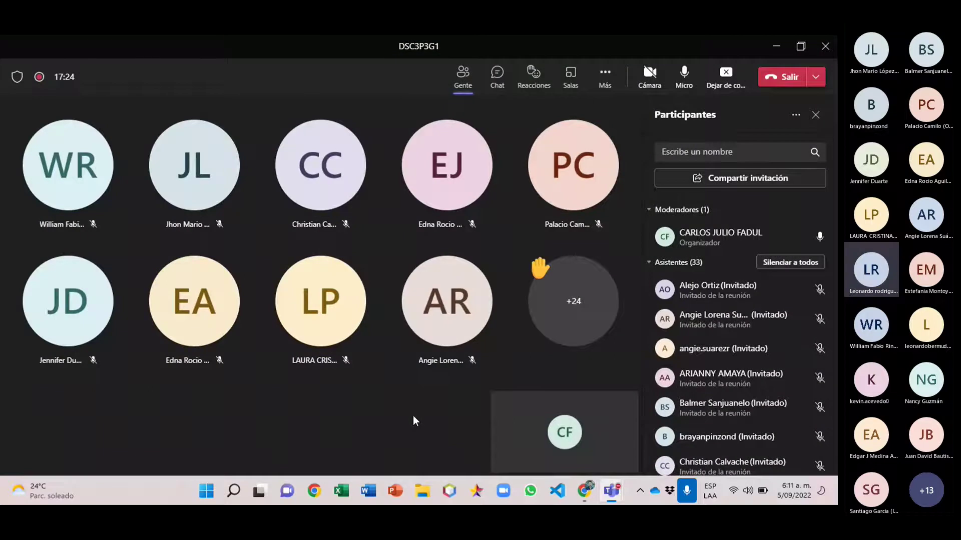
pyautogui.click(815, 292)
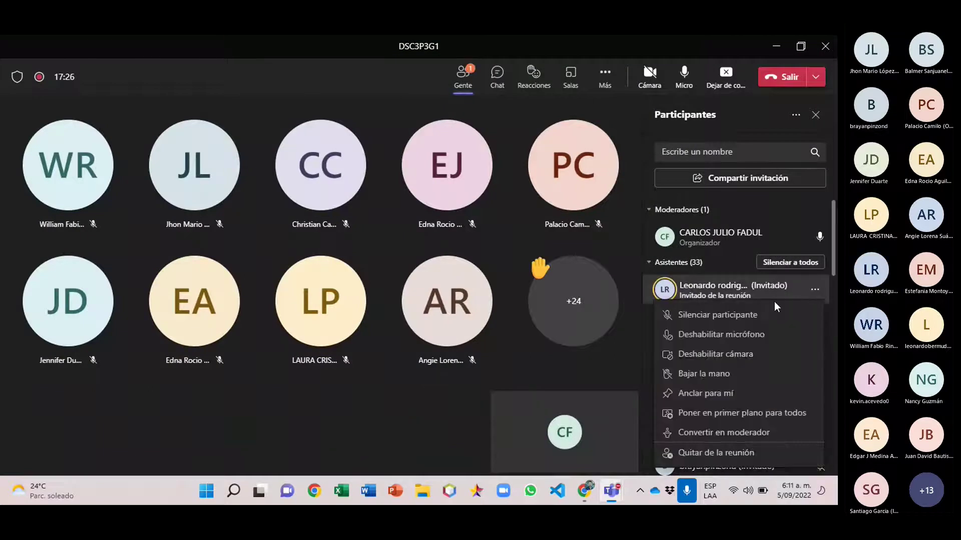
pyautogui.click(730, 434)
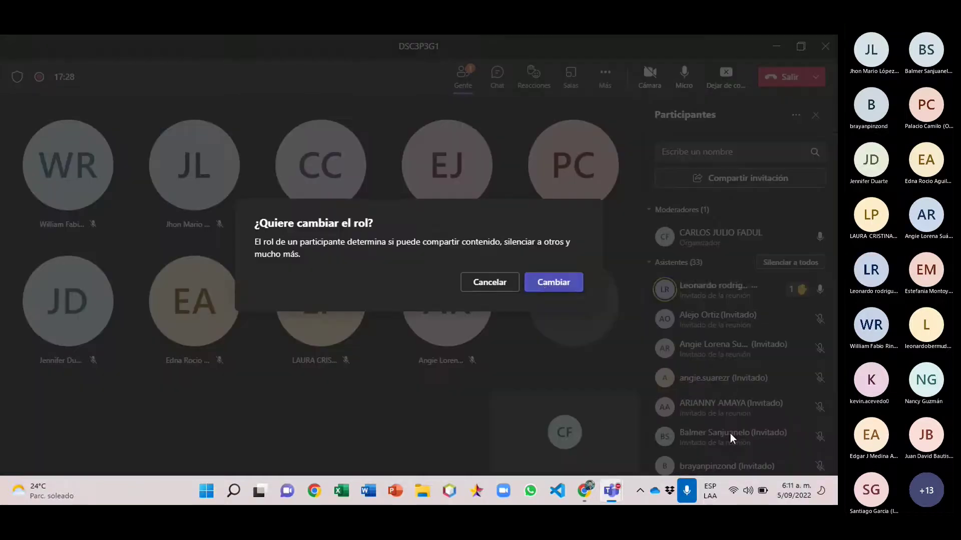
pyautogui.click(548, 284)
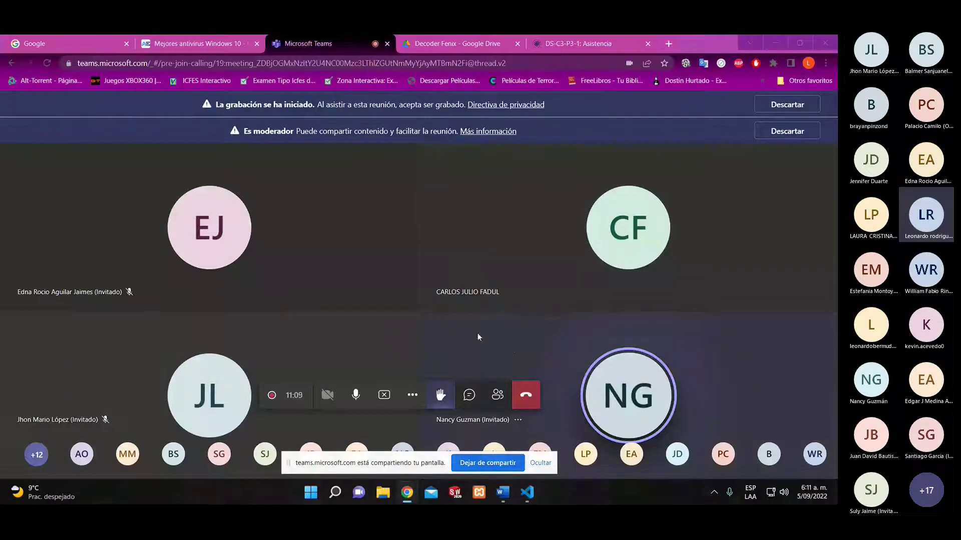
# Step: Bring up the Word document Sprint 2 - Ciclo3 - Equipo Fenix.docx and show its team members and roles section
pyautogui.click(773, 41)
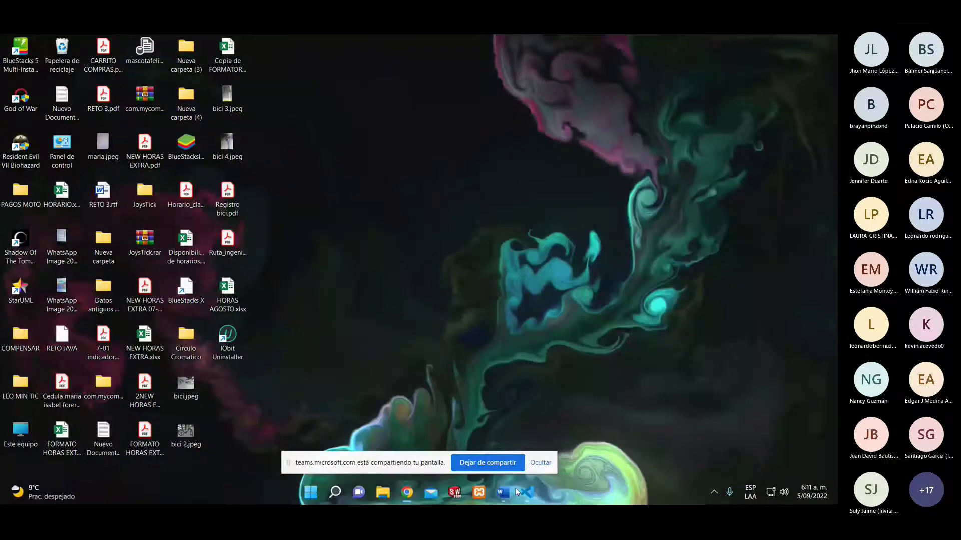
pyautogui.click(502, 493)
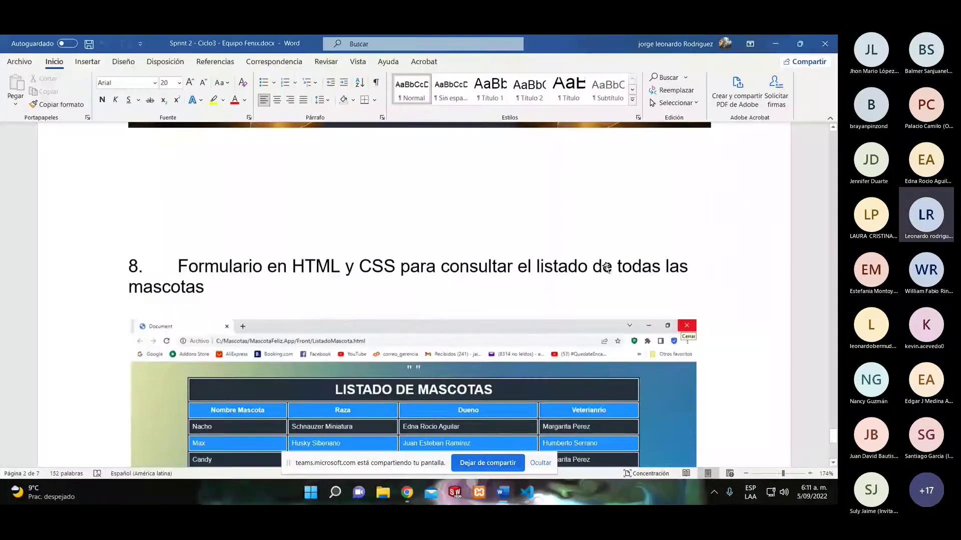
pyautogui.scroll(10, 605, 268)
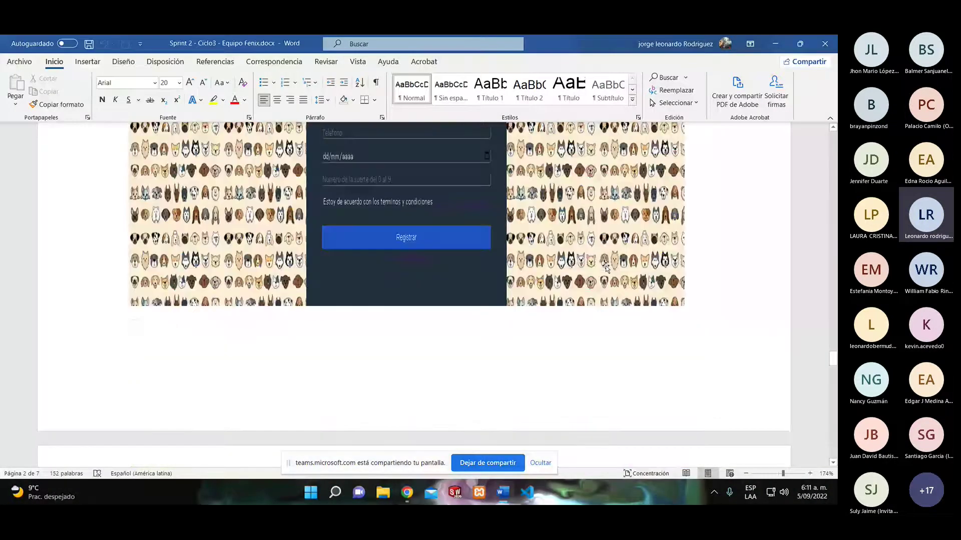
pyautogui.scroll(15, 605, 268)
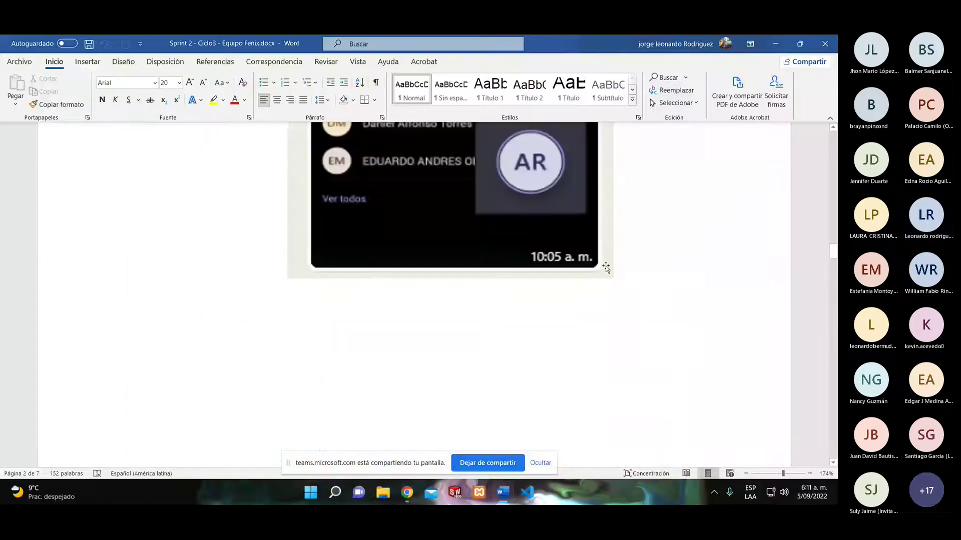
pyautogui.scroll(15, 606, 268)
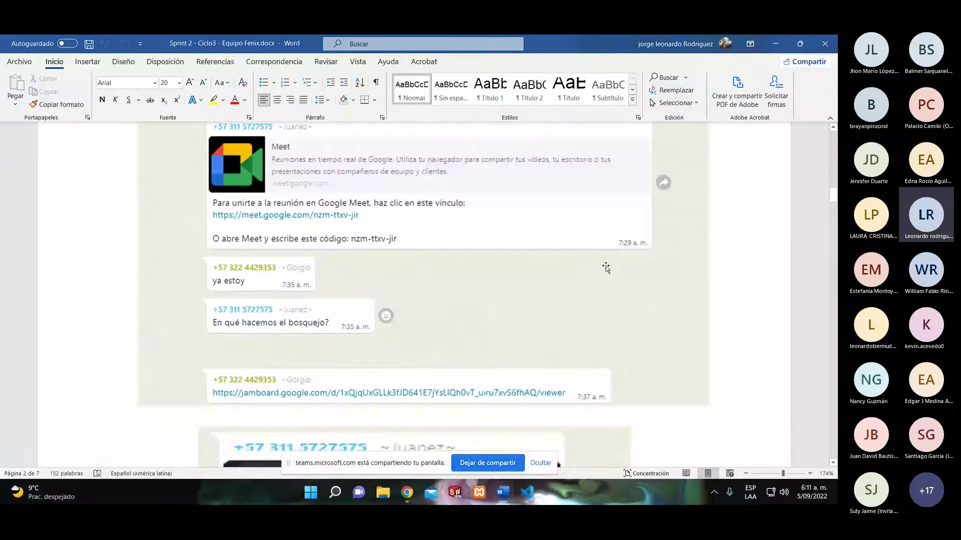
pyautogui.scroll(15, 606, 268)
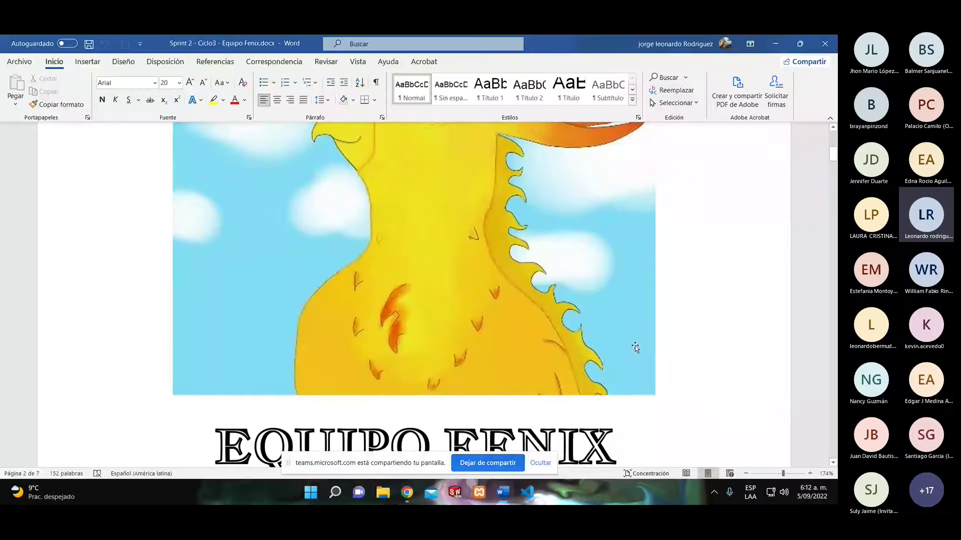
pyautogui.scroll(-5, 634, 347)
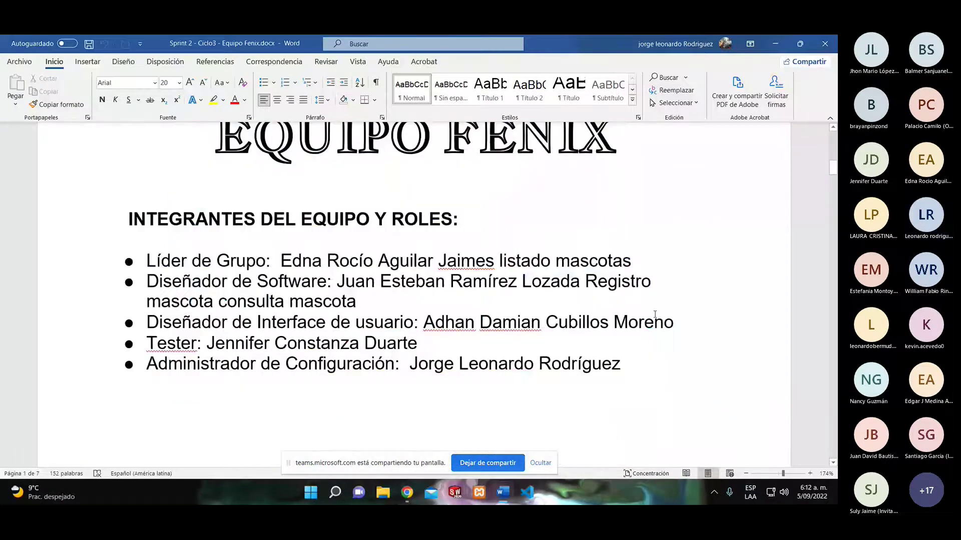
# Step: Review sections 1 to 3 of the Sprint 2 document, covering the team meetings, tutor meetings and Kanban board evidence
pyautogui.scroll(-5, 654, 314)
pyautogui.scroll(-2, 451, 297)
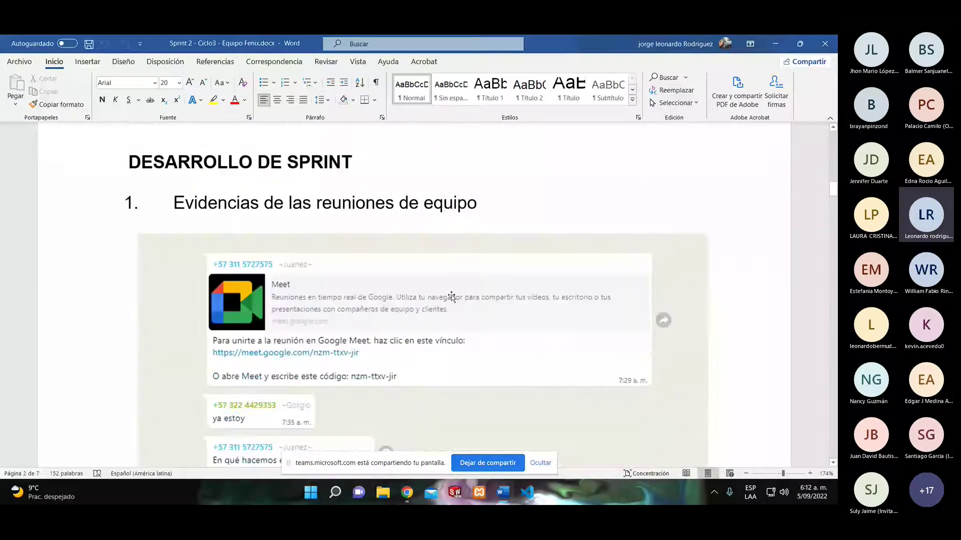
pyautogui.scroll(-2, 451, 297)
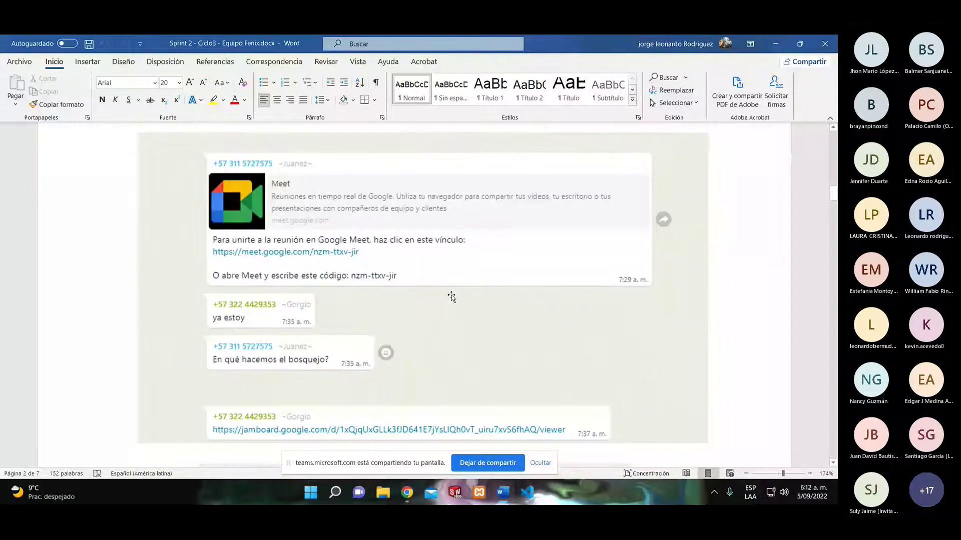
pyautogui.scroll(-6, 452, 297)
pyautogui.scroll(-2, 452, 297)
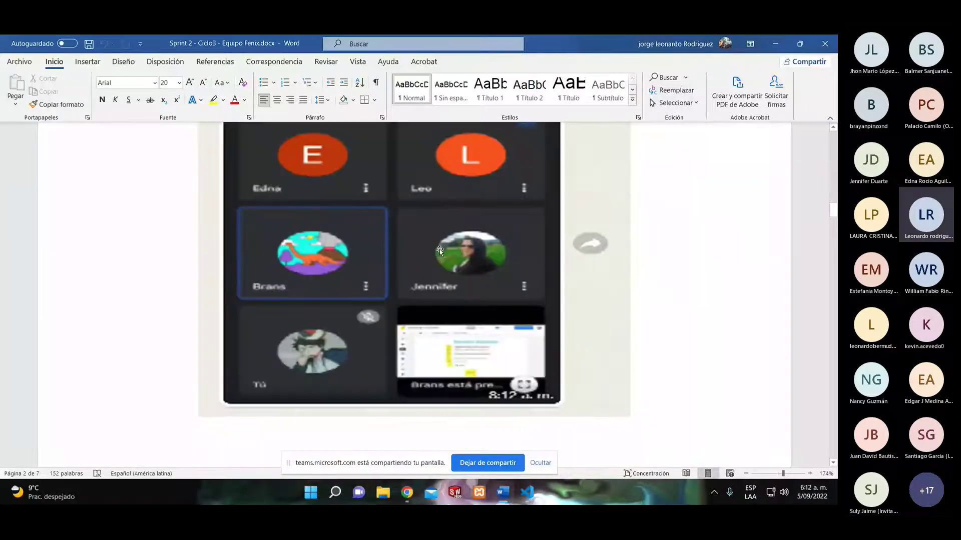
pyautogui.scroll(1, 440, 249)
pyautogui.scroll(-3, 440, 249)
pyautogui.scroll(-9, 400, 252)
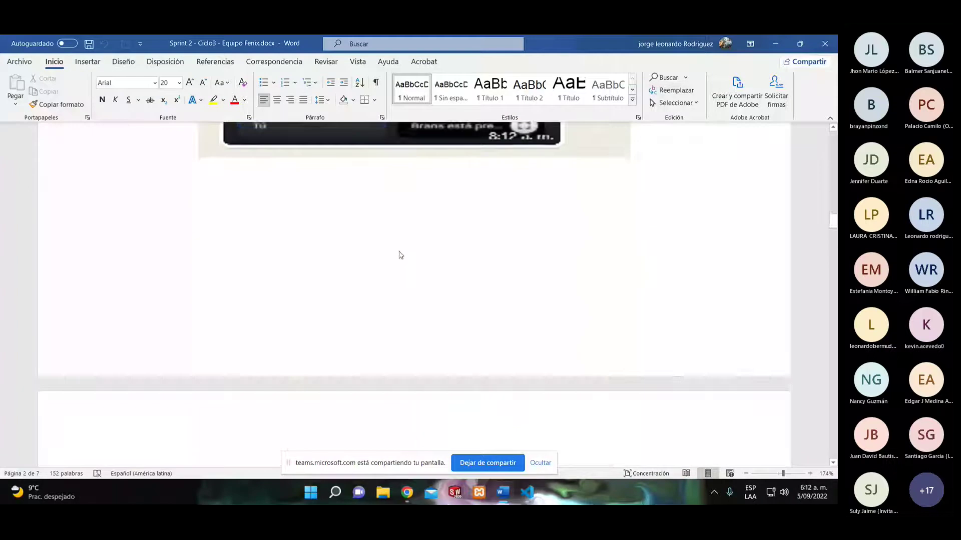
pyautogui.scroll(2, 399, 251)
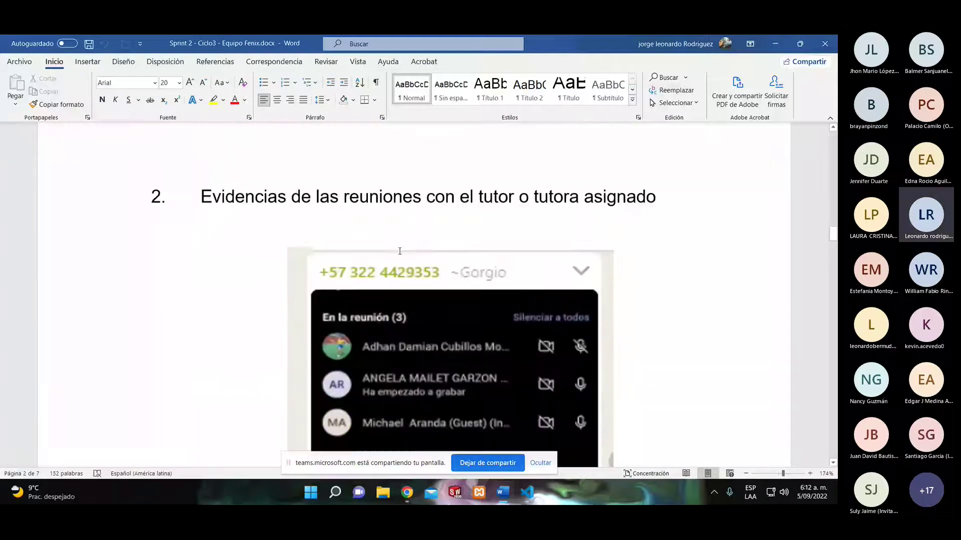
pyautogui.scroll(1, 400, 251)
pyautogui.scroll(-12, 485, 228)
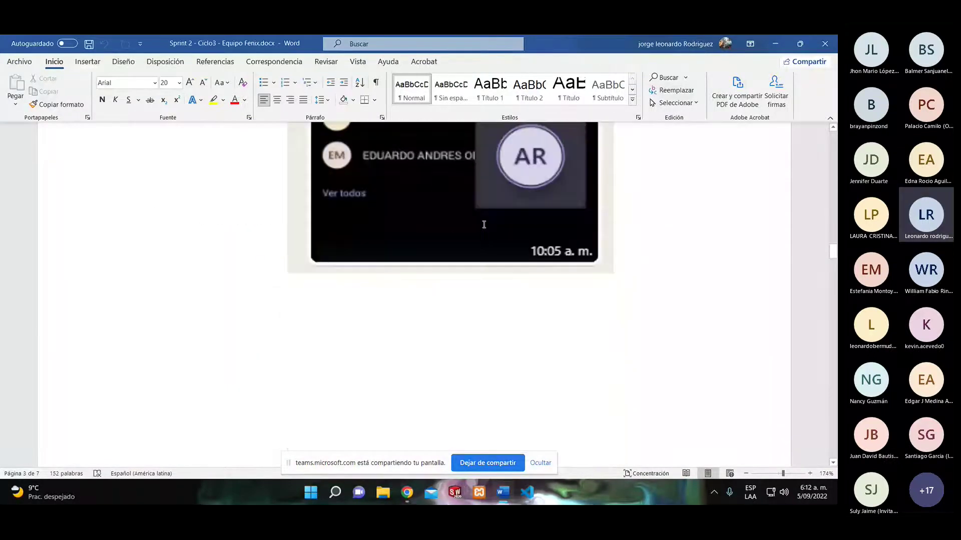
pyautogui.scroll(-12, 484, 228)
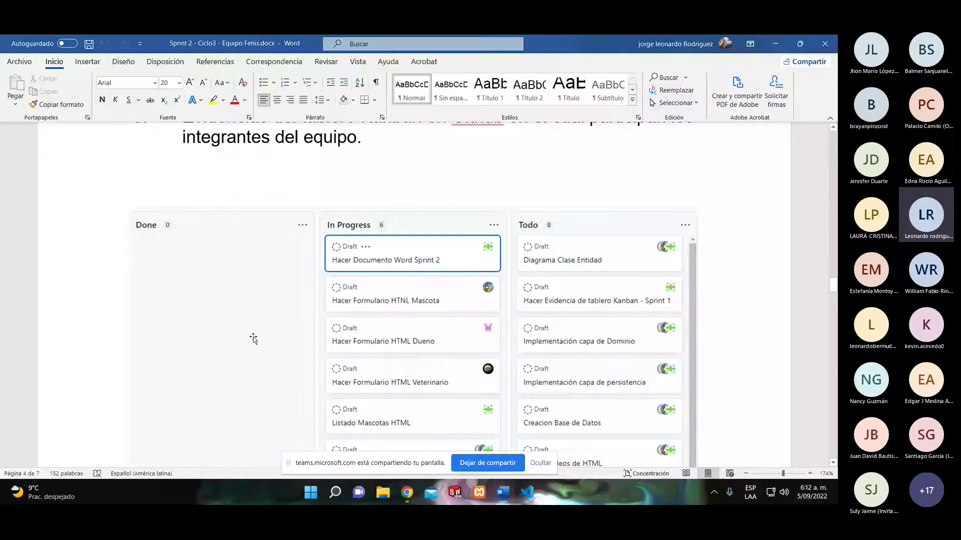
# Step: Review the HTML and CSS forms in sections 4 to 8, from the new pet registration to the list of all pets
pyautogui.scroll(-10, 390, 341)
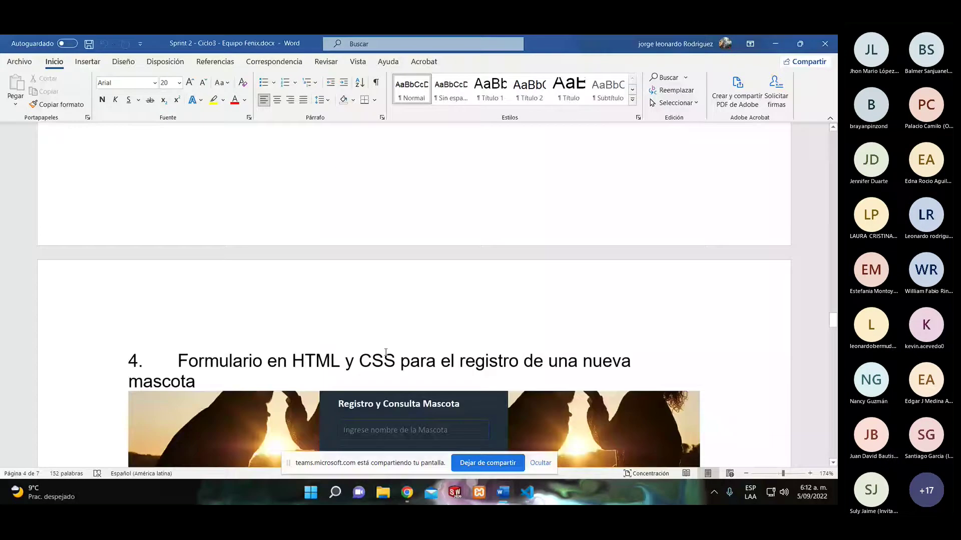
pyautogui.scroll(-5, 386, 353)
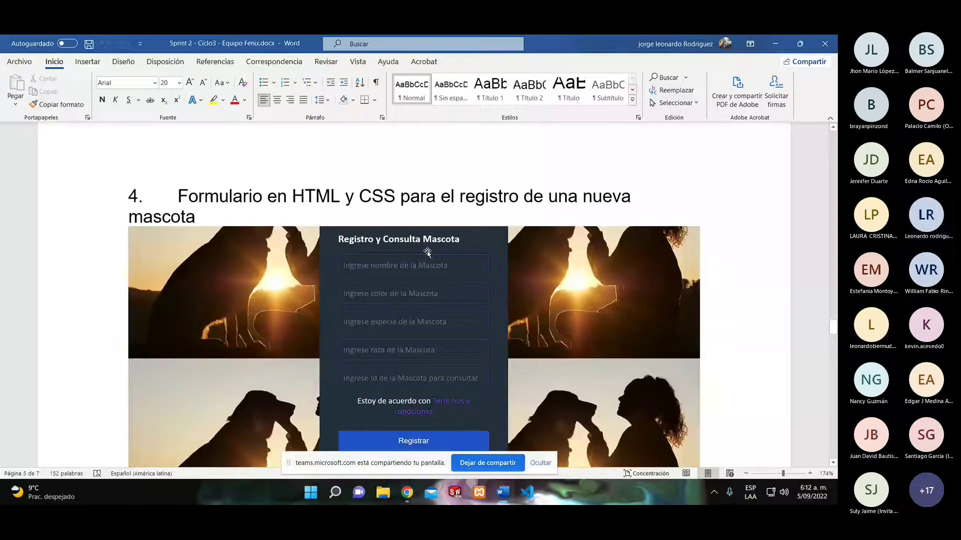
pyautogui.scroll(-8, 428, 253)
pyautogui.scroll(-3, 534, 326)
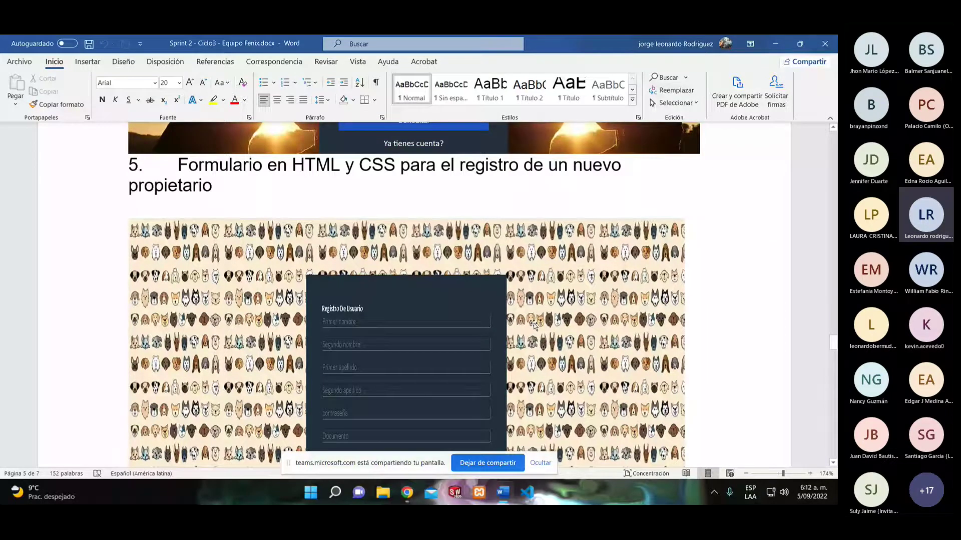
pyautogui.scroll(-10, 533, 325)
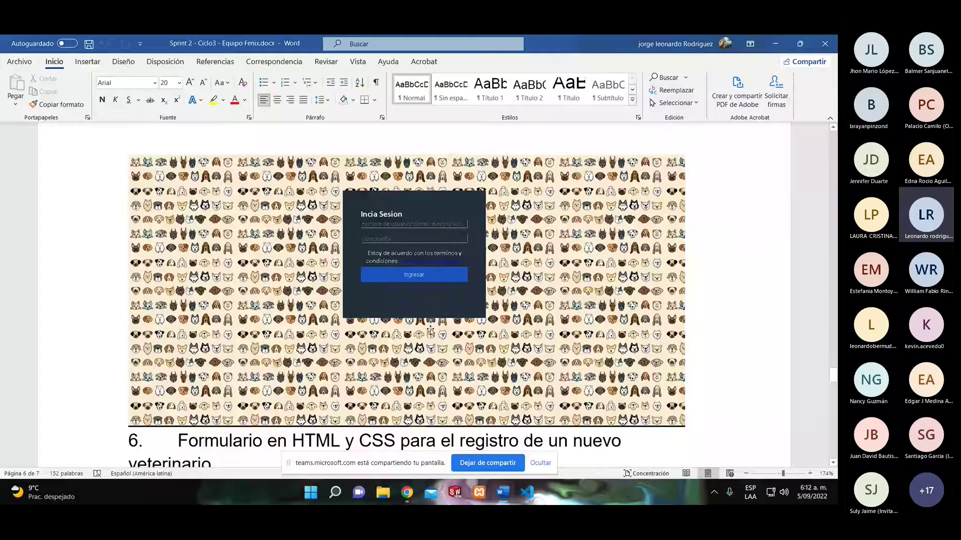
pyautogui.scroll(-5, 423, 335)
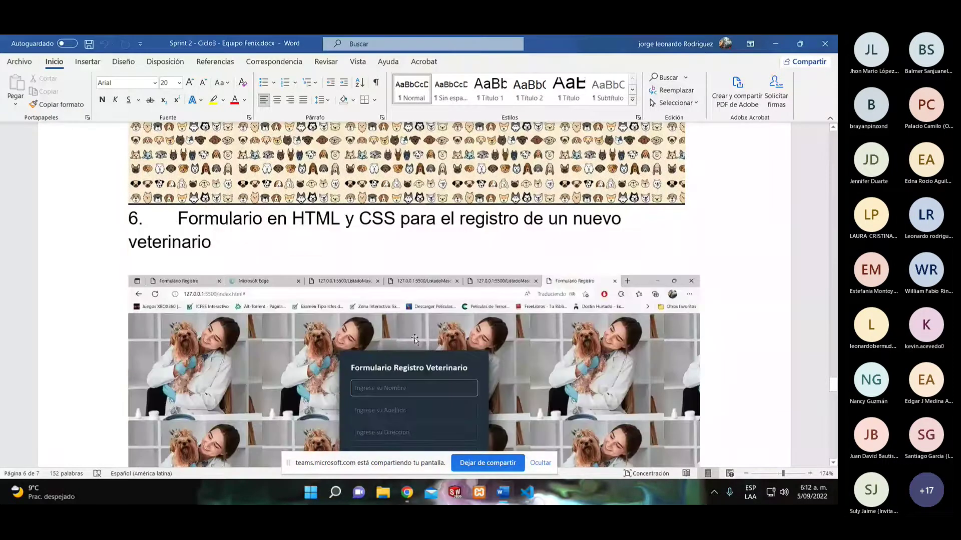
pyautogui.scroll(-10, 415, 339)
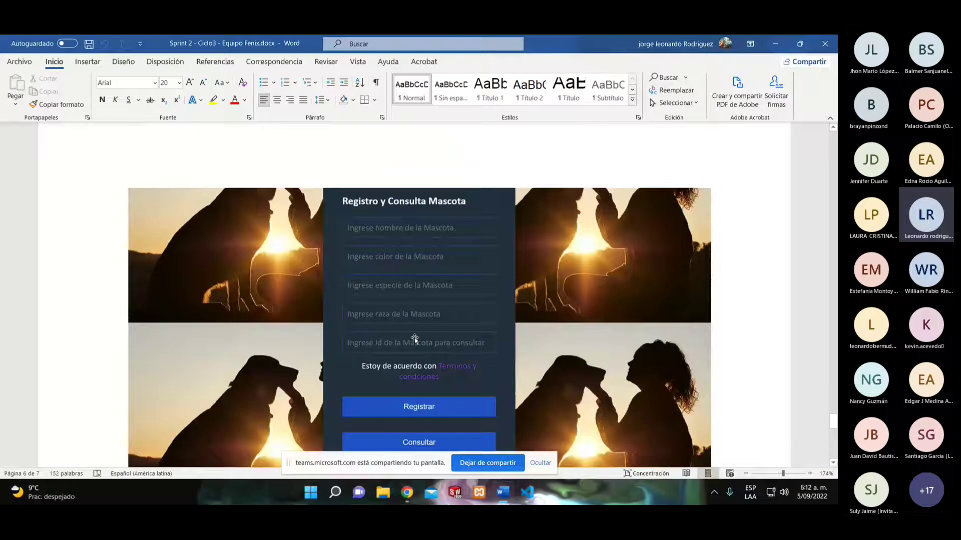
pyautogui.scroll(-1, 414, 339)
pyautogui.scroll(-3, 415, 337)
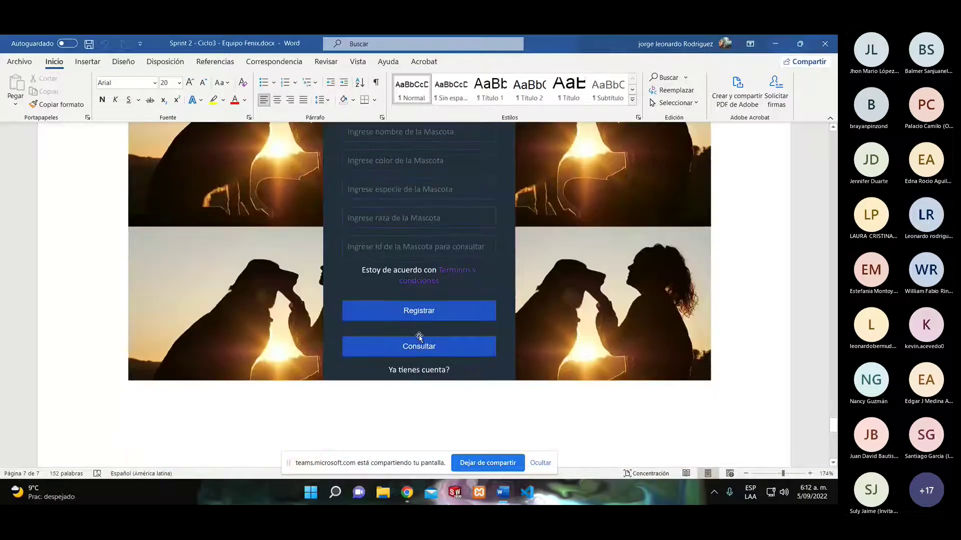
pyautogui.scroll(-5, 418, 334)
pyautogui.scroll(-1, 419, 337)
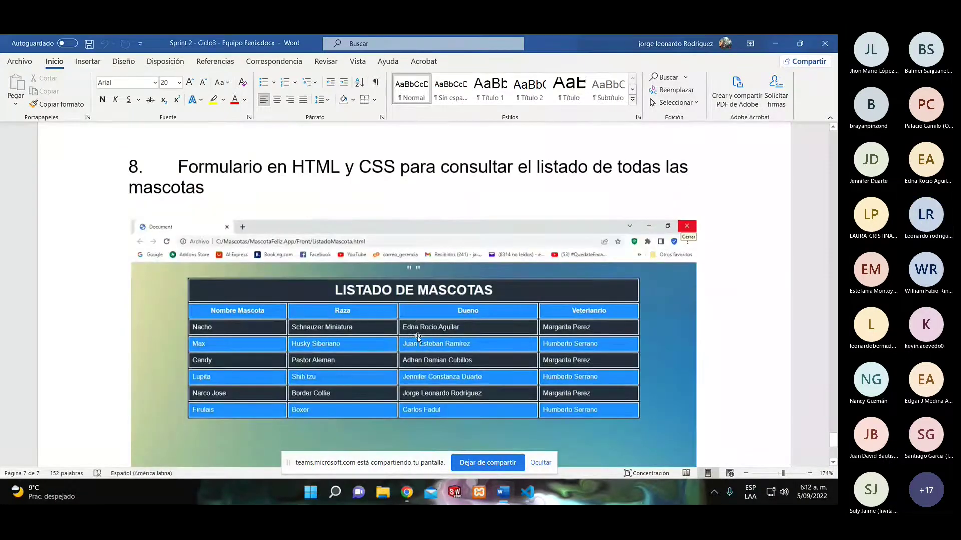
pyautogui.scroll(-5, 418, 337)
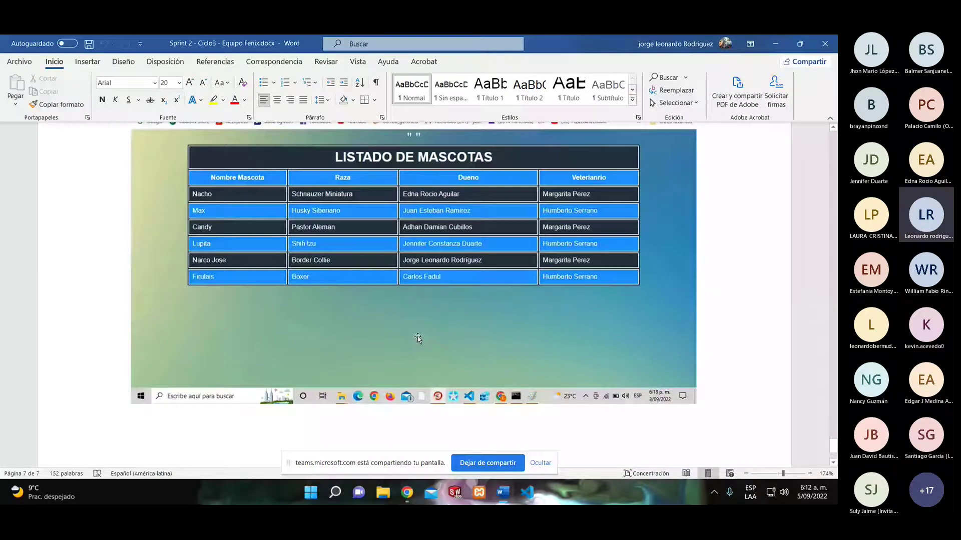
# Step: Switch to Visual Studio Code and view the veterinarian registration form code in index.html
pyautogui.hotkey('alt', 'Tab')
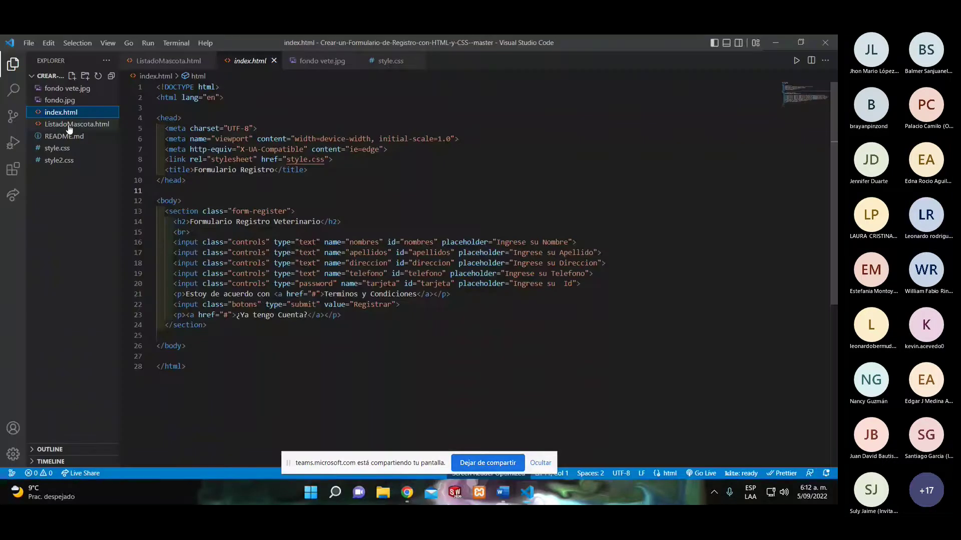
pyautogui.hotkey('alt', 'Tab')
pyautogui.moveTo(406, 490)
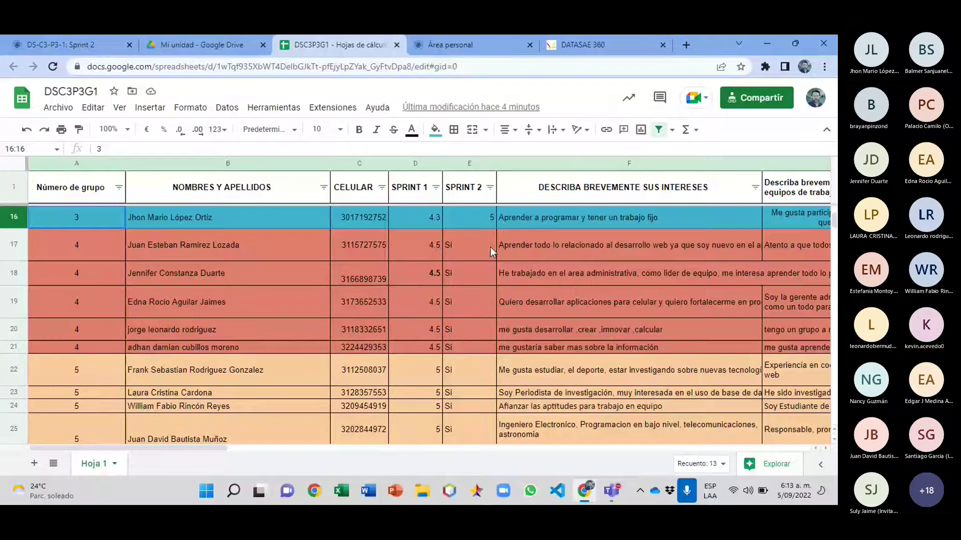
# Step: Enter a SPRINT 2 grade of 5 for all five members of group 4, in cells E17 to E21
pyautogui.click(491, 247)
pyautogui.write('5')
pyautogui.press('Return')
pyautogui.write('5')
pyautogui.press('Return')
pyautogui.write('5')
pyautogui.press('Return')
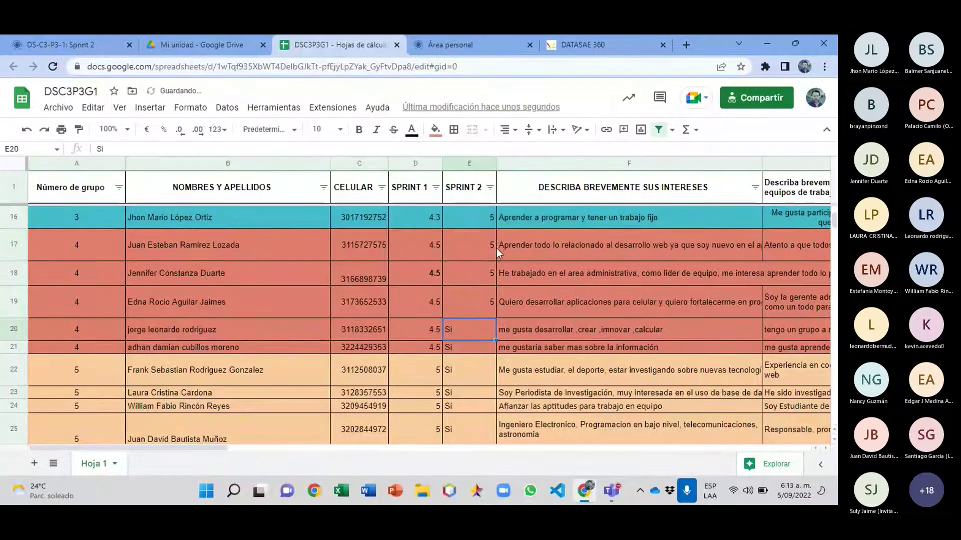
pyautogui.write('5')
pyautogui.press('Return')
pyautogui.write('5')
pyautogui.press('Return')
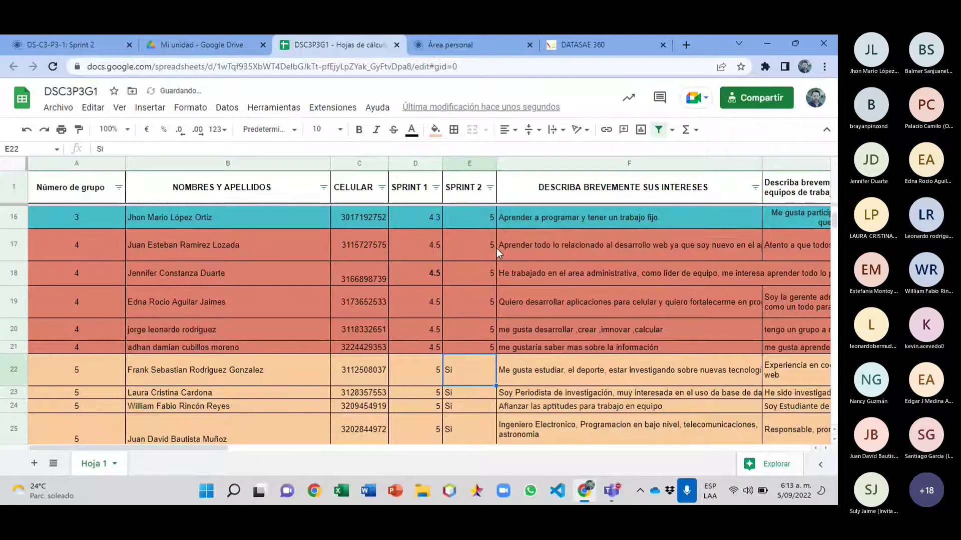
# Step: Mark row 17 in the spreadsheet and save 5 as that student's second Corte grade in DATASAE, at student N° 45
pyautogui.click(24, 244)
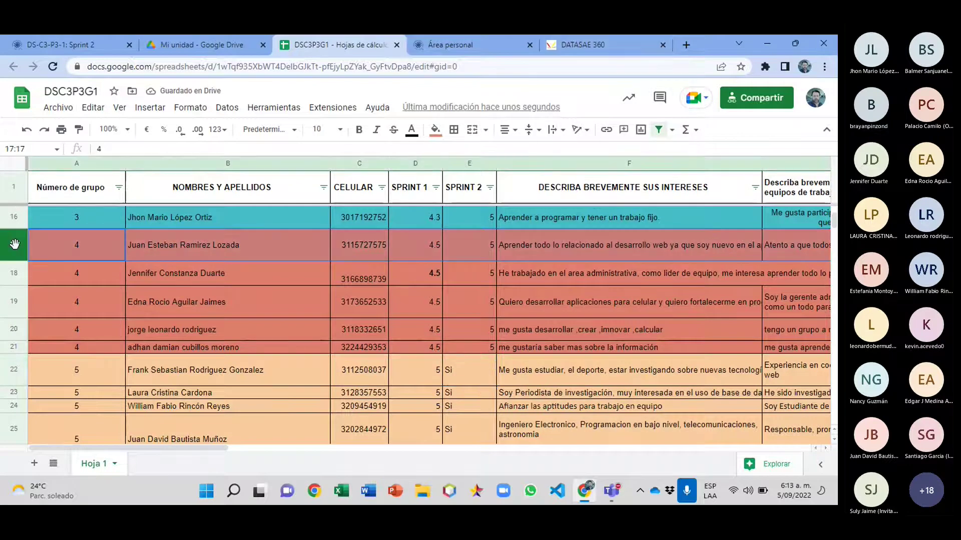
pyautogui.click(606, 44)
pyautogui.scroll(-15, 365, 346)
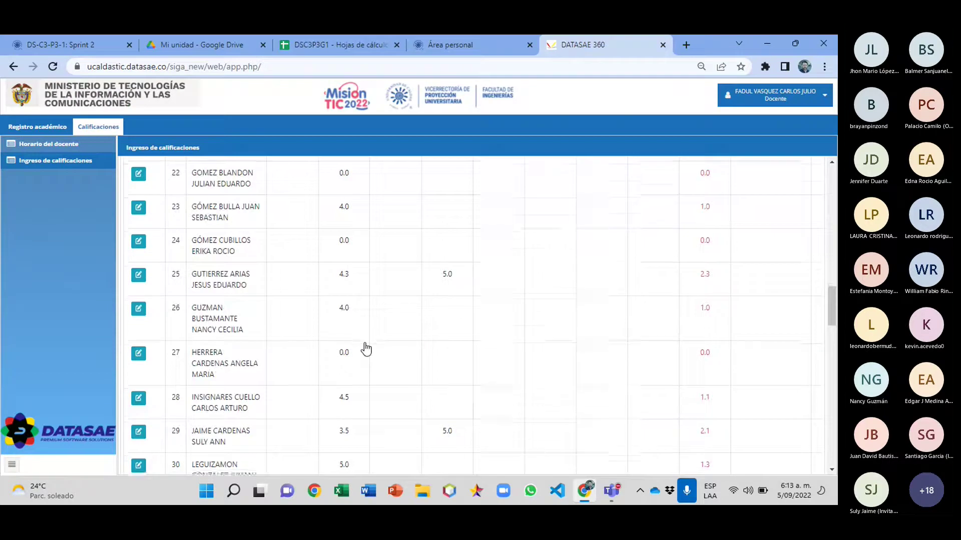
pyautogui.scroll(-15, 366, 349)
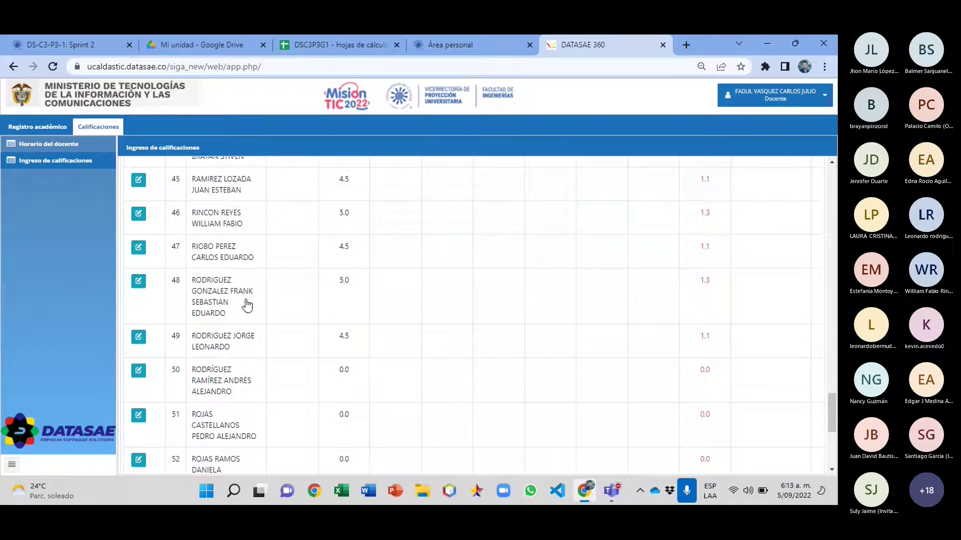
pyautogui.click(138, 180)
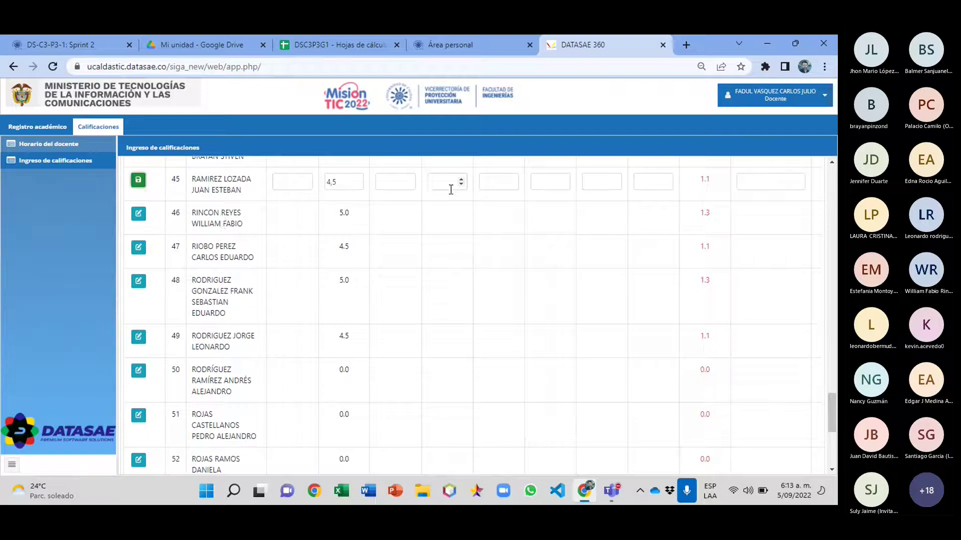
pyautogui.click(447, 183)
pyautogui.write('5')
pyautogui.press('Return')
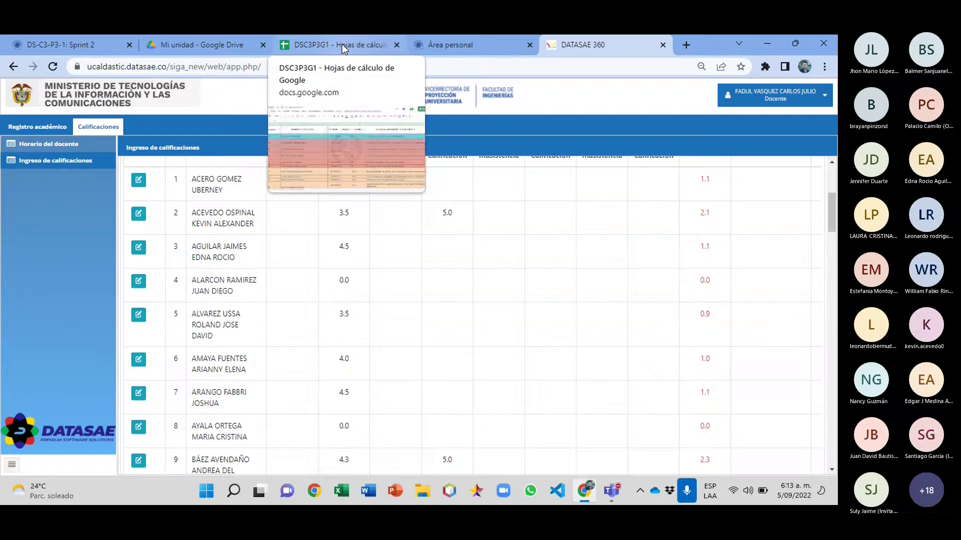
# Step: Mark row 18 in DSC3P3G1 and save 5 as the second Corte grade for student N° 19 in DATASAE
pyautogui.click(341, 44)
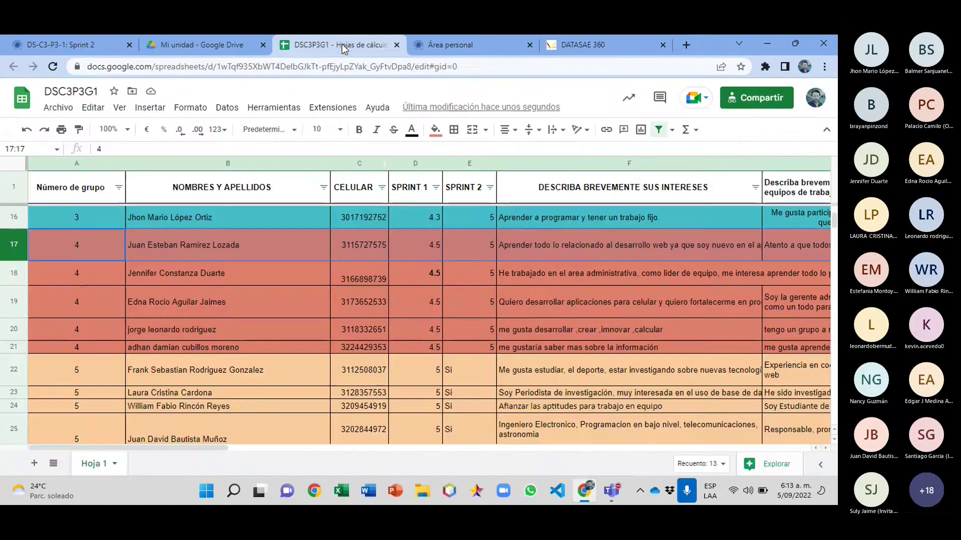
pyautogui.click(15, 276)
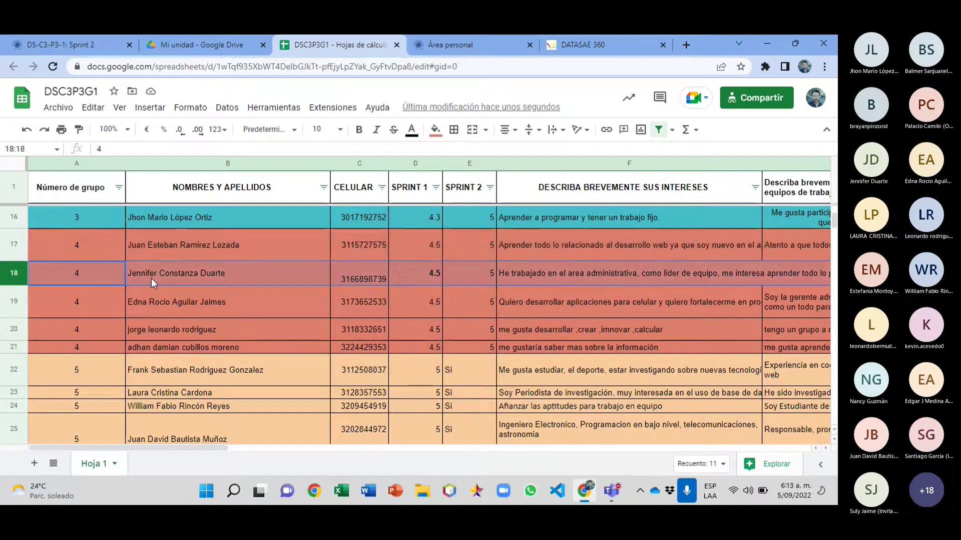
pyautogui.hotkey('ctrl', '5')
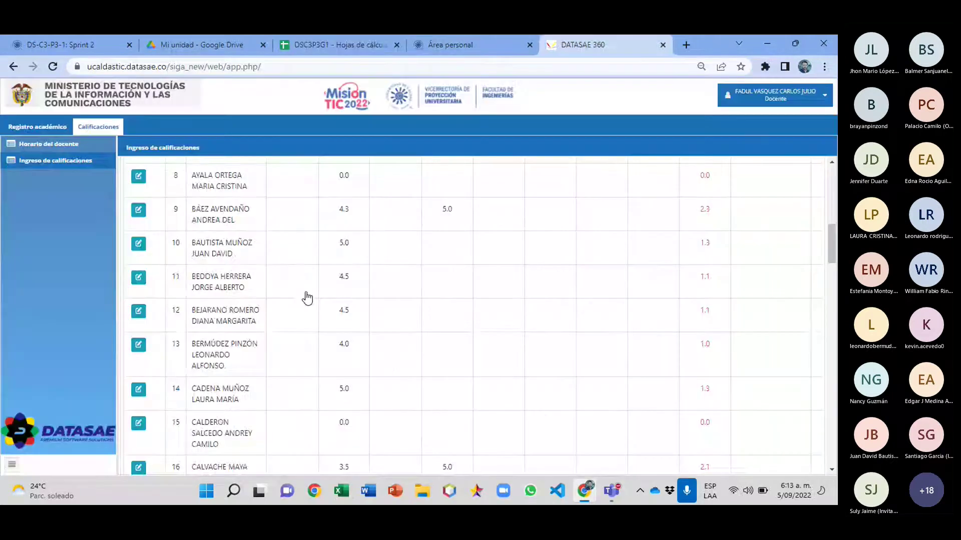
pyautogui.scroll(-7, 308, 299)
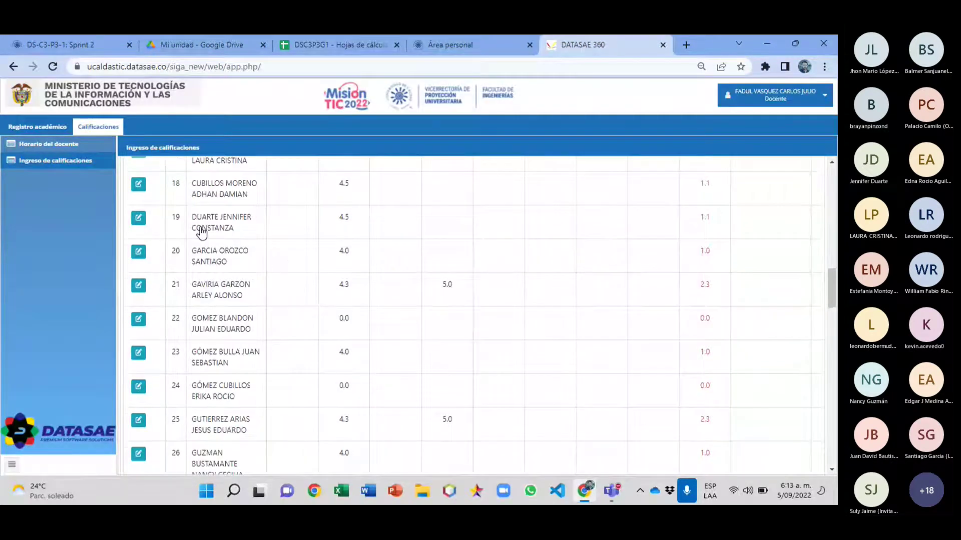
pyautogui.click(138, 218)
pyautogui.click(439, 222)
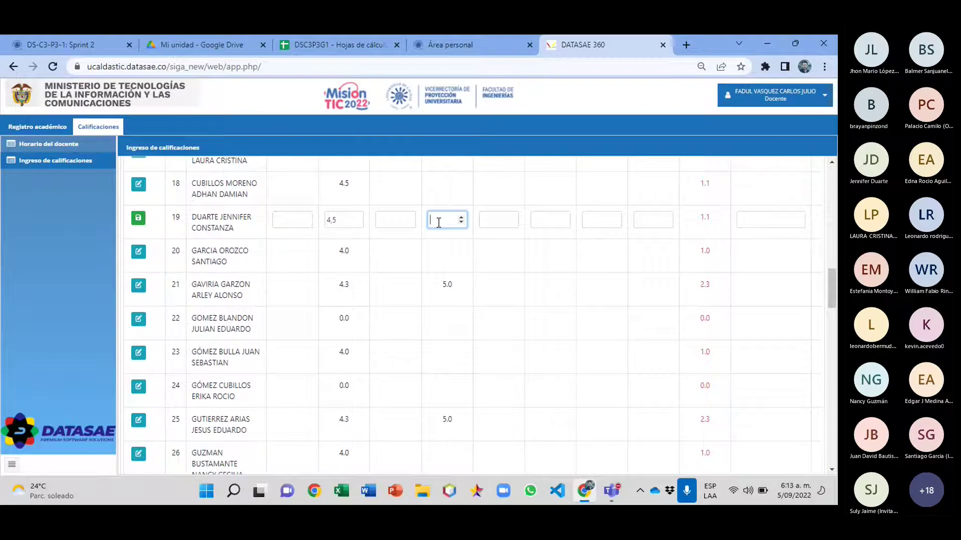
pyautogui.write('5')
pyautogui.press('Return')
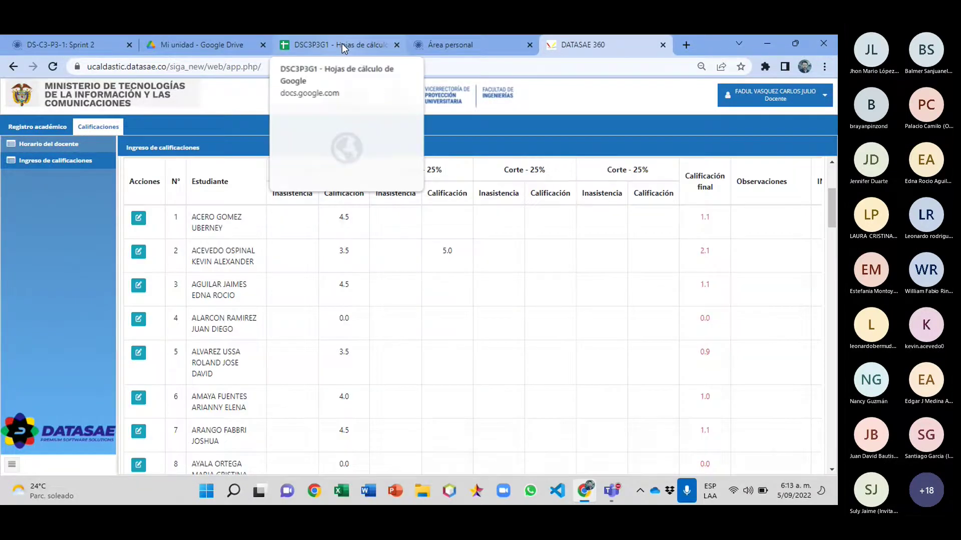
# Step: Mark row 19 in DSC3P3G1 and save 5 as the second Corte grade for student N° 3 in DATASAE
pyautogui.click(341, 44)
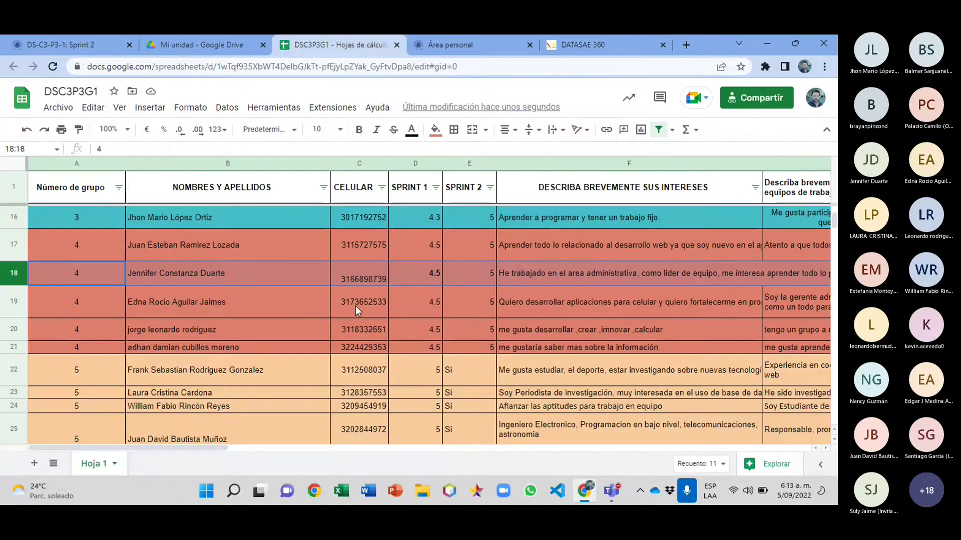
pyautogui.click(15, 303)
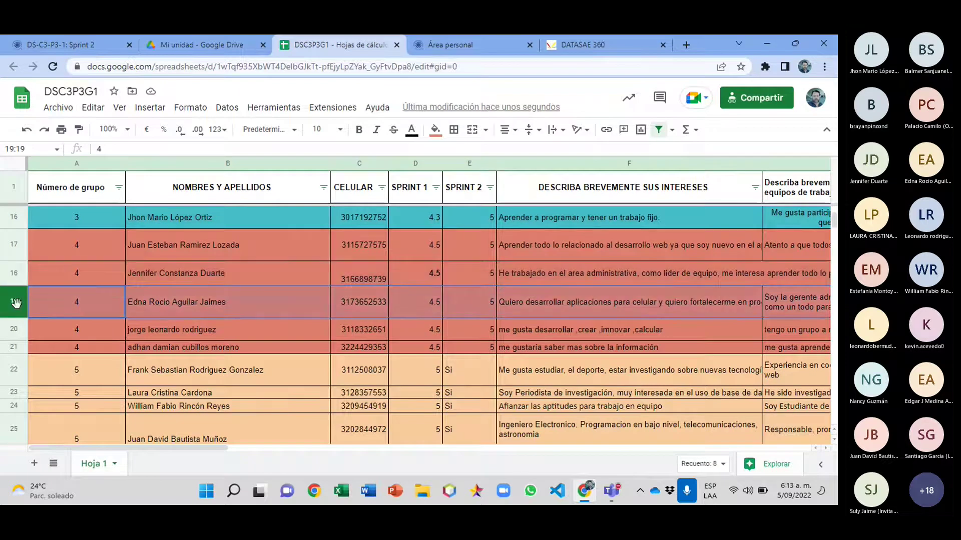
pyautogui.click(584, 43)
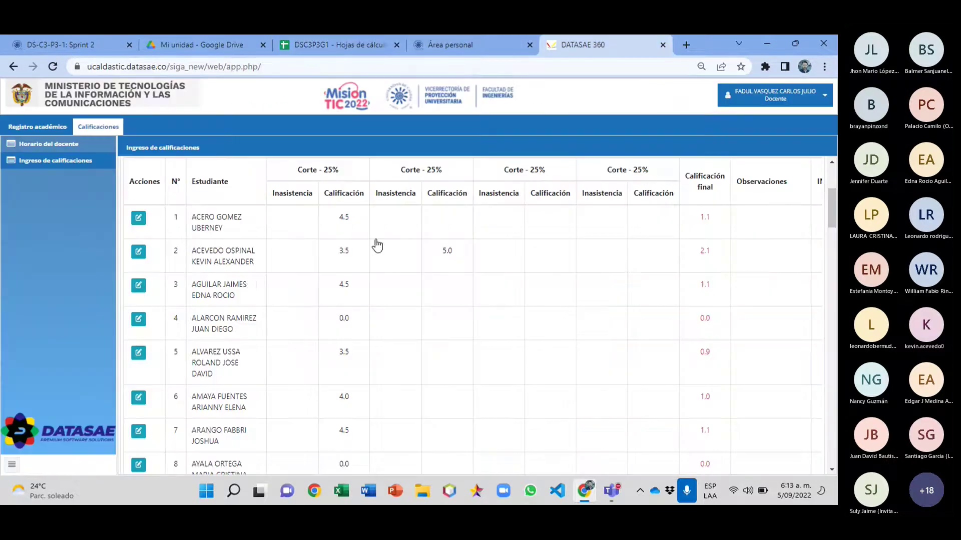
pyautogui.click(139, 285)
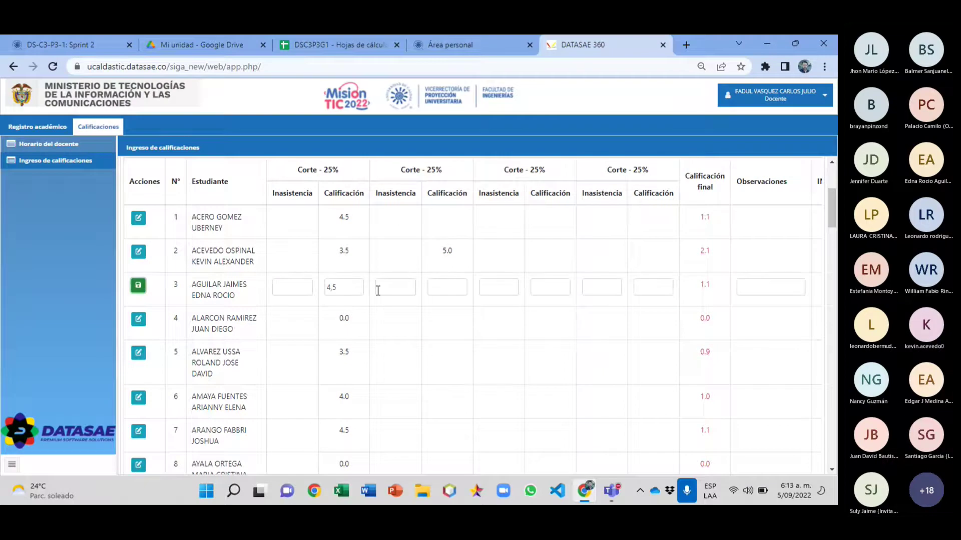
pyautogui.write('5')
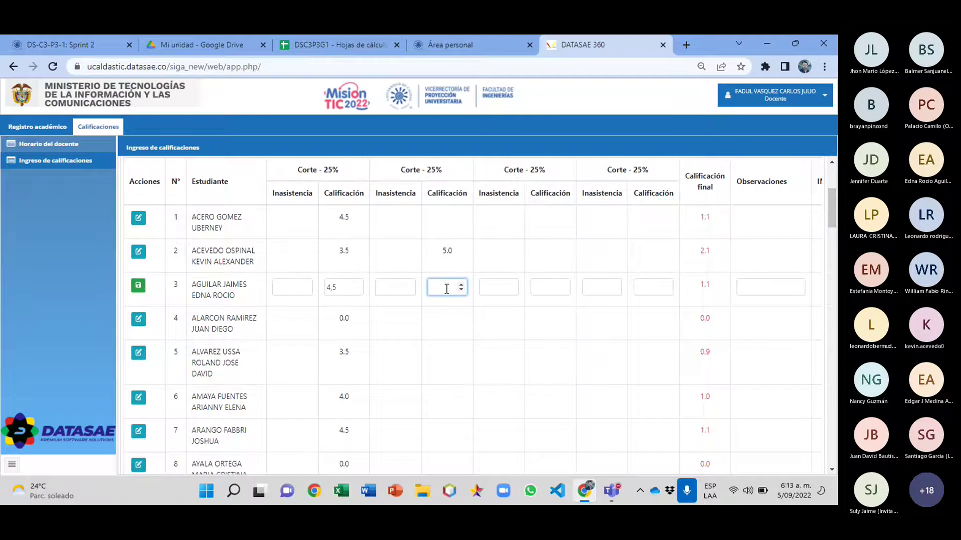
pyautogui.press('Return')
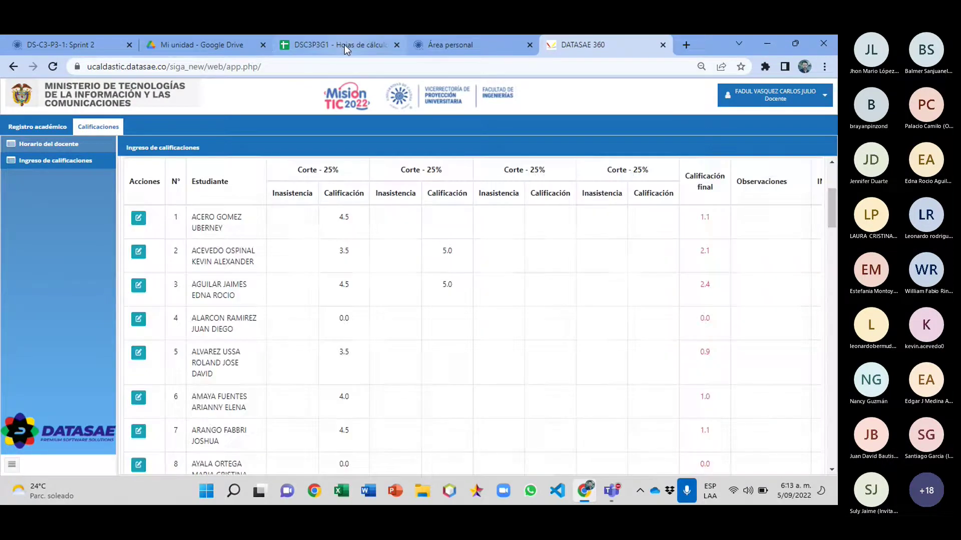
# Step: Mark row 20 in DSC3P3G1 and submit 5 as the second Corte grade for student N° 49 in DATASAE, dismissing the error dialog and retrying
pyautogui.click(344, 44)
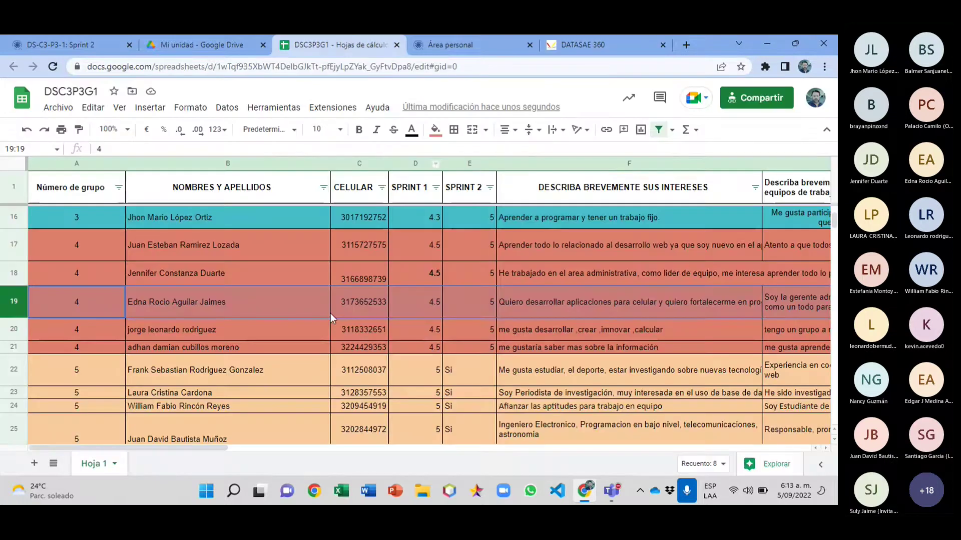
pyautogui.click(12, 330)
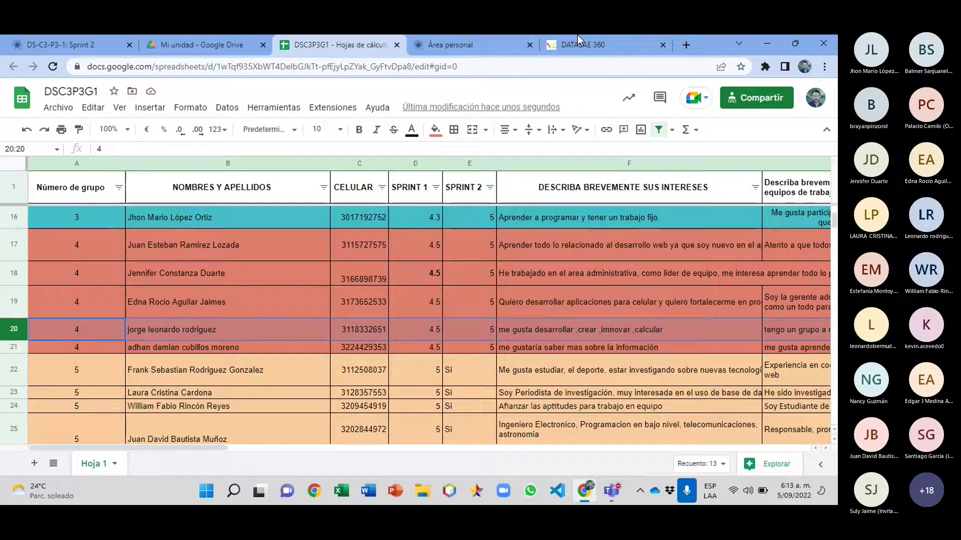
pyautogui.click(606, 43)
pyautogui.scroll(-20, 431, 250)
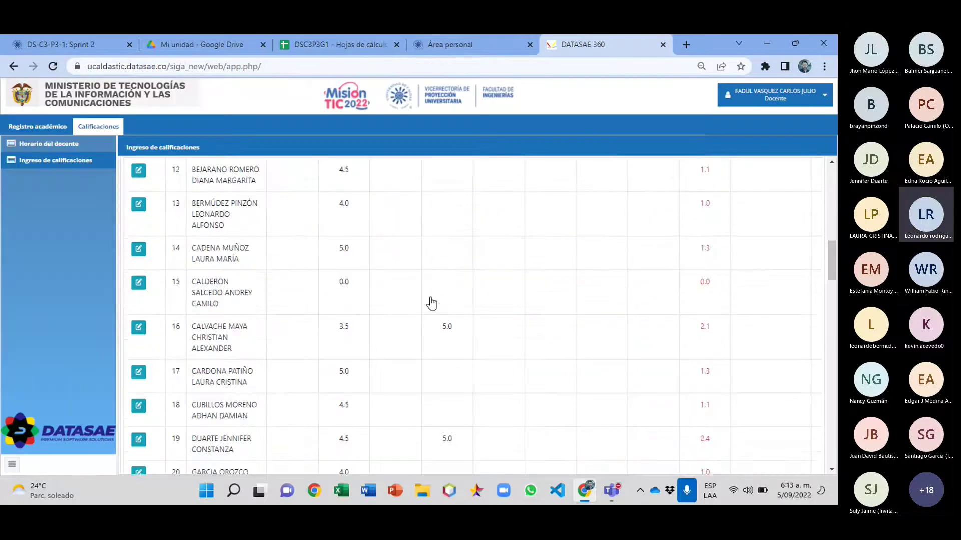
pyautogui.scroll(-2, 406, 313)
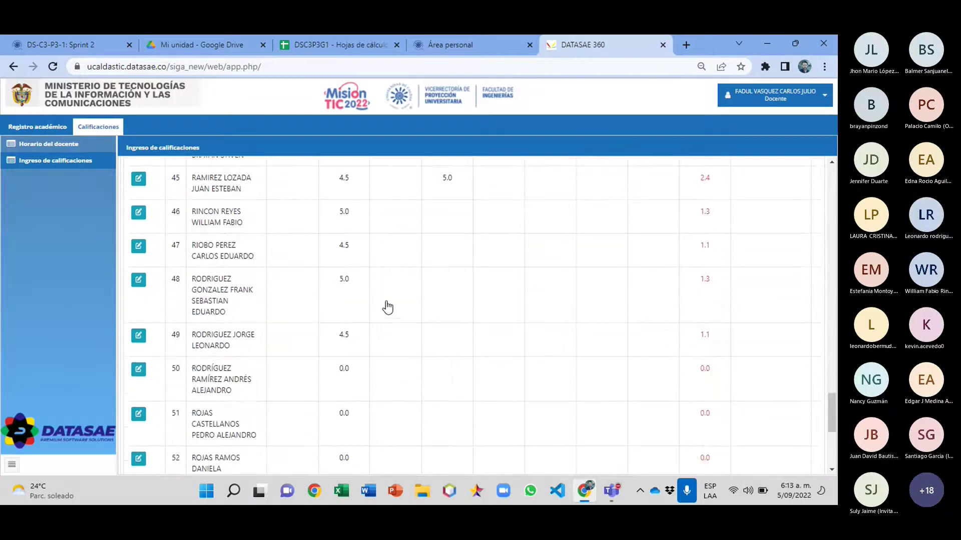
pyautogui.click(139, 335)
pyautogui.click(436, 339)
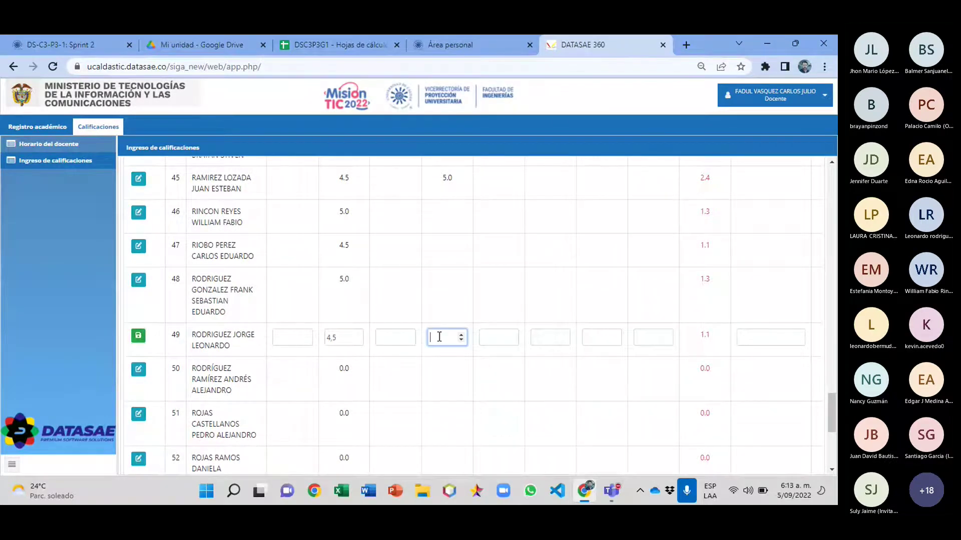
pyautogui.write('5')
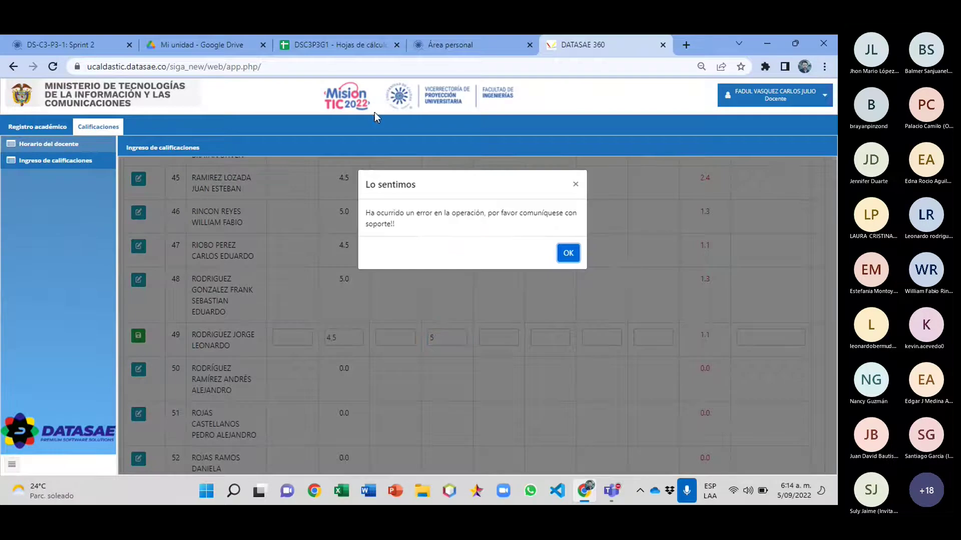
pyautogui.click(569, 258)
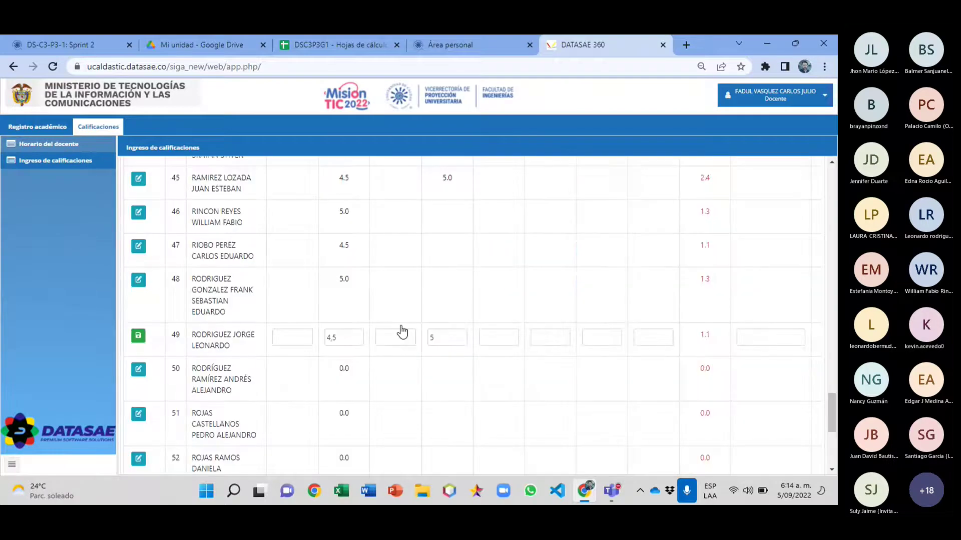
pyautogui.click(442, 339)
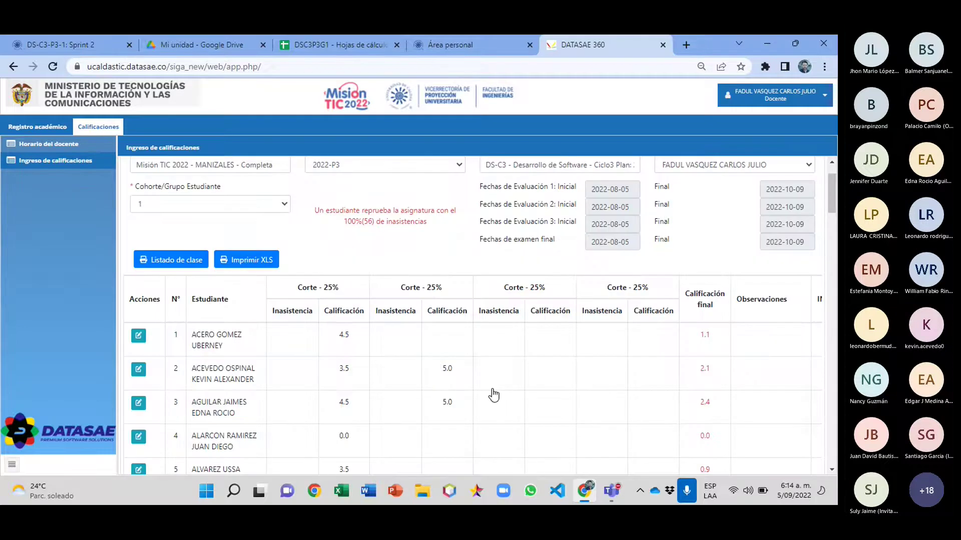
# Step: Mark row 21 in DSC3P3G1 and save 5 as the second Corte grade for student N° 18 in DATASAE
pyautogui.click(323, 45)
pyautogui.click(15, 348)
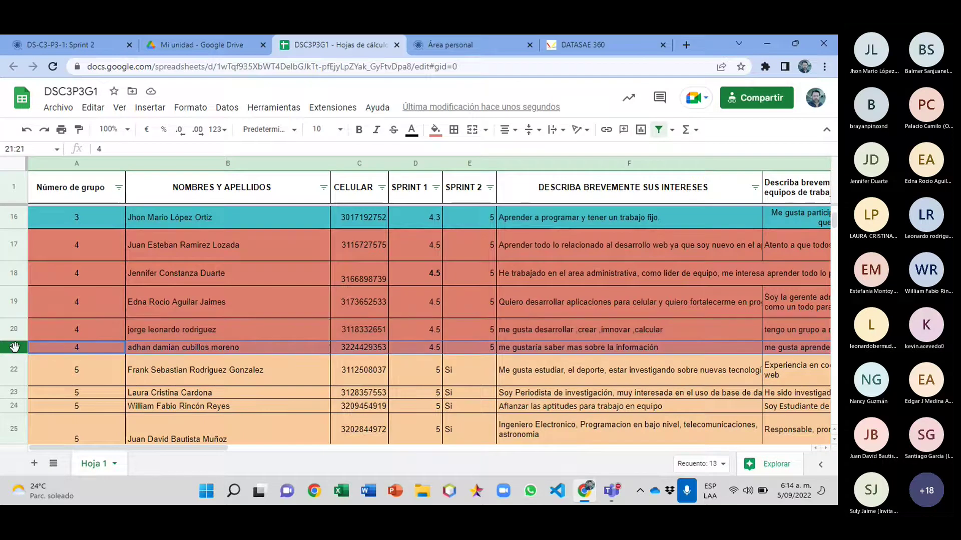
pyautogui.click(620, 43)
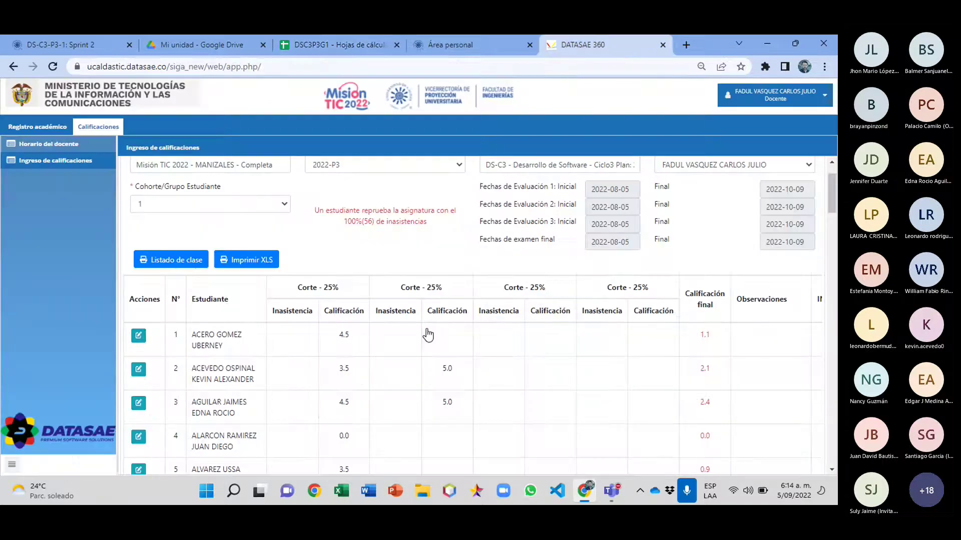
pyautogui.scroll(-10, 420, 335)
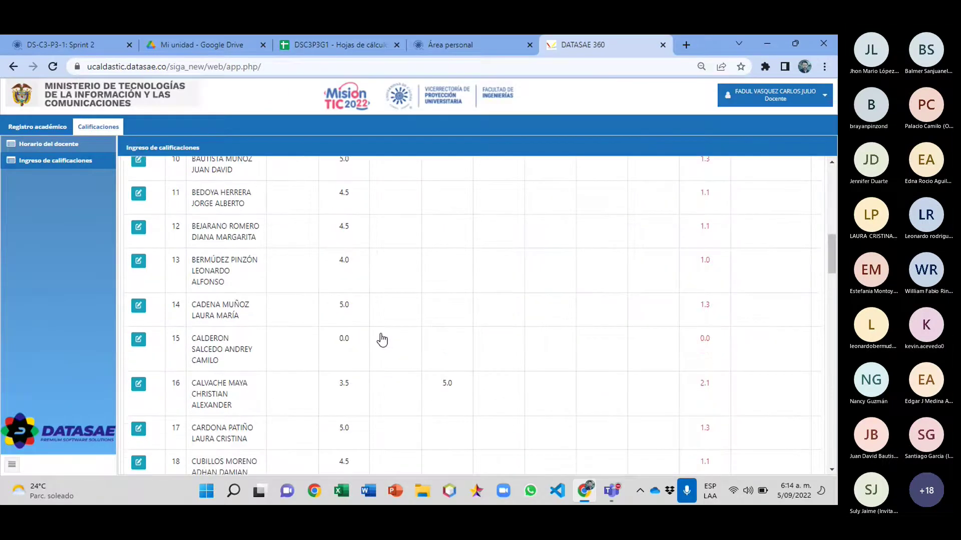
pyautogui.scroll(-4, 388, 332)
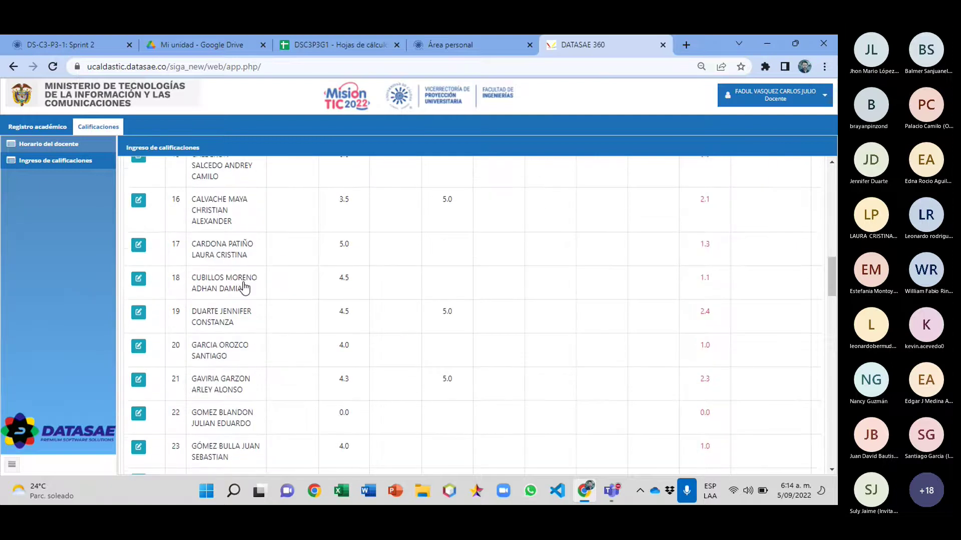
pyautogui.click(139, 278)
pyautogui.click(448, 281)
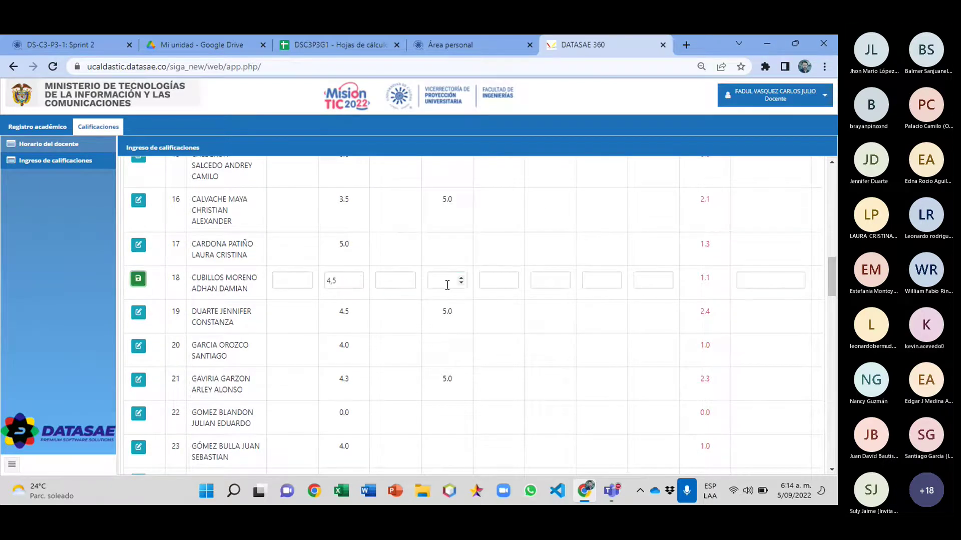
pyautogui.write('5')
pyautogui.press('Return')
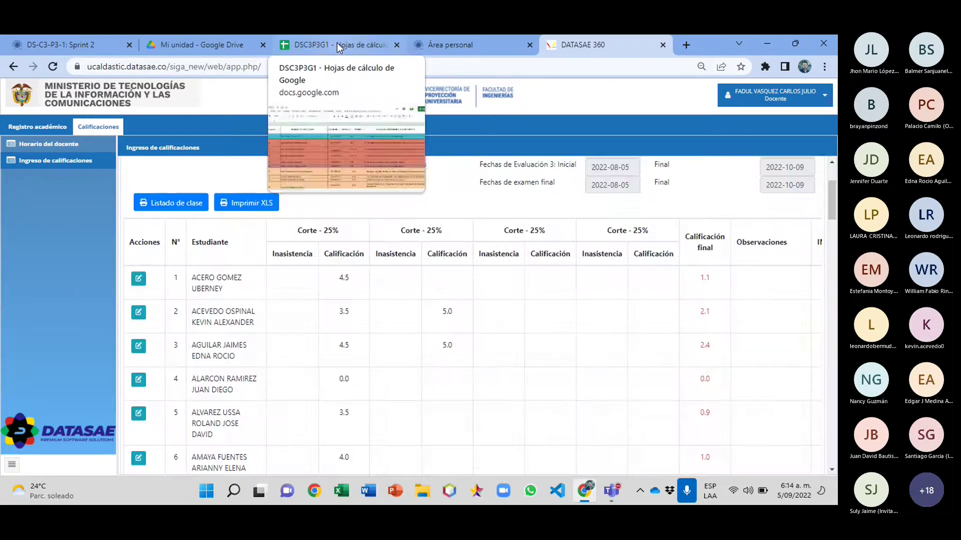
# Step: Return to the DSC3P3G1 spreadsheet and mark row 22, the first member of group 5
pyautogui.click(338, 43)
pyautogui.scroll(-2, 407, 314)
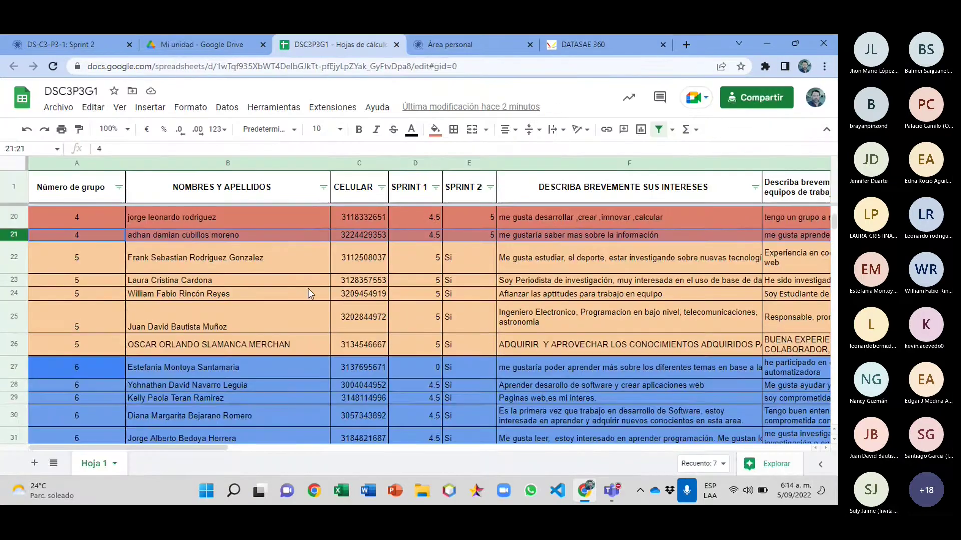
pyautogui.click(16, 257)
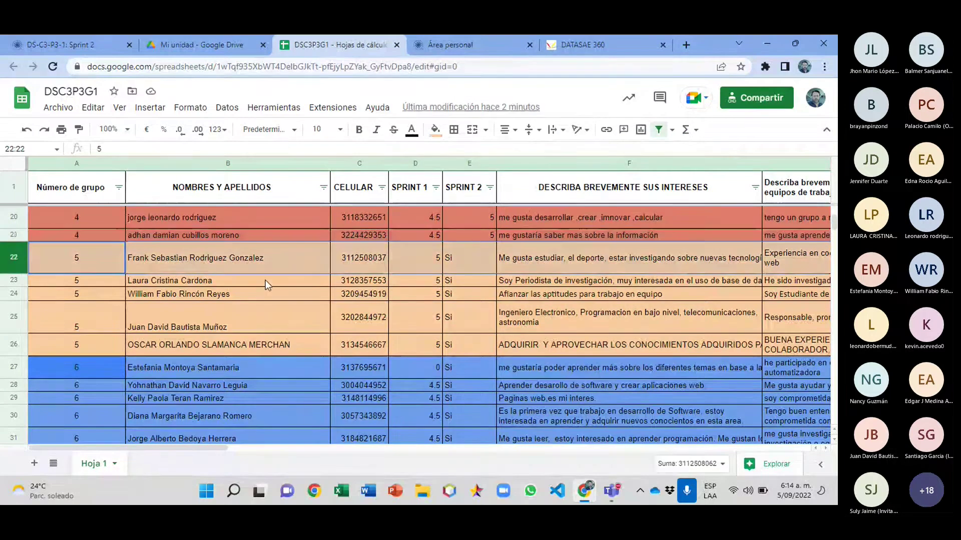
pyautogui.scroll(-1, 266, 281)
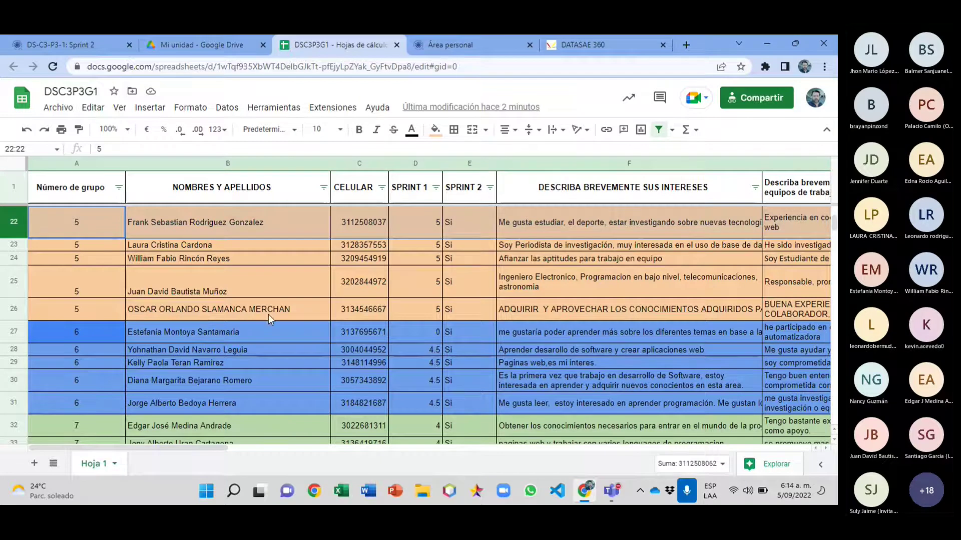
# Step: In the Teams meeting, make the group 5 participant with the raised hand a moderator and stop sharing the screen
pyautogui.click(740, 412)
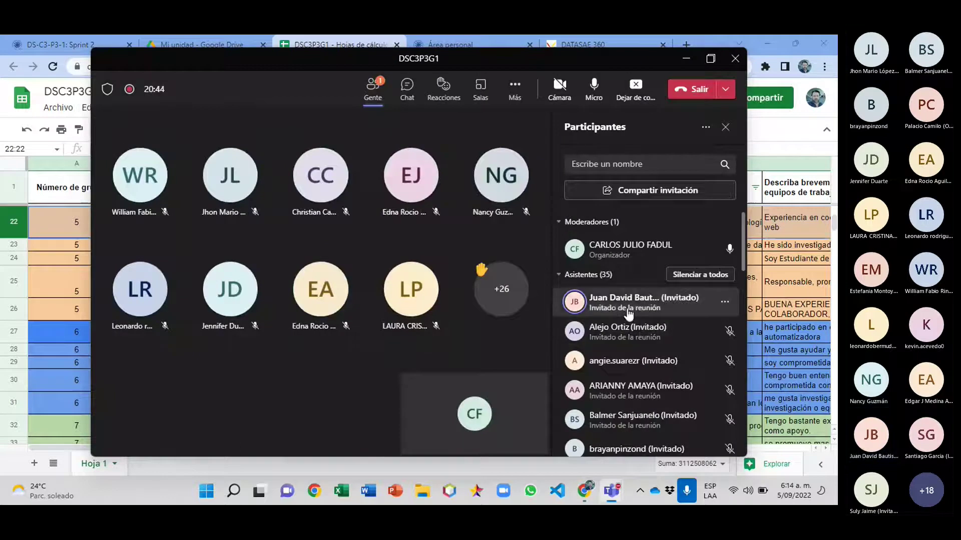
pyautogui.click(724, 303)
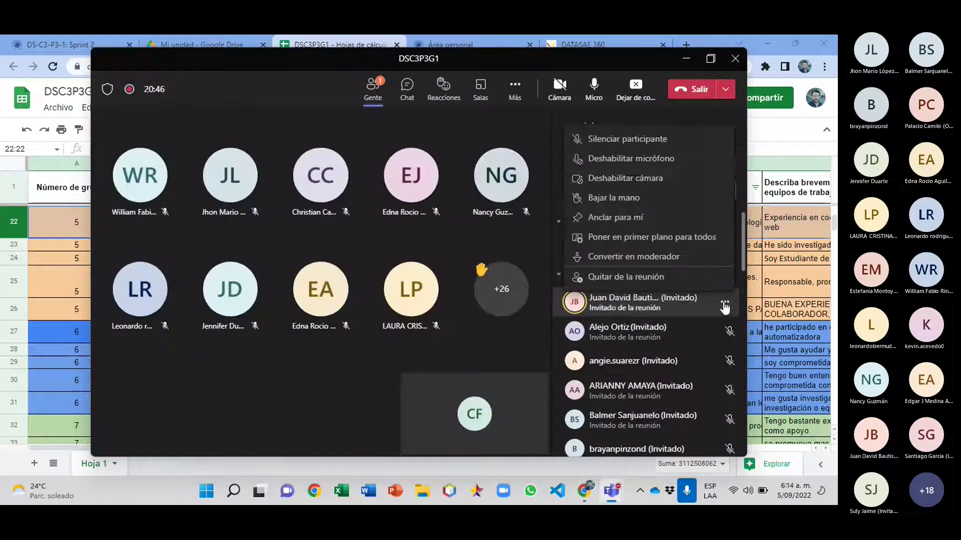
pyautogui.click(585, 257)
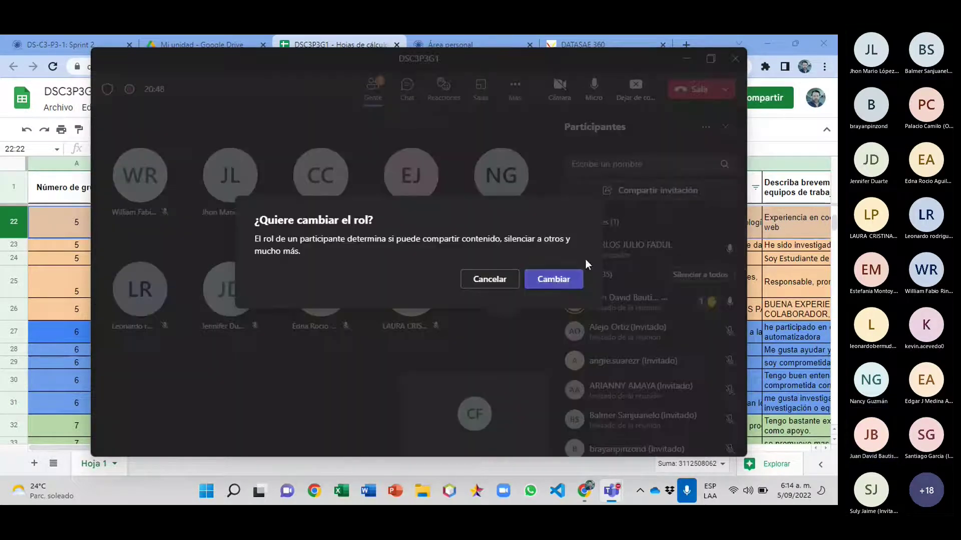
pyautogui.click(553, 279)
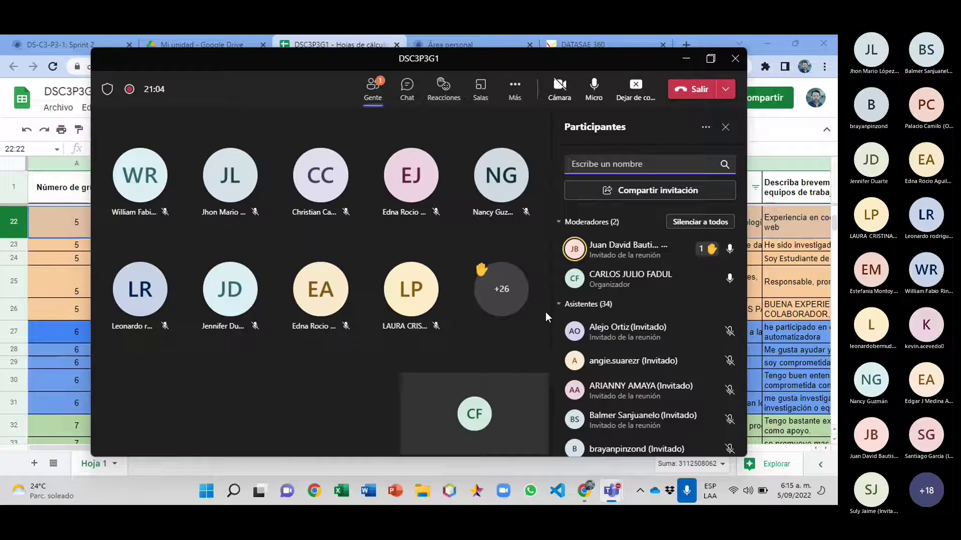
pyautogui.click(711, 60)
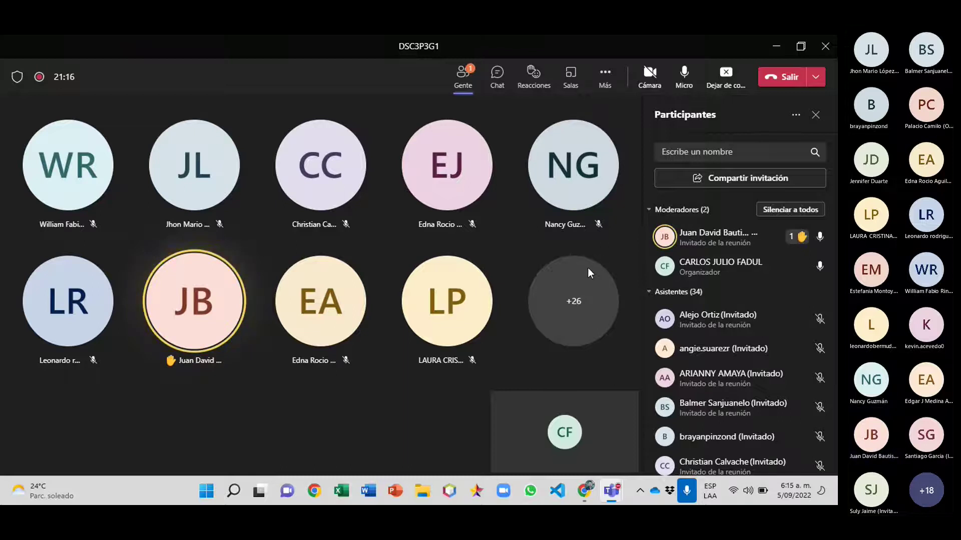
pyautogui.click(726, 76)
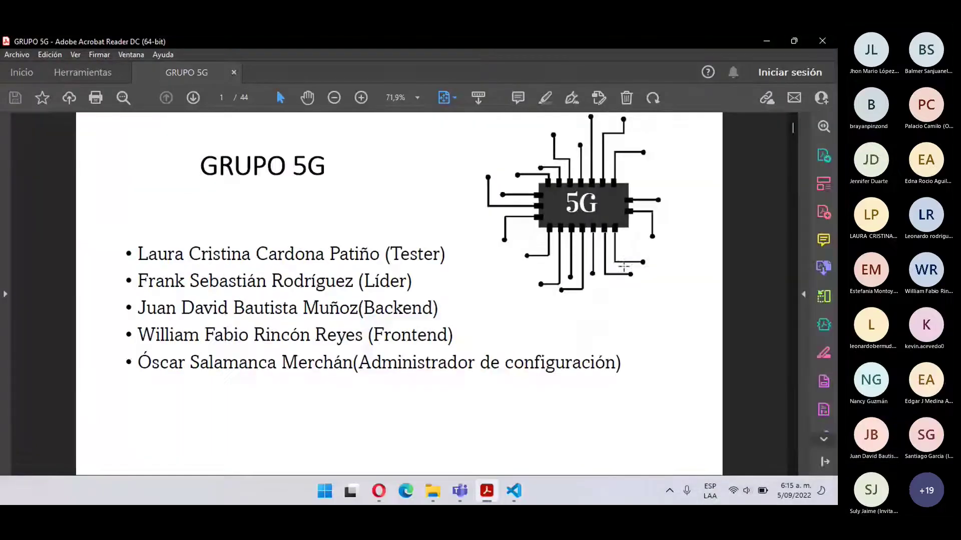
# Step: Examine the team roles and the Reunión de equipo captures in the GRUPO 5G PDF, up to page 6
pyautogui.click(763, 382)
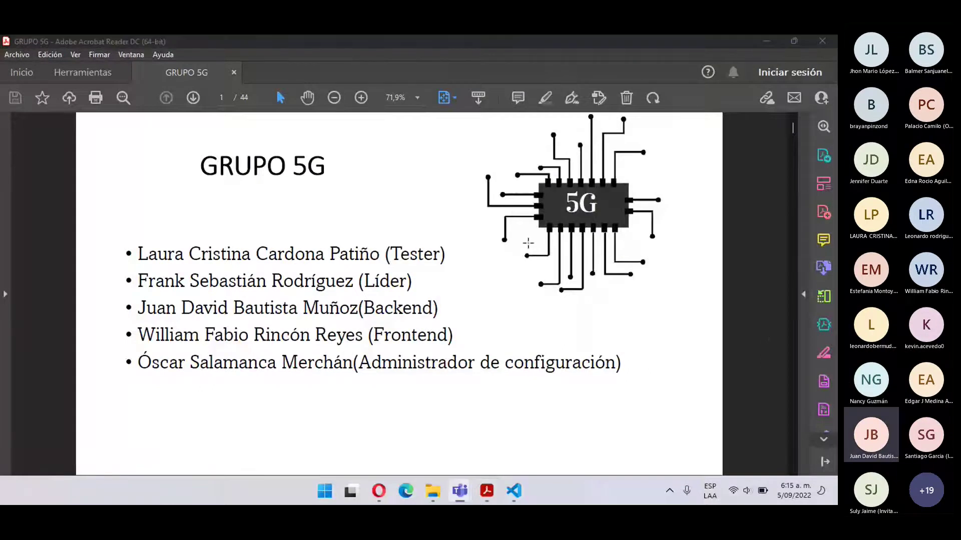
pyautogui.scroll(-2, 520, 238)
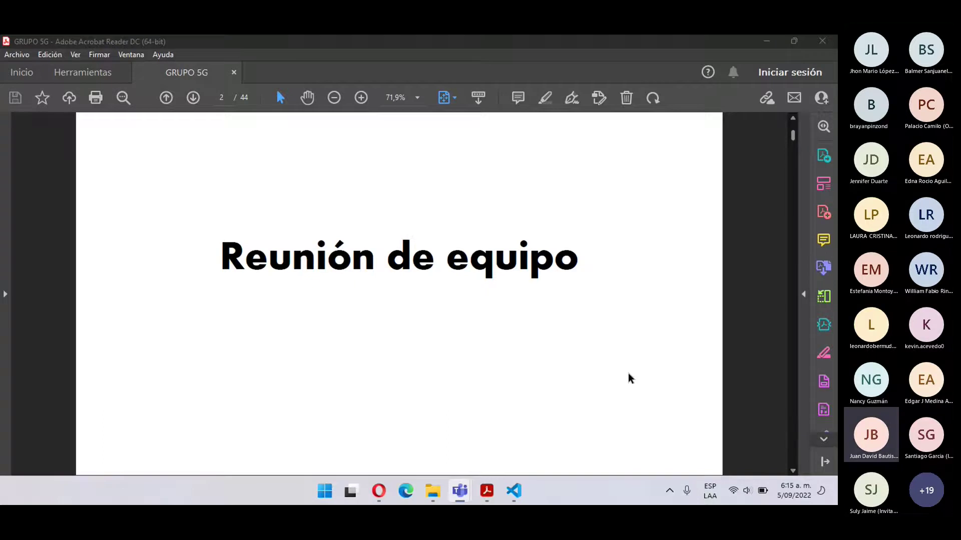
pyautogui.scroll(2, 629, 374)
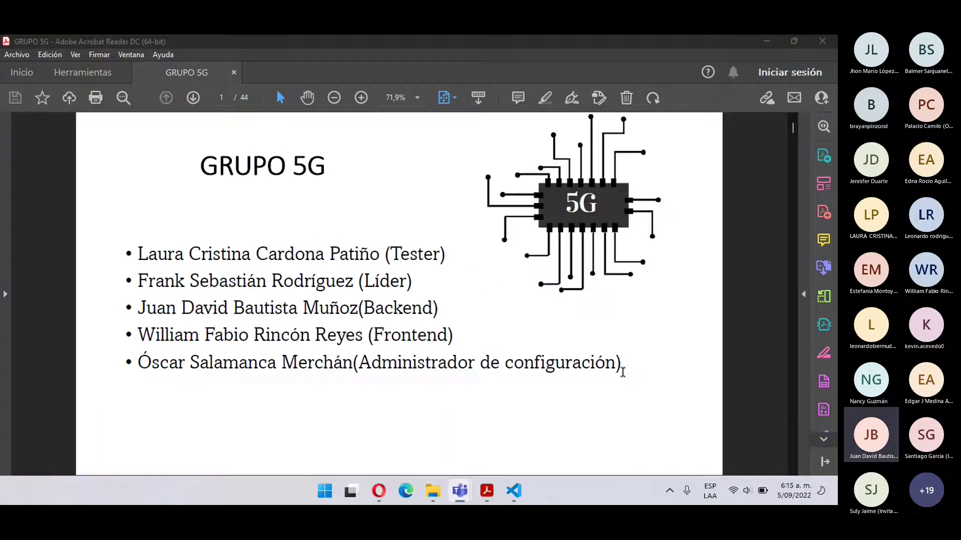
pyautogui.click(793, 472)
pyautogui.click(793, 472)
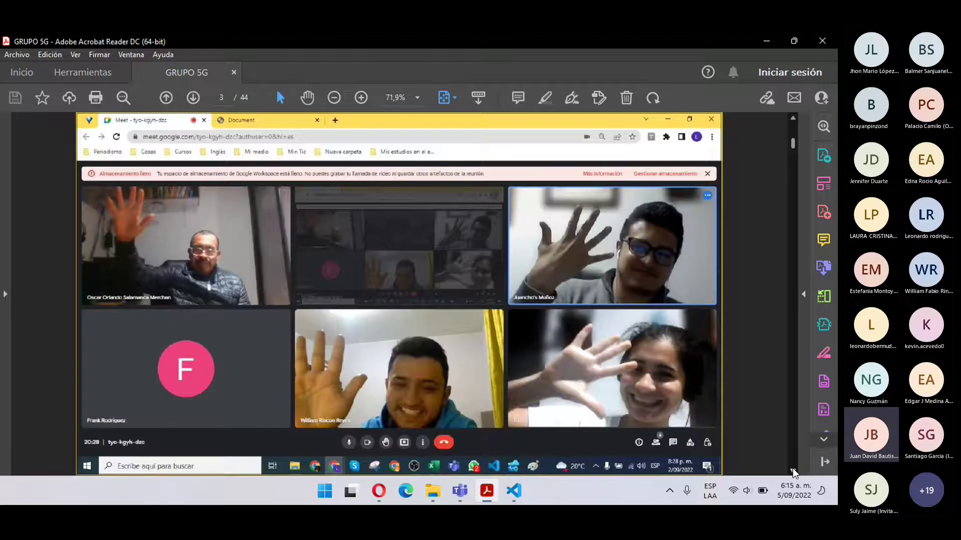
pyautogui.click(793, 469)
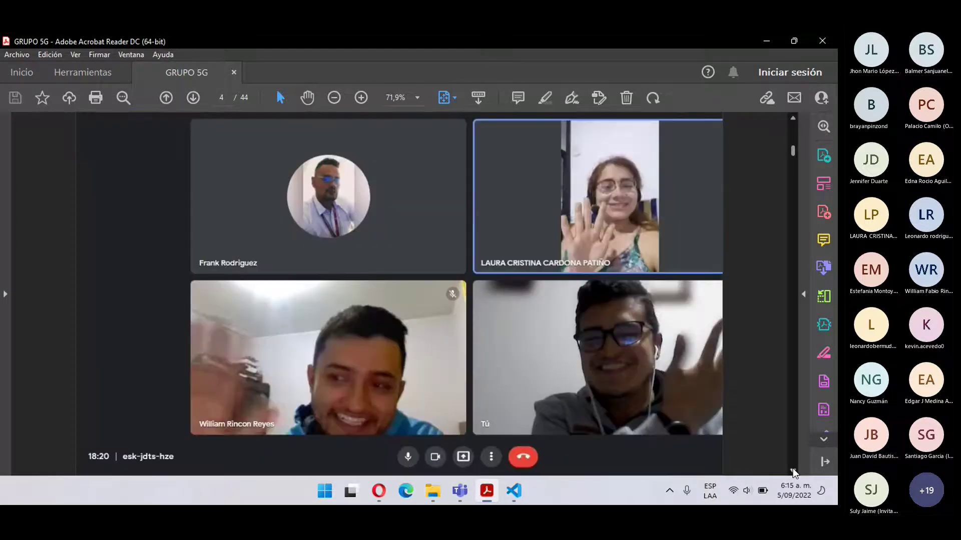
pyautogui.click(793, 469)
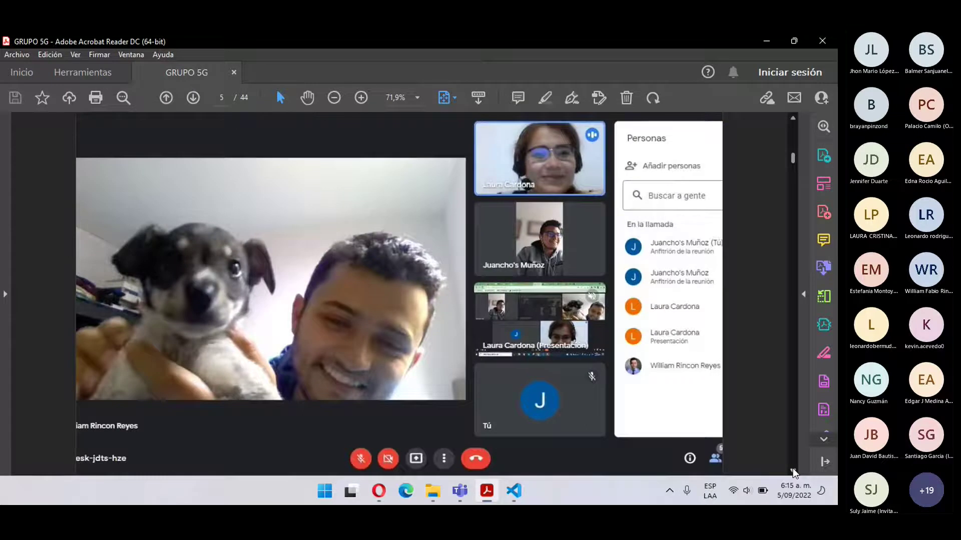
pyautogui.click(792, 469)
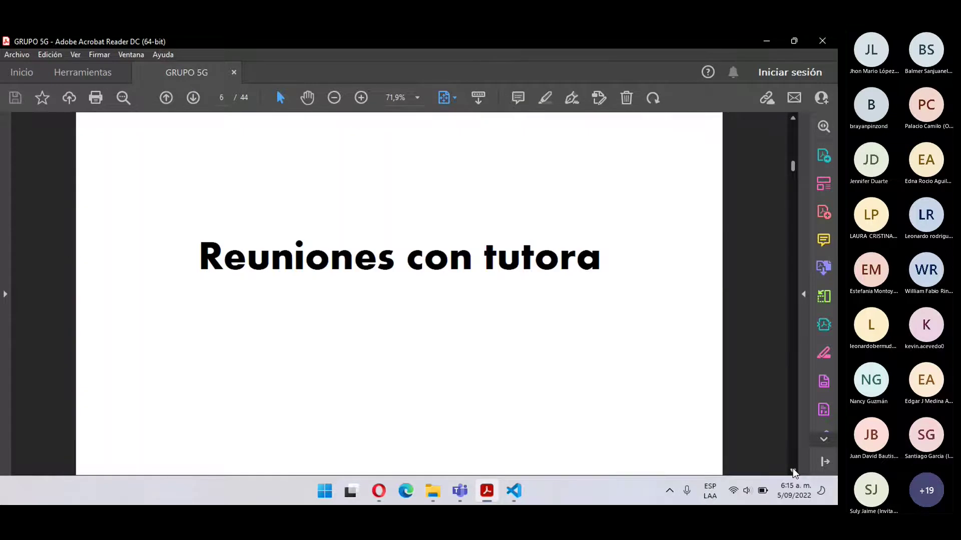
# Step: Examine the Reuniones con tutora, Tablero Kanban and Menú principal pages of the PDF, up to page 11
pyautogui.scroll(2, 772, 315)
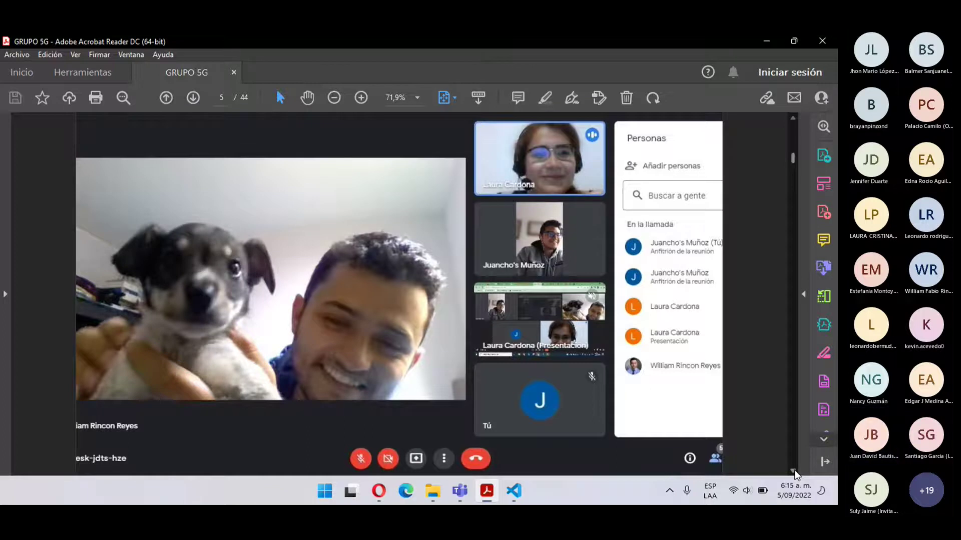
pyautogui.scroll(-2, 794, 470)
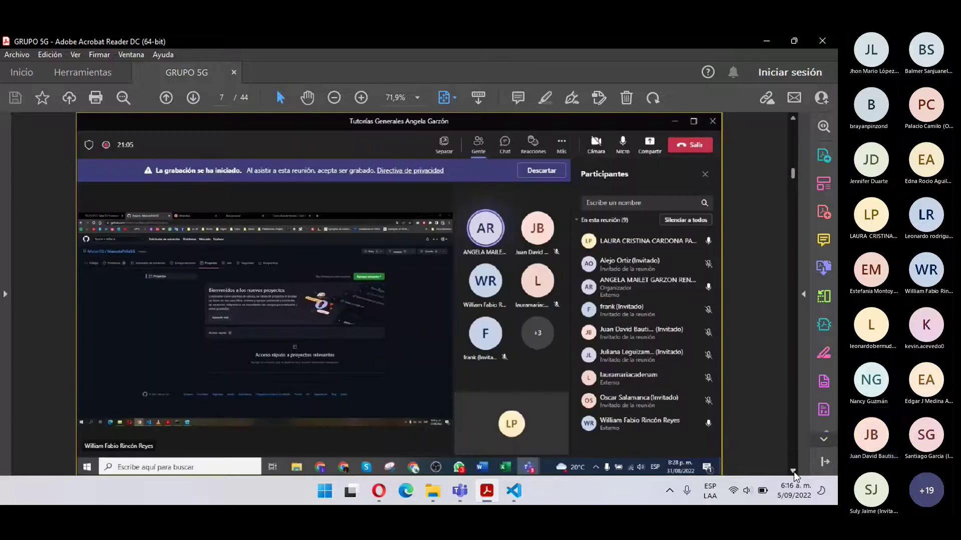
pyautogui.click(793, 472)
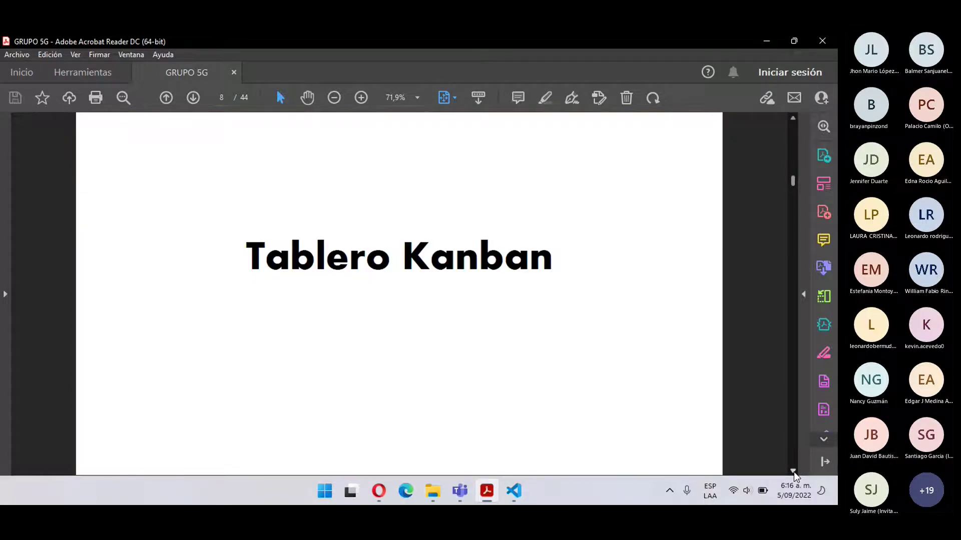
pyautogui.click(793, 472)
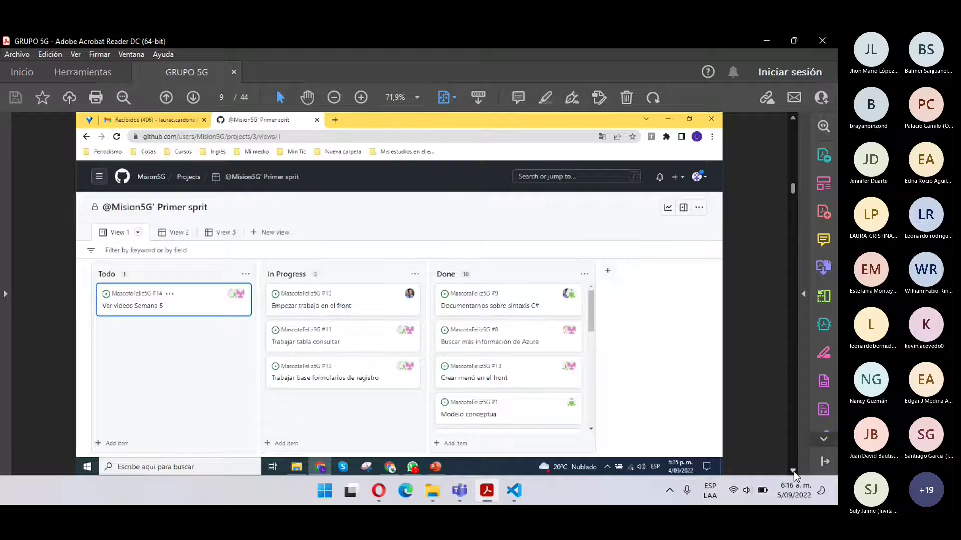
pyautogui.click(793, 472)
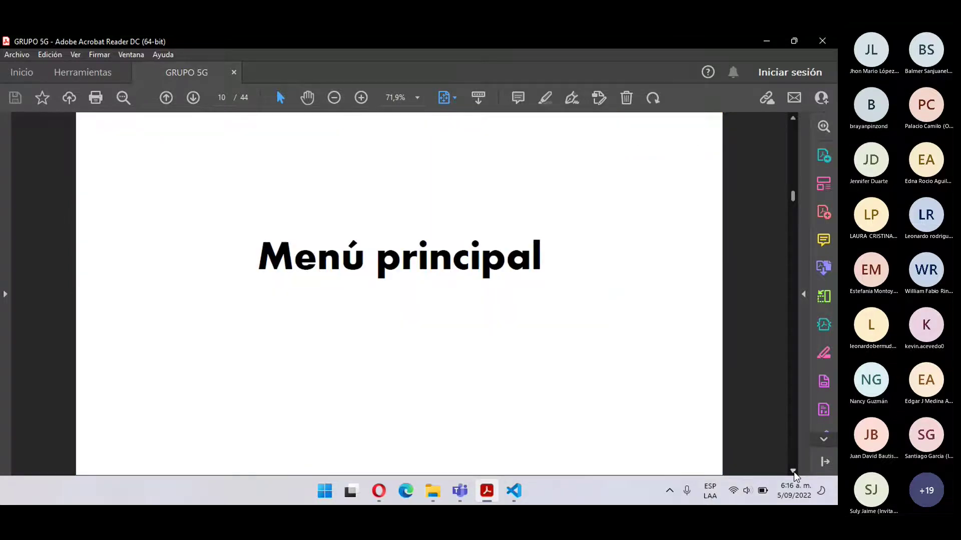
pyautogui.click(793, 471)
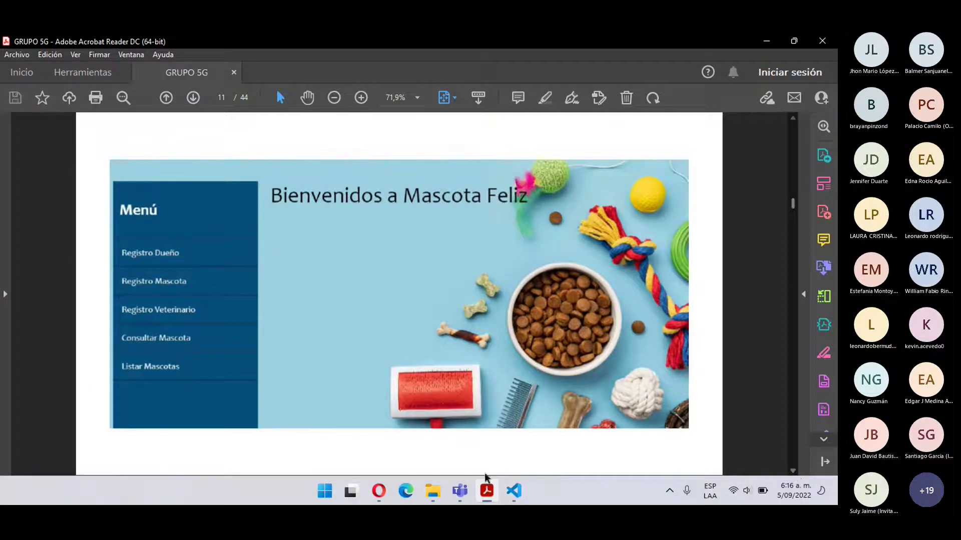
# Step: Switch to the Mascotas Felices site in Opera and open its Registro Dueño form
pyautogui.click(381, 495)
pyautogui.moveTo(92, 236)
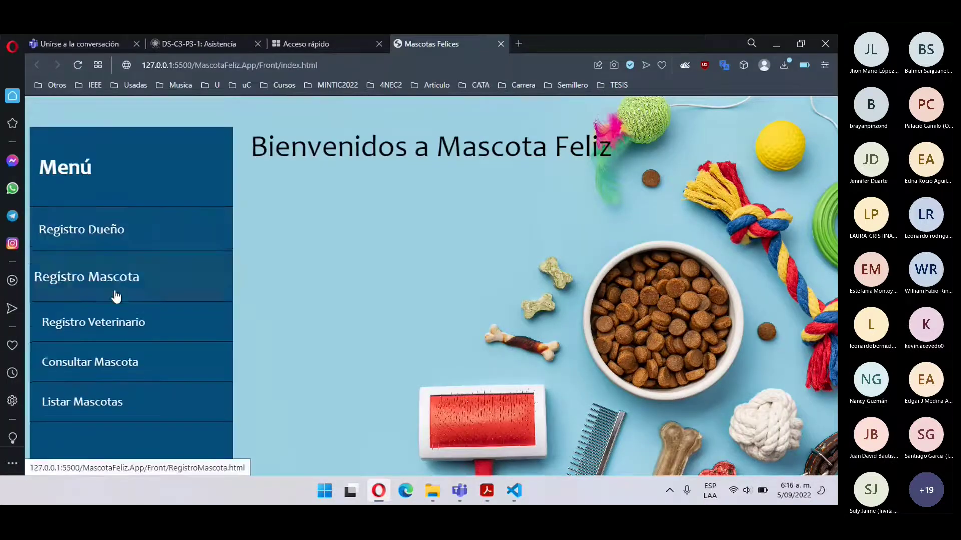
pyautogui.click(151, 233)
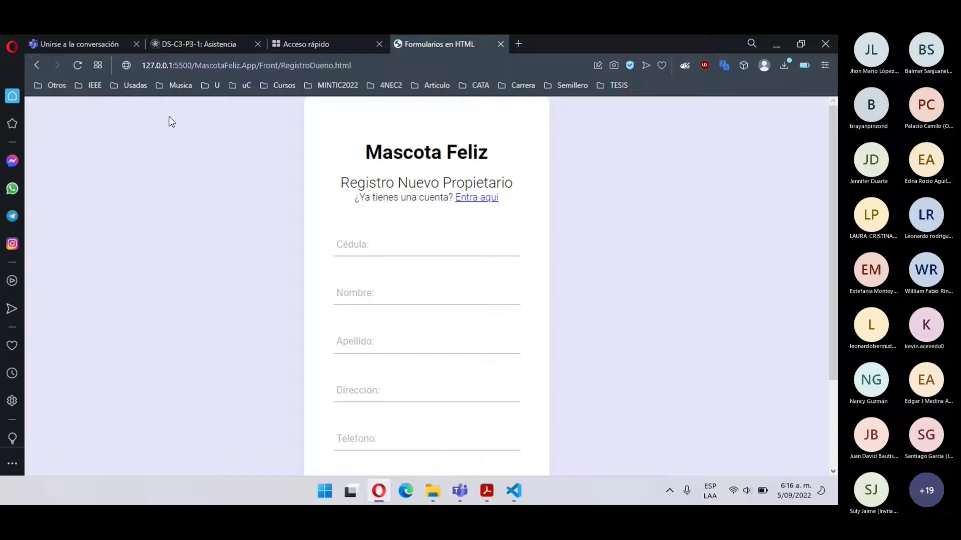
# Step: Switch back to the GRUPO 5G PDF and examine the main menu's HTML code and the Consultar mascota form with its code
pyautogui.click(486, 490)
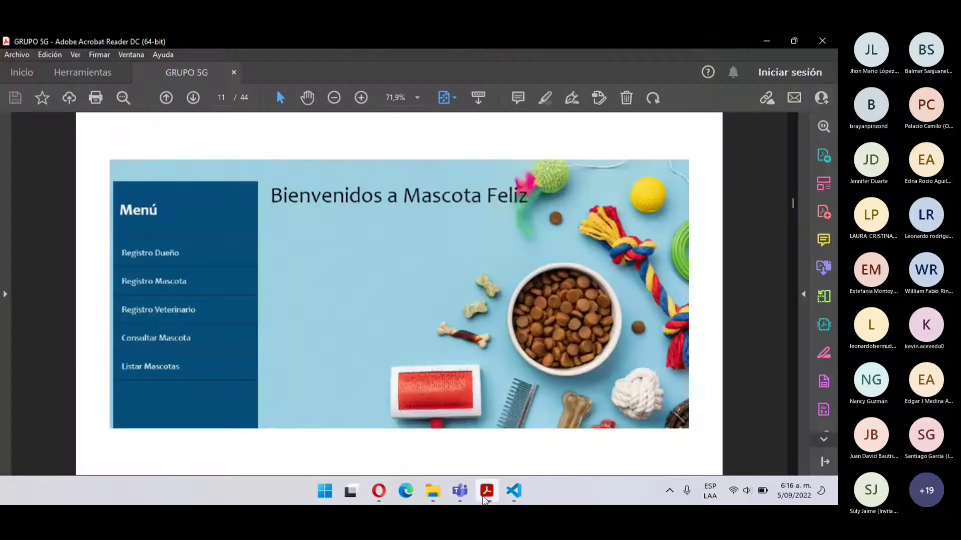
pyautogui.scroll(-2, 477, 370)
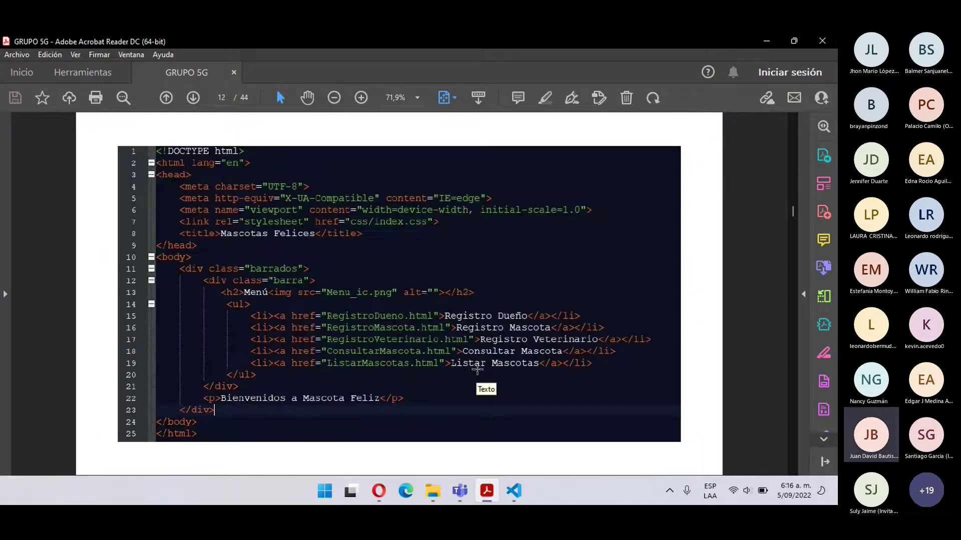
pyautogui.scroll(-2, 478, 371)
pyautogui.scroll(-2, 477, 371)
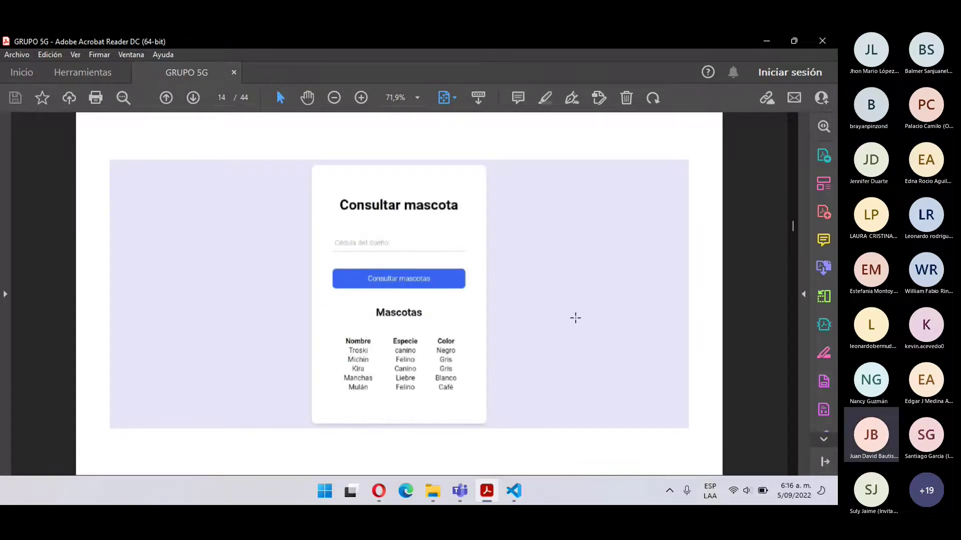
pyautogui.scroll(-2, 574, 318)
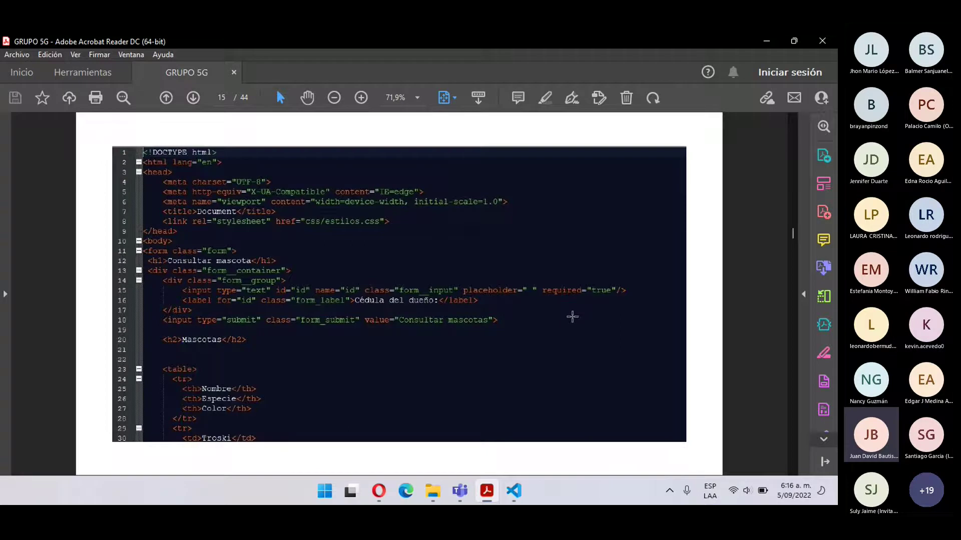
pyautogui.scroll(2, 571, 317)
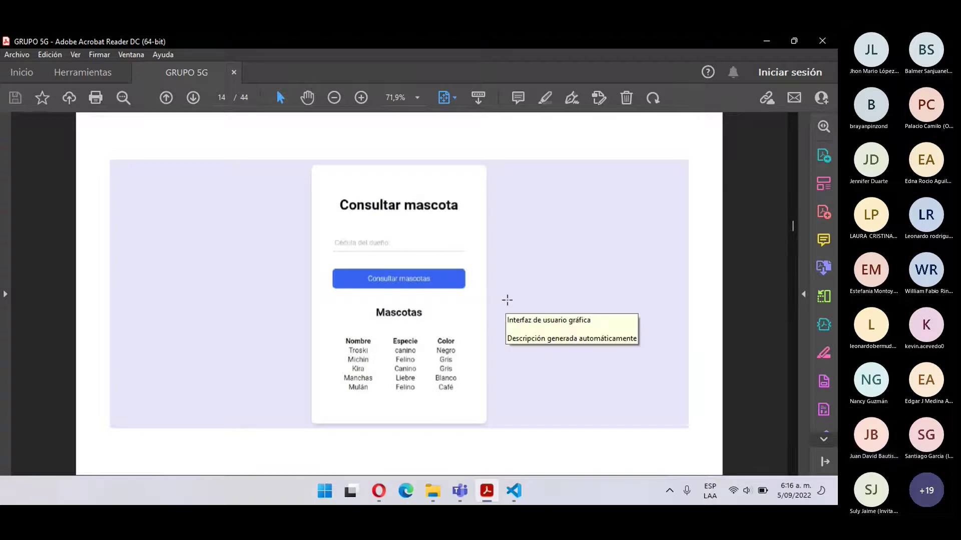
pyautogui.scroll(-4, 507, 300)
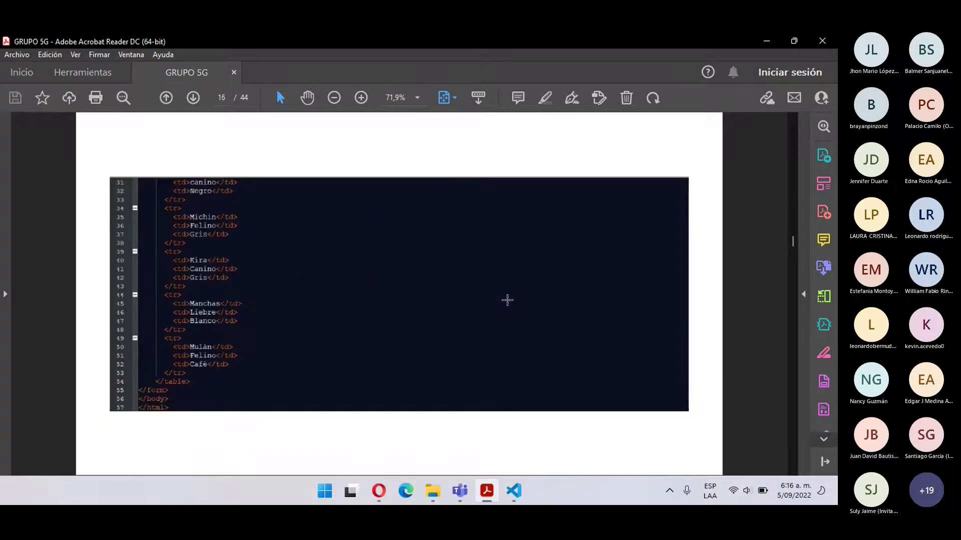
# Step: Examine the Registro Nueva Mascota form with its HTML code and the Registrar dueño form, up to page 22
pyautogui.scroll(-2, 507, 300)
pyautogui.scroll(-2, 507, 300)
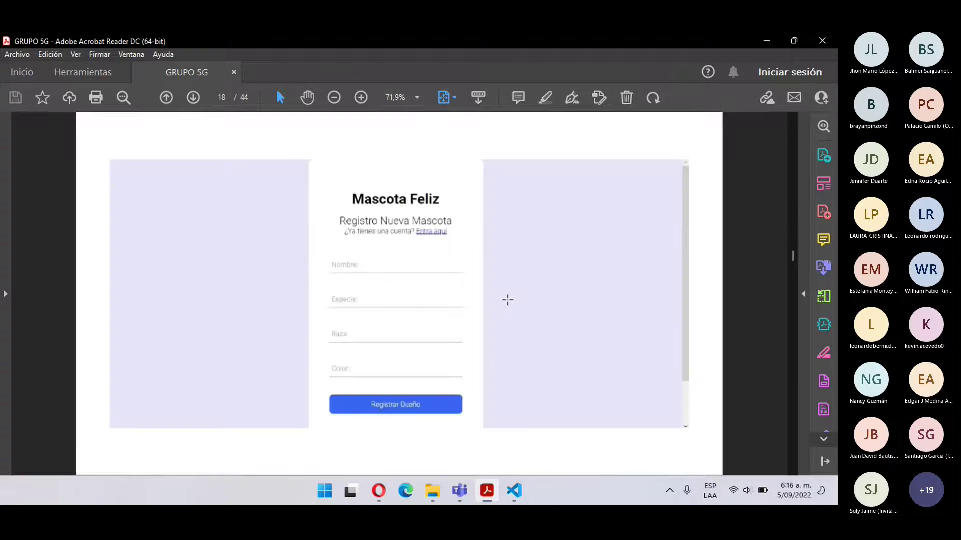
pyautogui.scroll(-2, 507, 300)
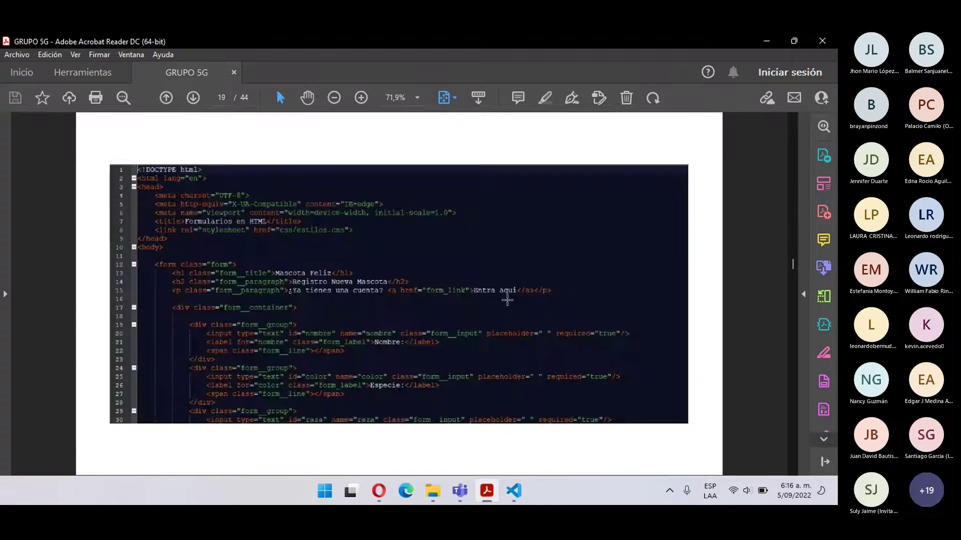
pyautogui.scroll(-2, 507, 300)
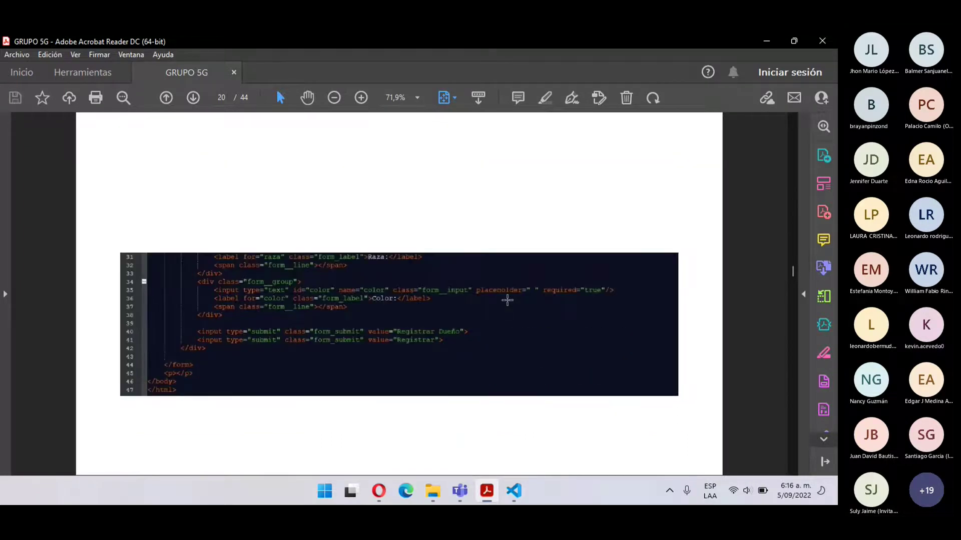
pyautogui.scroll(-2, 507, 300)
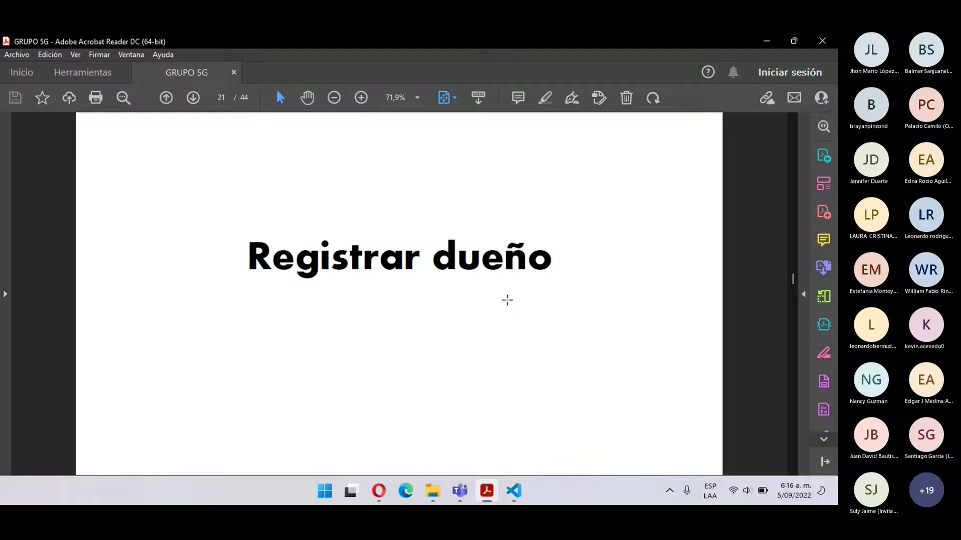
pyautogui.scroll(-2, 507, 299)
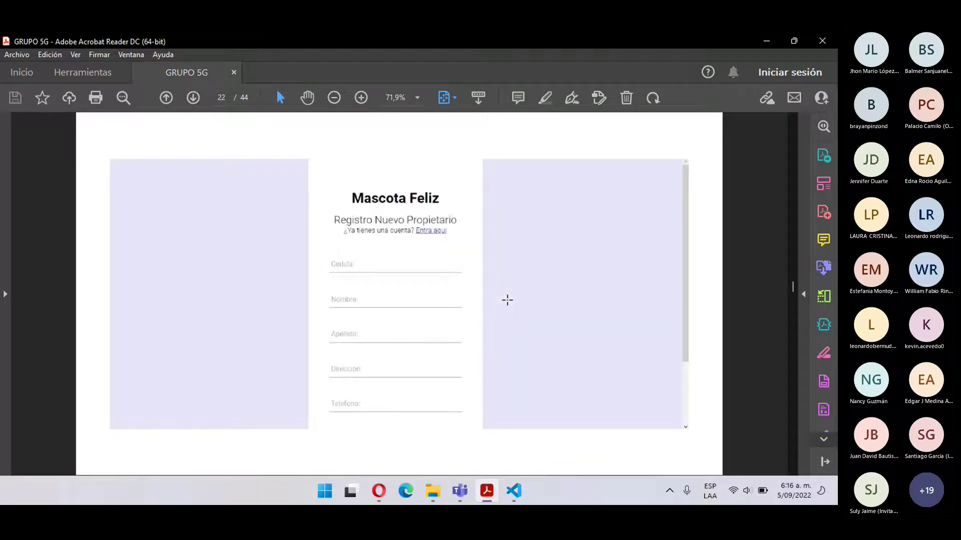
# Step: Examine the owner and veterinarian registration forms, the Enlistar mascotas table and their HTML code, up to page 33 of the PDF
pyautogui.scroll(-4, 507, 300)
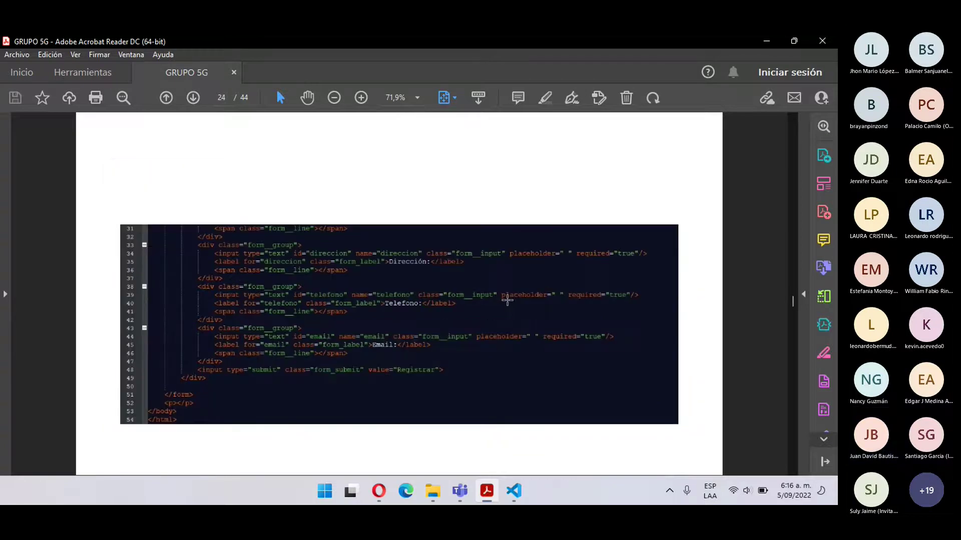
pyautogui.scroll(-4, 506, 299)
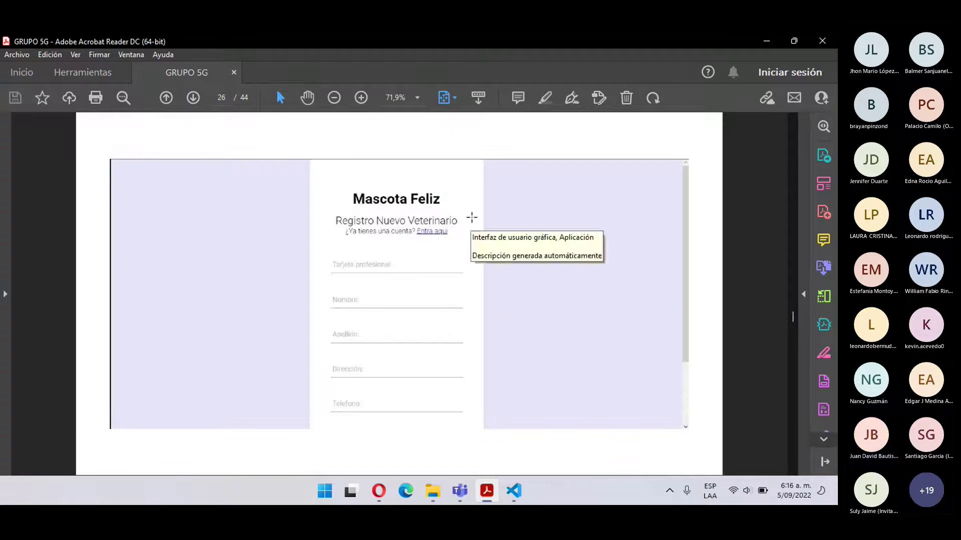
pyautogui.scroll(-2, 472, 217)
pyautogui.scroll(-2, 471, 217)
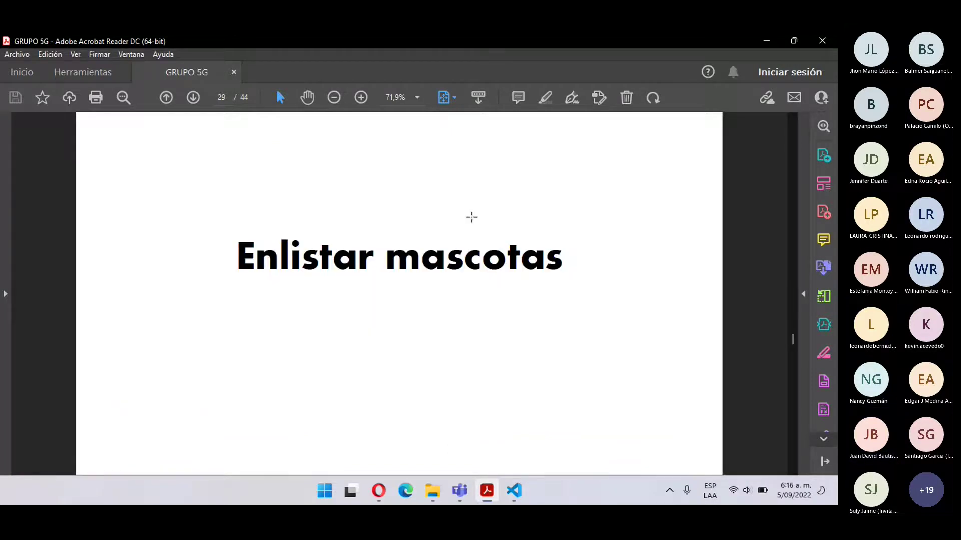
pyautogui.scroll(-1, 471, 217)
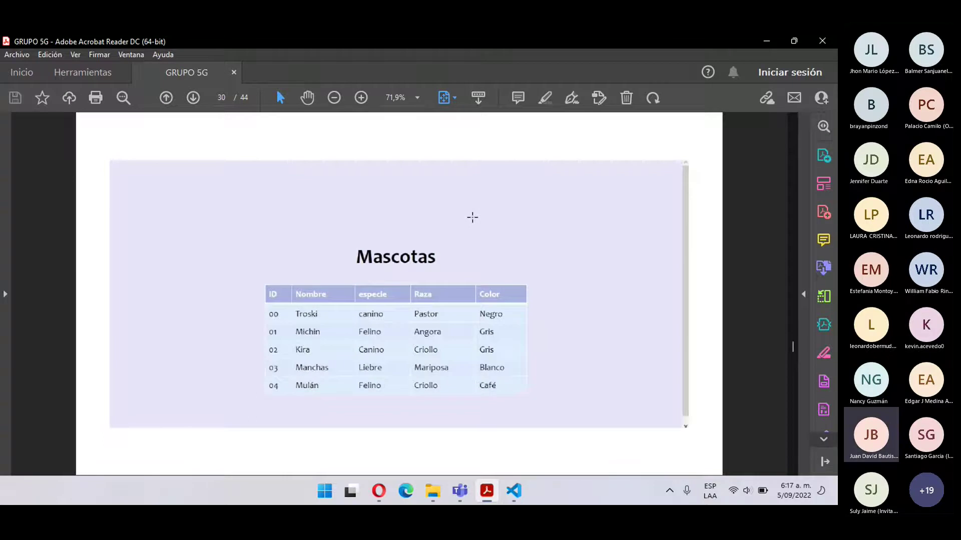
pyautogui.scroll(-2, 472, 229)
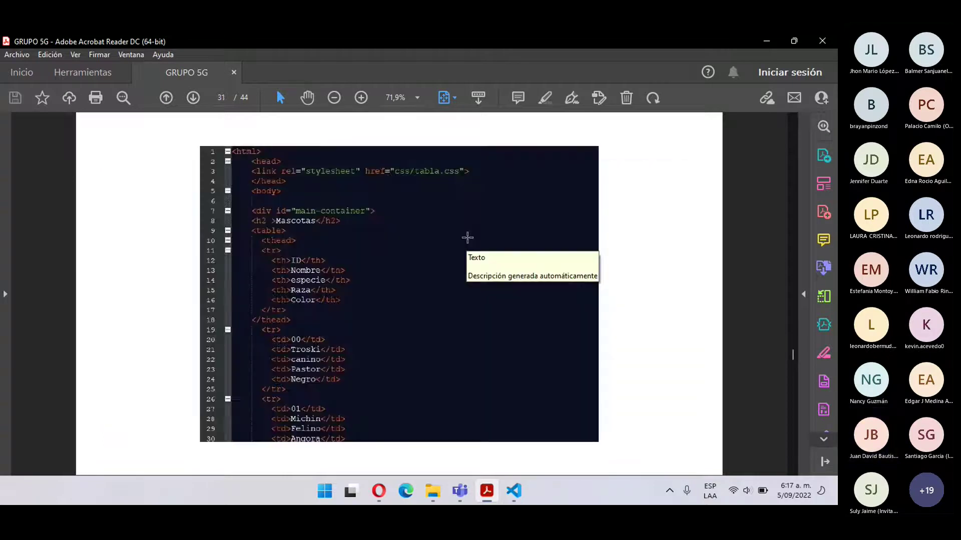
pyautogui.scroll(-1, 465, 239)
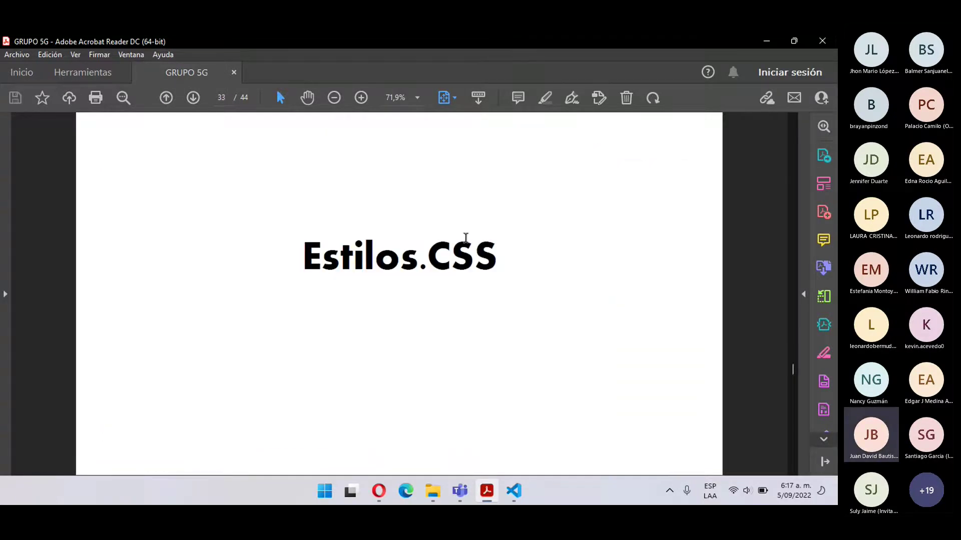
# Step: Examine the Estilos.CSS and Index.CSS code in the remaining pages of the GRUPO 5G PDF
pyautogui.scroll(-3, 466, 238)
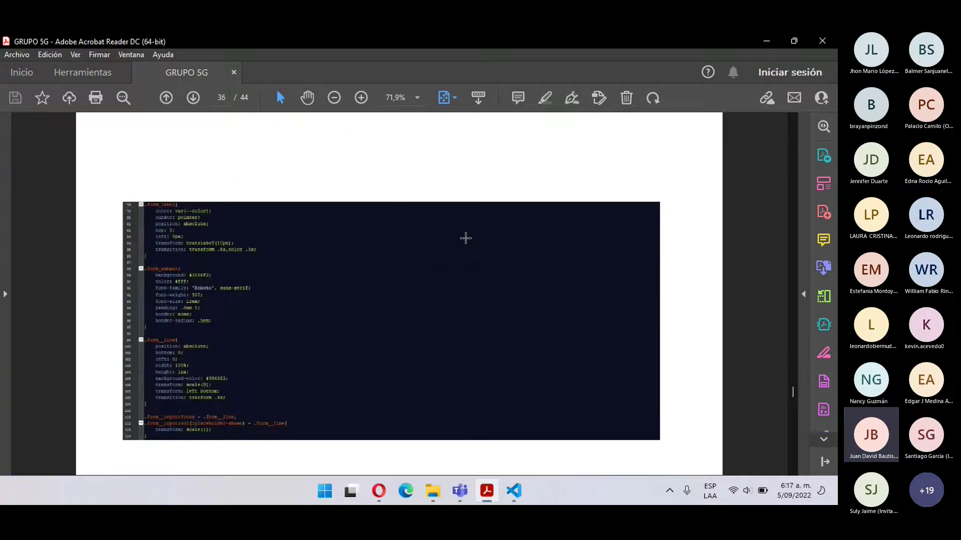
pyautogui.scroll(-1, 465, 238)
pyautogui.scroll(-3, 465, 238)
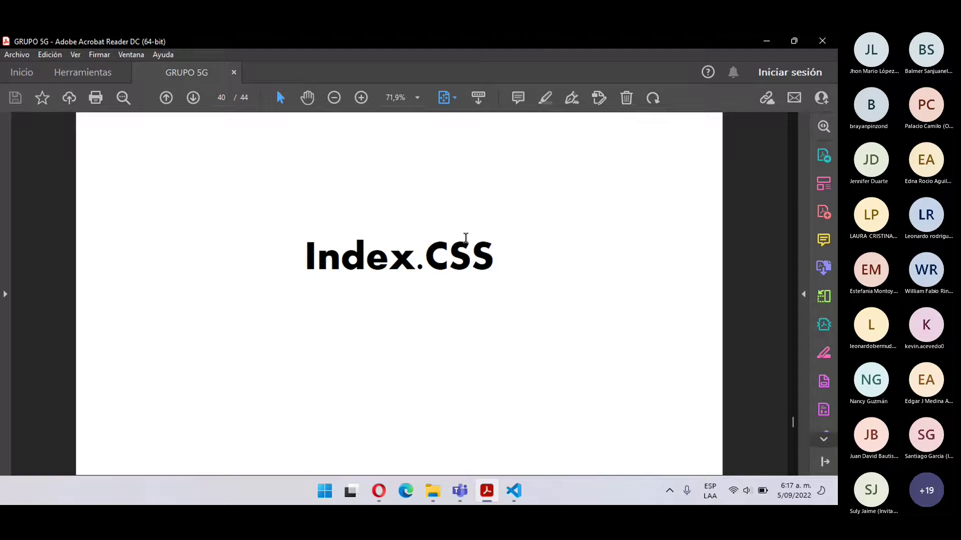
pyautogui.scroll(-3, 465, 239)
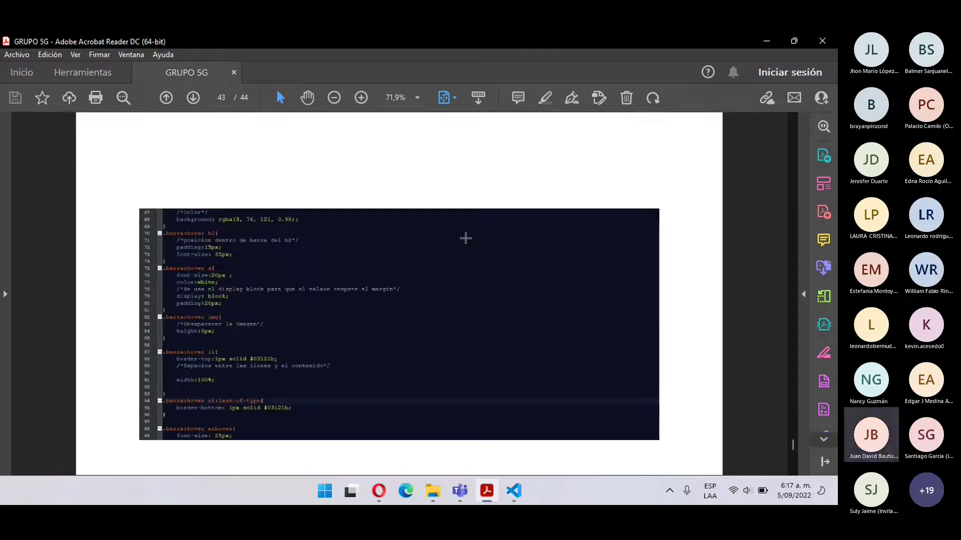
pyautogui.scroll(-1, 466, 238)
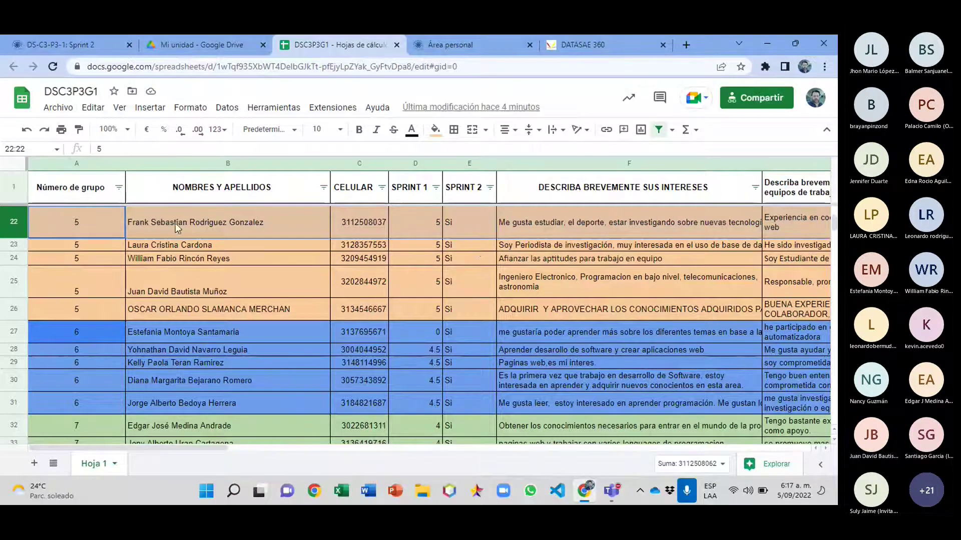
# Step: Enter a SPRINT 2 grade of 5 for all five group 5 students in cells E22 to E26 of DSC3P3G1
pyautogui.click(478, 226)
pyautogui.write('5')
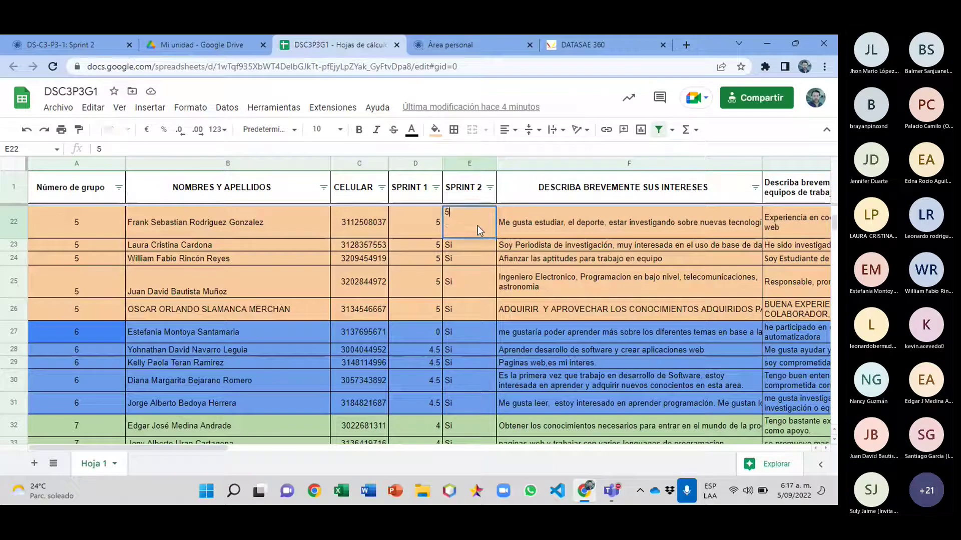
pyautogui.press('Return')
pyautogui.write('5')
pyautogui.press('Return')
pyautogui.write('5')
pyautogui.press('Return')
pyautogui.write('5')
pyautogui.press('Return')
pyautogui.write('5')
pyautogui.press('Return')
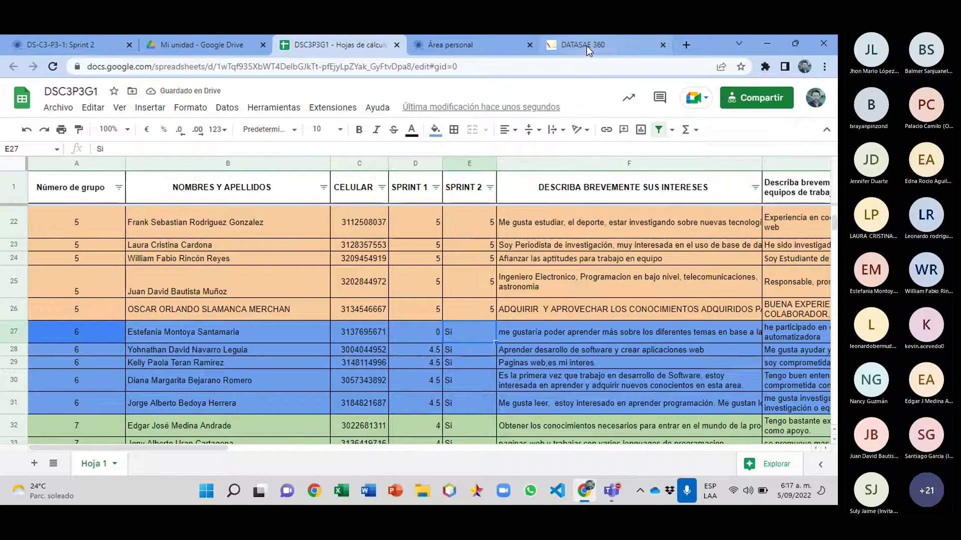
# Step: Select row 22 in DSC3P3G1, find that student in DATASAE at N° 48 and save a second Corte grade of 5
pyautogui.press('Up')
pyautogui.press('Up')
pyautogui.press('Up')
pyautogui.press('Up')
pyautogui.press('Up')
pyautogui.hotkey('shift', 'space')
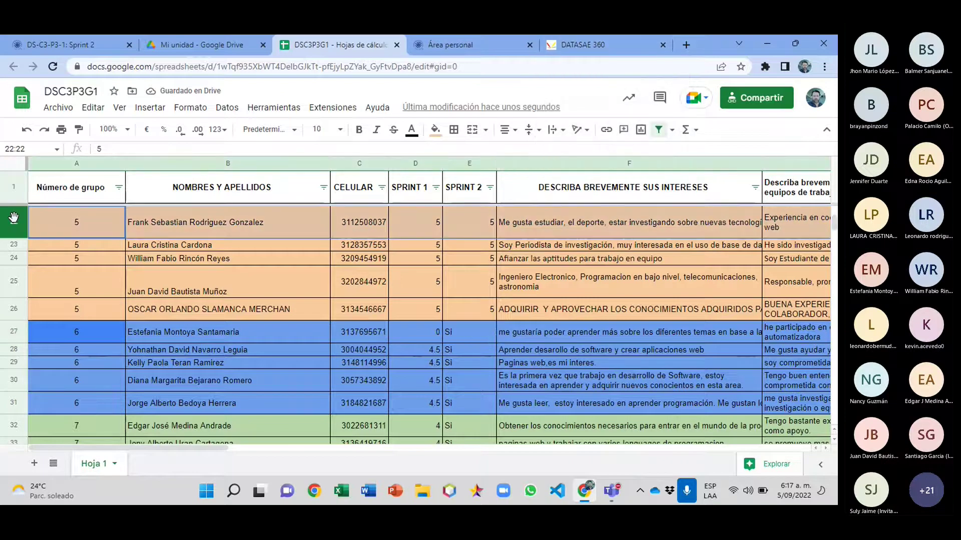
pyautogui.click(603, 47)
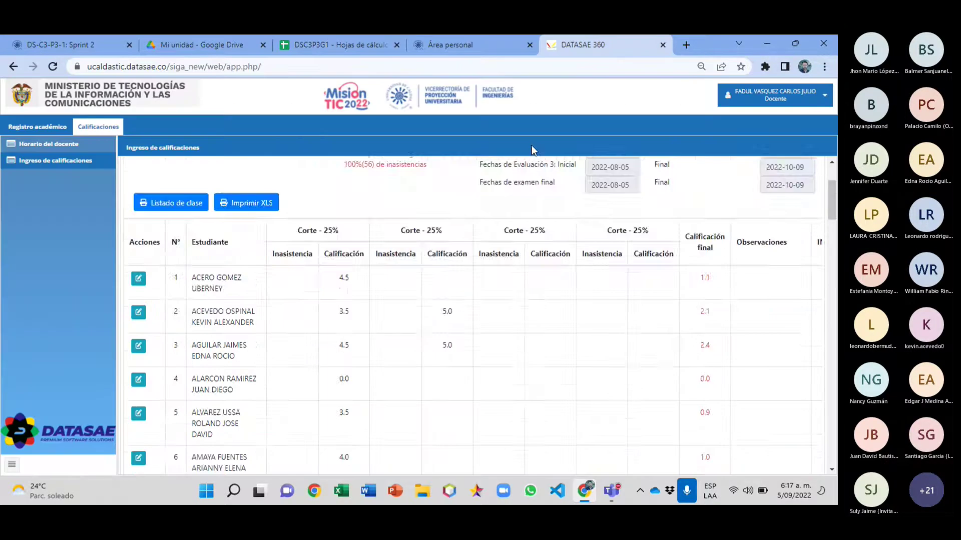
pyautogui.scroll(-2, 443, 294)
pyautogui.scroll(-20, 442, 293)
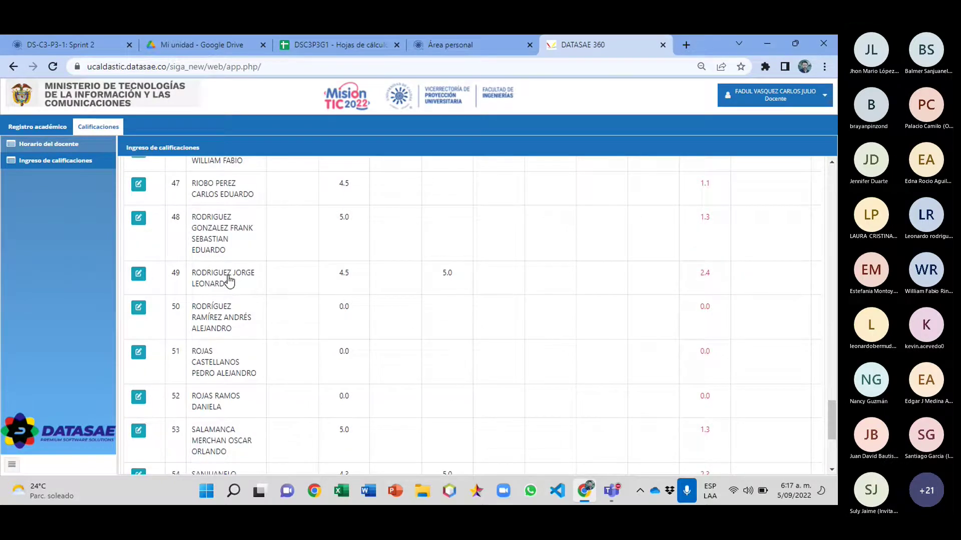
pyautogui.click(334, 44)
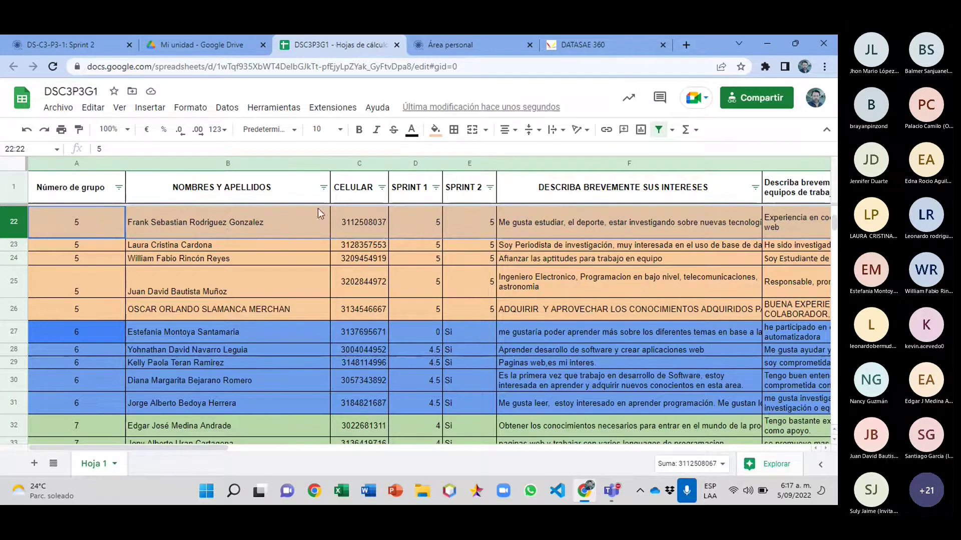
pyautogui.click(592, 44)
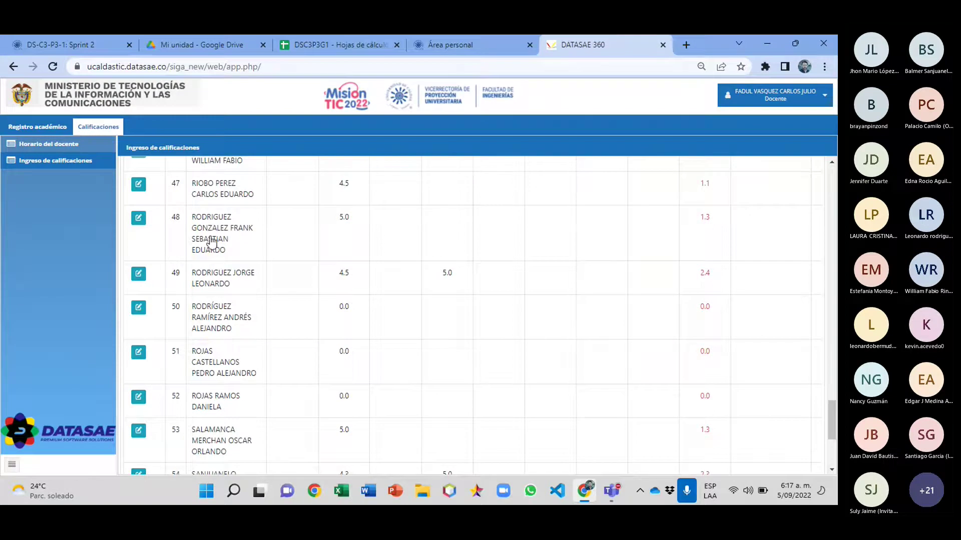
pyautogui.click(138, 218)
pyautogui.click(444, 220)
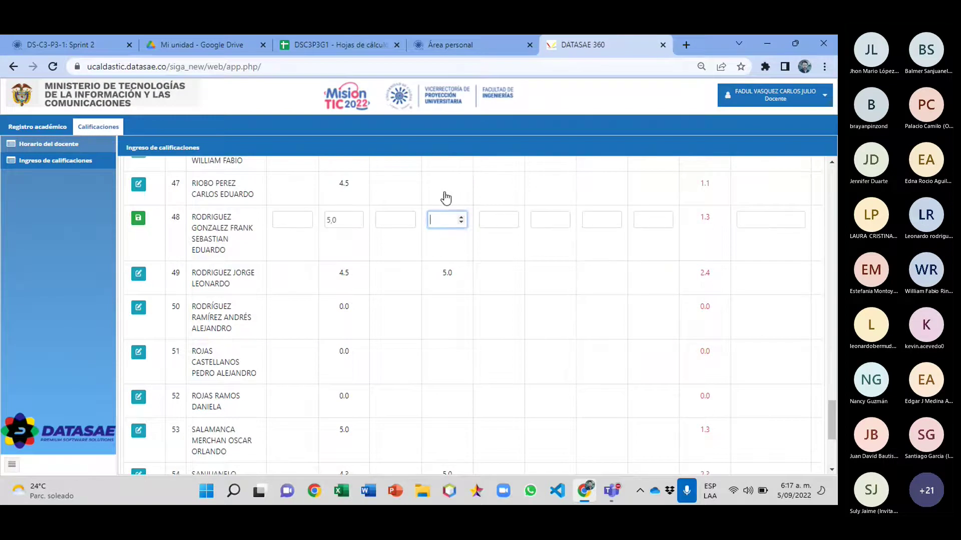
pyautogui.write('5')
pyautogui.press('Return')
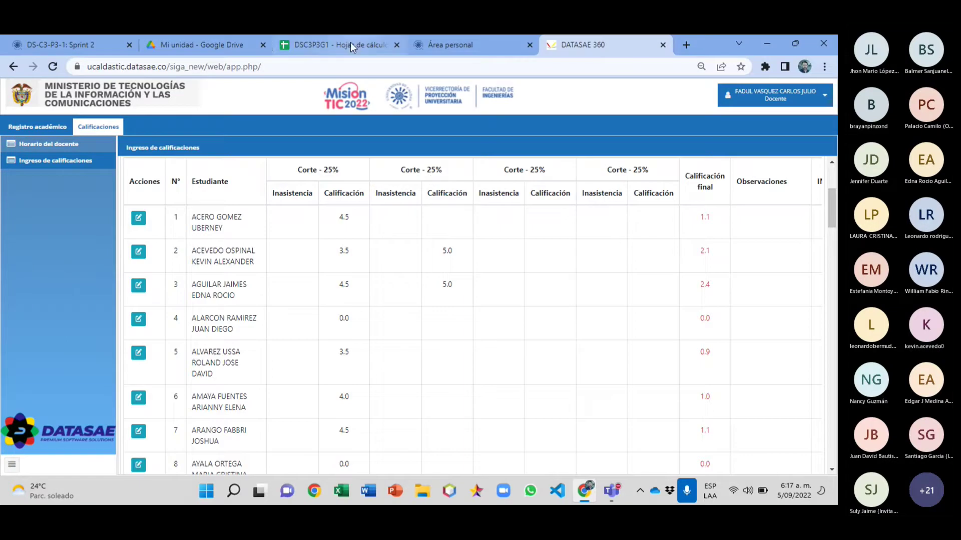
# Step: Identify the student in row 23 of DSC3P3G1 and save the grade of 5 as the second Corte grade for N° 17 in DATASAE
pyautogui.click(352, 46)
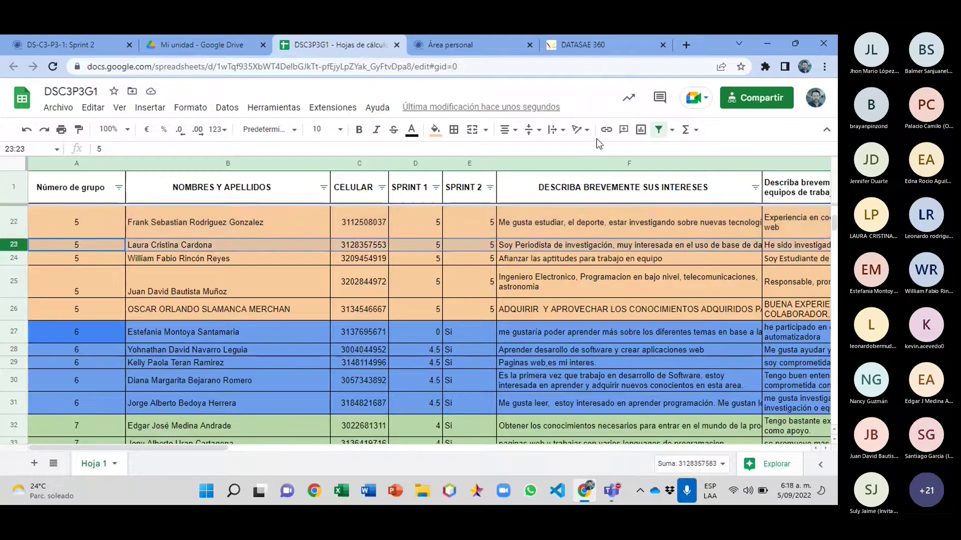
pyautogui.click(606, 44)
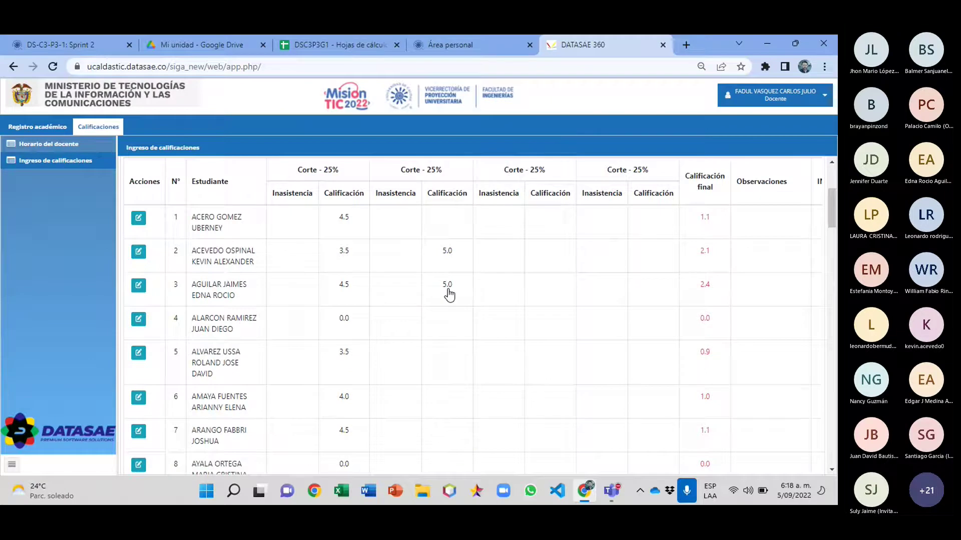
pyautogui.scroll(-8, 448, 296)
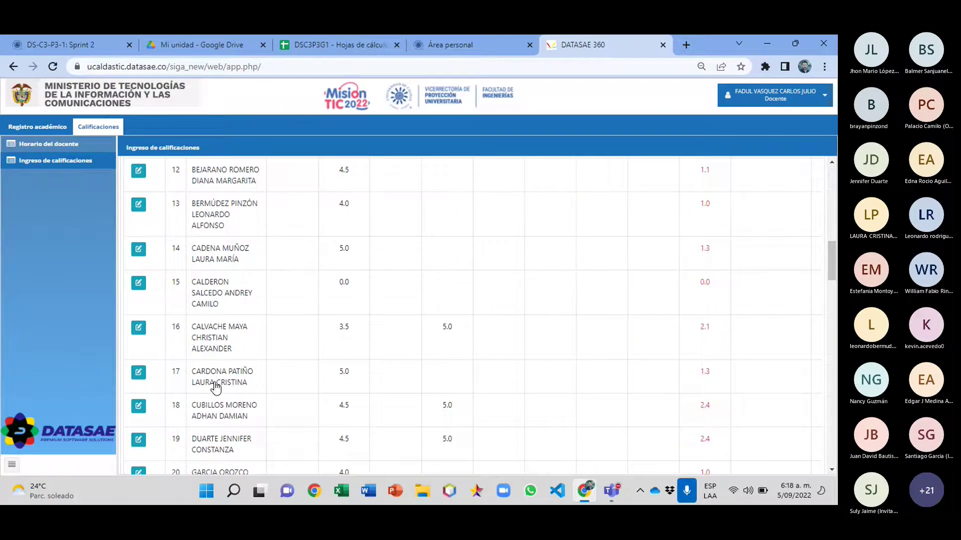
pyautogui.click(138, 373)
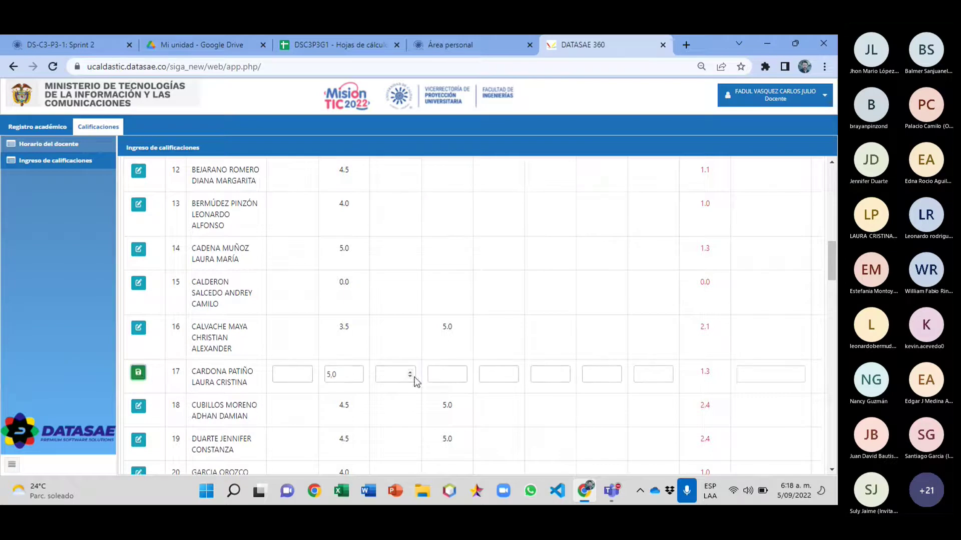
pyautogui.click(442, 377)
pyautogui.press('Return')
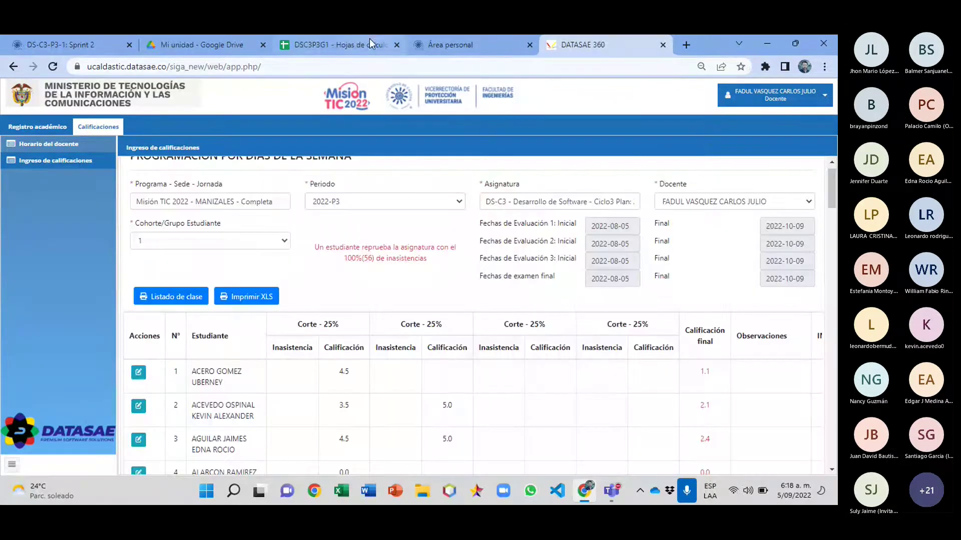
# Step: Select row 24 in DSC3P3G1 and save a second Corte grade of 5 for that student, N° 46, in DATASAE
pyautogui.click(335, 47)
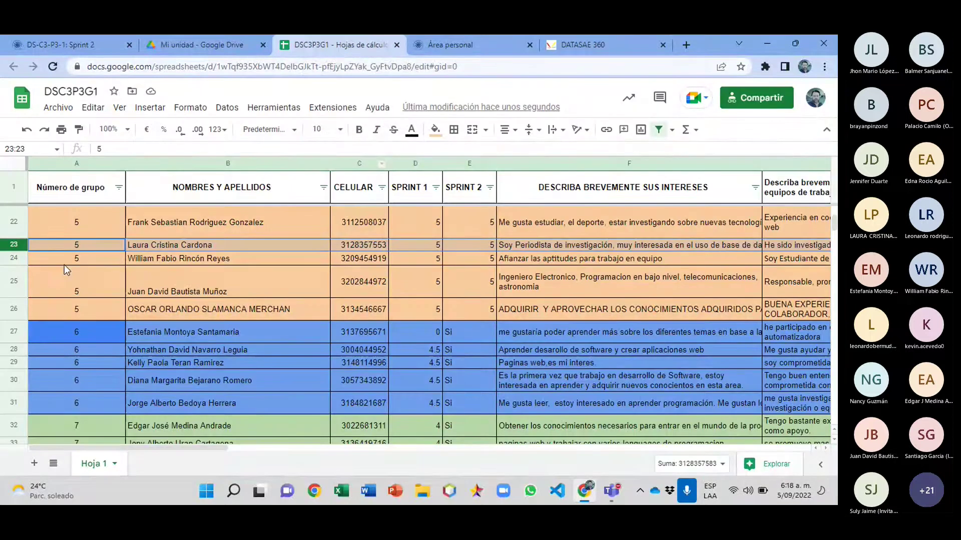
pyautogui.click(13, 258)
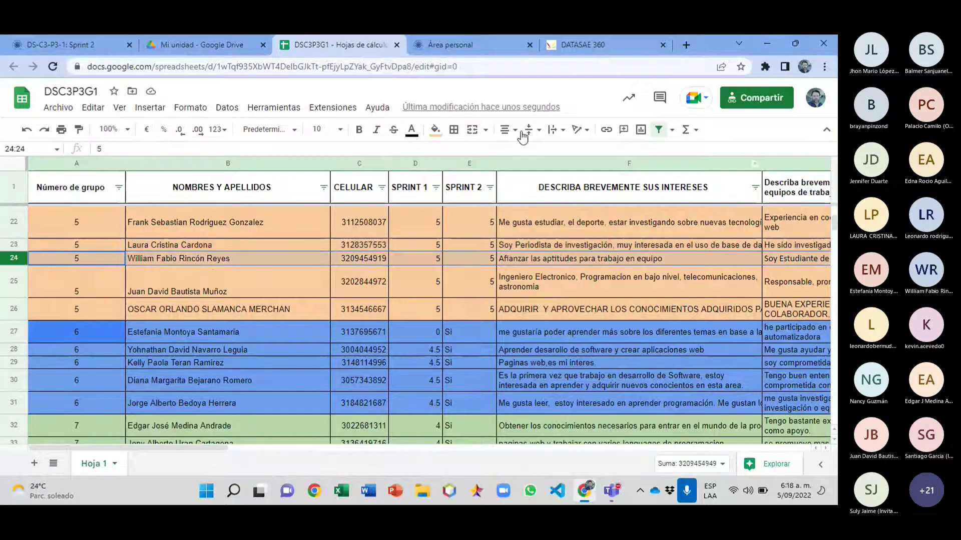
pyautogui.click(600, 44)
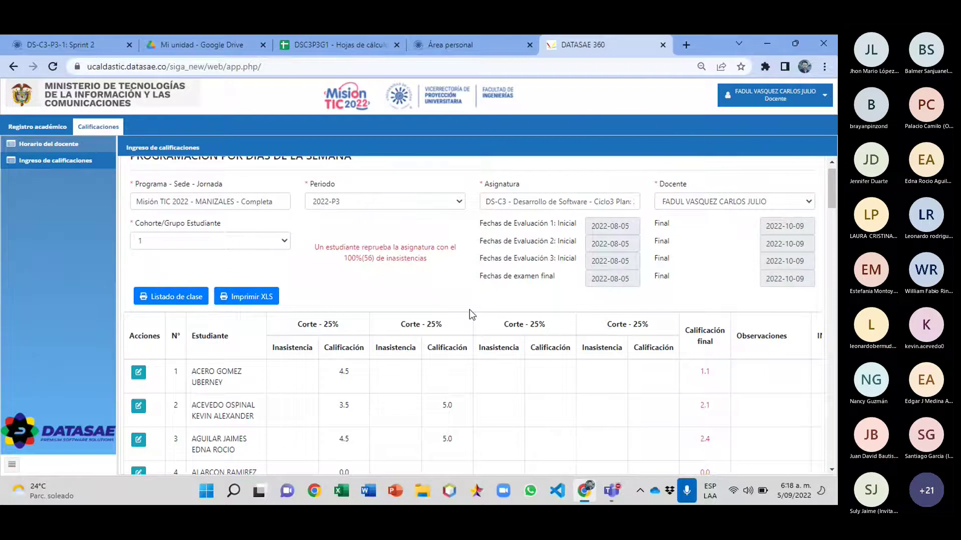
pyautogui.scroll(-20, 440, 314)
pyautogui.scroll(-2, 441, 312)
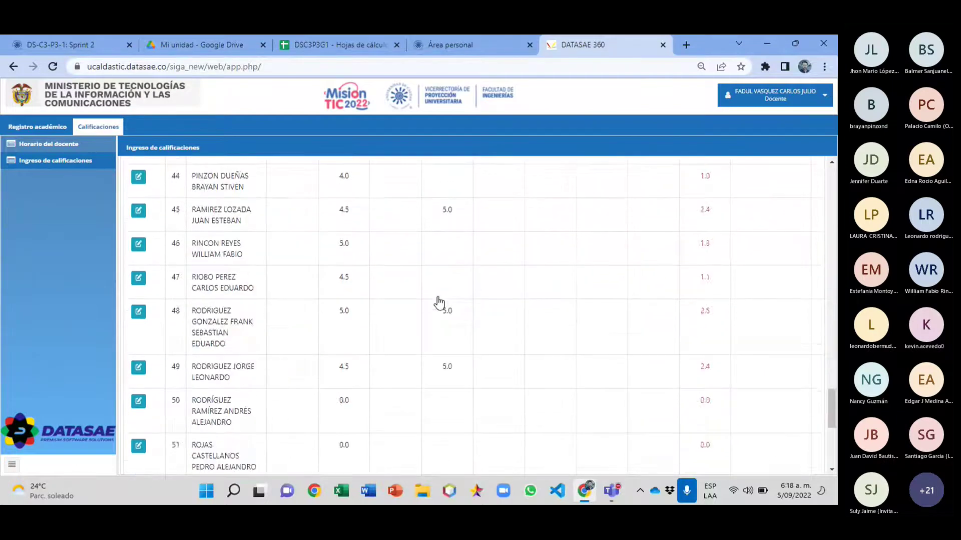
pyautogui.click(138, 246)
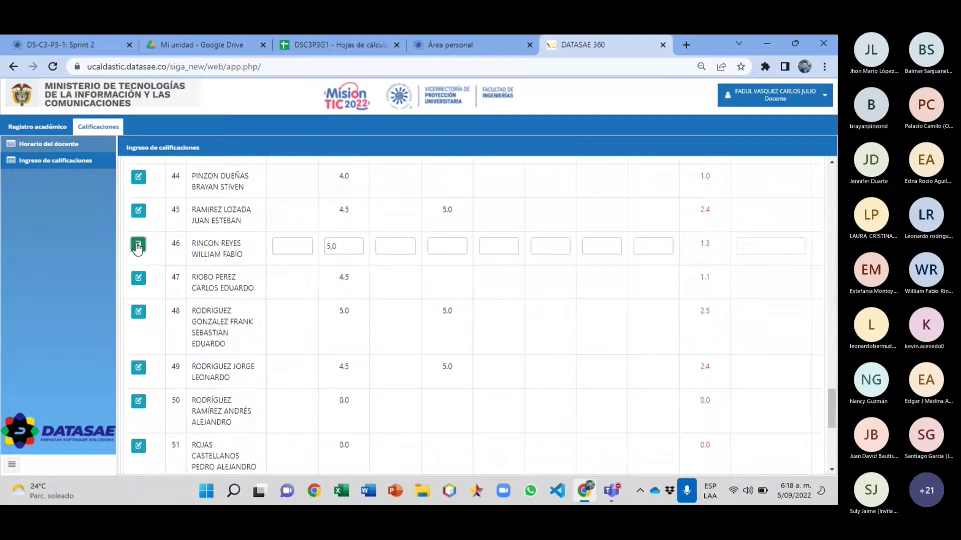
pyautogui.click(451, 240)
pyautogui.write('5')
pyautogui.press('Return')
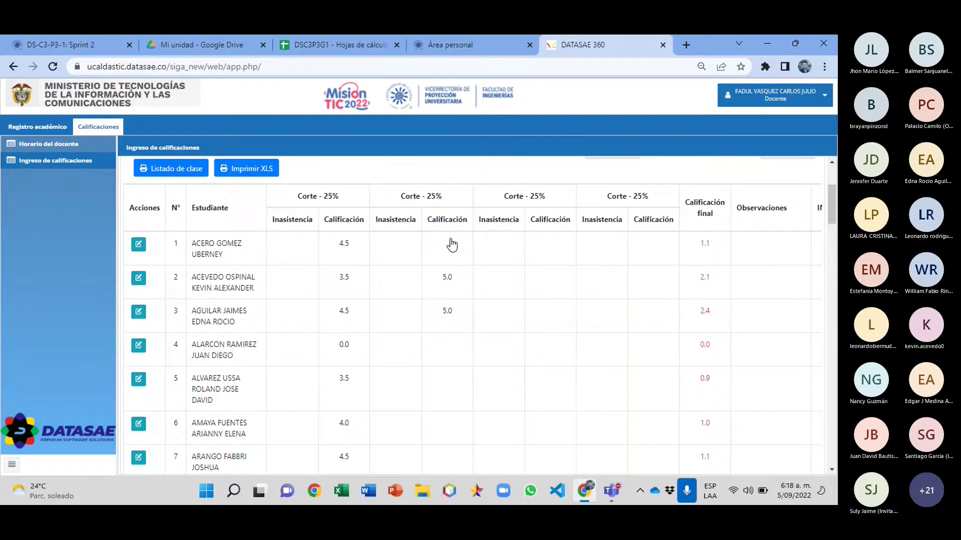
# Step: Select row 25 in DSC3P3G1, find that student in DATASAE at N° 10 and save a second Corte grade of 5
pyautogui.click(320, 43)
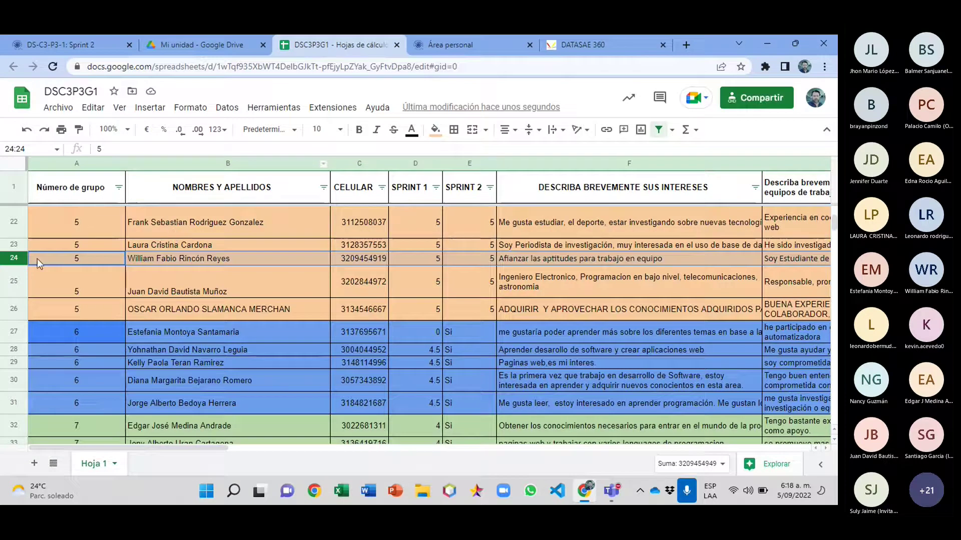
pyautogui.click(78, 281)
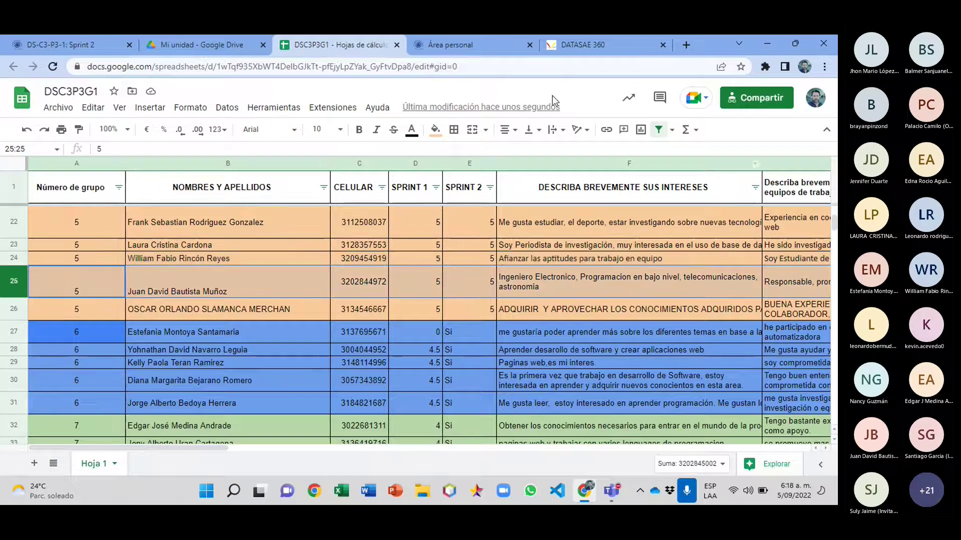
pyautogui.click(596, 46)
pyautogui.scroll(-3, 410, 276)
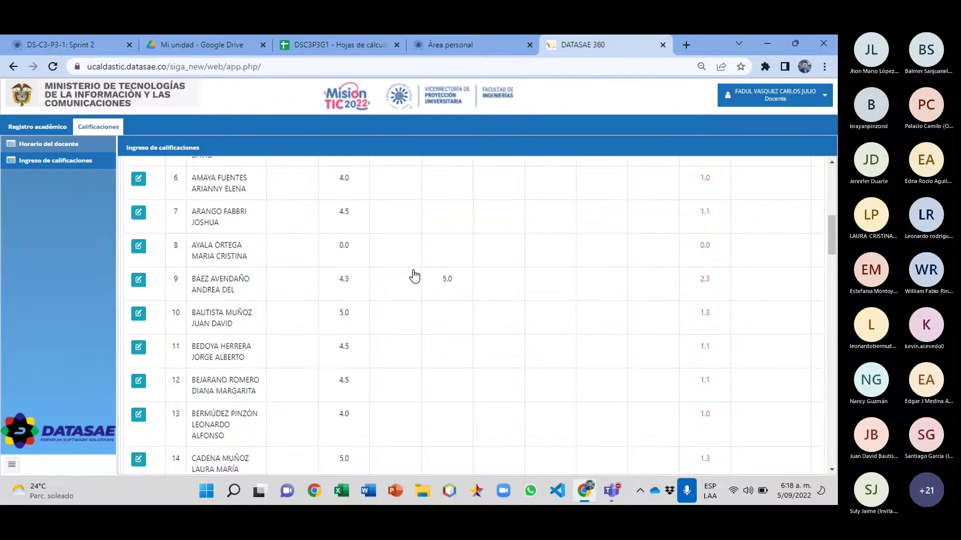
pyautogui.scroll(-1, 407, 274)
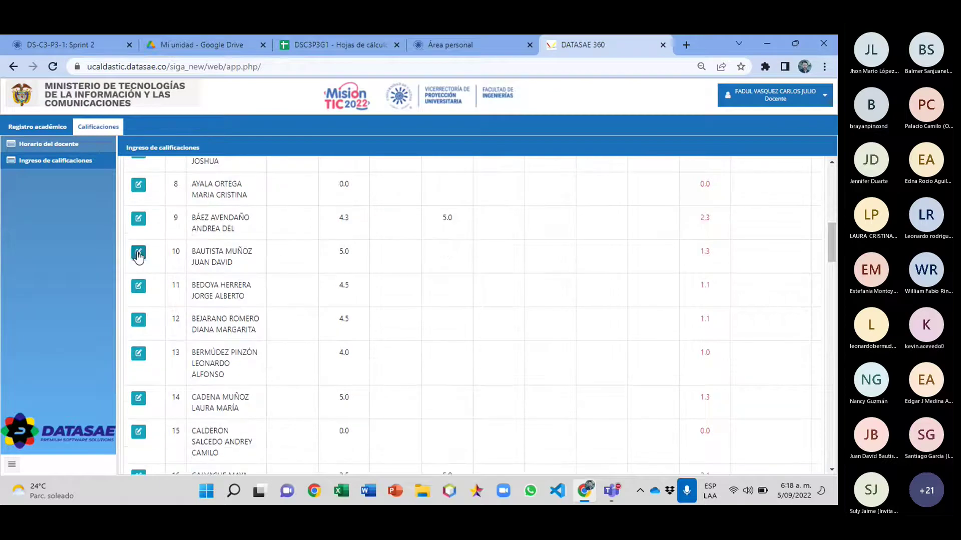
pyautogui.click(139, 254)
pyautogui.click(447, 255)
pyautogui.write('5')
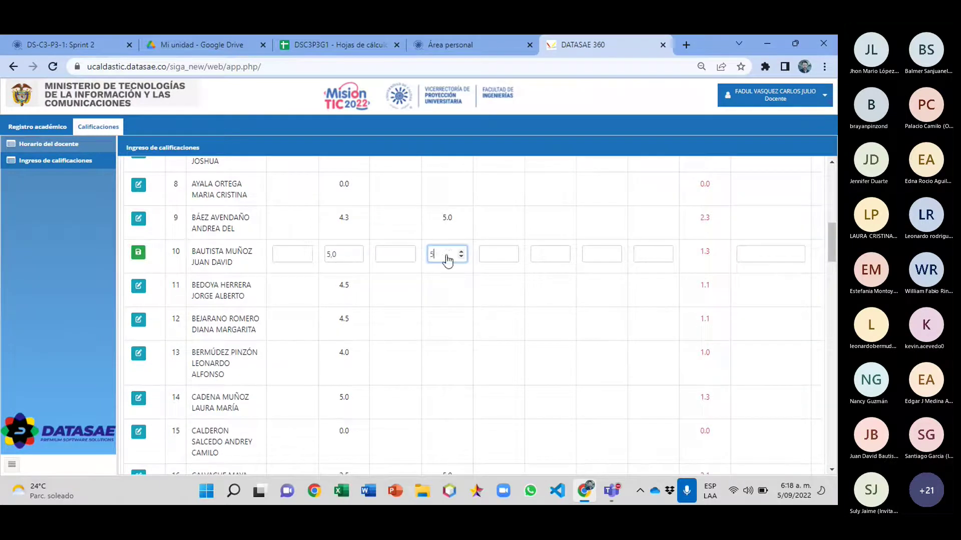
pyautogui.press('Return')
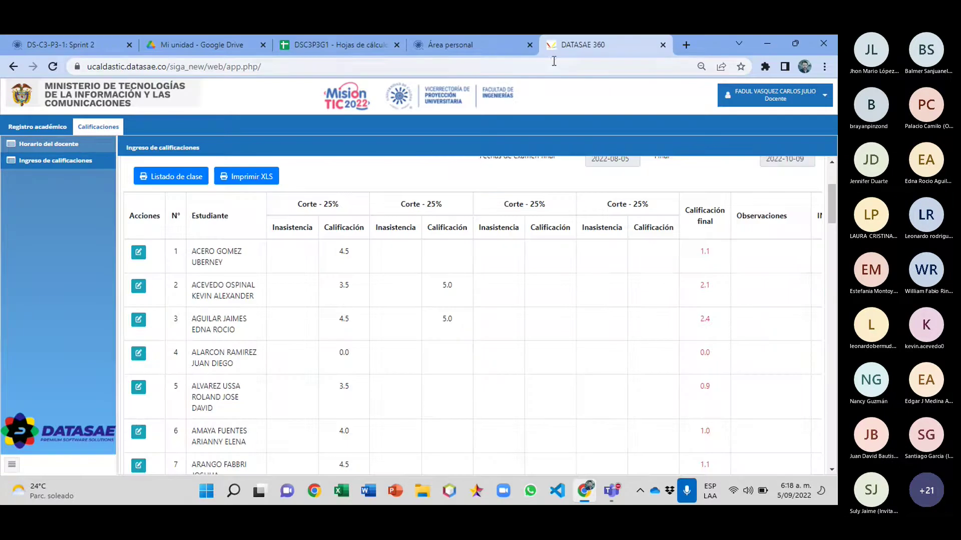
# Step: Select row 26 in DSC3P3G1 and save a second Corte grade of 5,0 for that student, N° 53, in DATASAE
pyautogui.click(320, 42)
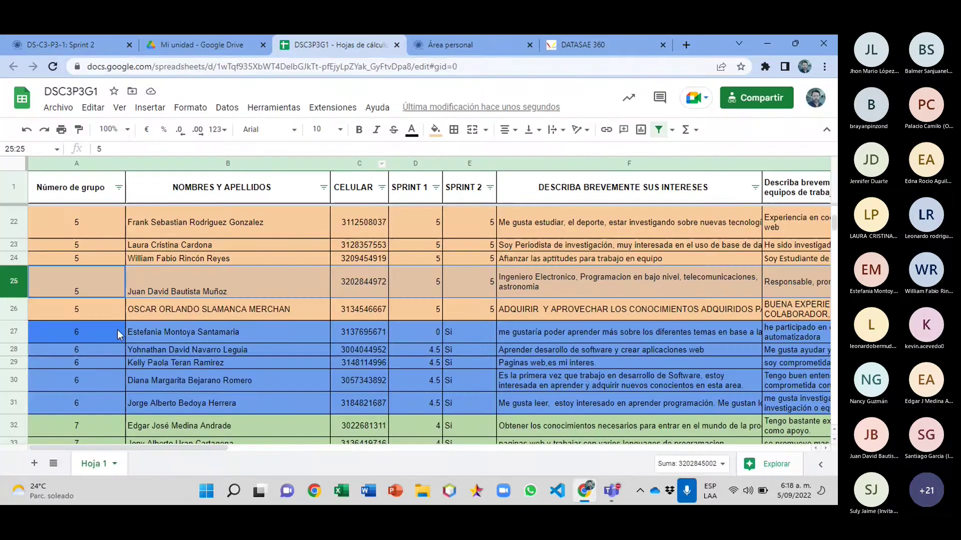
pyautogui.click(14, 309)
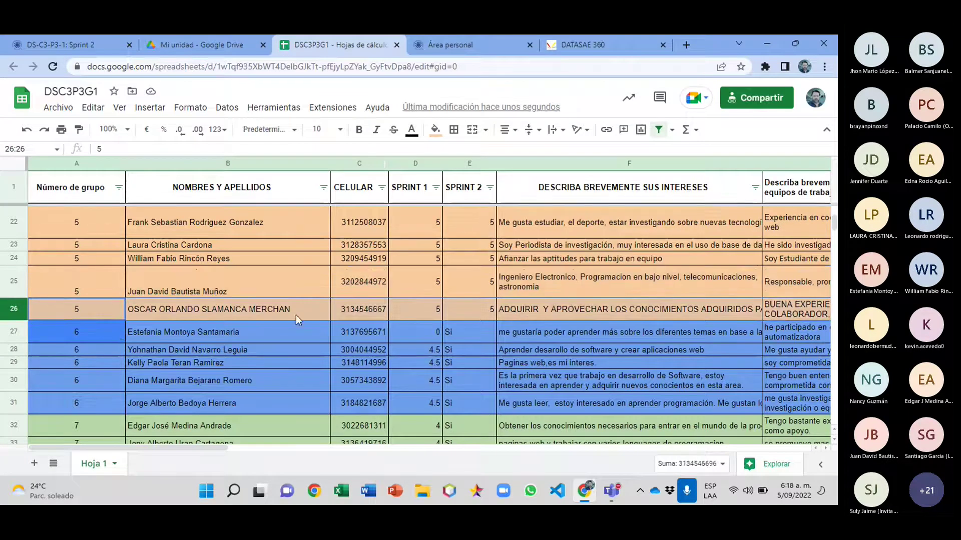
pyautogui.click(579, 48)
pyautogui.scroll(-5, 356, 326)
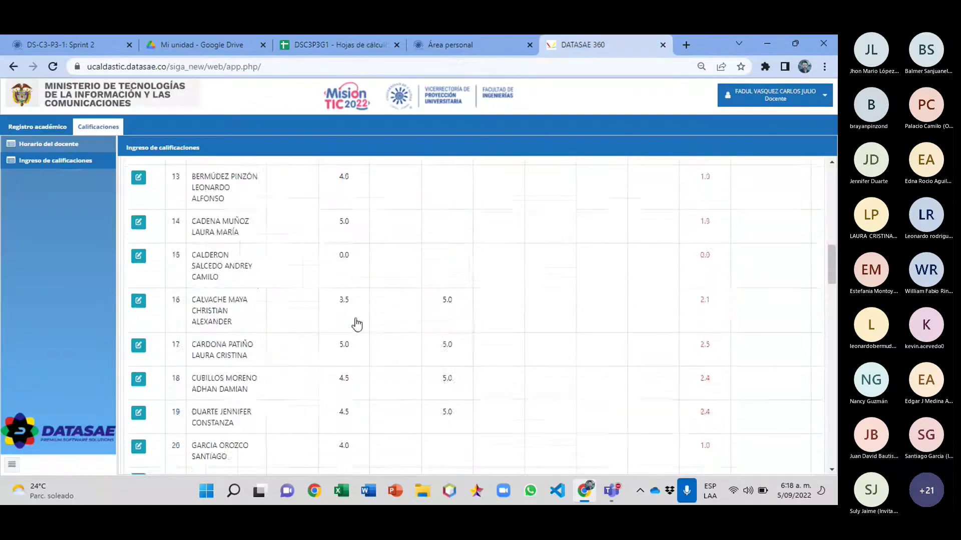
pyautogui.scroll(-20, 357, 325)
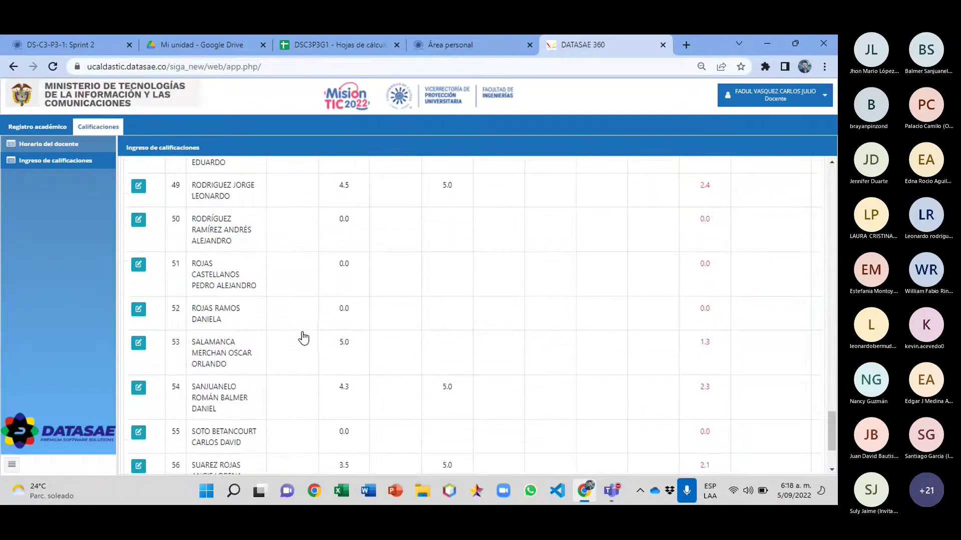
pyautogui.click(137, 344)
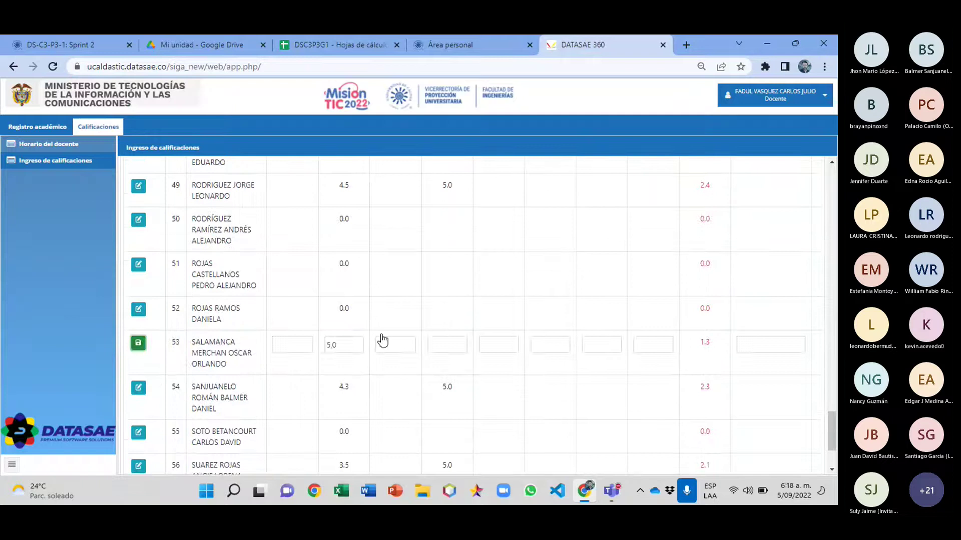
pyautogui.click(439, 343)
pyautogui.write('5,0')
pyautogui.press('Return')
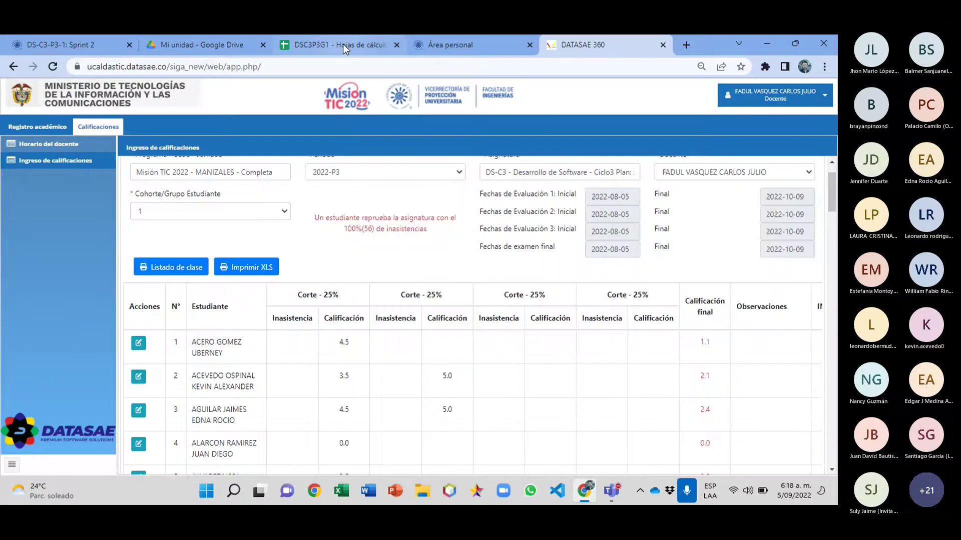
# Step: Go back to DSC3P3G1 and look up the group 6 students in rows 27 to 31
pyautogui.click(343, 48)
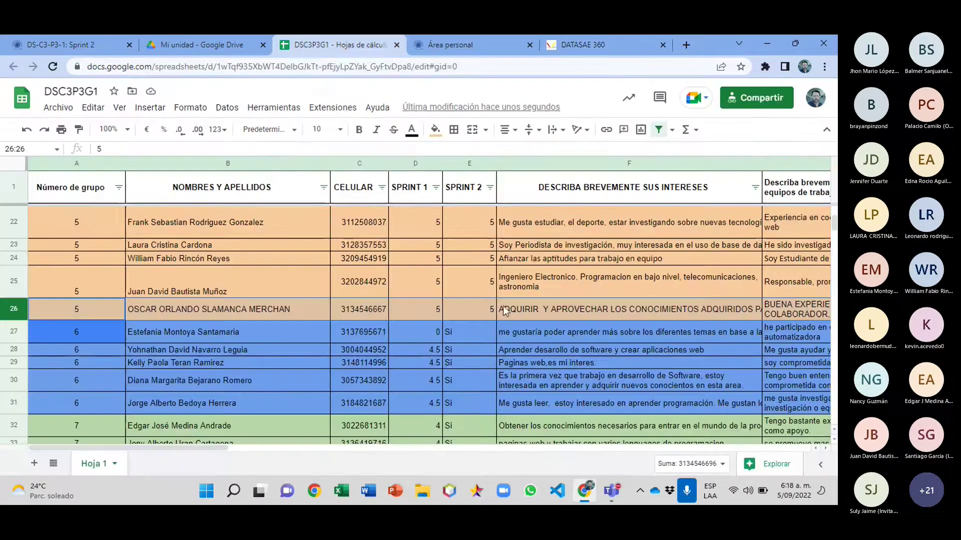
pyautogui.scroll(-5, 487, 304)
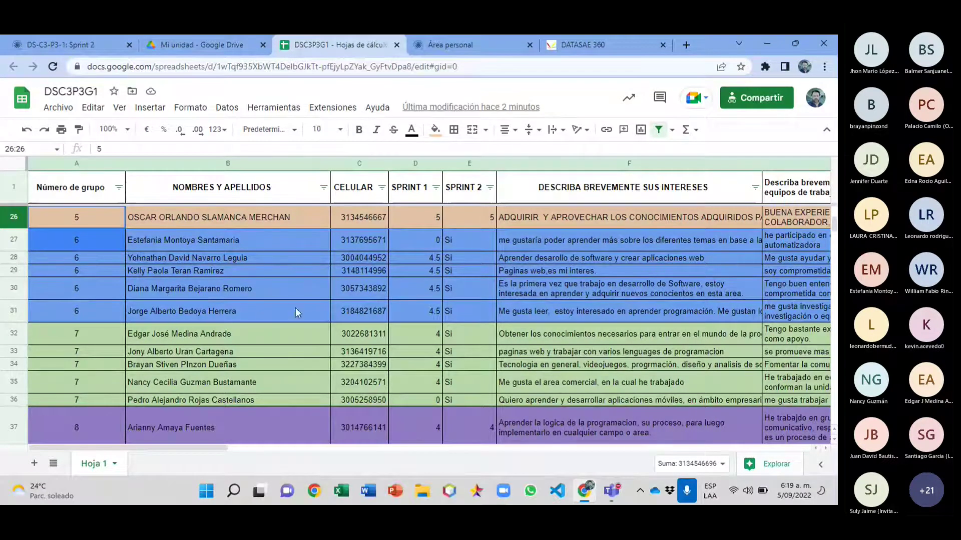
pyautogui.scroll(-1, 426, 292)
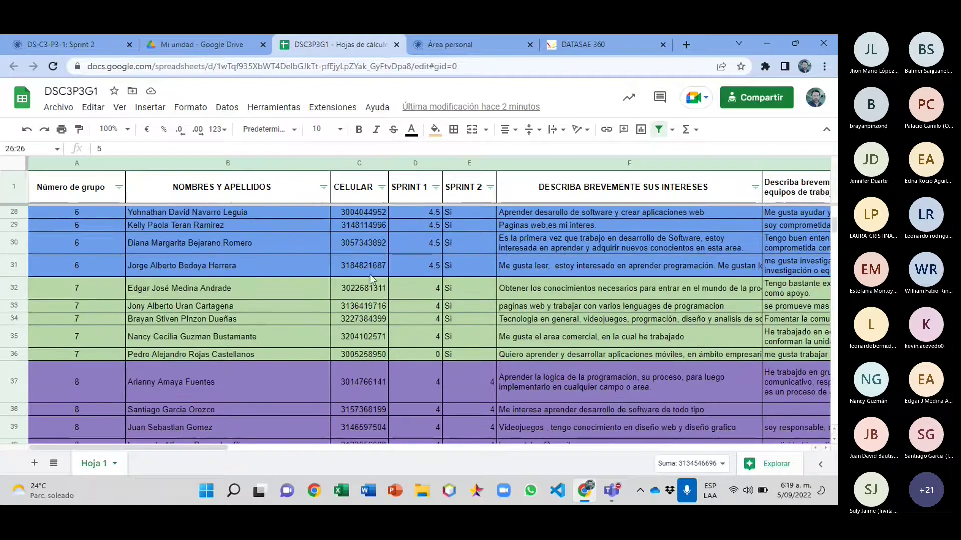
pyautogui.scroll(1, 371, 274)
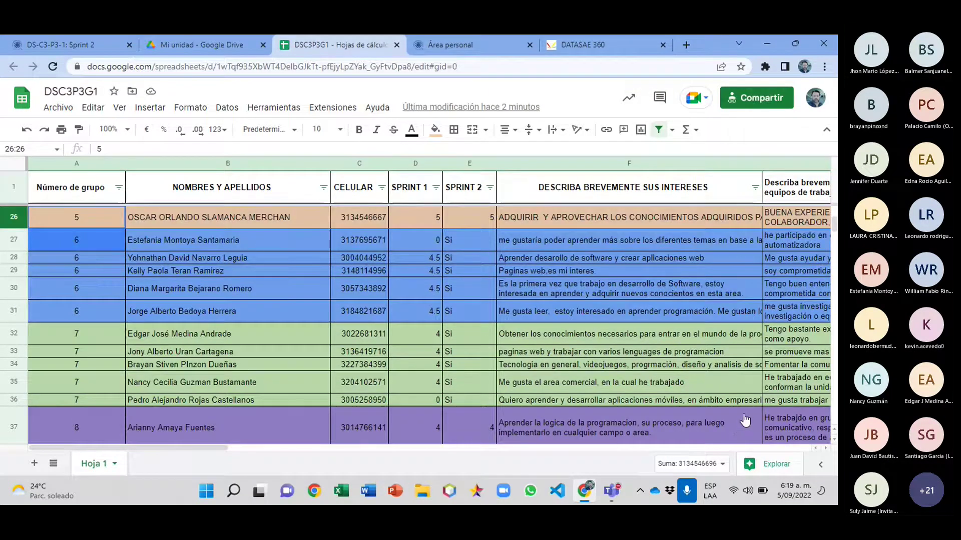
# Step: Switch to the Teams meeting, make group 6's leader a moderator and stop sharing the screen
pyautogui.click(611, 490)
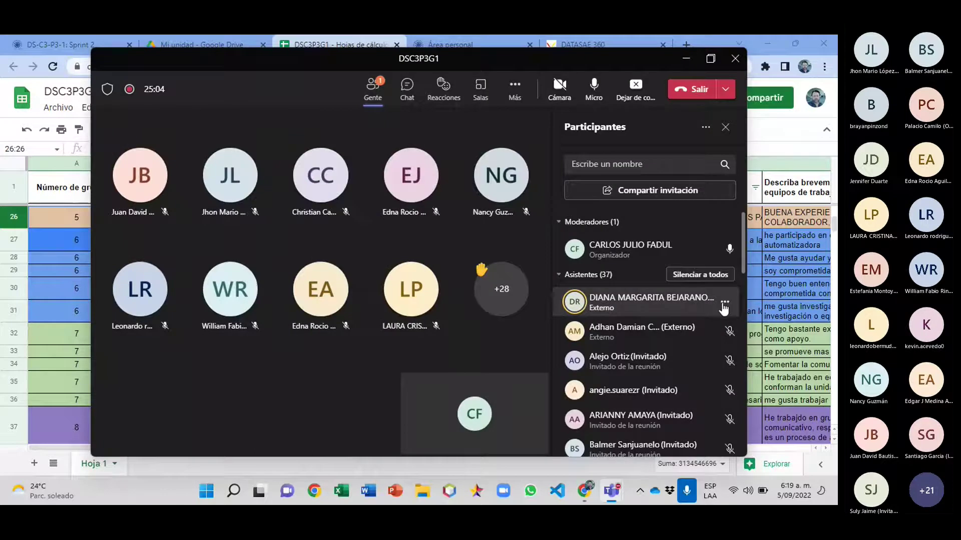
pyautogui.click(724, 309)
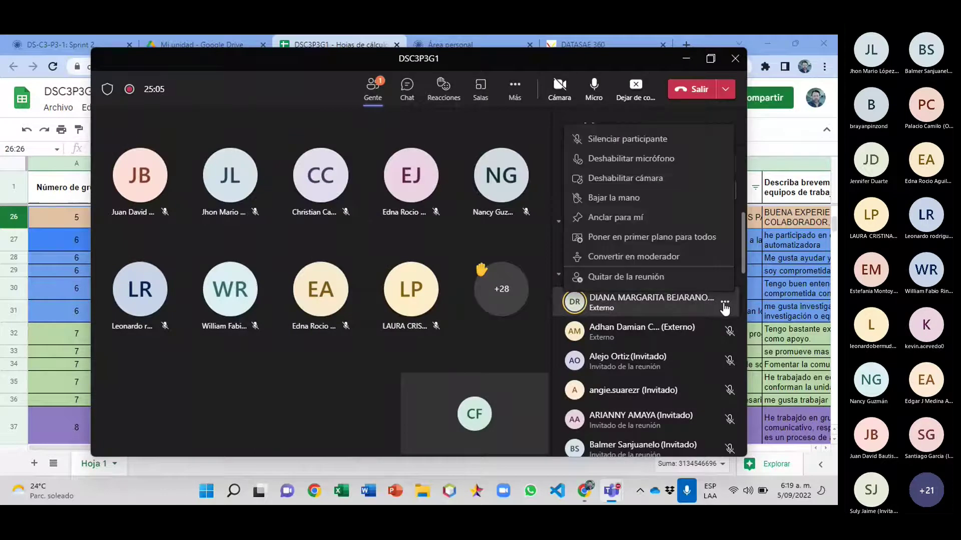
pyautogui.click(634, 254)
pyautogui.click(554, 279)
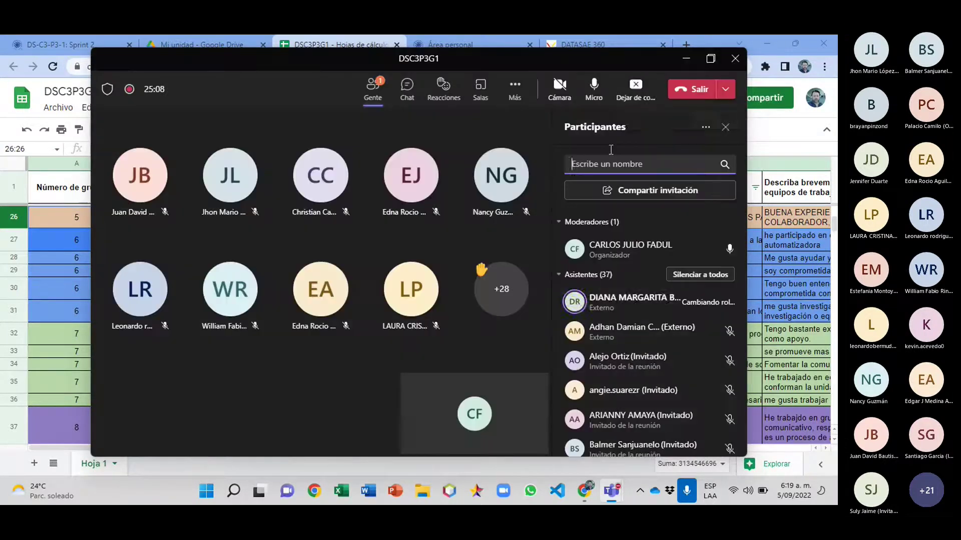
pyautogui.click(635, 88)
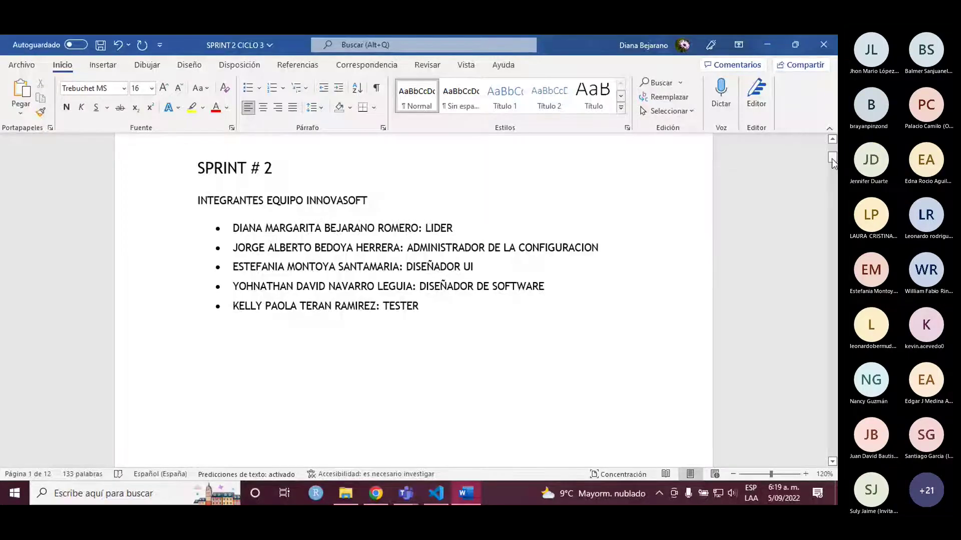
# Step: Review the SPRINT 2 CICLO 3 document's INNOVASOFT member list and the evidence of team meetings and the tutor session
pyautogui.scroll(2, 832, 157)
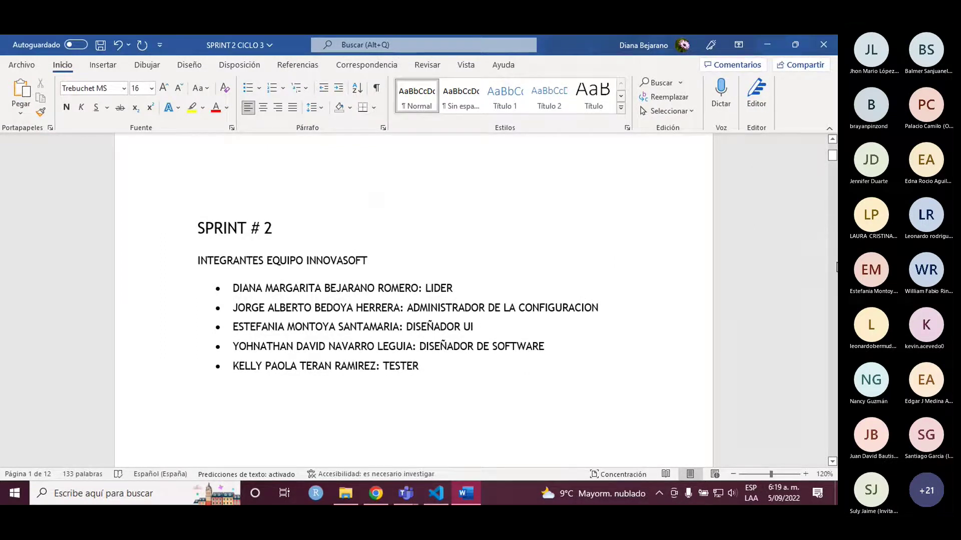
pyautogui.press('XF86AudioLowerVolume')
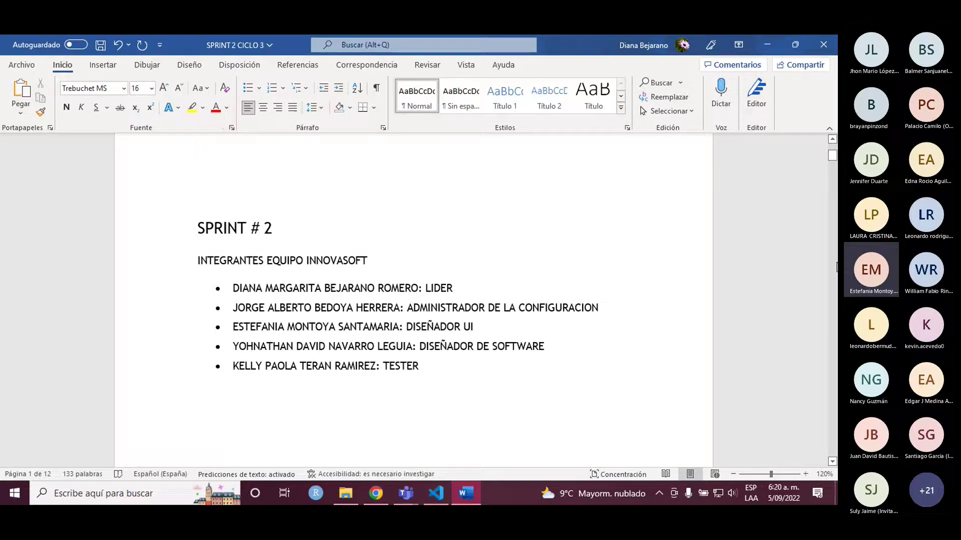
pyautogui.press('XF86AudioLowerVolume')
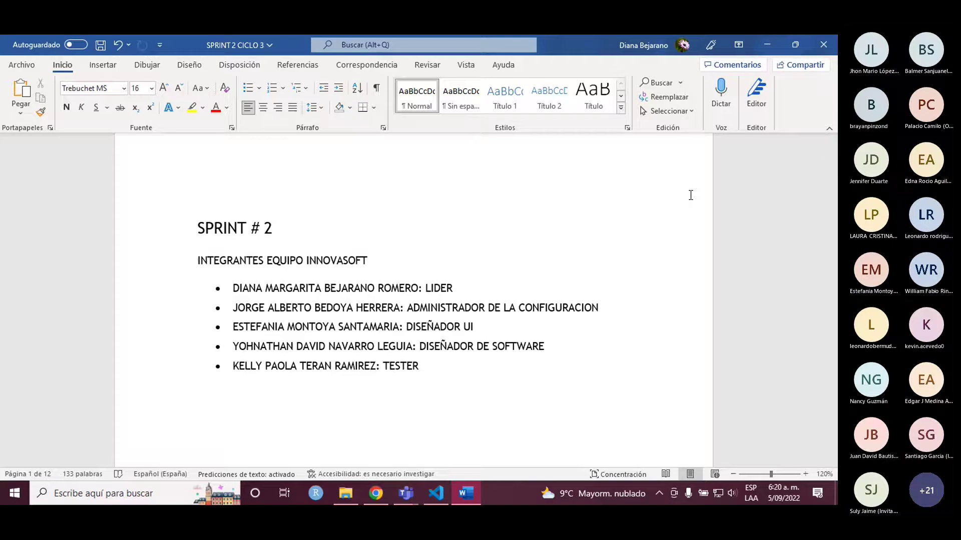
pyautogui.press('pagedown')
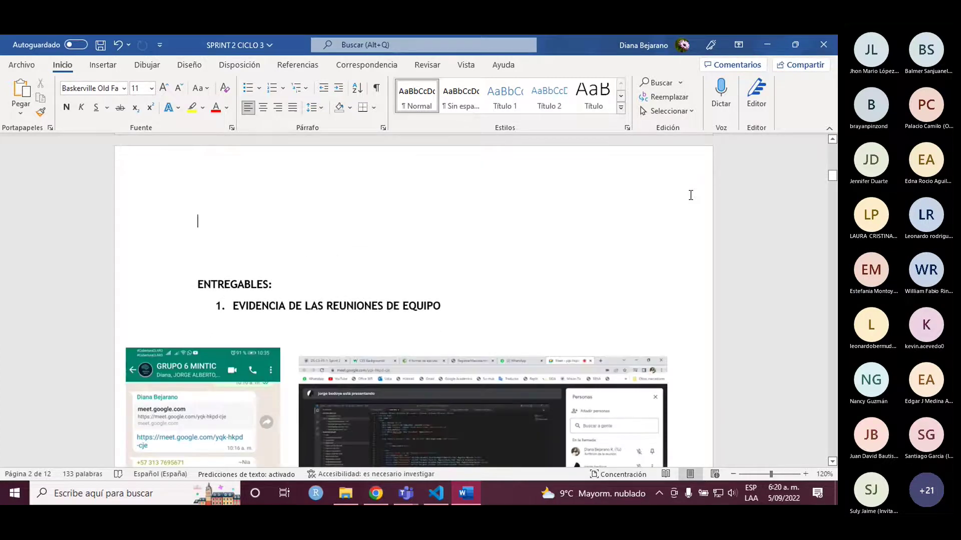
pyautogui.scroll(-5, 691, 195)
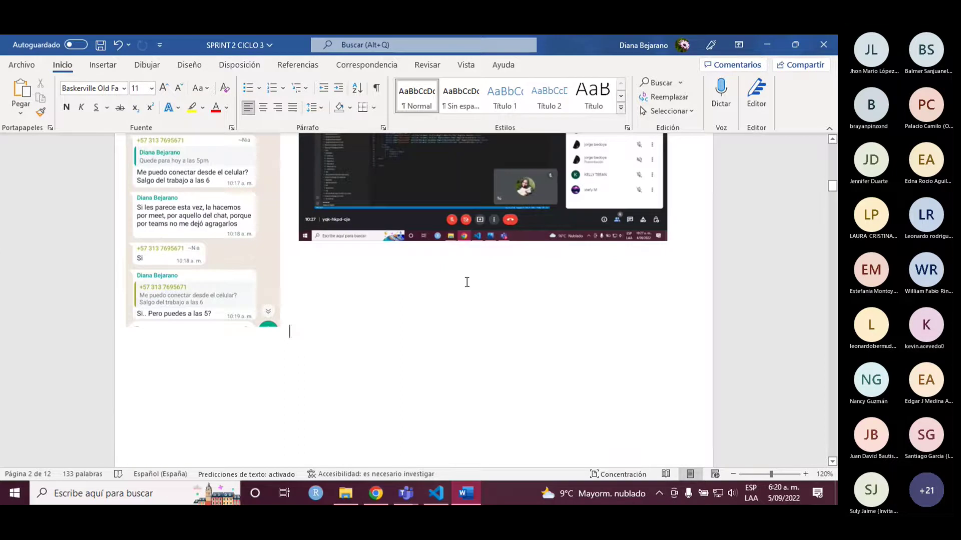
pyautogui.scroll(2, 445, 288)
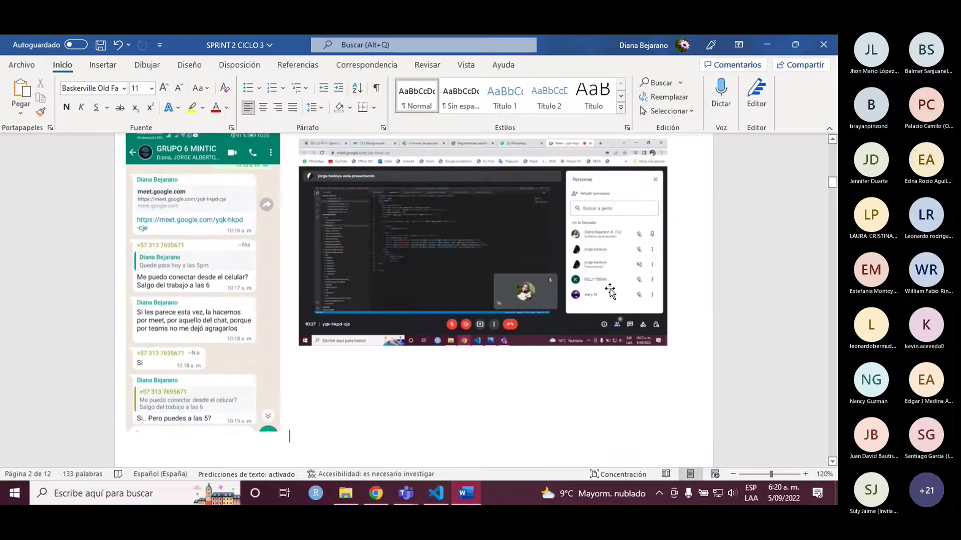
pyautogui.press('pagedown')
pyautogui.press('pagedown')
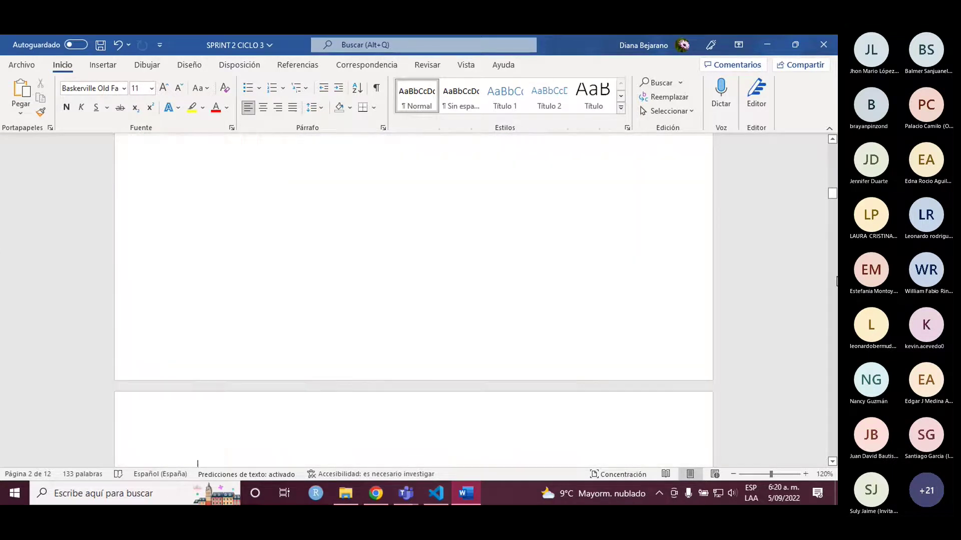
pyautogui.press('Down')
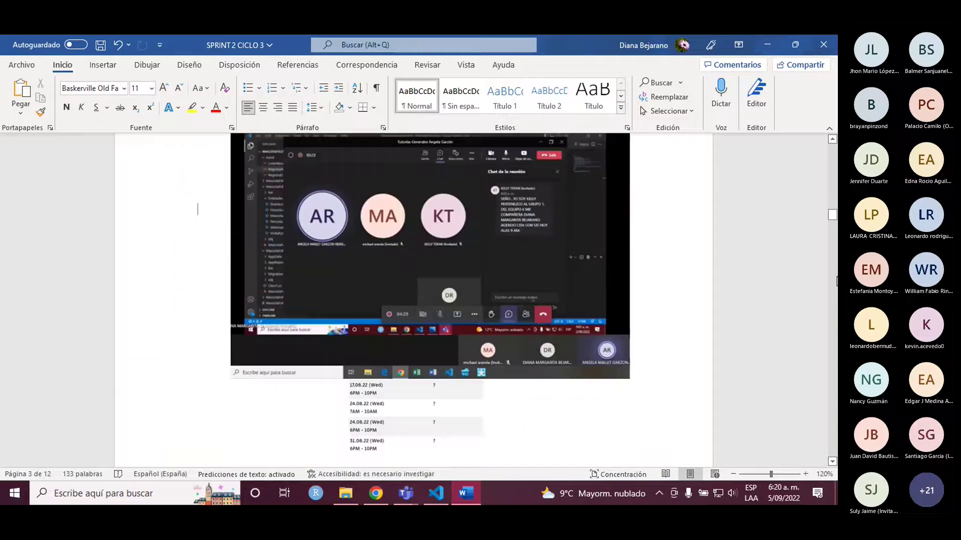
pyautogui.scroll(1, 740, 281)
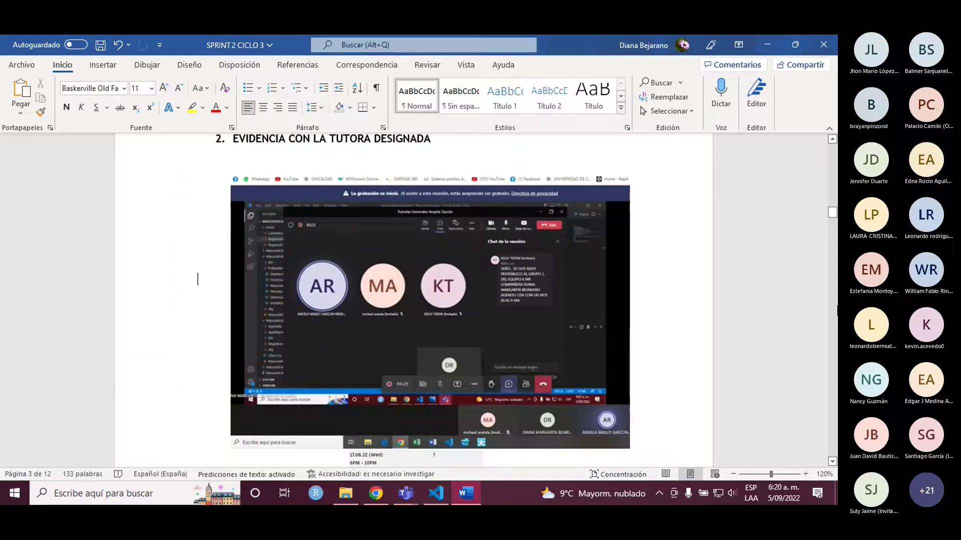
# Step: Examine the GitHub Kanban board evidence, the Registro de Mascotas form and its HTML and CSS code in the document
pyautogui.press('pagedown')
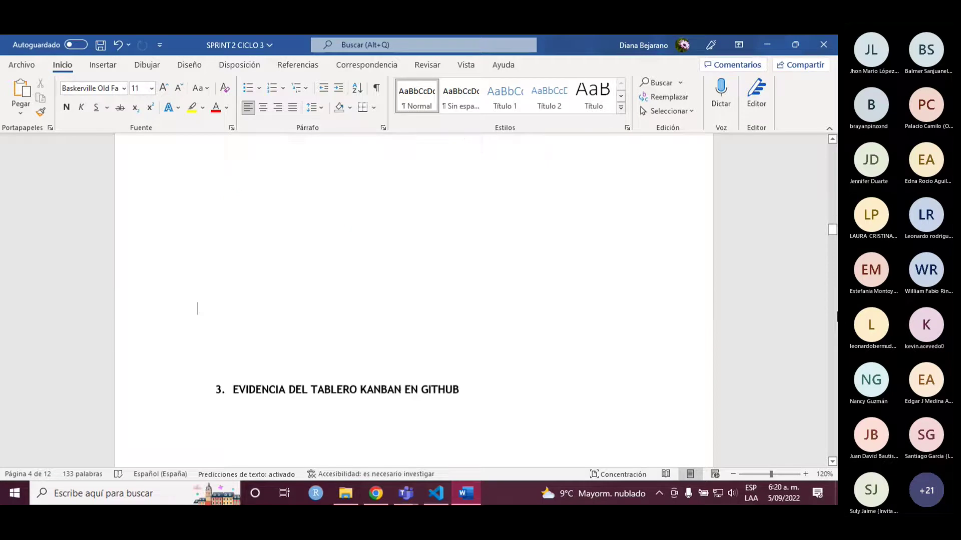
pyautogui.scroll(-2, 622, 315)
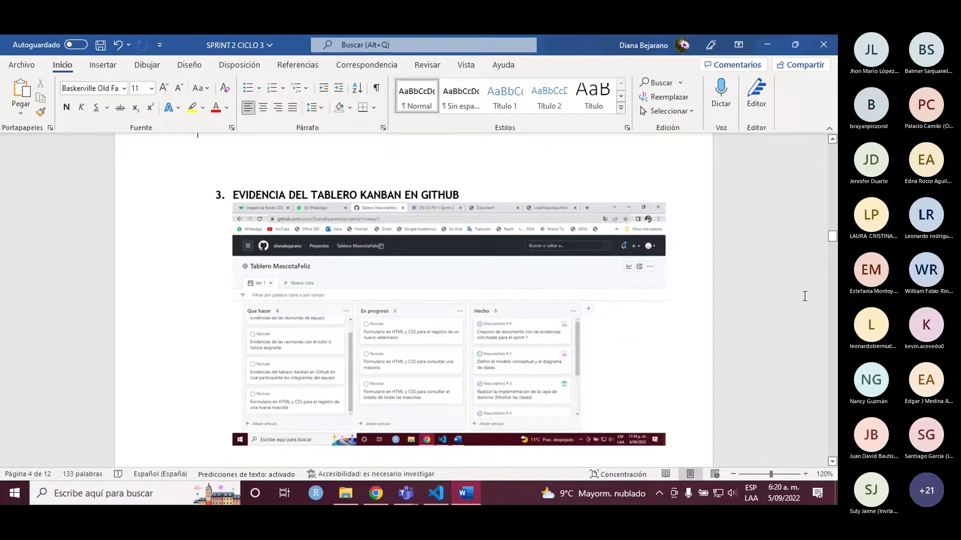
pyautogui.press('pagedown')
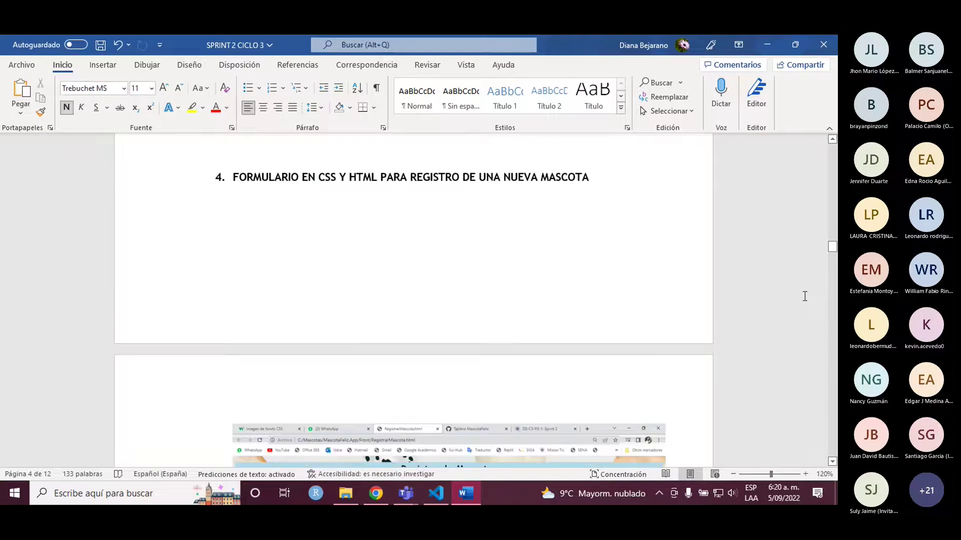
pyautogui.scroll(-3, 502, 210)
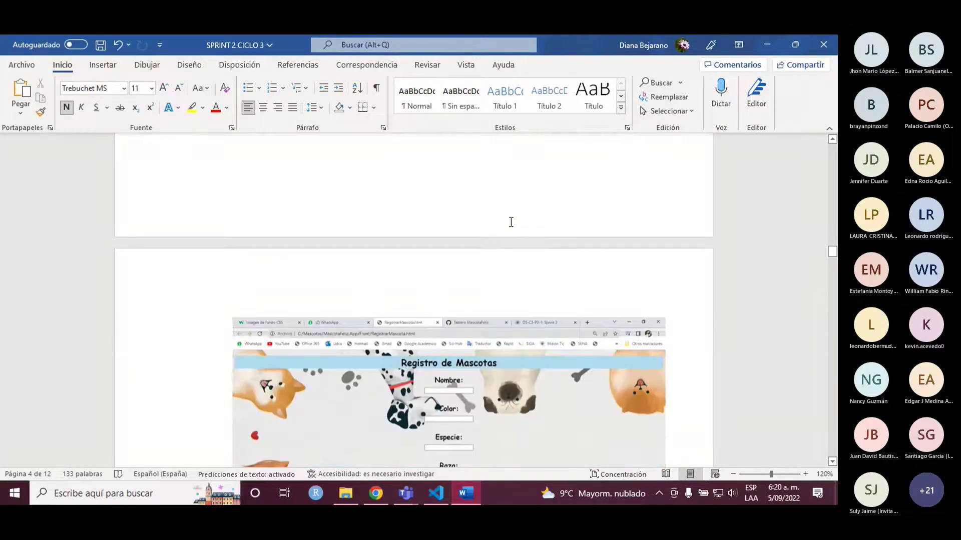
pyautogui.scroll(-4, 798, 359)
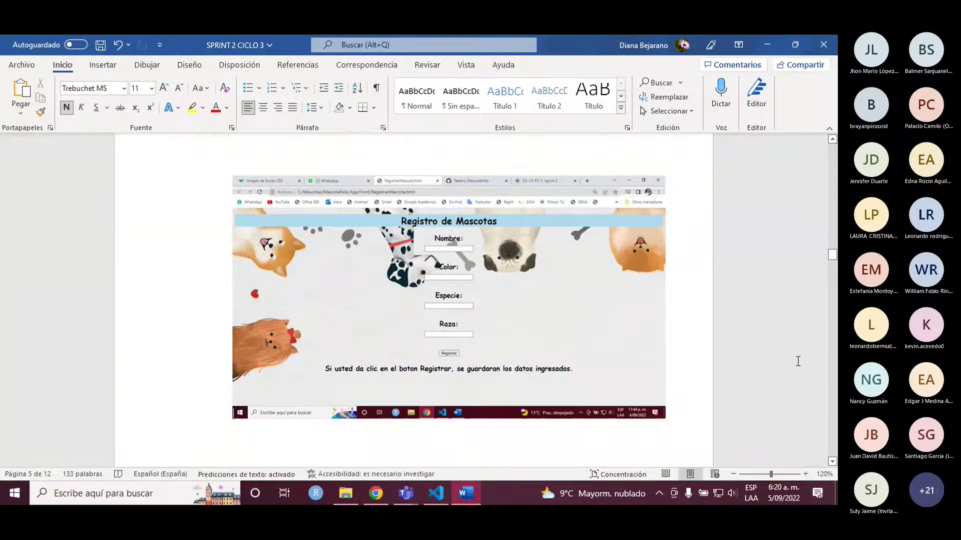
pyautogui.scroll(-5, 798, 361)
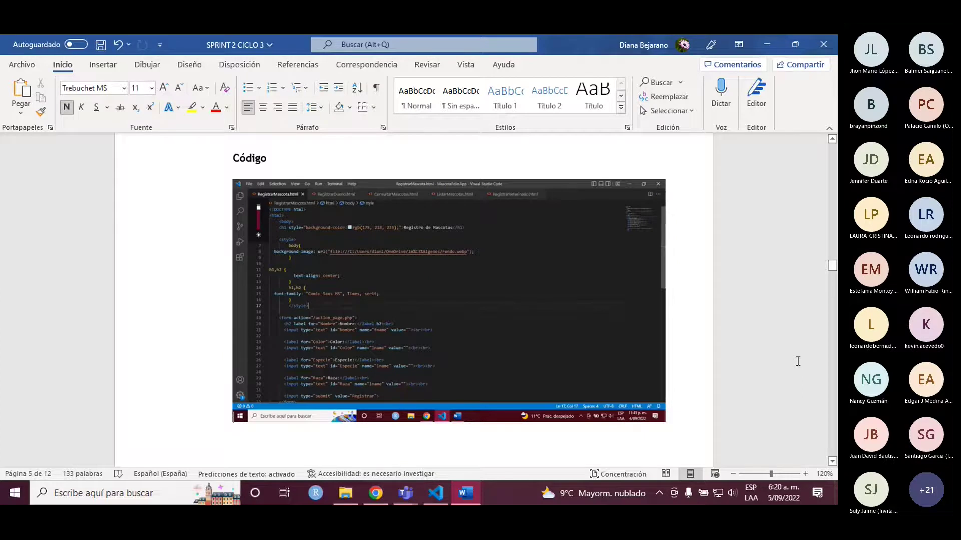
# Step: Examine the Registro de Veterinario form in section 5 of the document and its HTML and CSS code
pyautogui.scroll(-5, 797, 361)
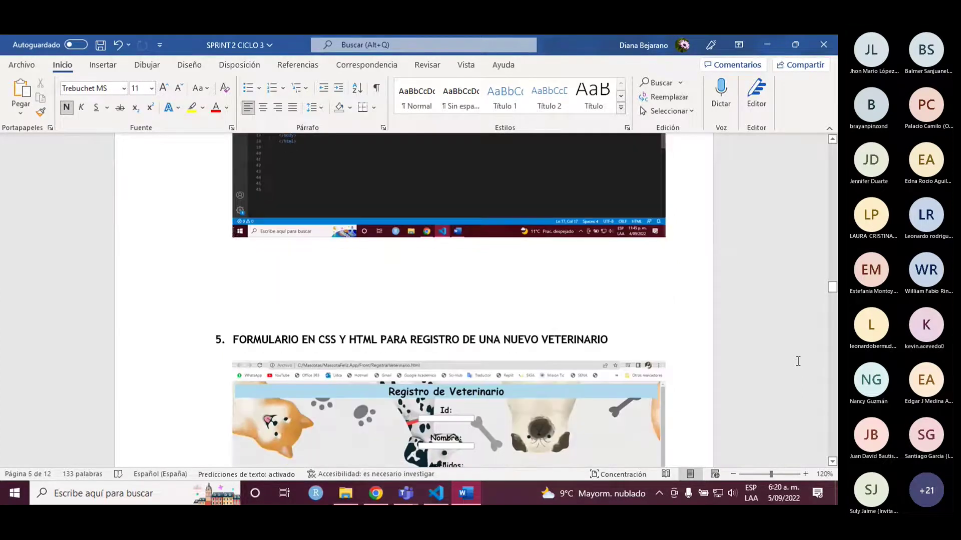
pyautogui.scroll(-5, 797, 361)
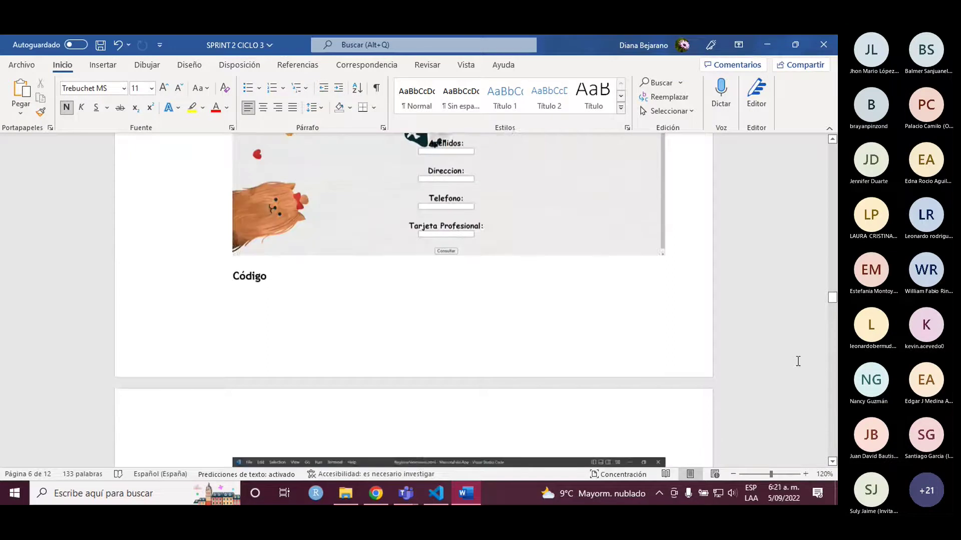
pyautogui.scroll(1, 805, 361)
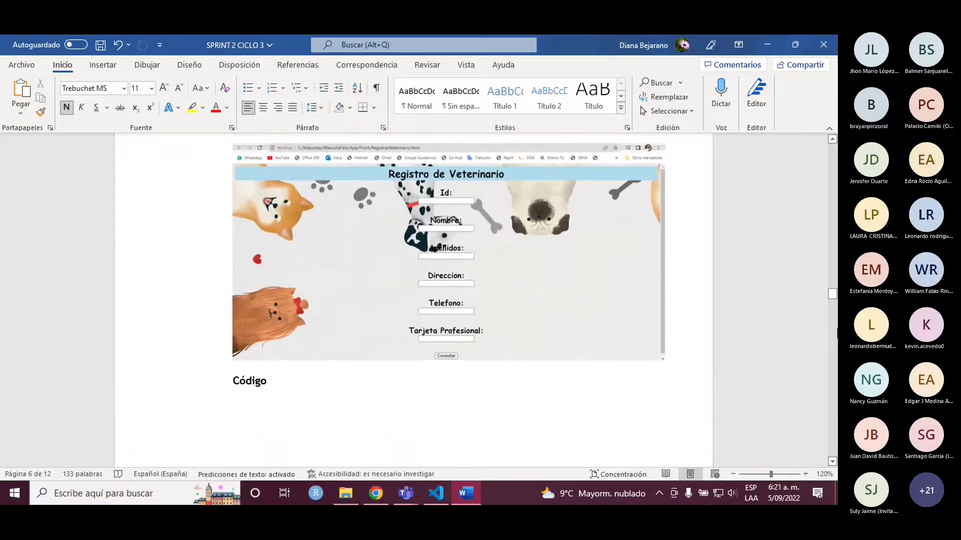
pyautogui.click(806, 474)
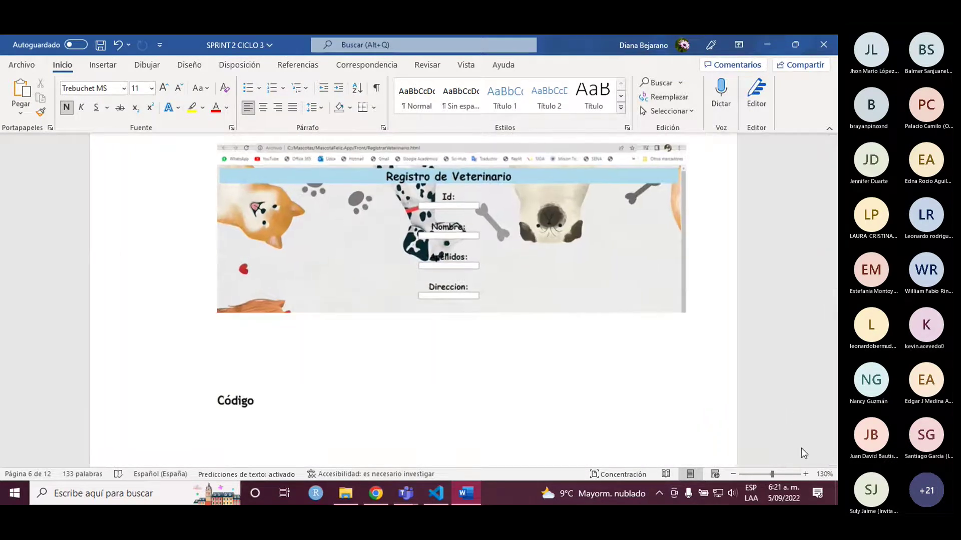
pyautogui.scroll(-10, 792, 362)
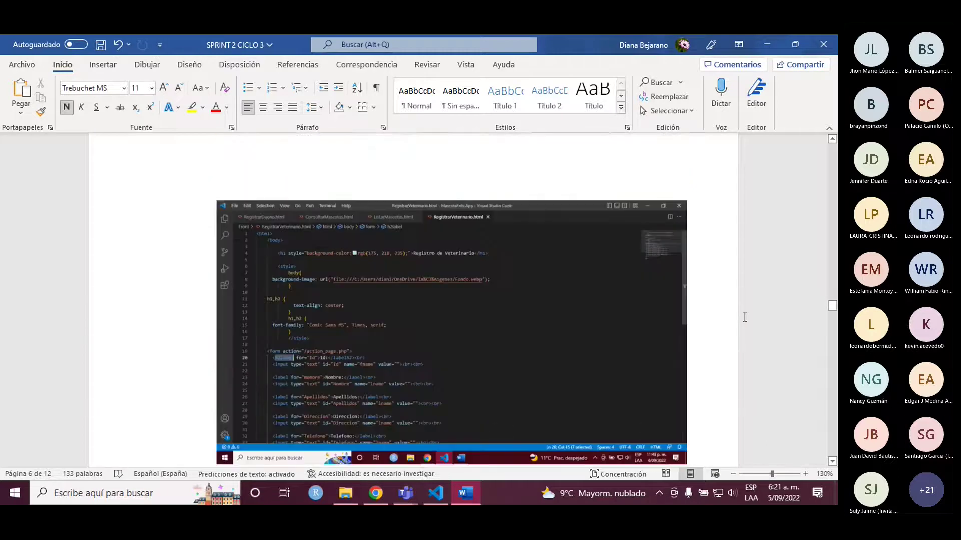
pyautogui.scroll(-6, 745, 317)
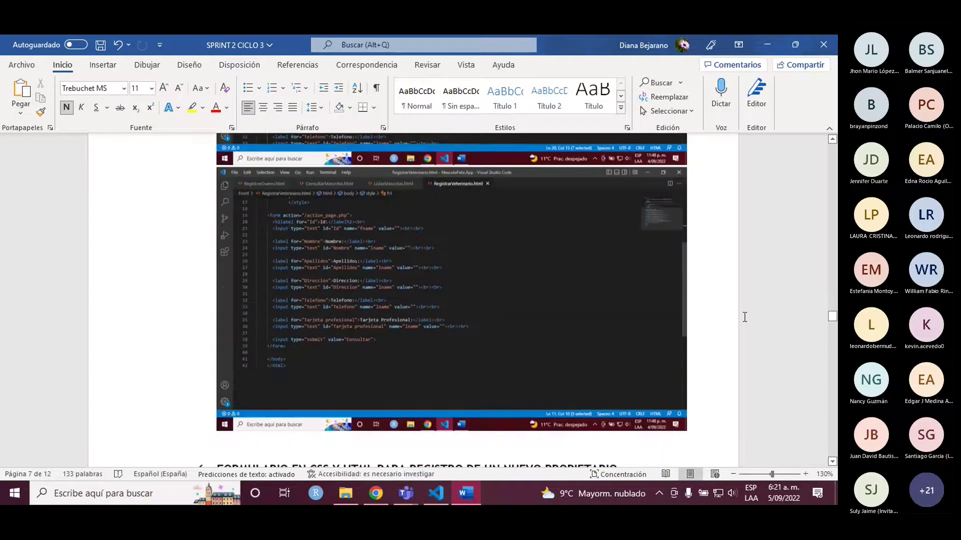
# Step: Examine the Registro de Dueño form in section 6 and its HTML and CSS code
pyautogui.scroll(-7, 745, 317)
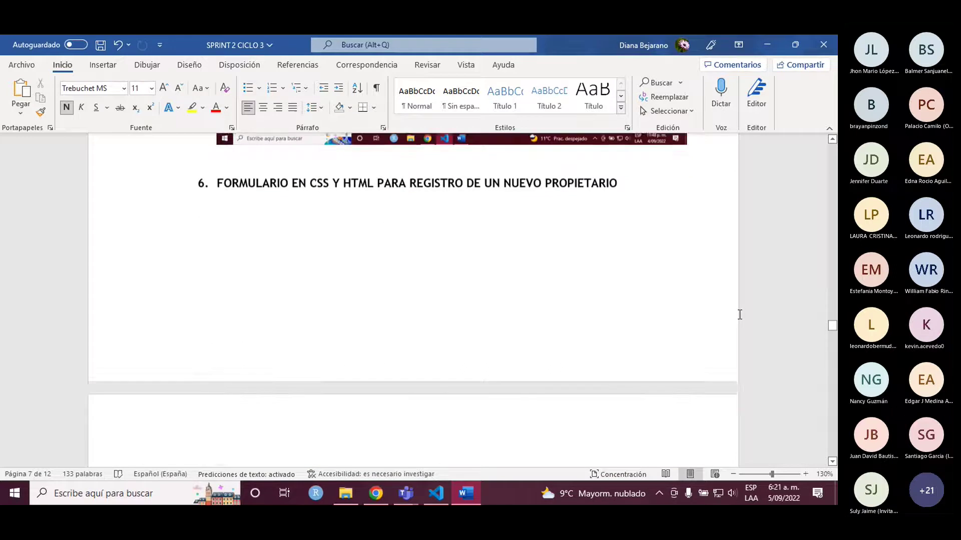
pyautogui.scroll(-3, 740, 314)
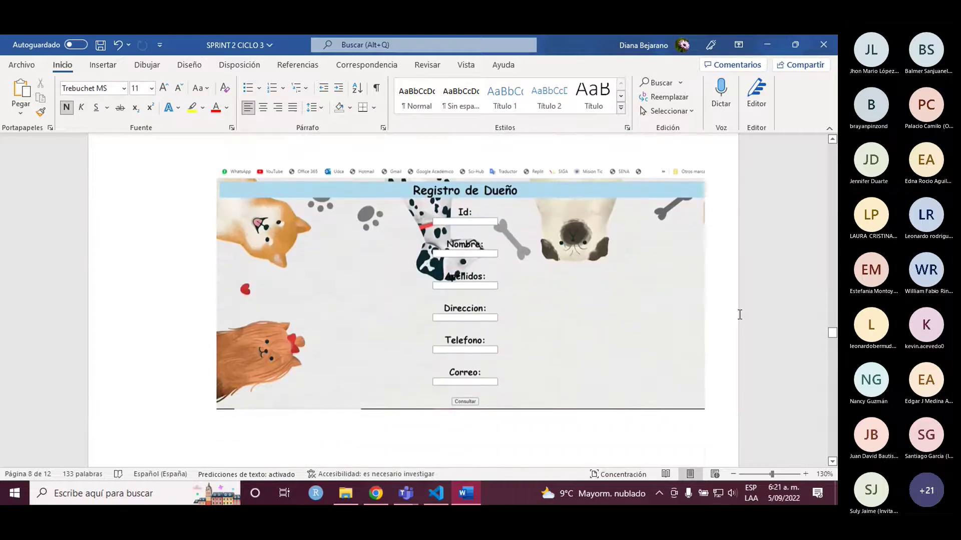
pyautogui.scroll(-10, 733, 314)
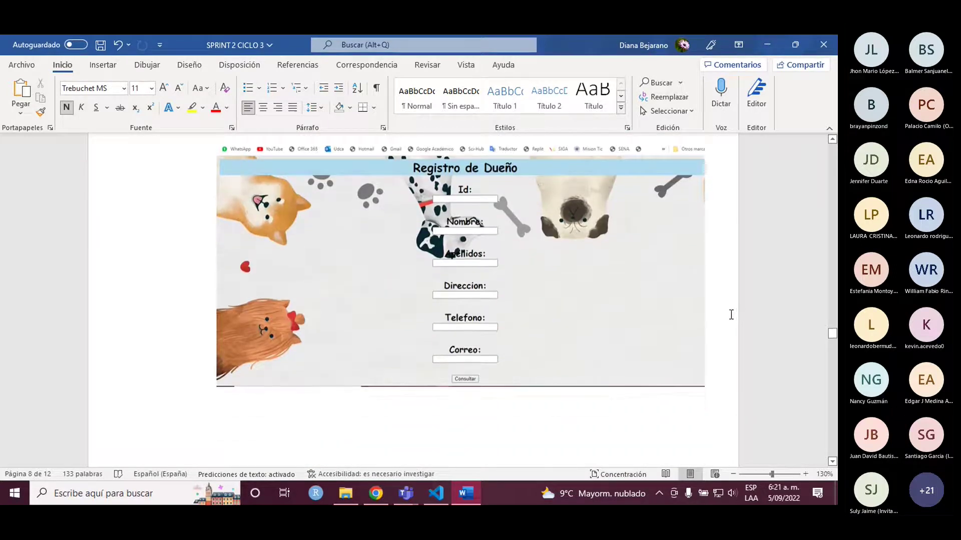
pyautogui.scroll(-10, 731, 314)
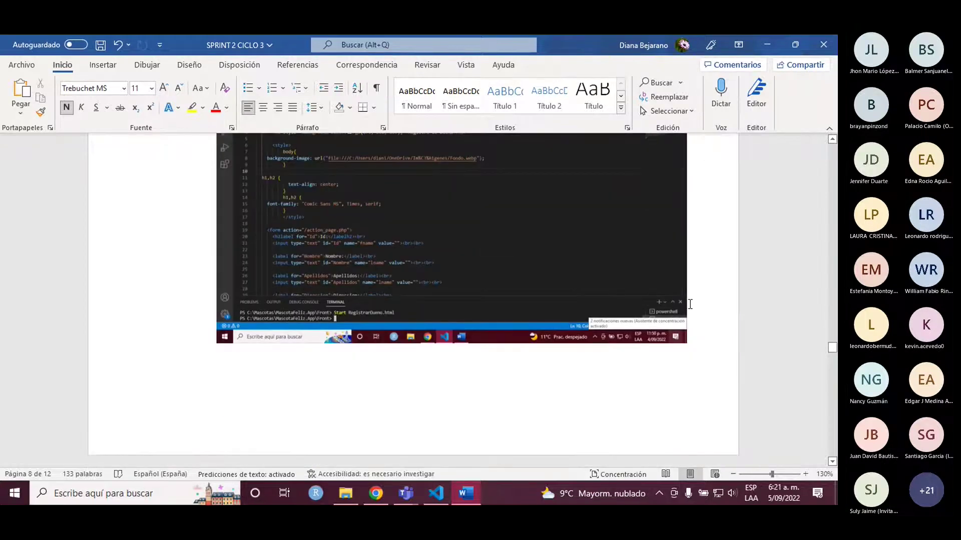
# Step: Examine the Consultar Mascota form in section 7, the pet listing table in section 8 and the code of both
pyautogui.scroll(-10, 689, 304)
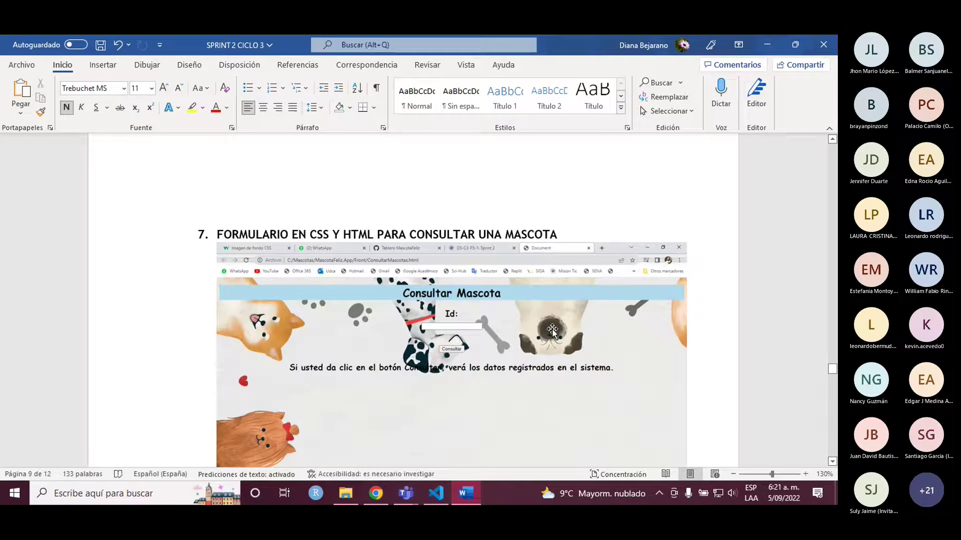
pyautogui.scroll(-3, 552, 331)
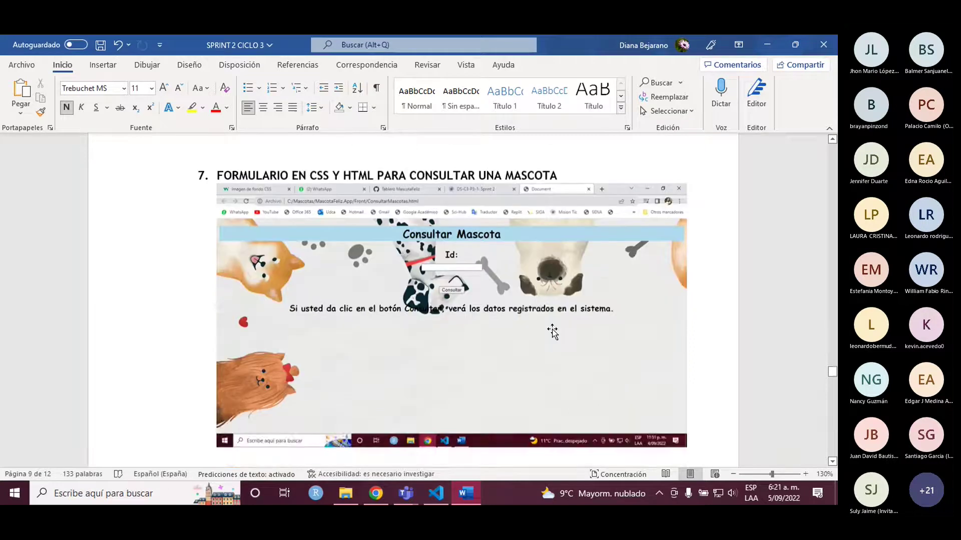
pyautogui.scroll(-10, 552, 332)
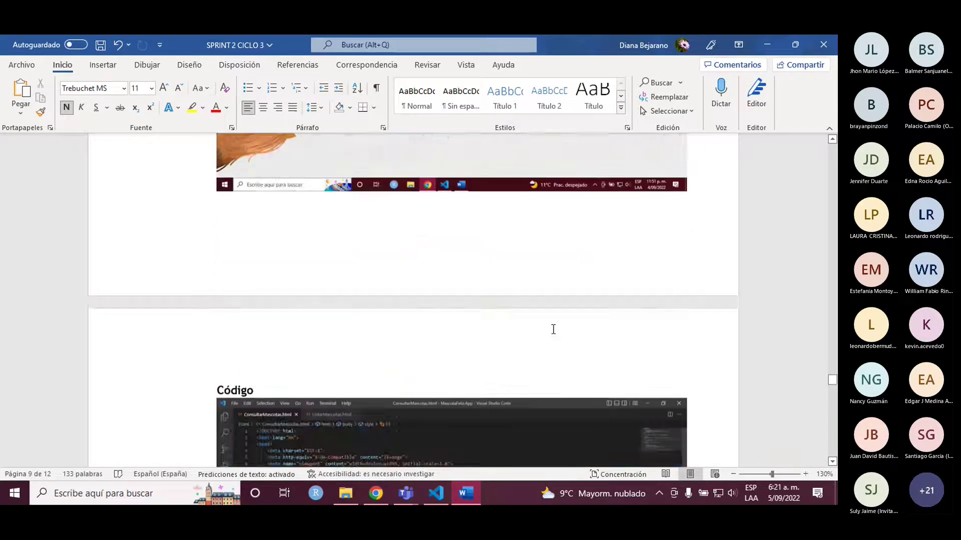
pyautogui.scroll(-10, 552, 332)
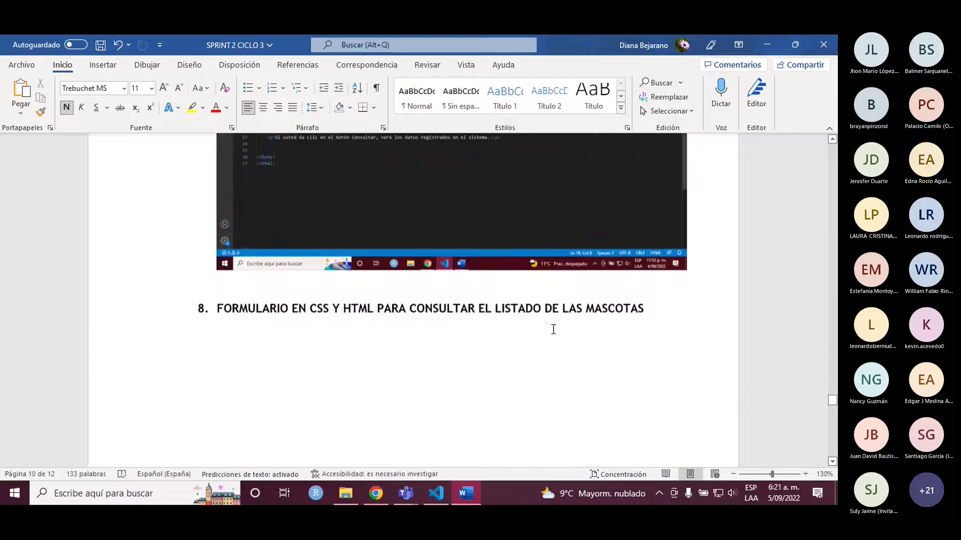
pyautogui.scroll(-5, 553, 329)
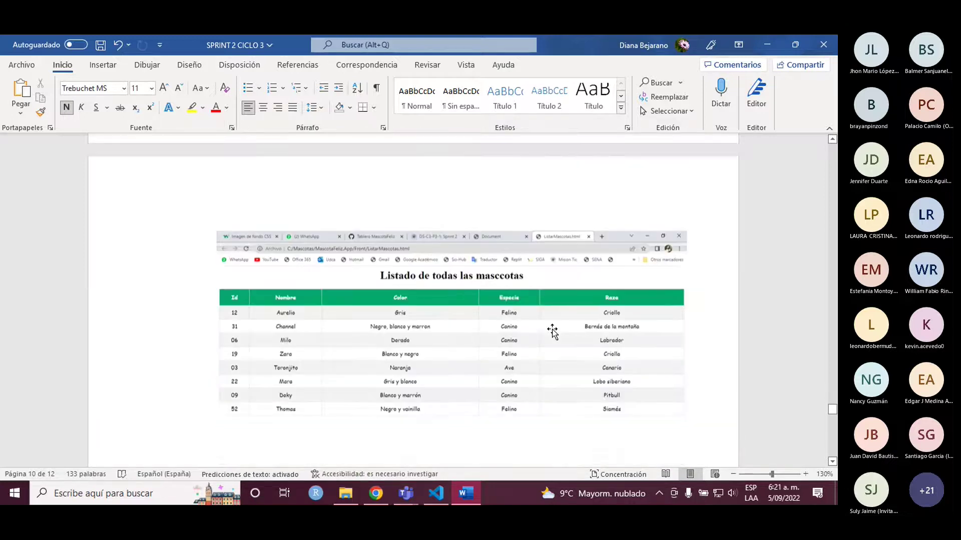
pyautogui.scroll(-2, 552, 332)
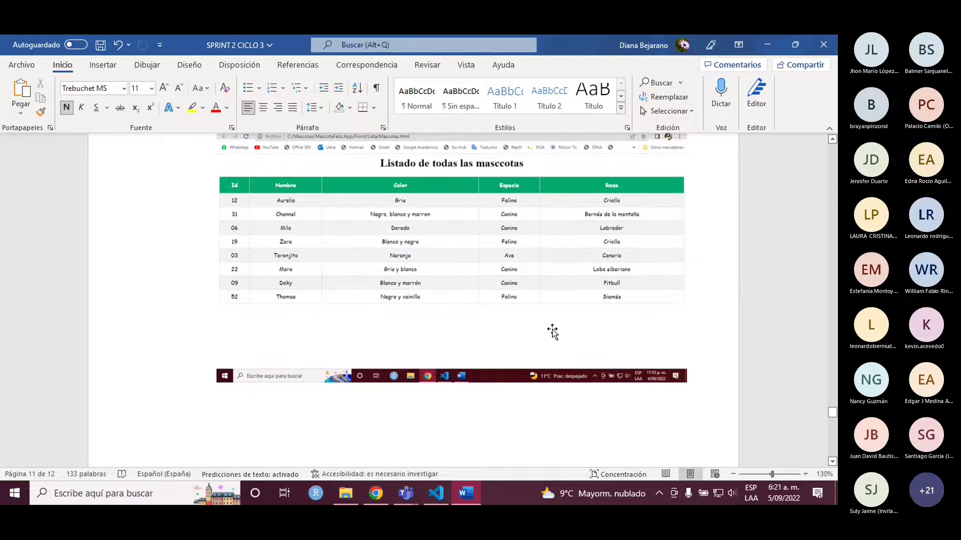
pyautogui.scroll(-15, 552, 332)
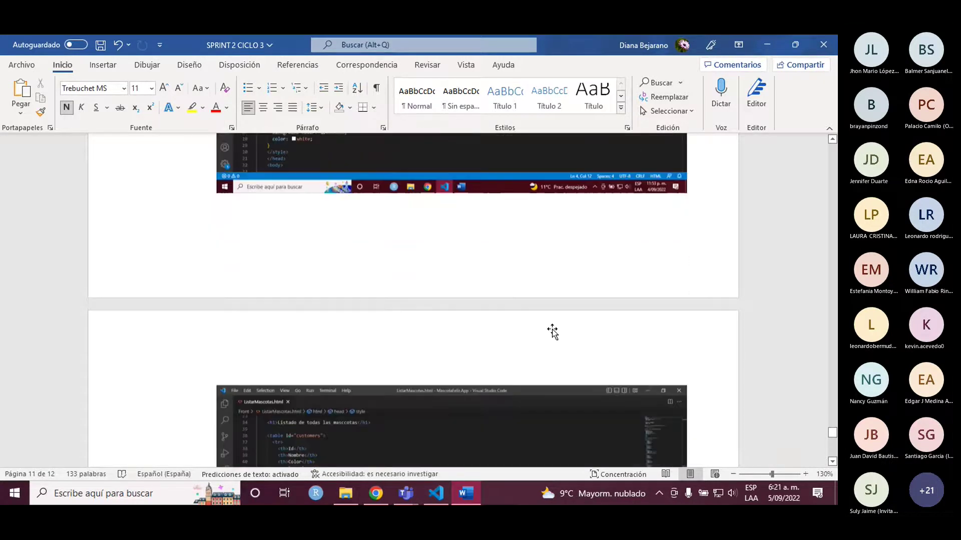
pyautogui.scroll(-9, 552, 331)
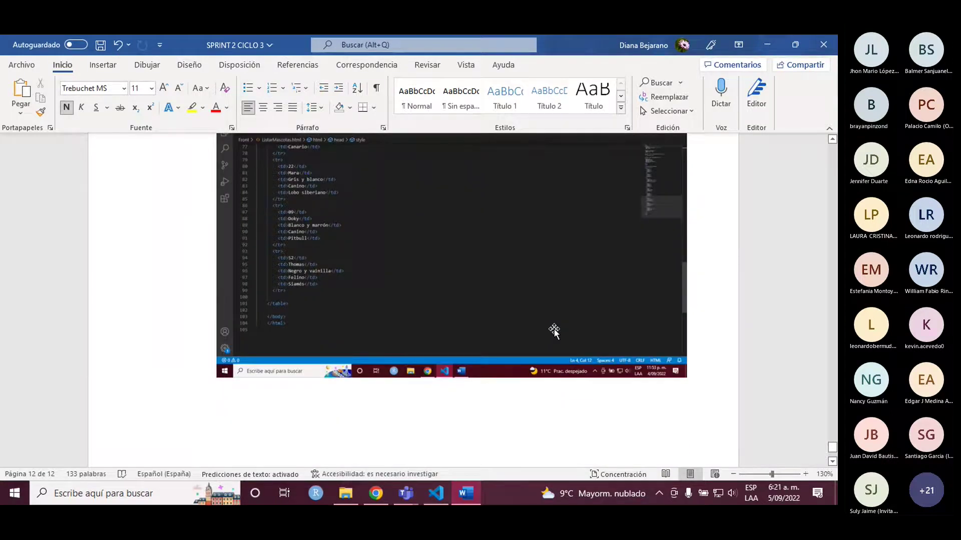
pyautogui.scroll(1, 554, 331)
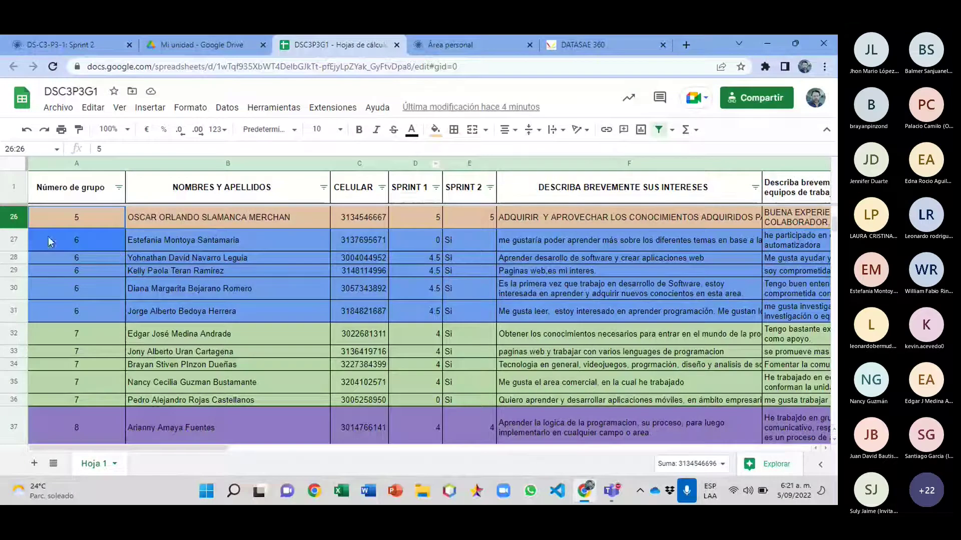
# Step: Enter a SPRINT 2 grade of 5 for the five group 6 students in rows 27 to 31 of DSC3P3G1
pyautogui.click(473, 241)
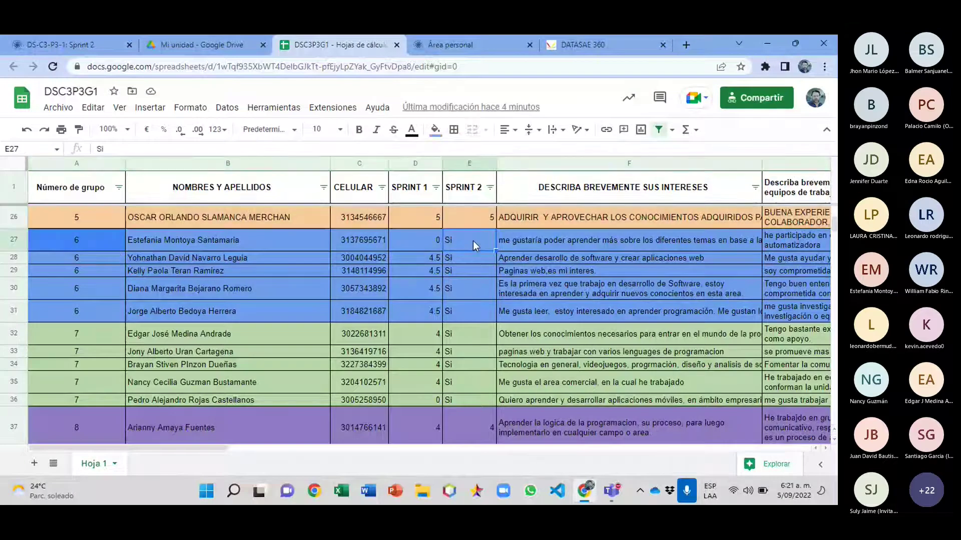
pyautogui.write('5')
pyautogui.press('Return')
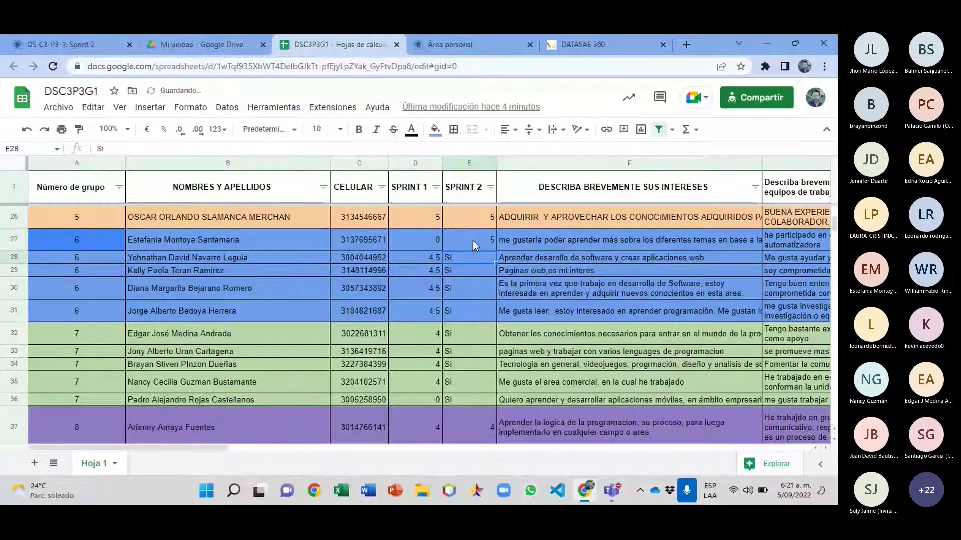
pyautogui.write('5')
pyautogui.press('Return')
pyautogui.write('5')
pyautogui.press('Return')
pyautogui.write('5')
pyautogui.press('Return')
pyautogui.write('5')
pyautogui.press('Return')
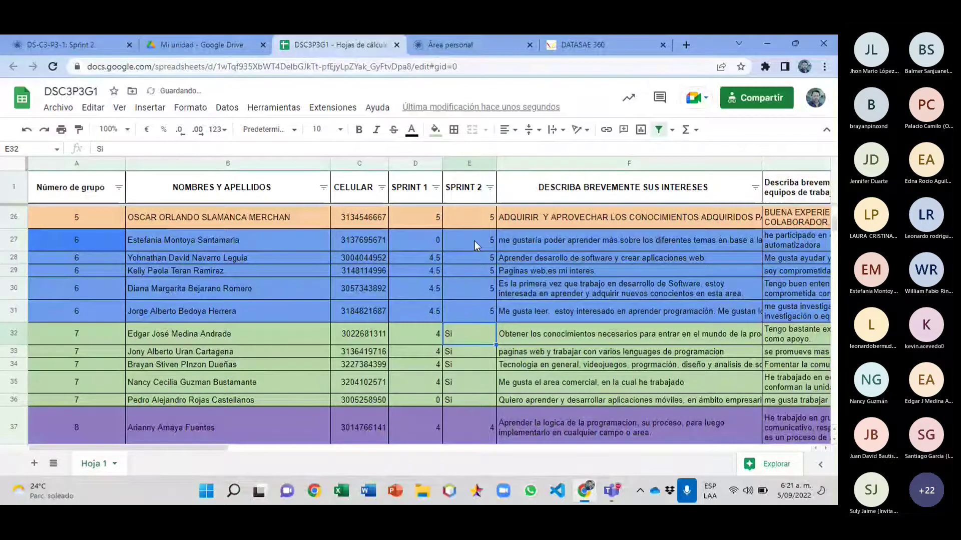
# Step: Mark row 27 in DSC3P3G1, switch to DATASAE and save a second Corte grade of 5 for that student, No. 36
pyautogui.click(13, 239)
pyautogui.click(582, 46)
pyautogui.scroll(-10, 420, 285)
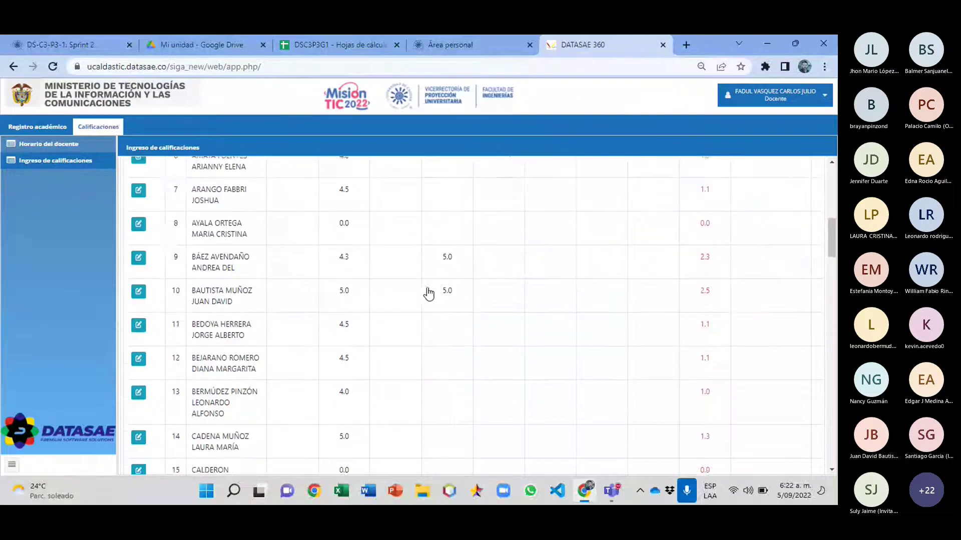
pyautogui.scroll(-5, 438, 292)
pyautogui.scroll(-15, 436, 294)
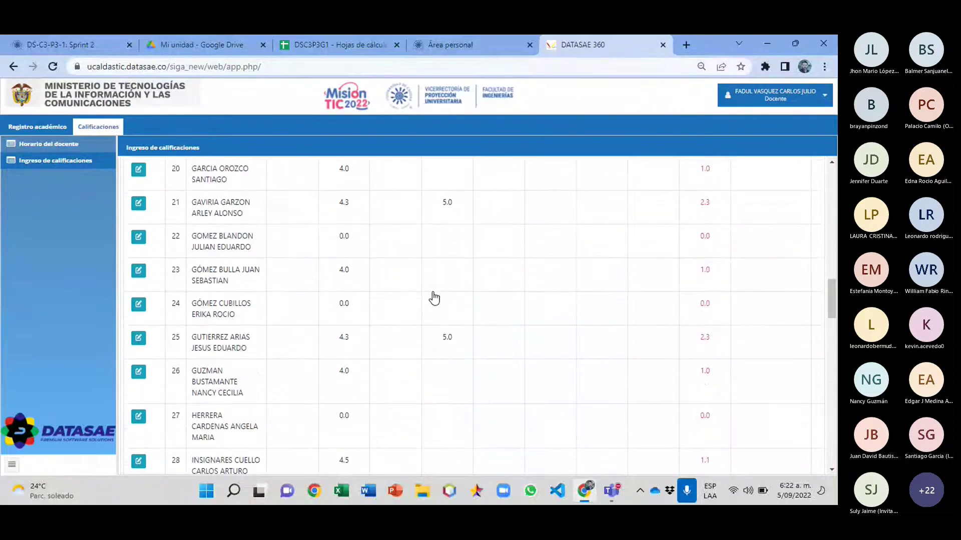
pyautogui.scroll(-2, 433, 302)
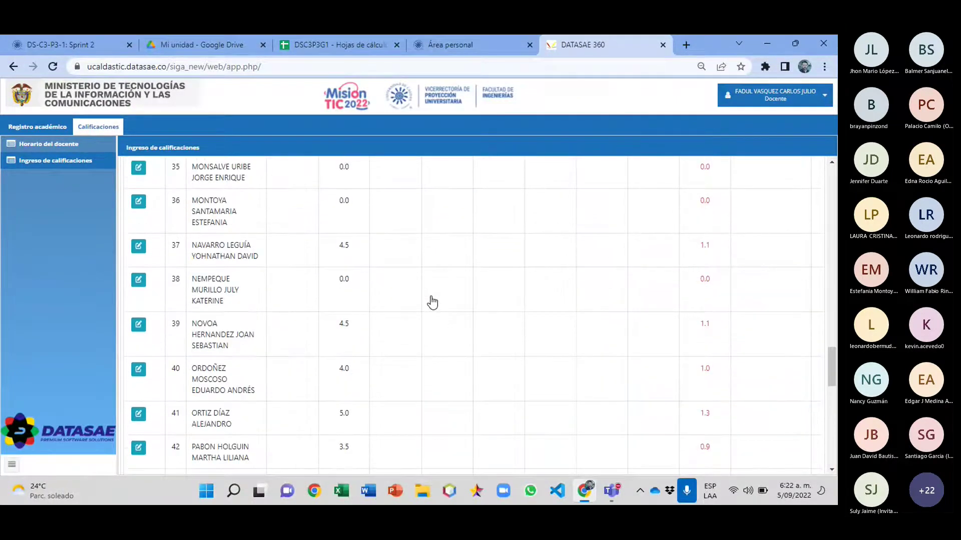
pyautogui.scroll(3, 385, 304)
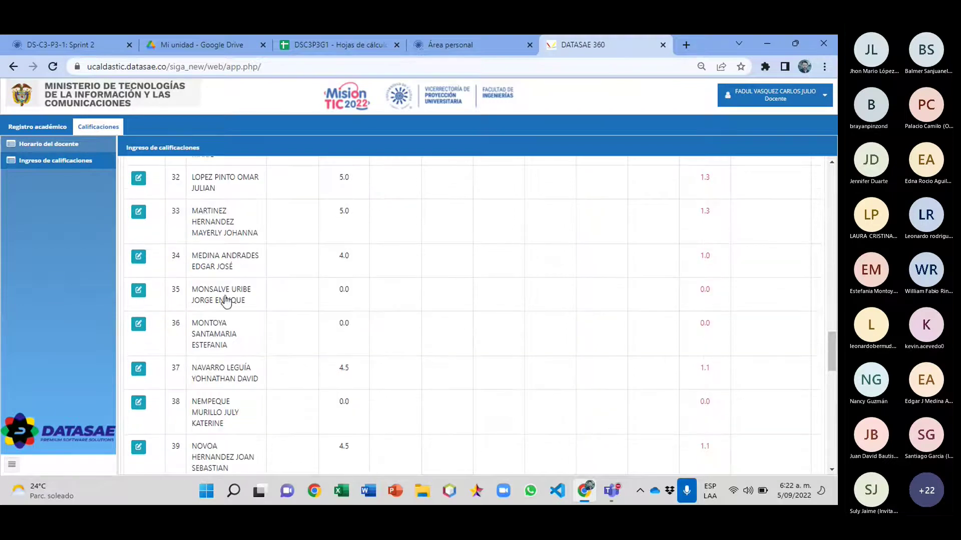
pyautogui.click(138, 324)
pyautogui.click(449, 327)
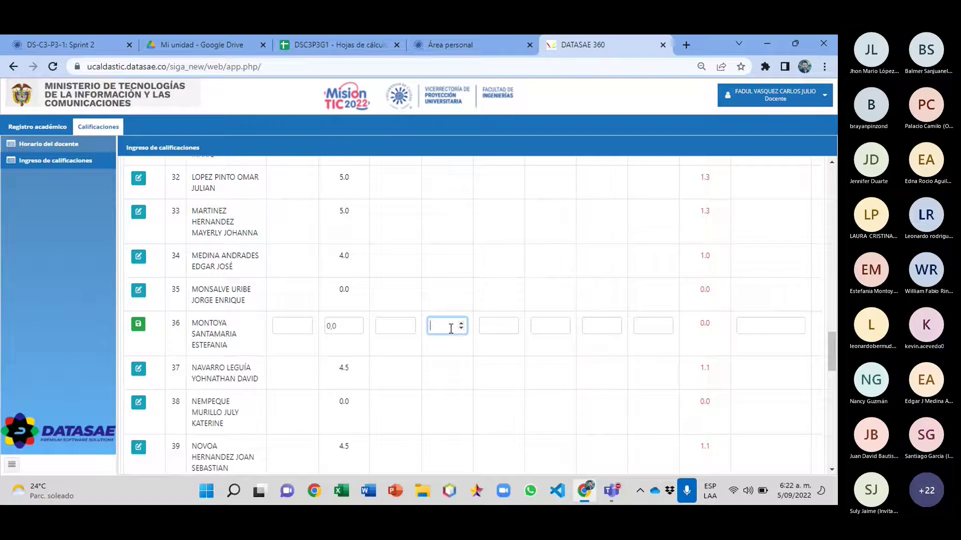
pyautogui.write('5')
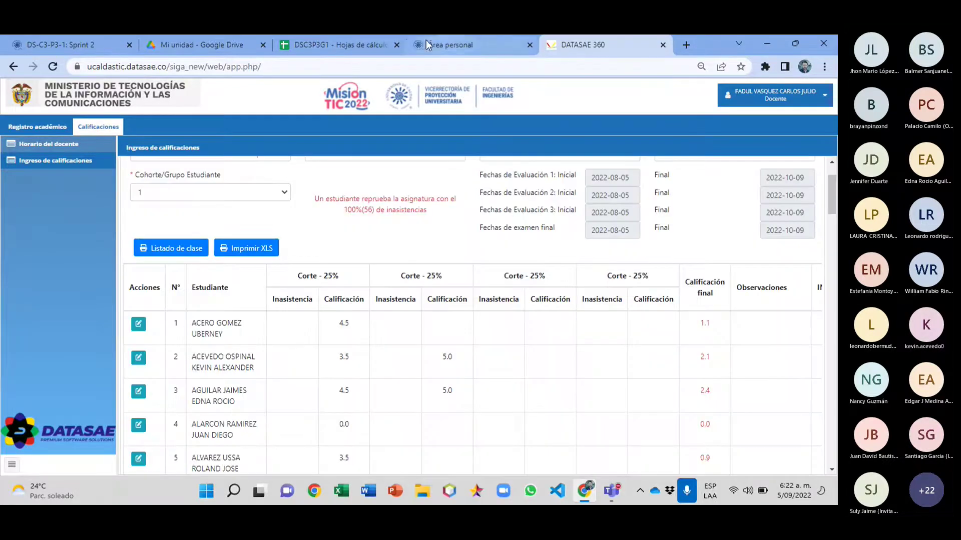
# Step: Mark row 28 in DSC3P3G1, return to DATASAE and save a second Corte grade of 5 for that student, No. 37
pyautogui.click(319, 45)
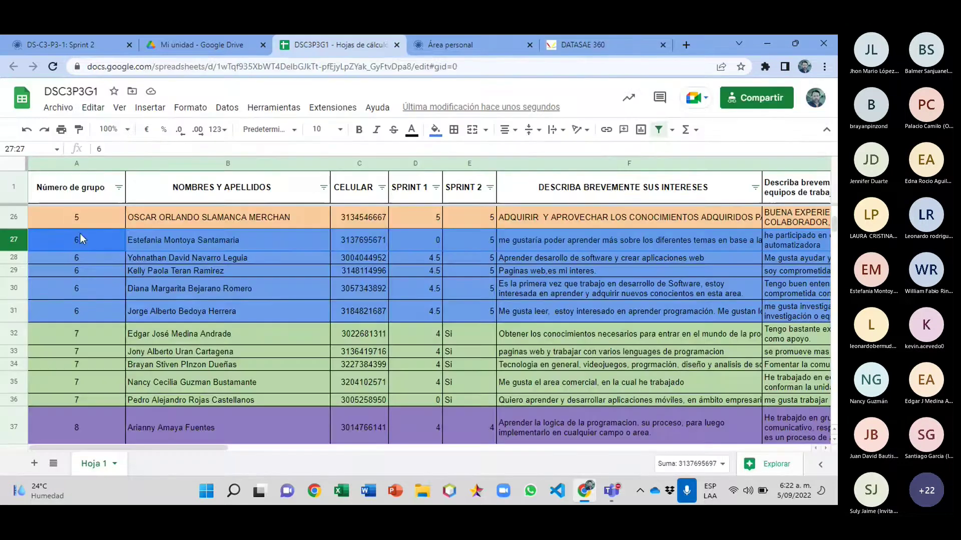
pyautogui.click(13, 257)
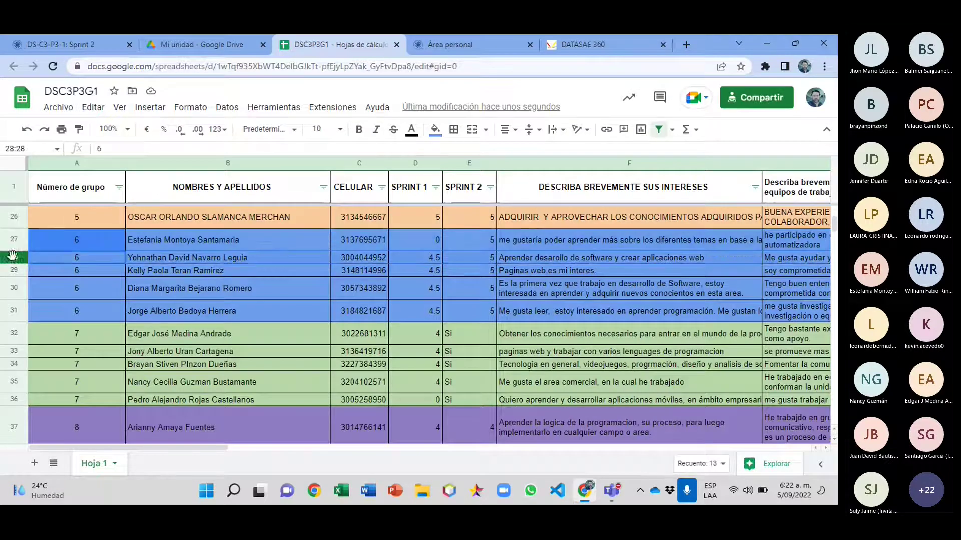
pyautogui.click(593, 44)
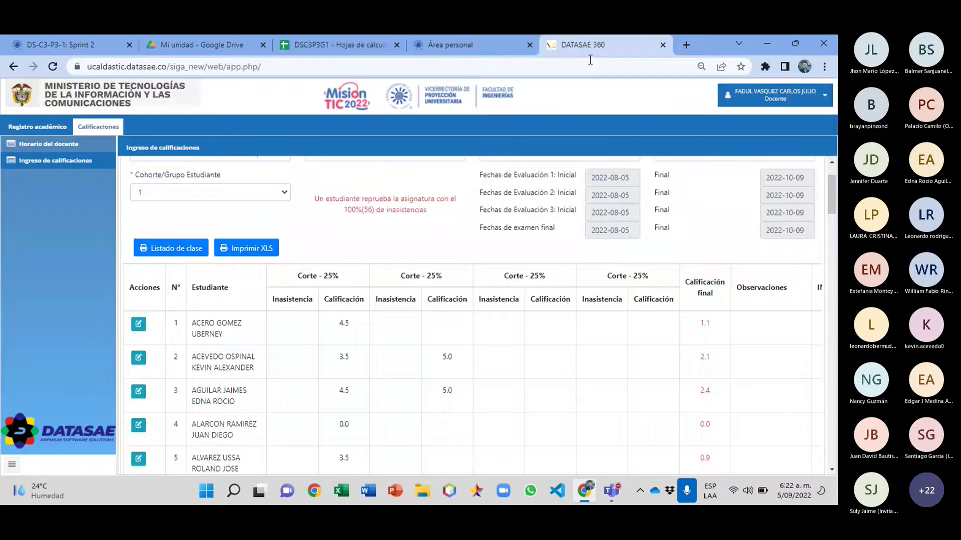
pyautogui.scroll(-20, 356, 377)
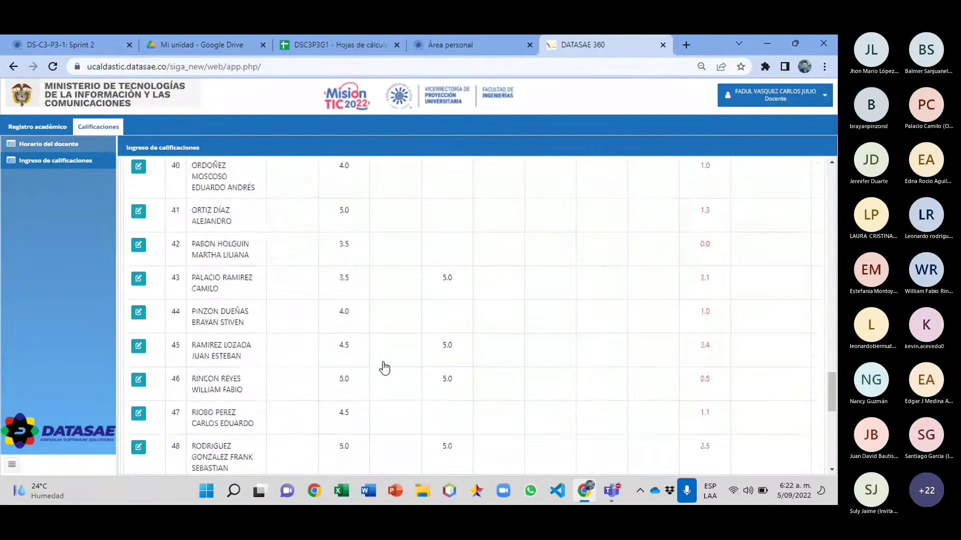
pyautogui.scroll(3, 386, 368)
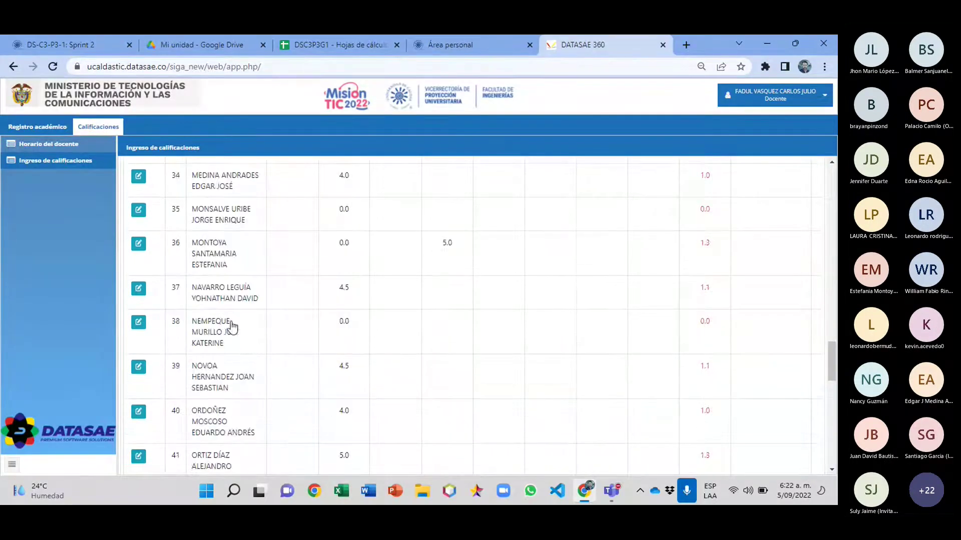
pyautogui.click(138, 289)
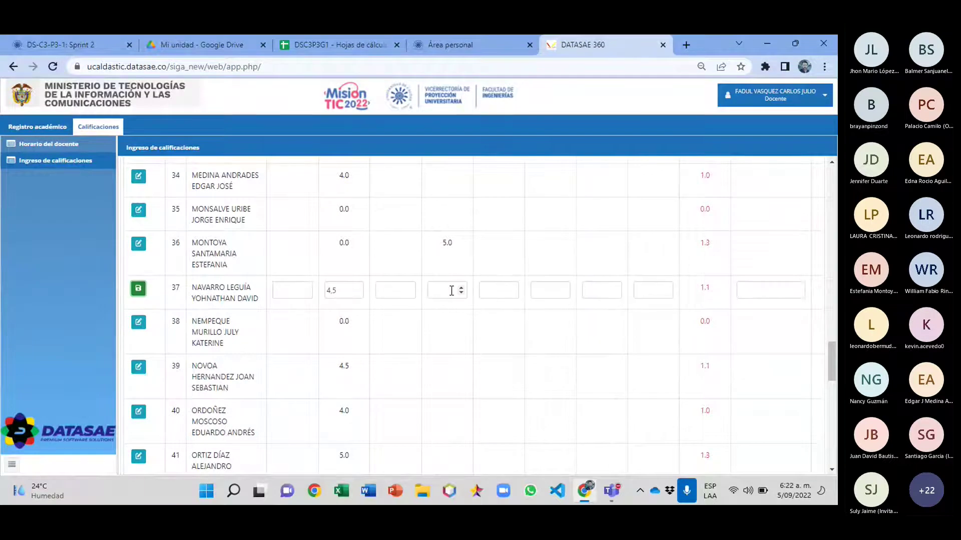
pyautogui.click(432, 291)
pyautogui.write('5')
pyautogui.press('Return')
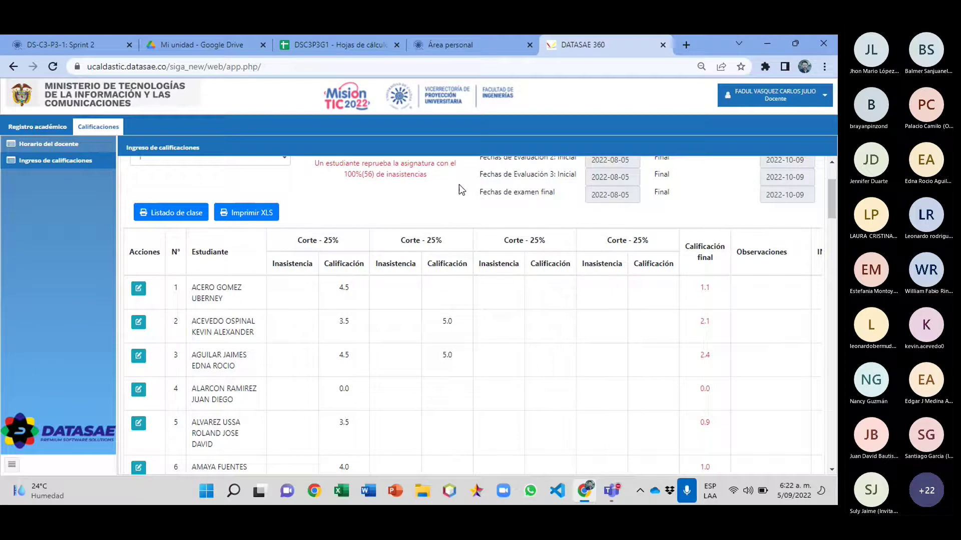
# Step: Mark row 29 in DSC3P3G1, return to DATASAE and save a second Corte grade of 5 for that student, No. 57
pyautogui.click(319, 44)
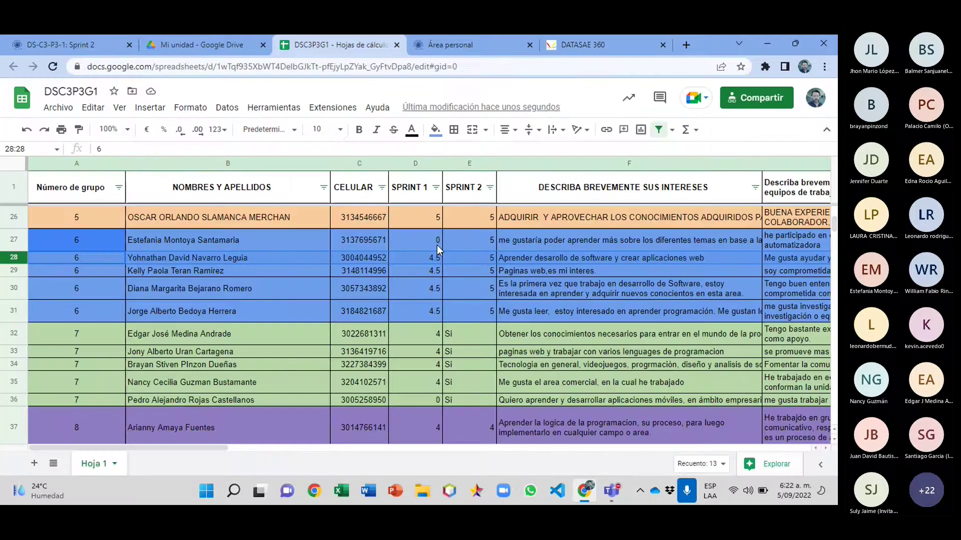
pyautogui.click(18, 274)
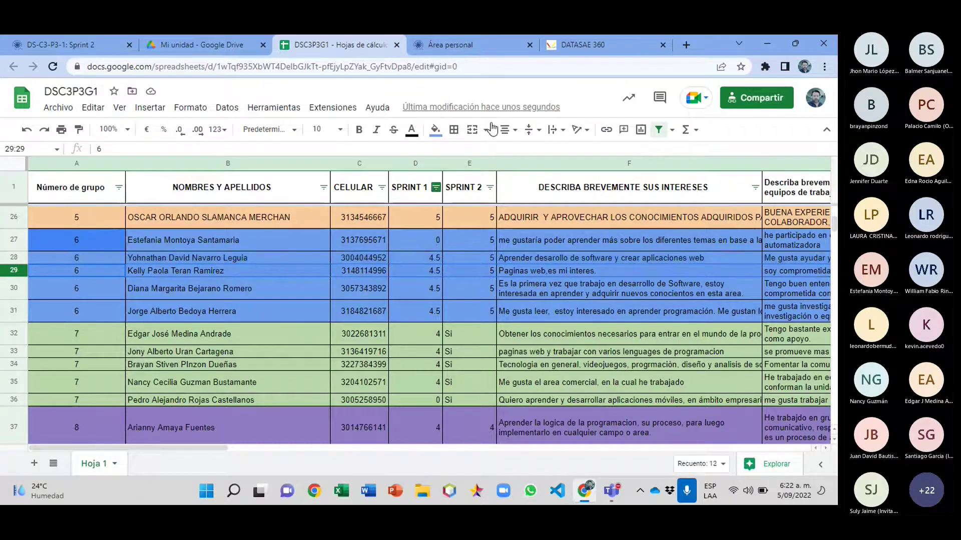
pyautogui.click(596, 44)
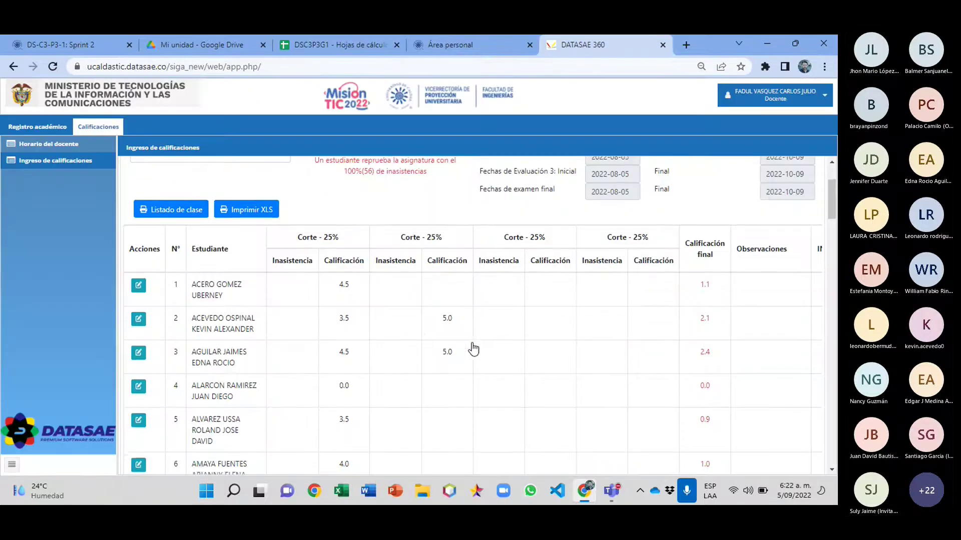
pyautogui.scroll(-5, 445, 350)
pyautogui.scroll(-20, 445, 350)
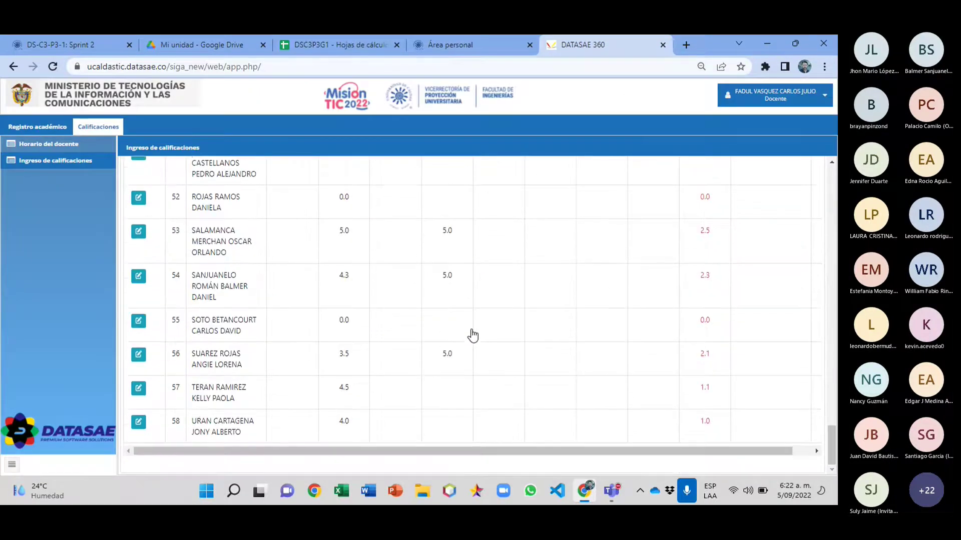
pyautogui.write(',5')
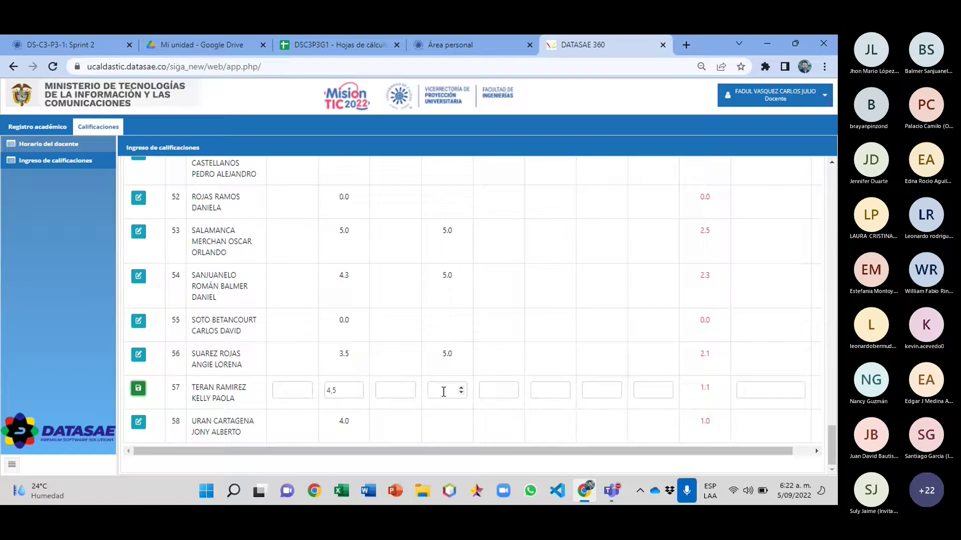
pyautogui.click(443, 391)
pyautogui.write('5')
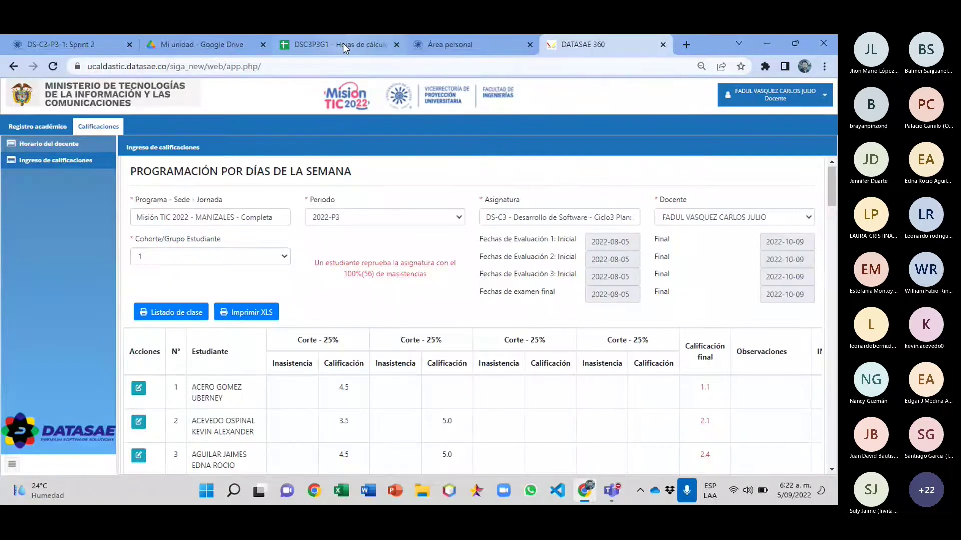
# Step: Mark row 30 in DSC3P3G1, return to DATASAE and save a second Corte grade of 5 for that student, No. 12
pyautogui.click(344, 44)
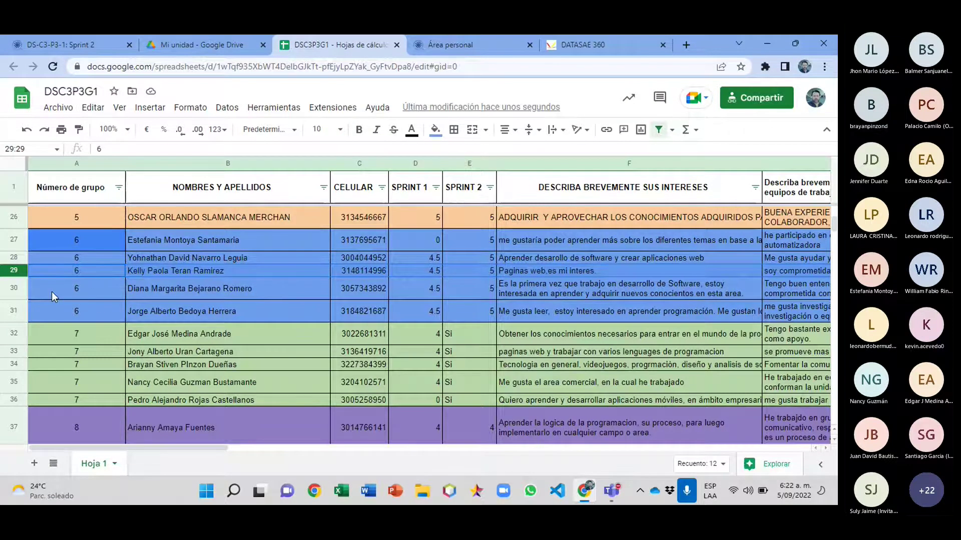
pyautogui.click(15, 289)
pyautogui.click(603, 48)
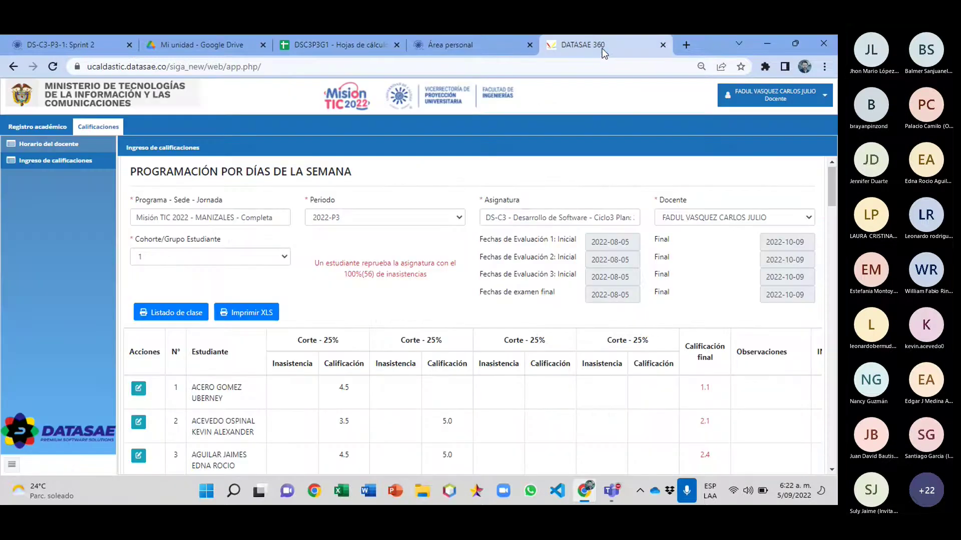
pyautogui.scroll(-5, 450, 310)
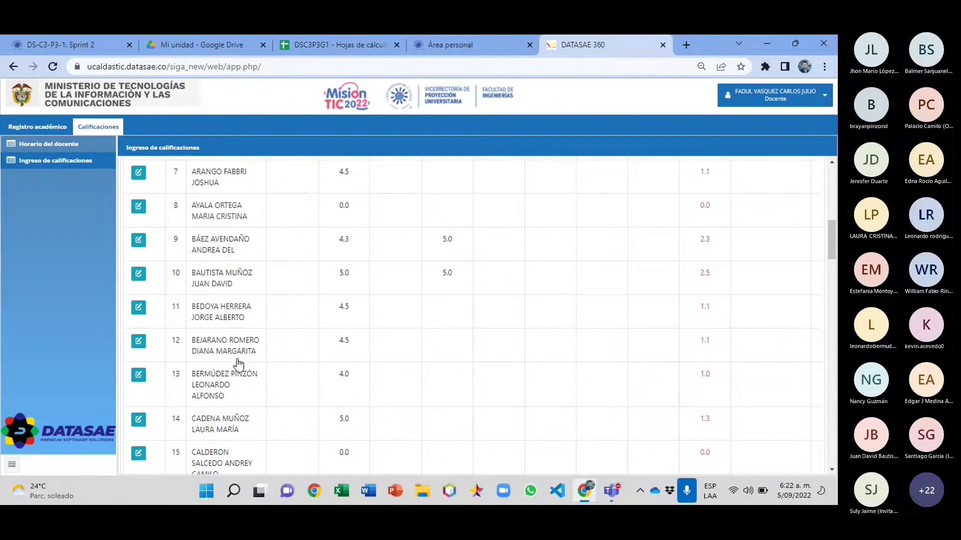
pyautogui.click(138, 341)
pyautogui.click(446, 342)
pyautogui.write('5')
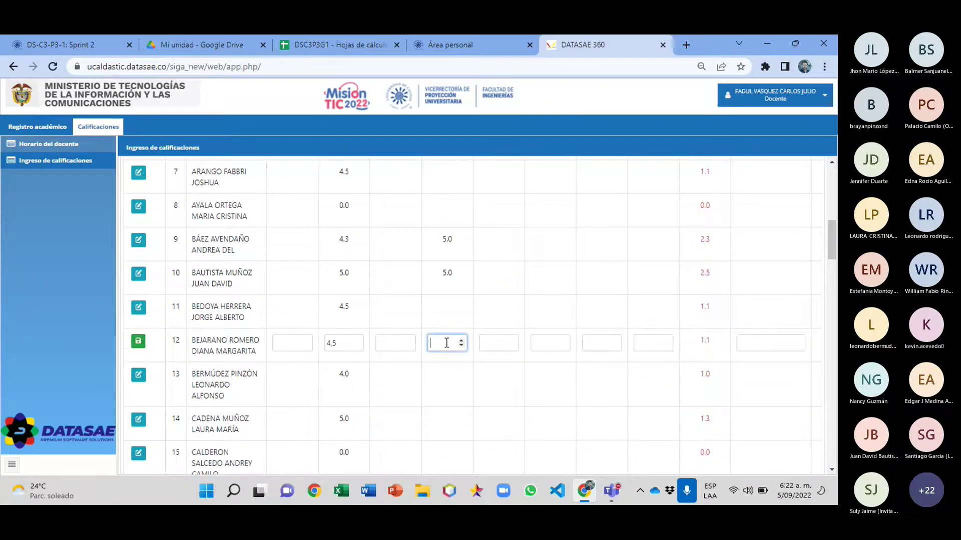
pyautogui.press('Return')
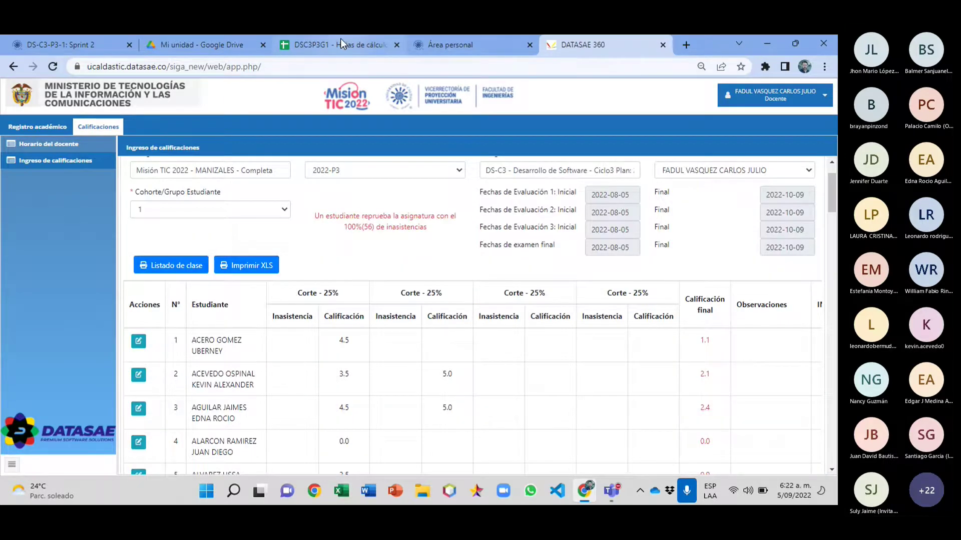
# Step: Mark row 31 in DSC3P3G1, return to DATASAE and save a second Corte grade of 5 for that student, No. 11
pyautogui.click(340, 38)
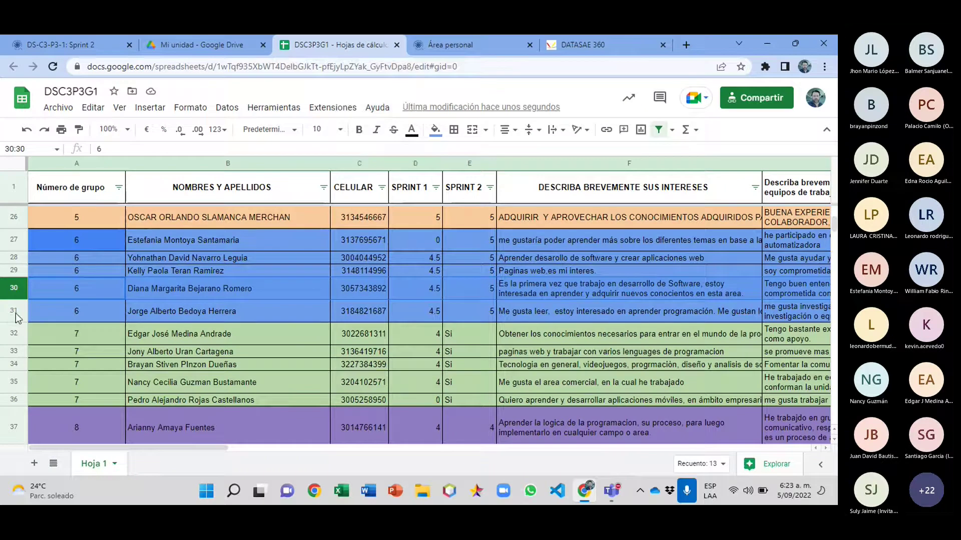
pyautogui.click(9, 314)
pyautogui.click(605, 47)
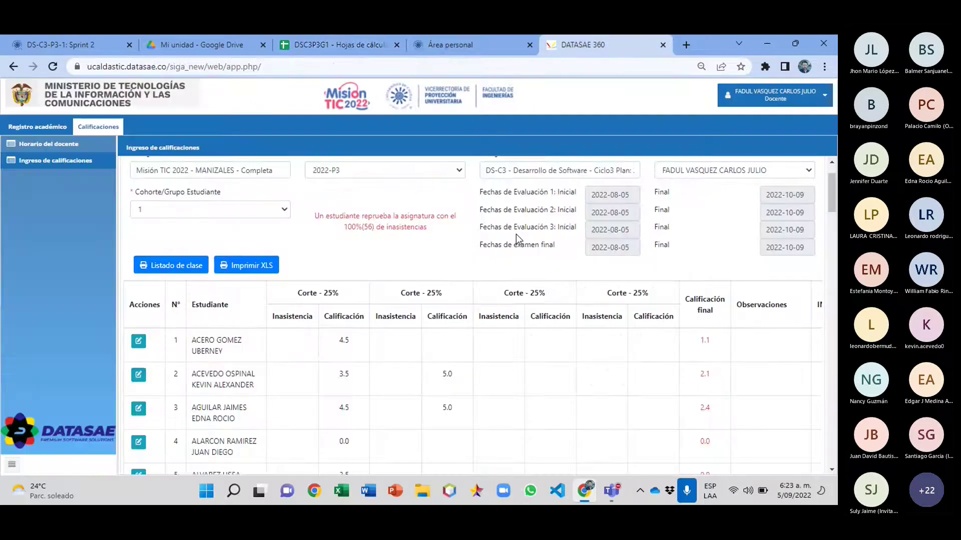
pyautogui.scroll(-5, 453, 297)
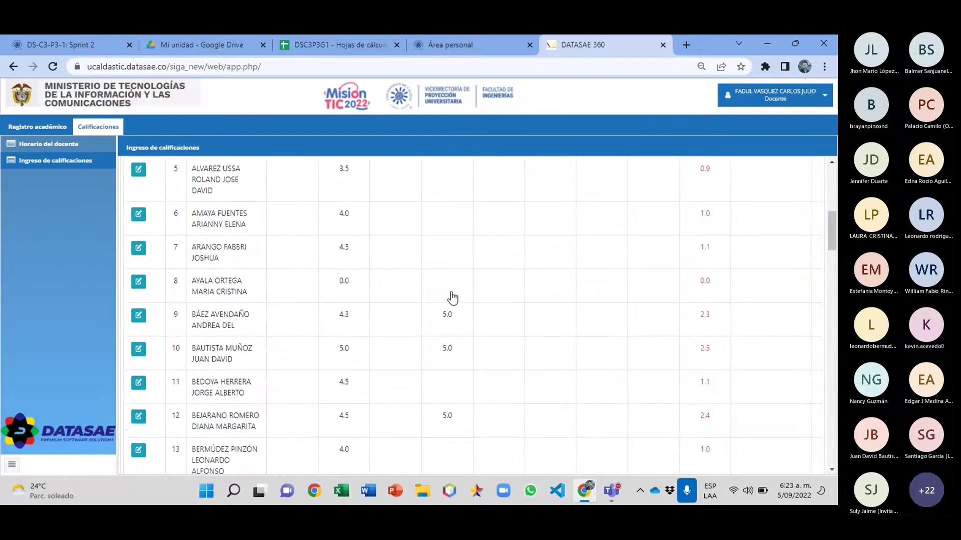
pyautogui.scroll(-1, 453, 298)
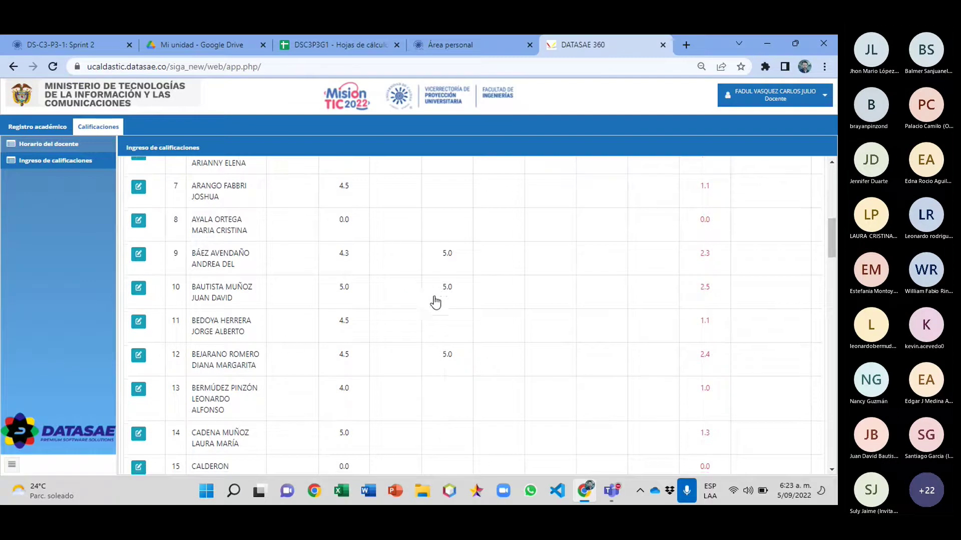
pyautogui.click(139, 323)
pyautogui.click(442, 322)
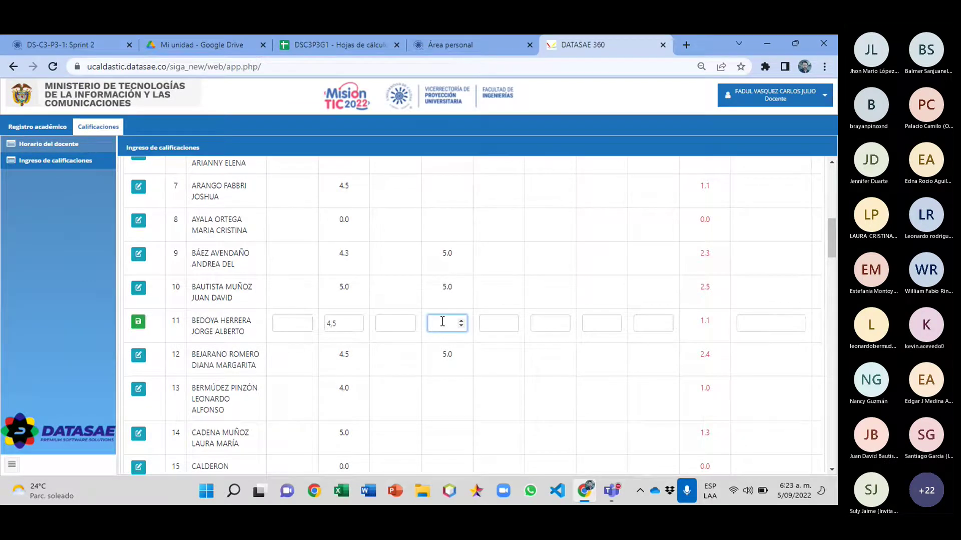
pyautogui.write('5')
pyautogui.press('Return')
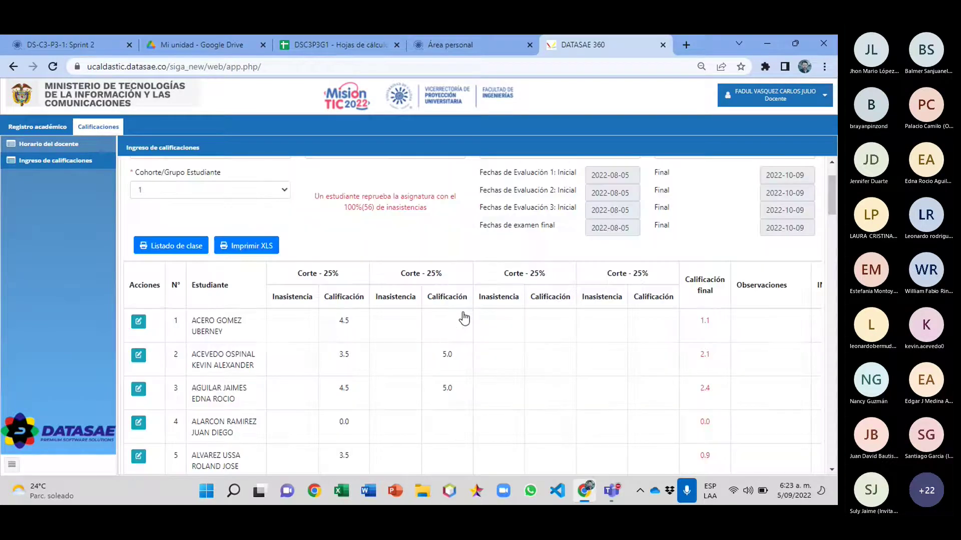
# Step: Return to DSC3P3G1, mark row 32 where group 7 starts and select its SPRINT 2 cell, E32
pyautogui.click(340, 45)
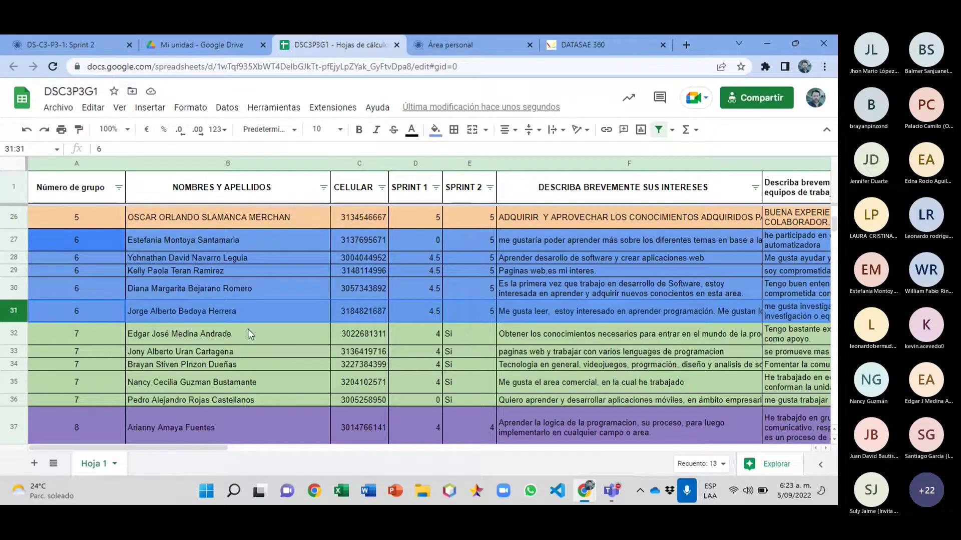
pyautogui.scroll(-2, 247, 329)
pyautogui.click(7, 239)
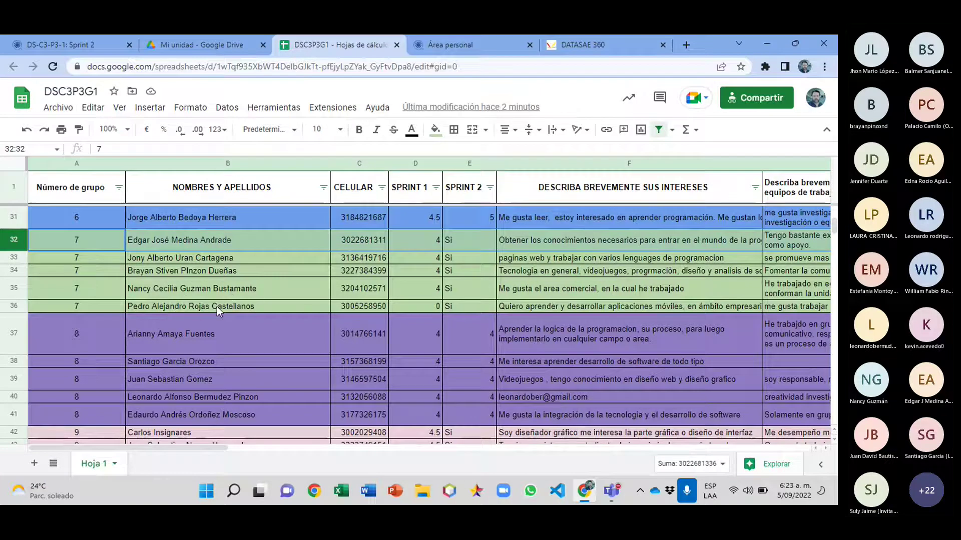
pyautogui.click(477, 238)
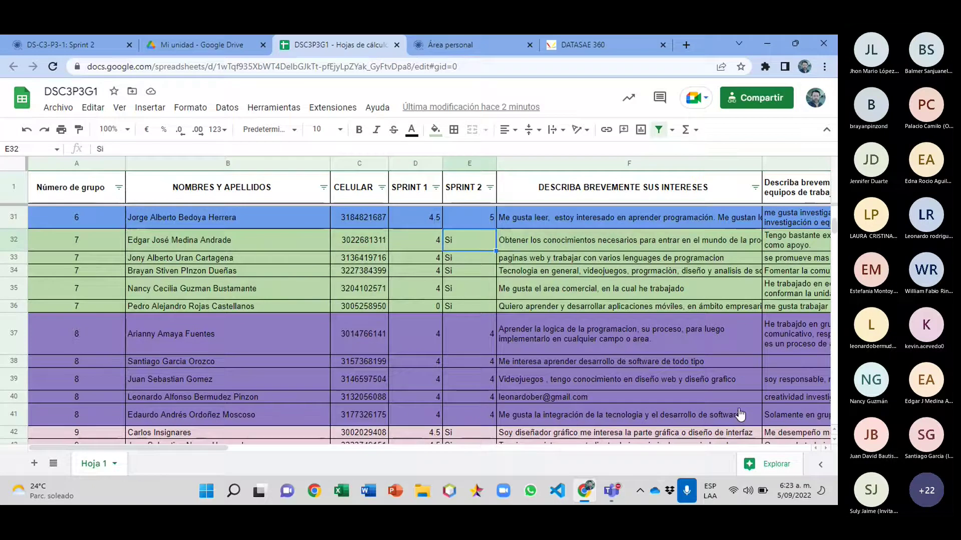
# Step: Switch to the Teams meeting and change the role of the guest with the raised hand to moderator
pyautogui.click(611, 490)
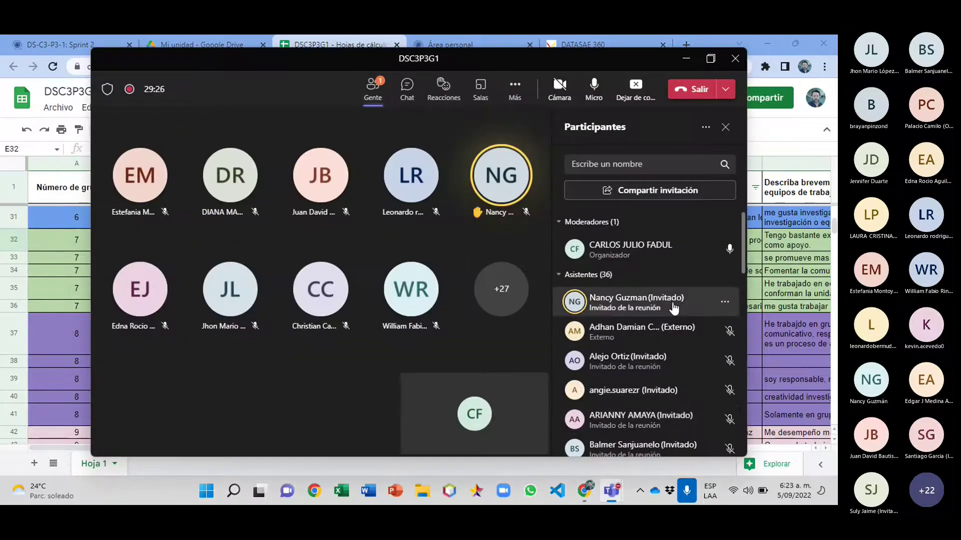
pyautogui.click(724, 302)
pyautogui.click(619, 257)
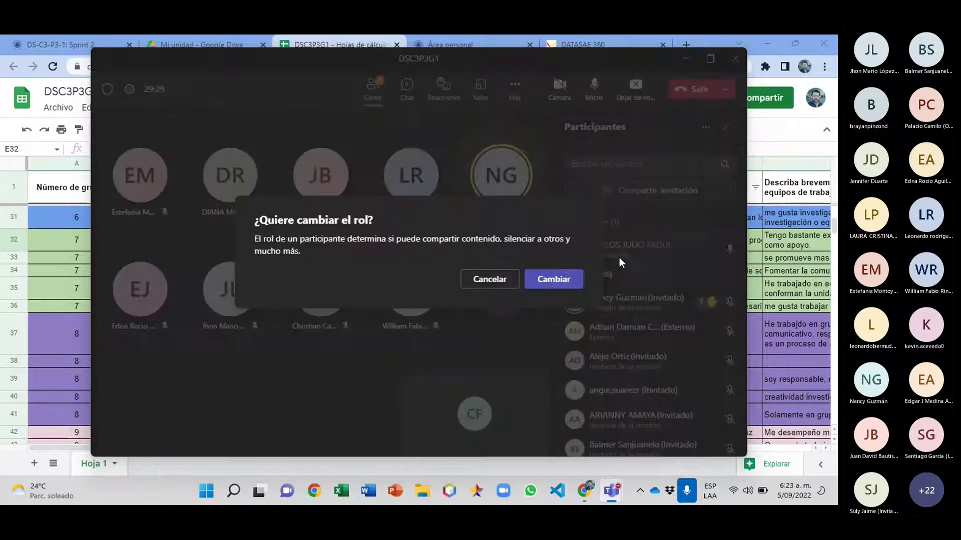
pyautogui.click(559, 279)
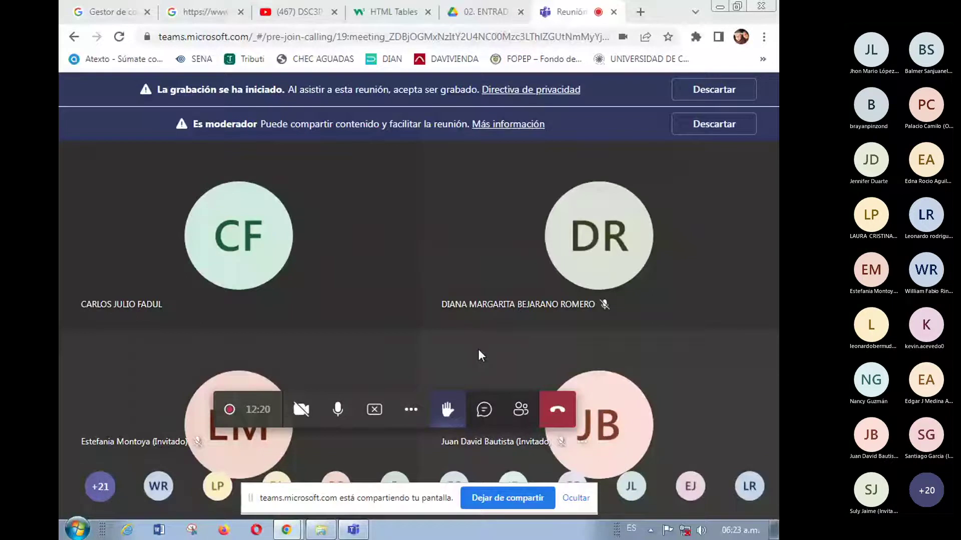
# Step: Open the SPRINT # 2 presentation from CICLO 3 > PROGRAMACION_DESARROLLO DE SOFTWARE > MODULO 4 in the MISION TIC 2022 folder
pyautogui.moveTo(320, 531)
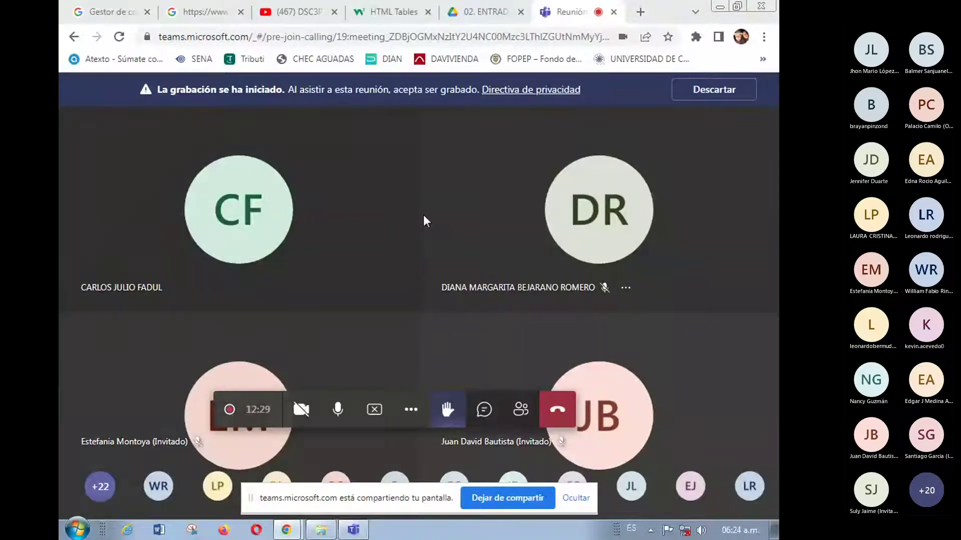
pyautogui.click(319, 533)
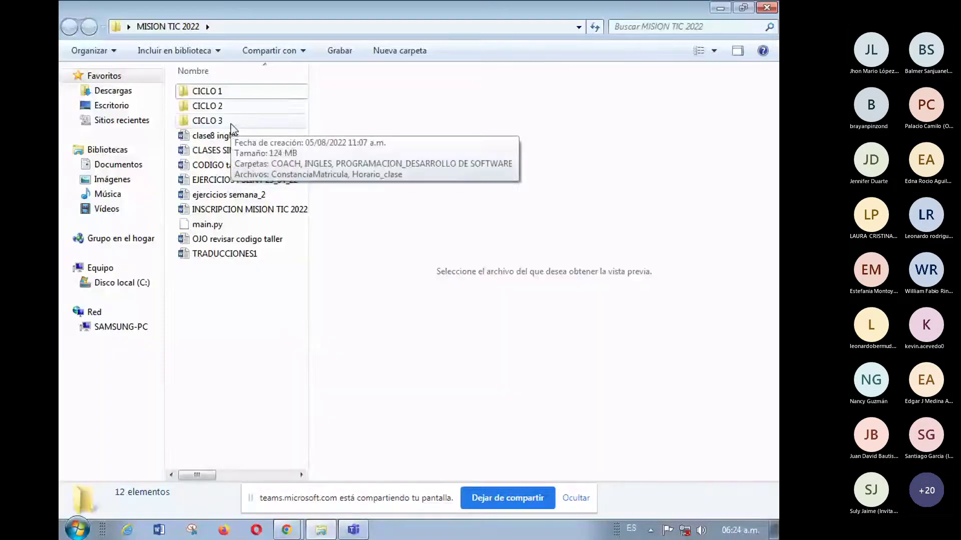
pyautogui.doubleClick(231, 121)
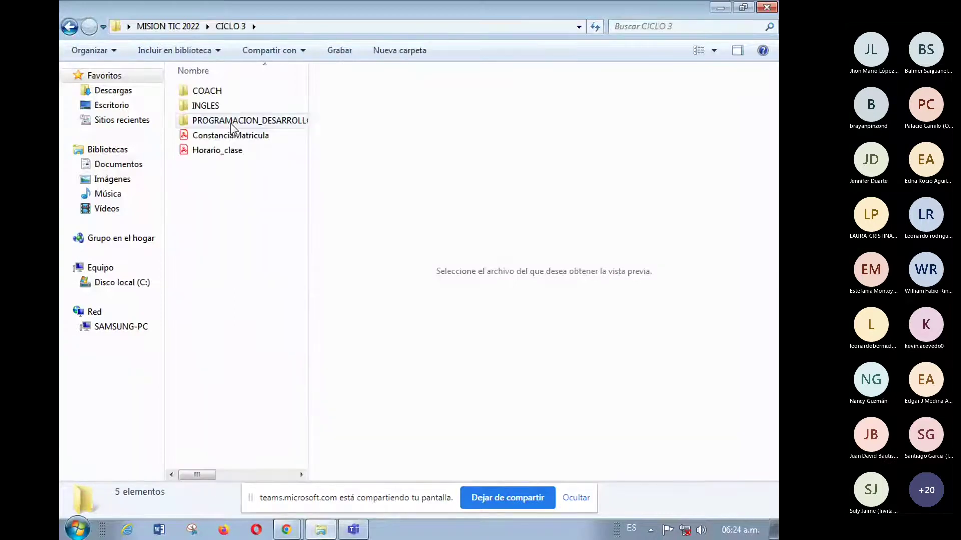
pyautogui.click(68, 27)
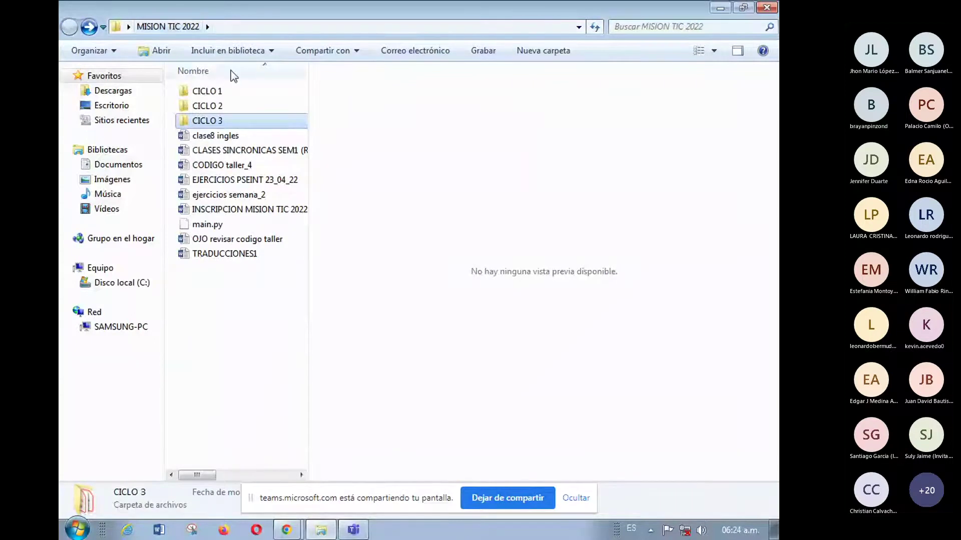
pyautogui.doubleClick(222, 124)
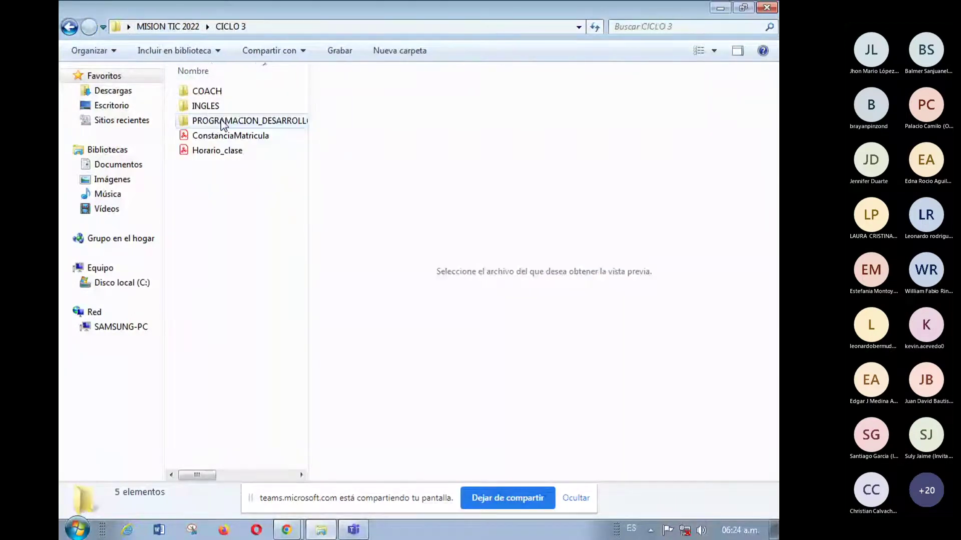
pyautogui.click(222, 124)
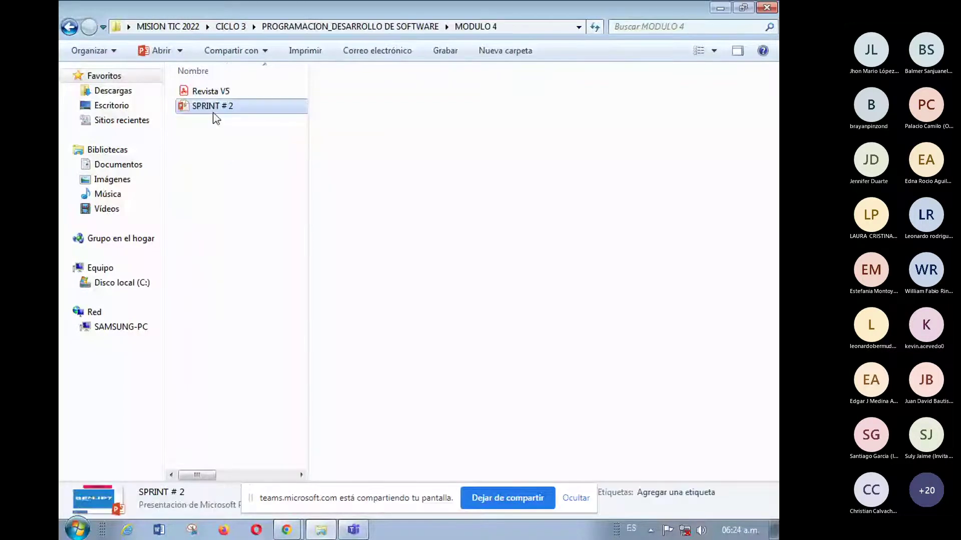
pyautogui.doubleClick(216, 119)
# Step: Join the meeting from the Teams desktop app with the camera and microphone turned off
pyautogui.click(354, 532)
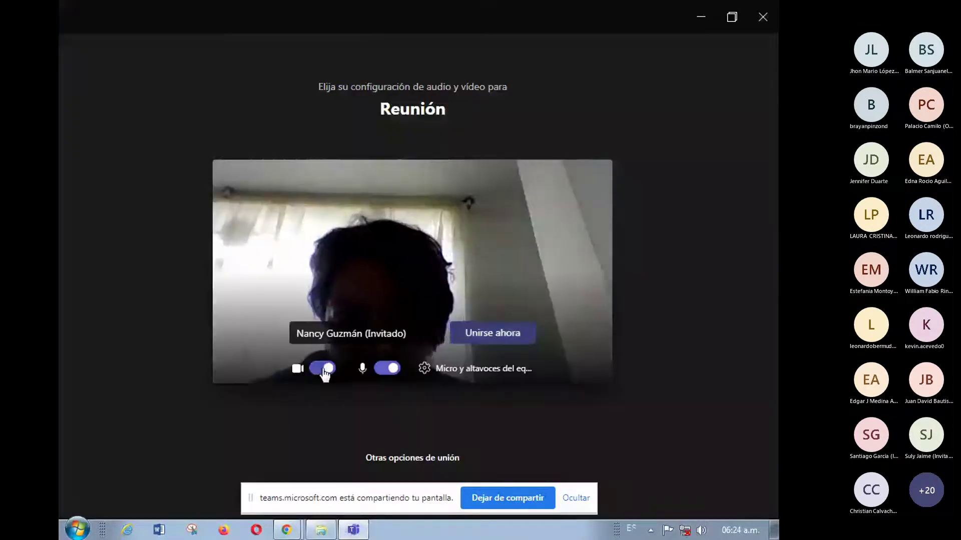
pyautogui.click(323, 369)
pyautogui.click(386, 369)
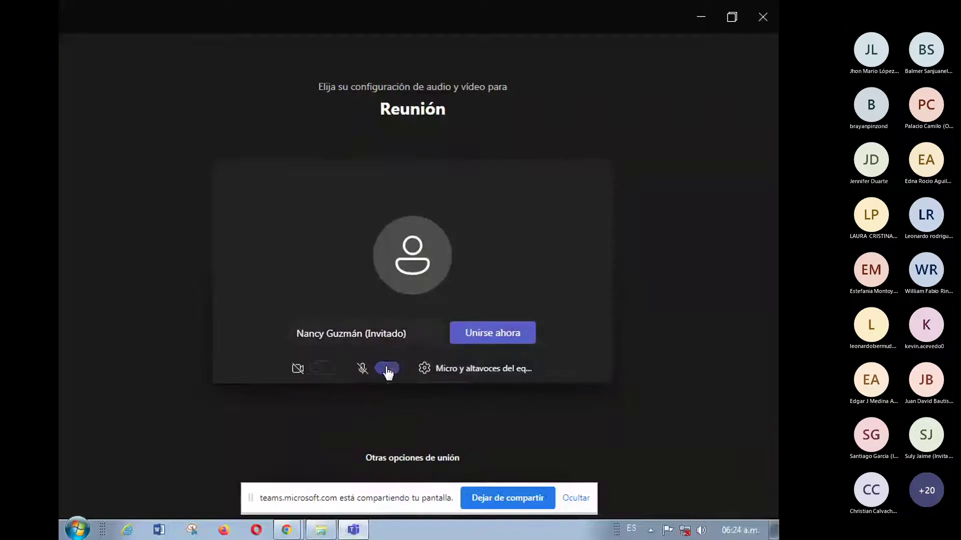
pyautogui.click(506, 337)
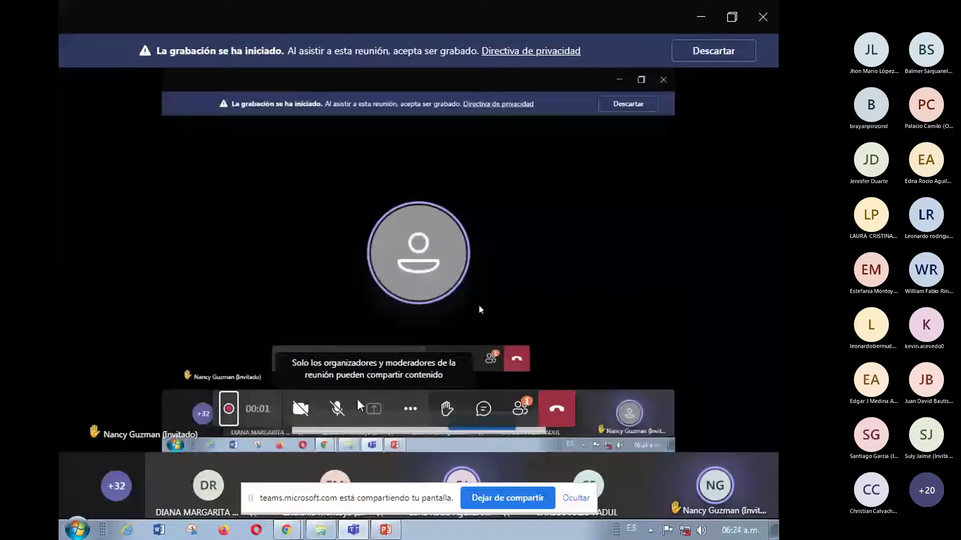
# Step: Unmute the microphone in the Teams meeting and bring the meeting window back from the MODULO 4 folder
pyautogui.click(338, 409)
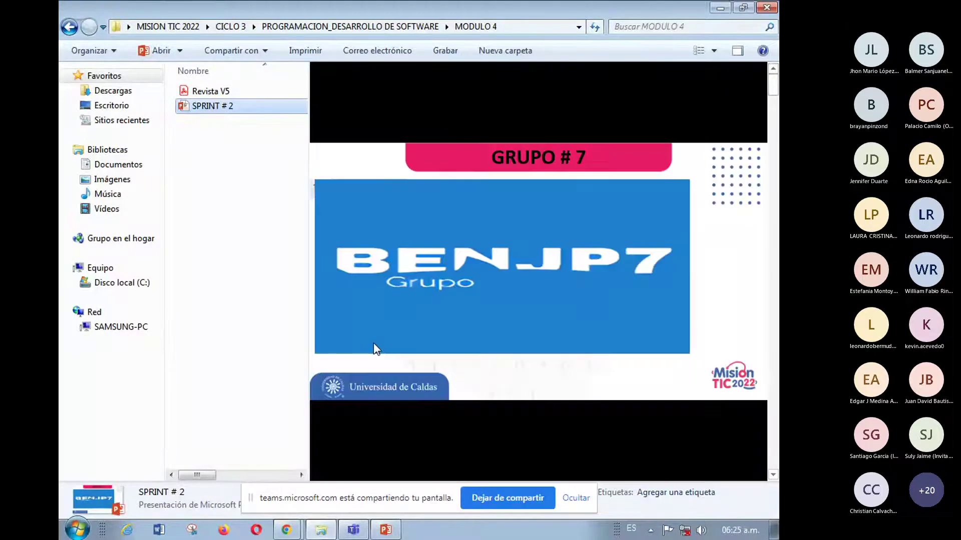
pyautogui.moveTo(354, 533)
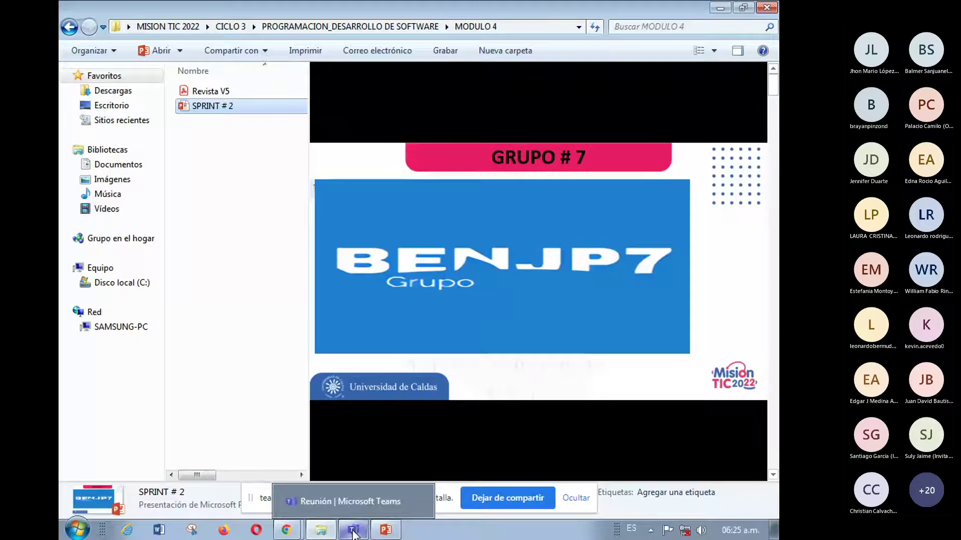
pyautogui.click(354, 532)
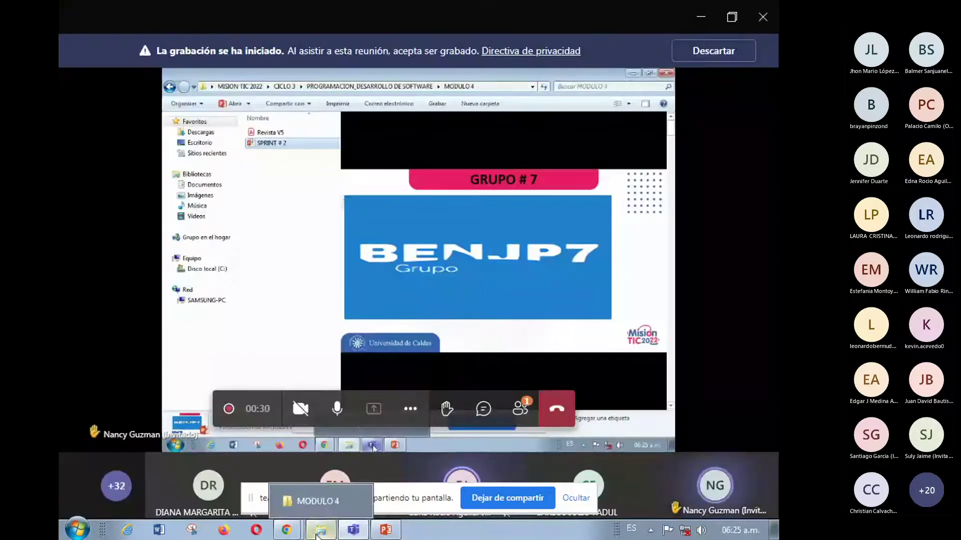
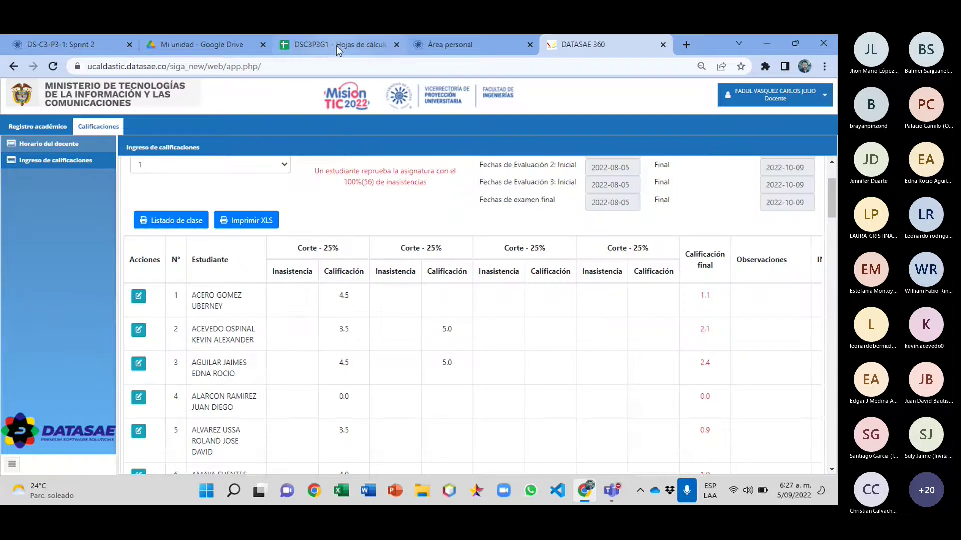
# Step: Look up the group 7 student in row 33 of DSC3P3G1 and save 5 as student 58's second Corte grade in DATASAE
pyautogui.click(336, 46)
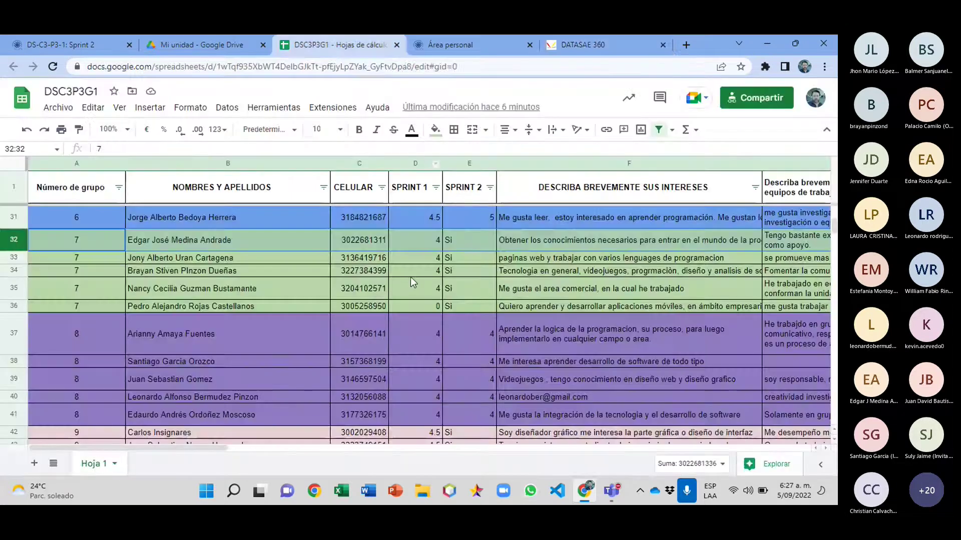
pyautogui.click(12, 258)
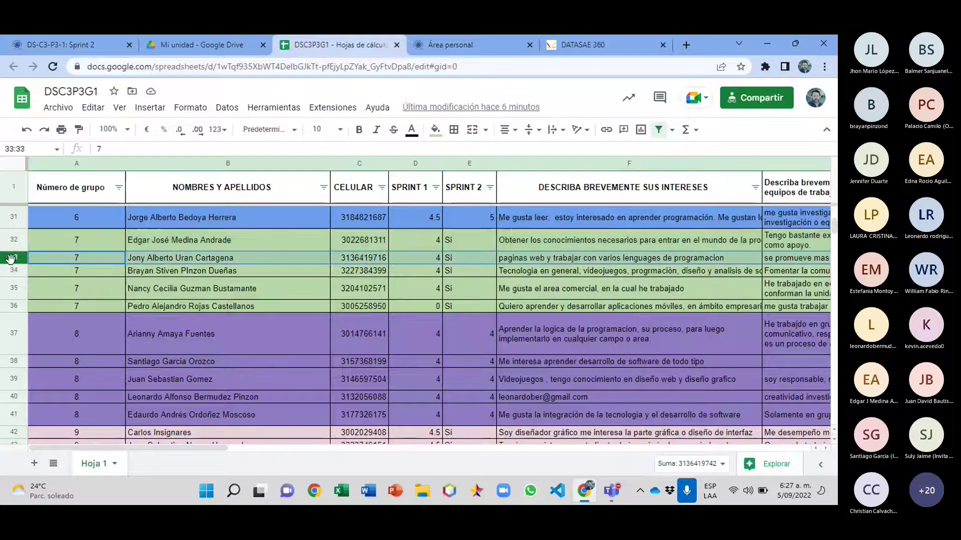
pyautogui.click(606, 46)
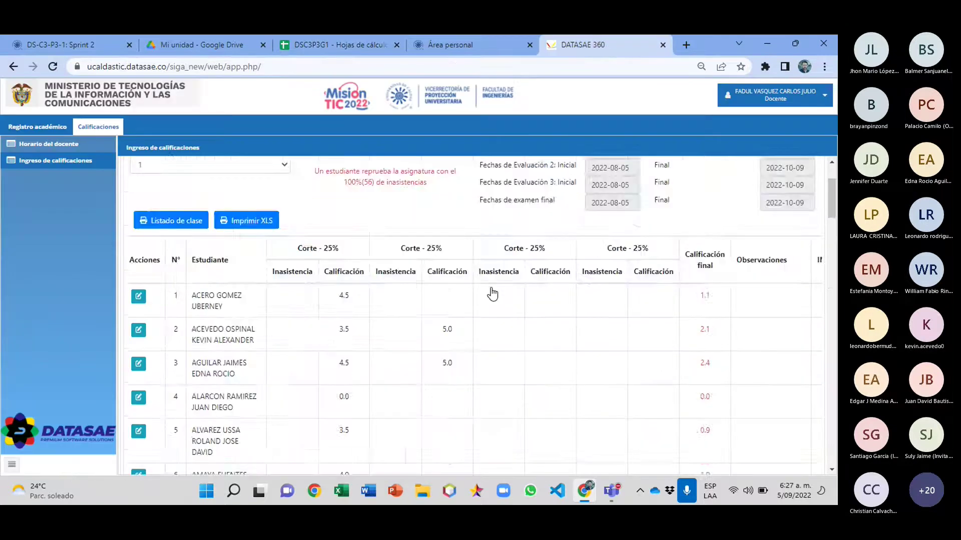
pyautogui.scroll(-20, 483, 325)
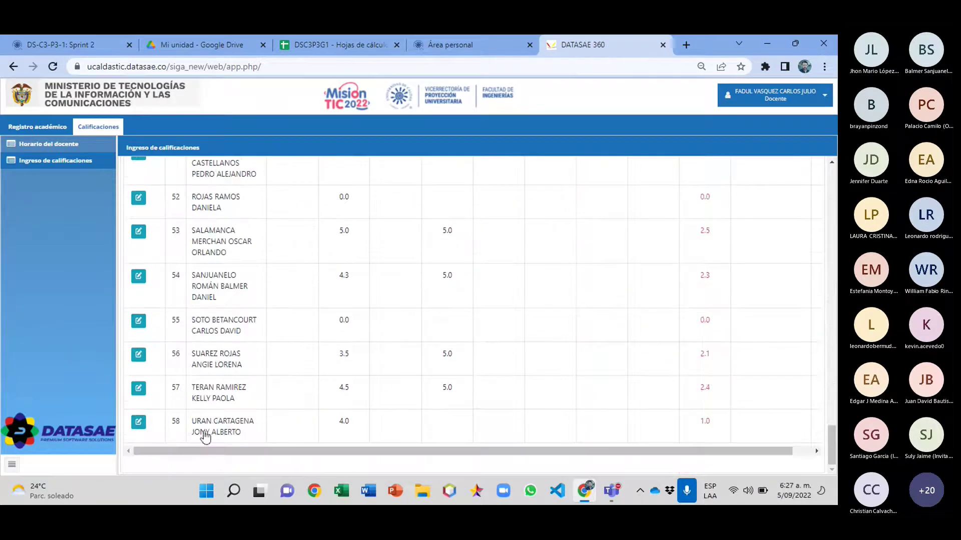
pyautogui.click(139, 422)
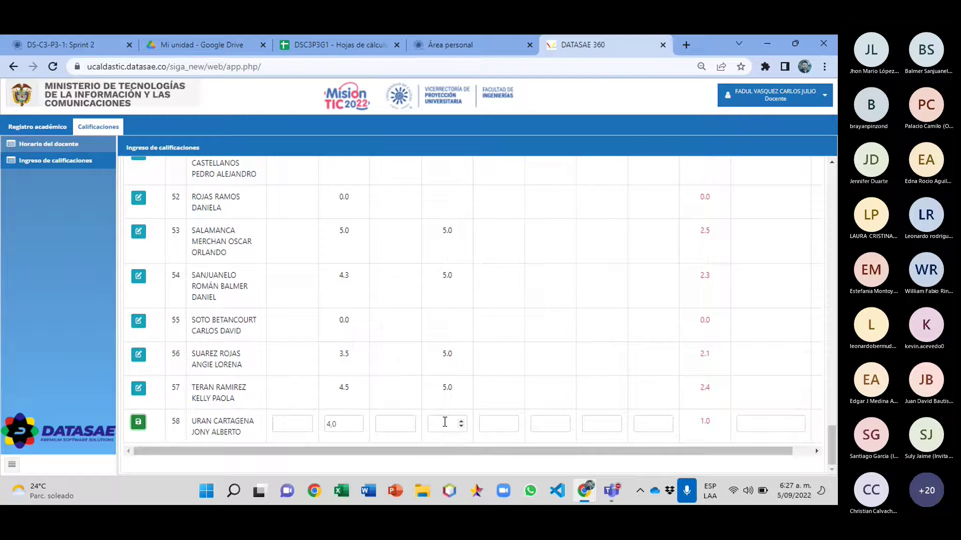
pyautogui.click(445, 421)
pyautogui.write('5')
pyautogui.press('Return')
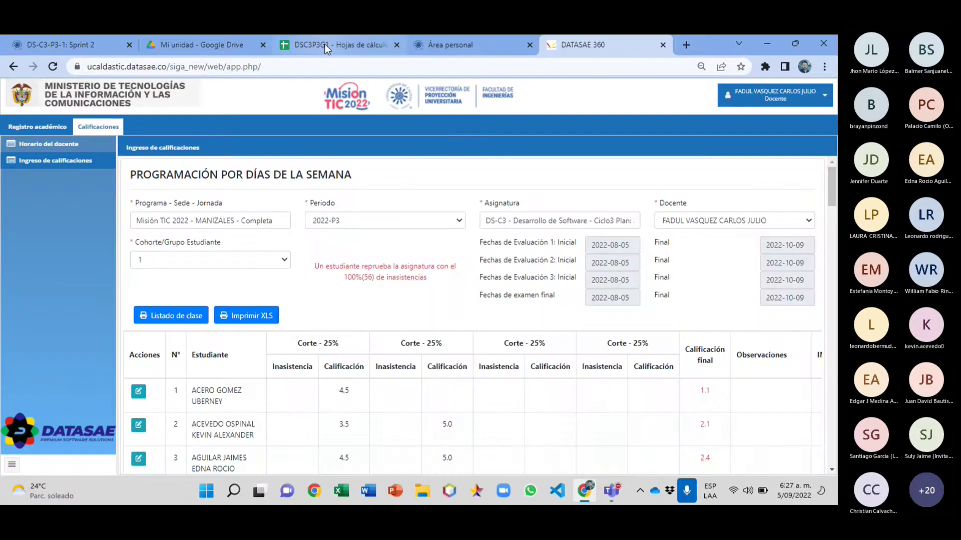
# Step: In DSC3P3G1, set the SPRINT 2 grade of all five group 7 students, rows 32 to 36, to 5
pyautogui.click(325, 44)
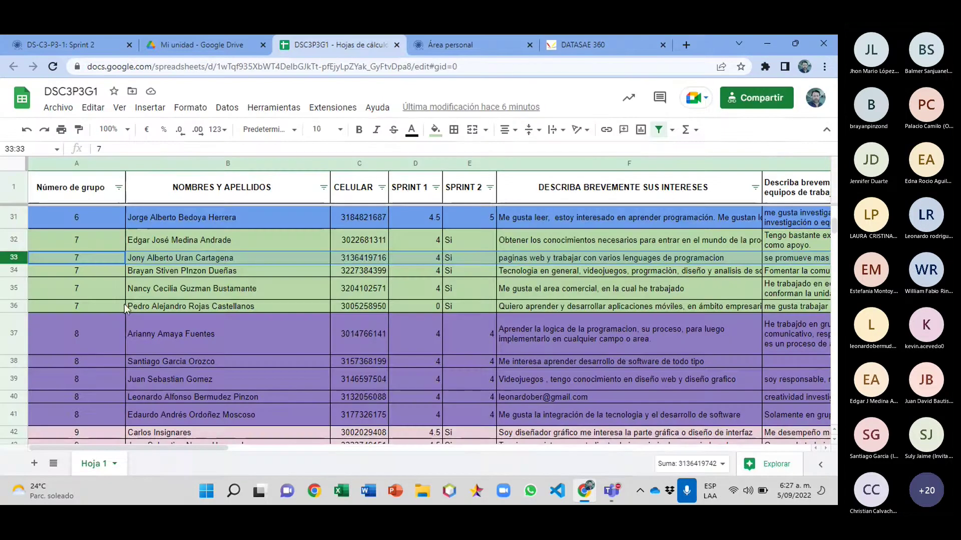
pyautogui.click(22, 272)
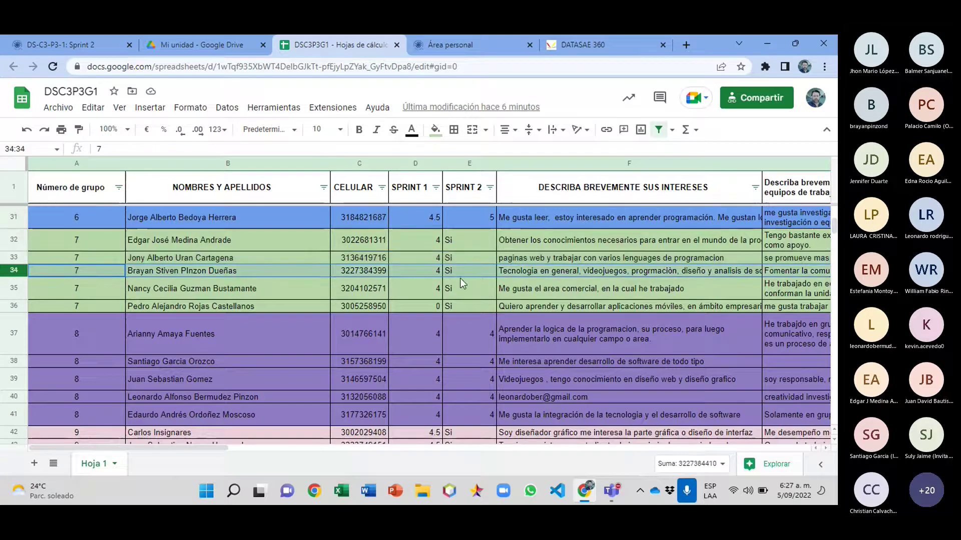
pyautogui.click(470, 238)
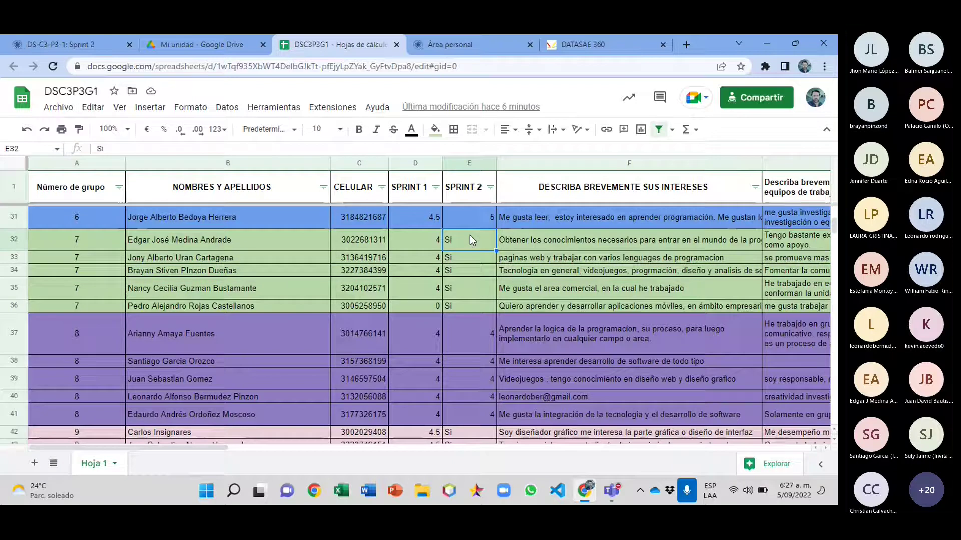
pyautogui.write('5')
pyautogui.press('Return')
pyautogui.write('5')
pyautogui.press('Return')
pyautogui.write('5')
pyautogui.press('Return')
pyautogui.write('5')
pyautogui.press('Return')
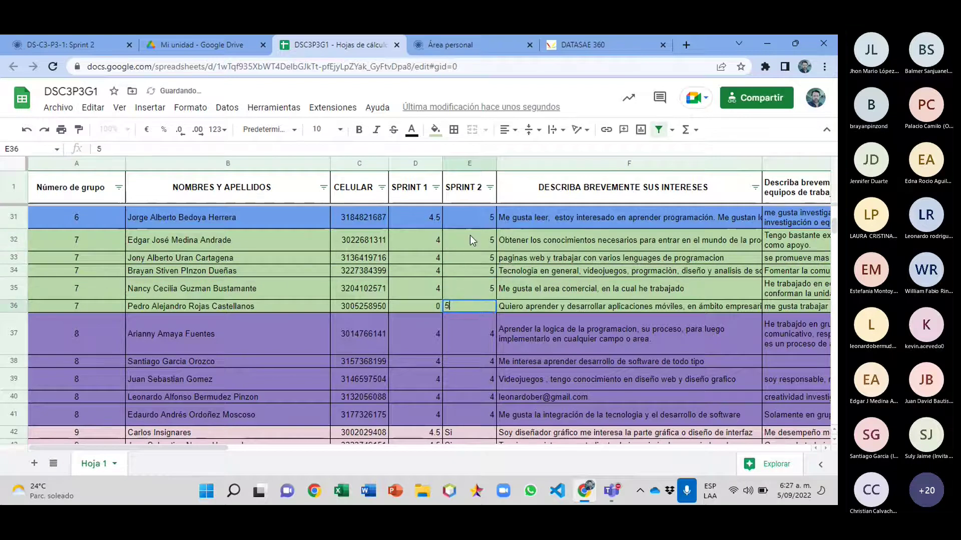
pyautogui.write('5')
pyautogui.press('Return')
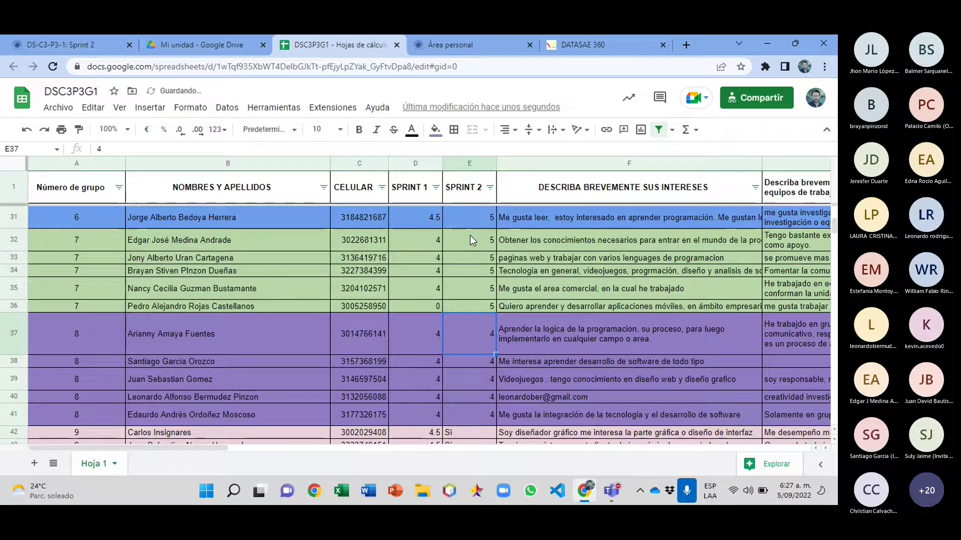
# Step: Mark row 34 in DSC3P3G1 and save 5 as the second Corte grade of that student, number 44 in DATASAE
pyautogui.click(15, 271)
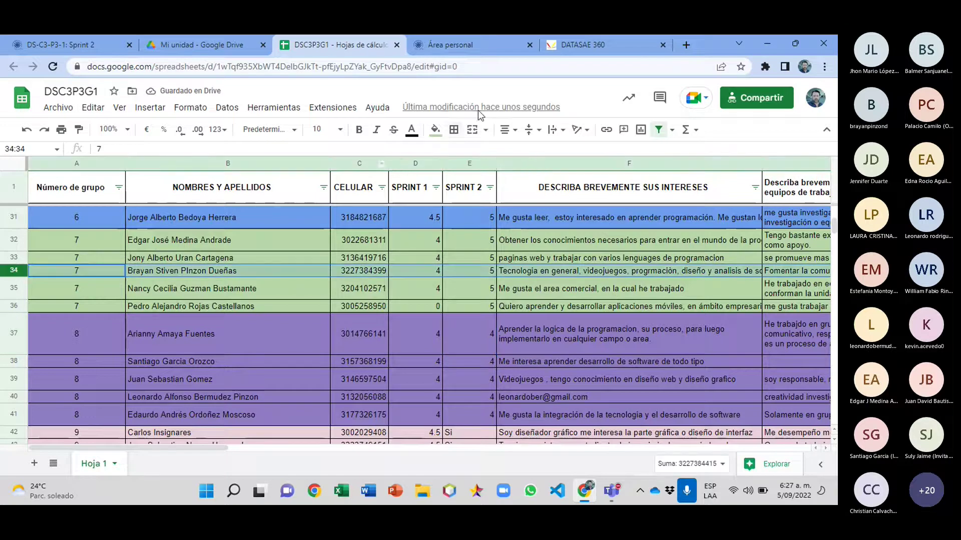
pyautogui.click(587, 49)
pyautogui.scroll(-15, 421, 290)
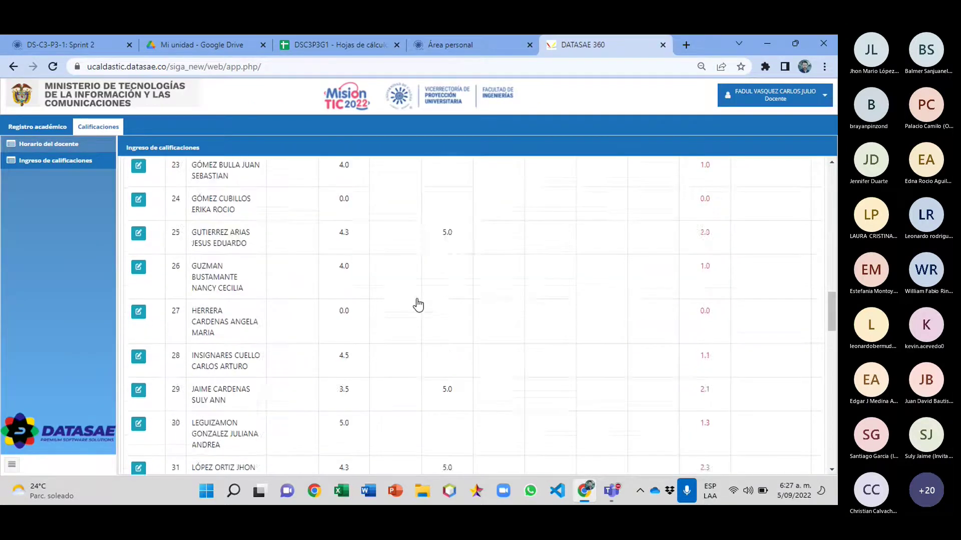
pyautogui.scroll(-8, 419, 305)
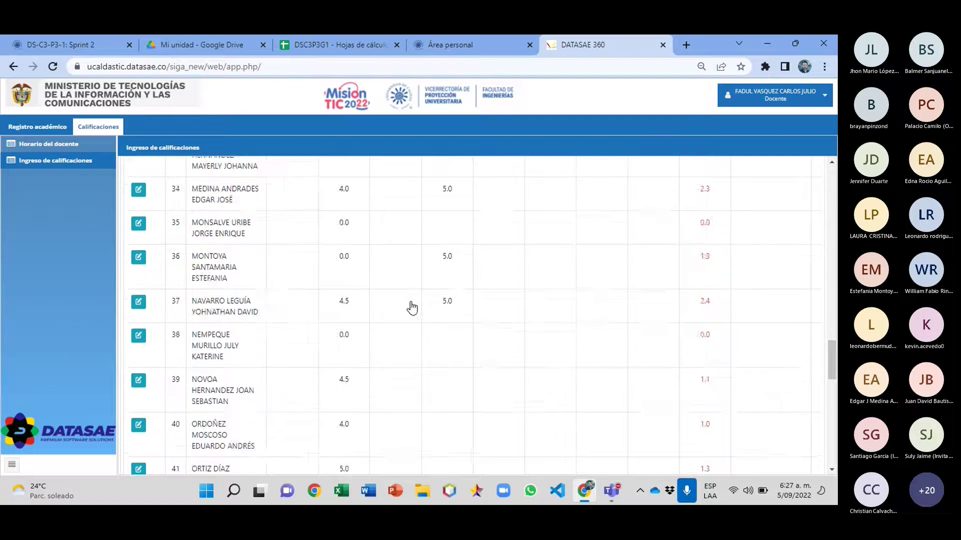
pyautogui.scroll(-6, 412, 307)
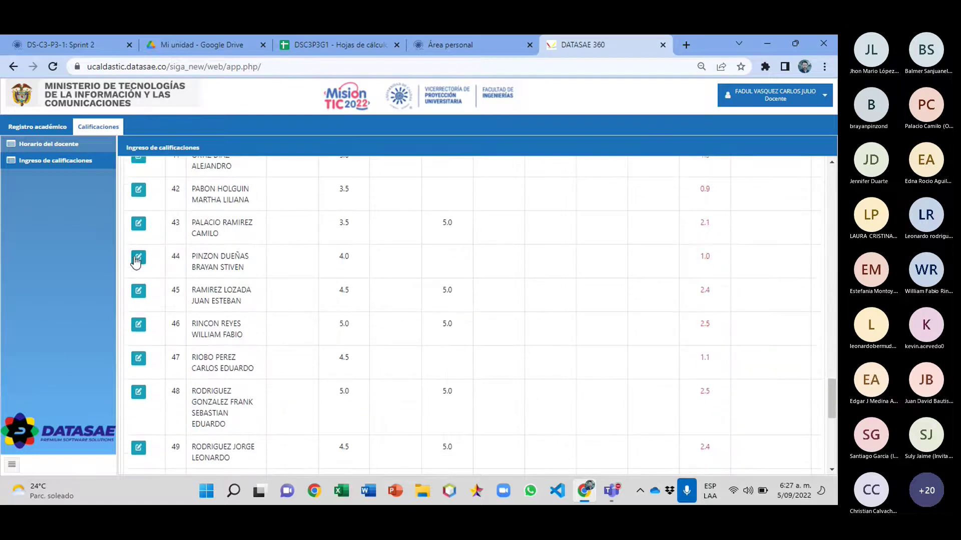
pyautogui.click(138, 257)
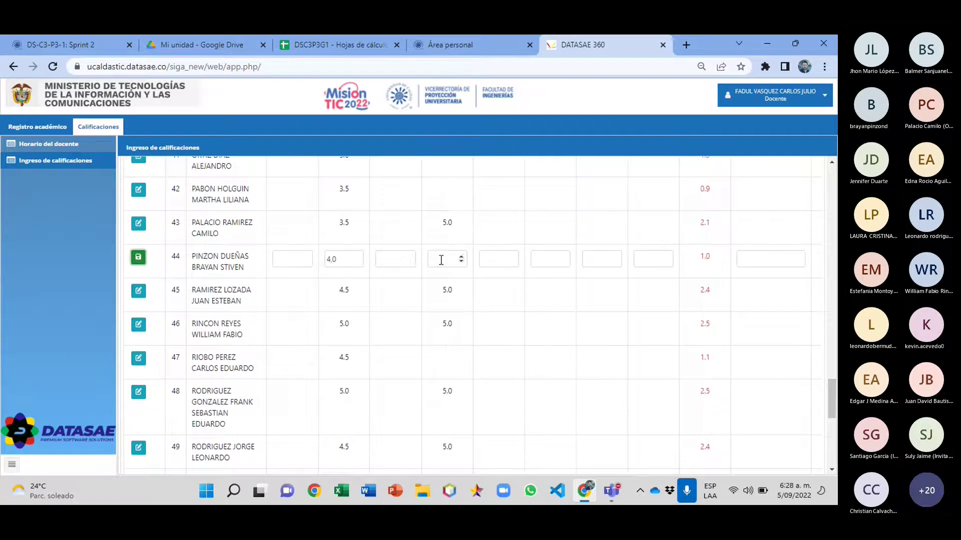
pyautogui.click(441, 260)
pyautogui.write('5')
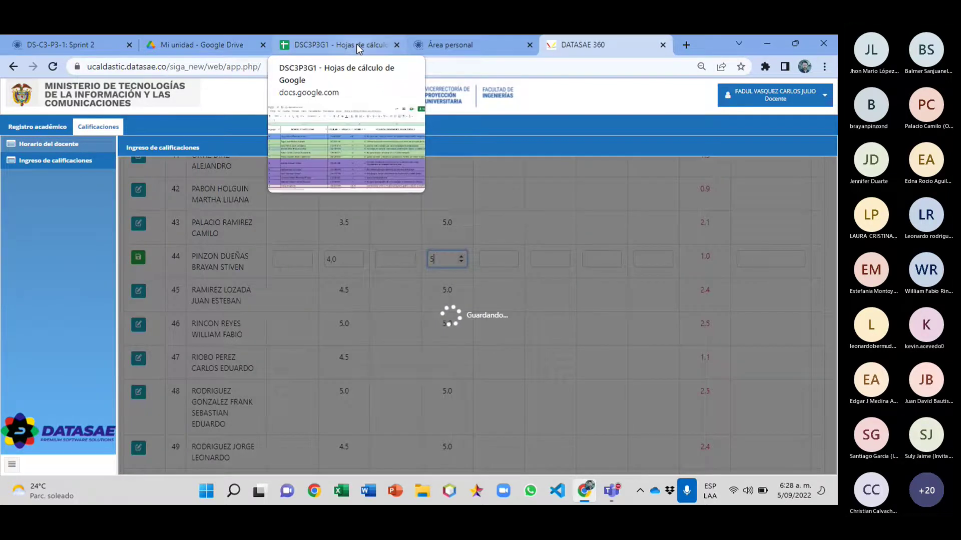
pyautogui.write(',')
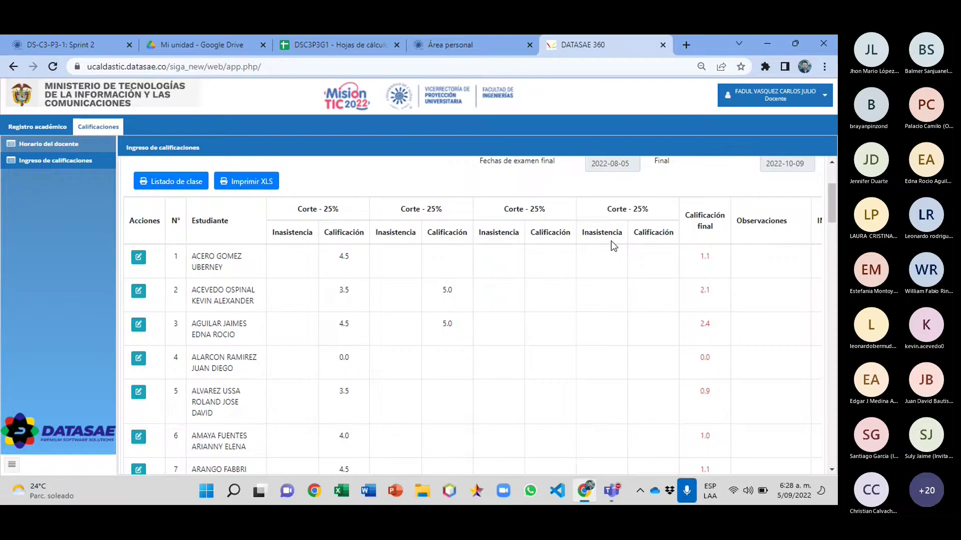
# Step: Mark row 35 in DSC3P3G1 and save 5 as the second Corte grade of that student, number 26 in DATASAE
pyautogui.click(350, 44)
pyautogui.click(20, 289)
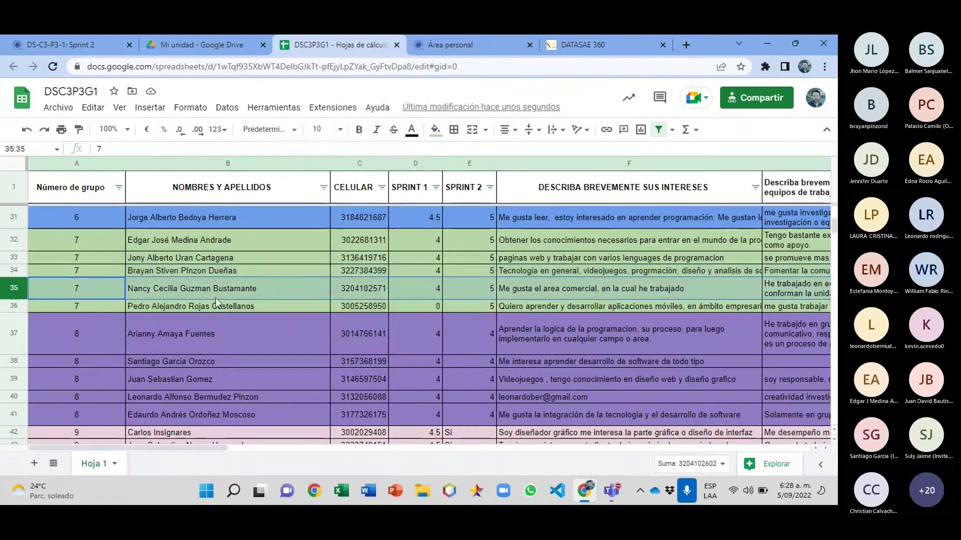
pyautogui.click(619, 50)
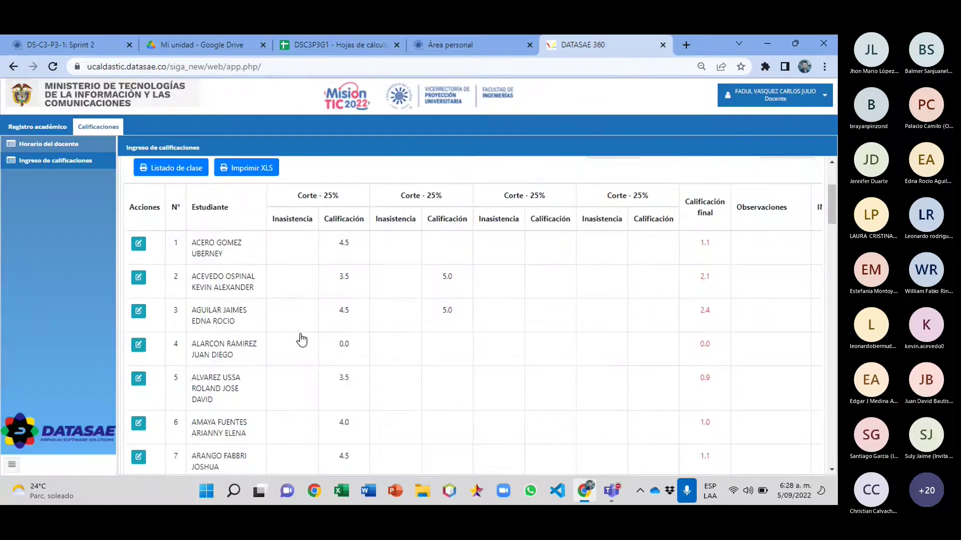
pyautogui.scroll(-10, 292, 365)
pyautogui.scroll(-15, 292, 365)
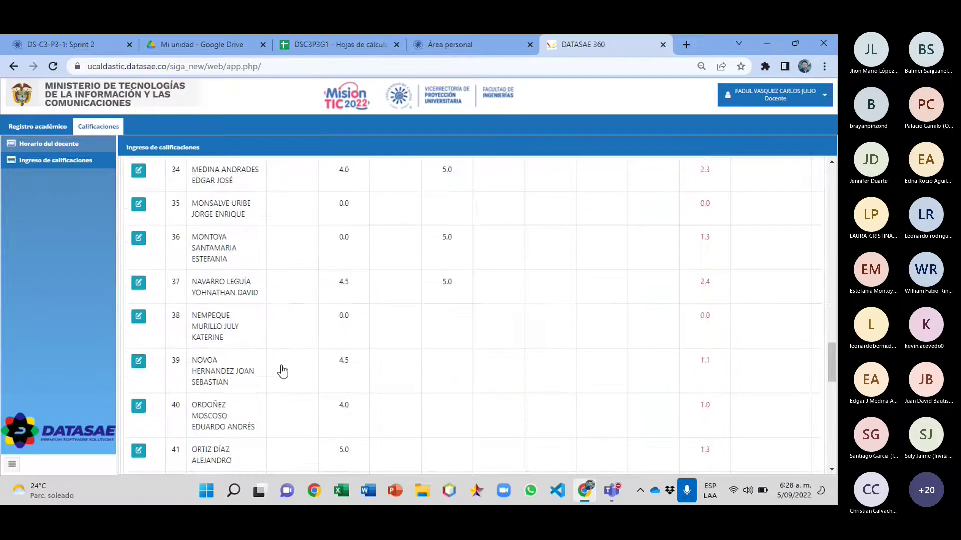
pyautogui.scroll(-3, 280, 371)
pyautogui.scroll(15, 279, 370)
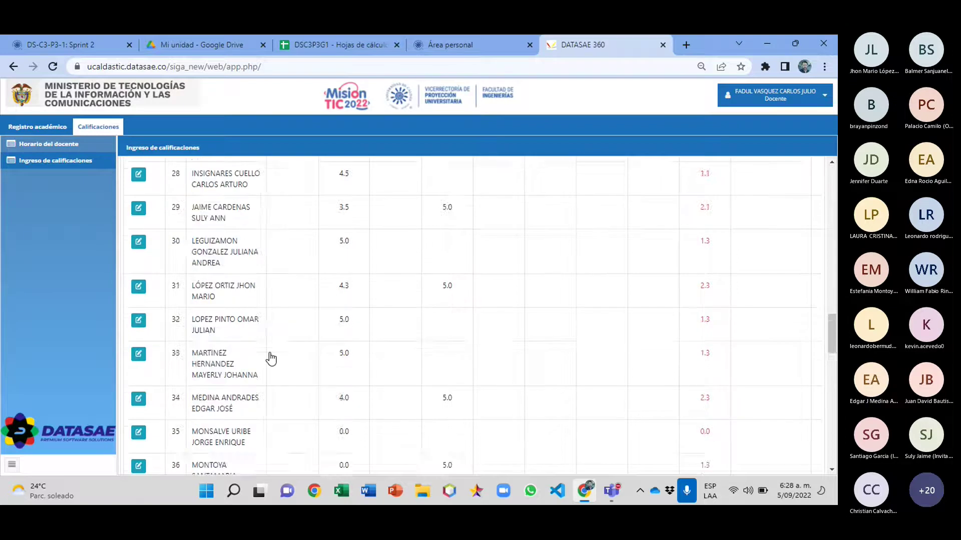
pyautogui.scroll(2, 271, 359)
pyautogui.scroll(3, 255, 342)
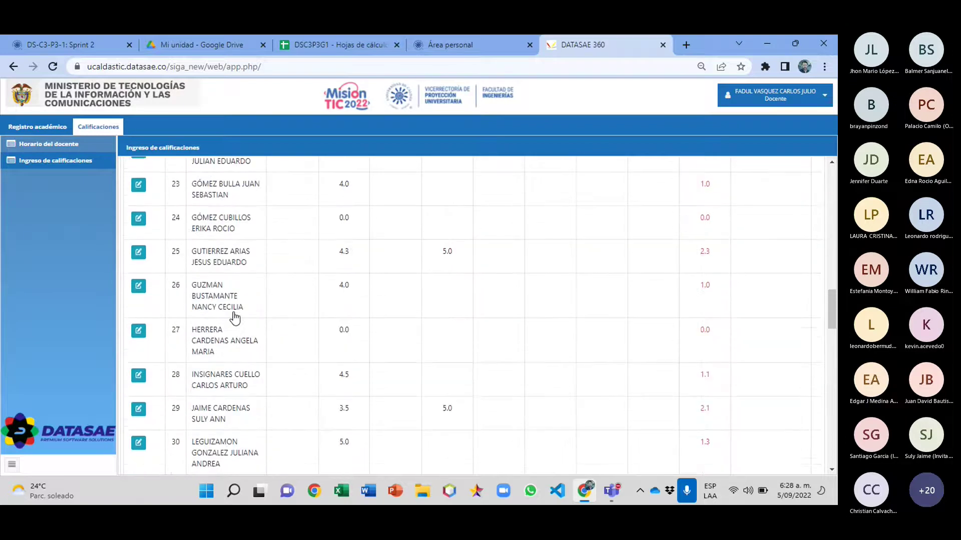
pyautogui.click(139, 287)
pyautogui.click(442, 288)
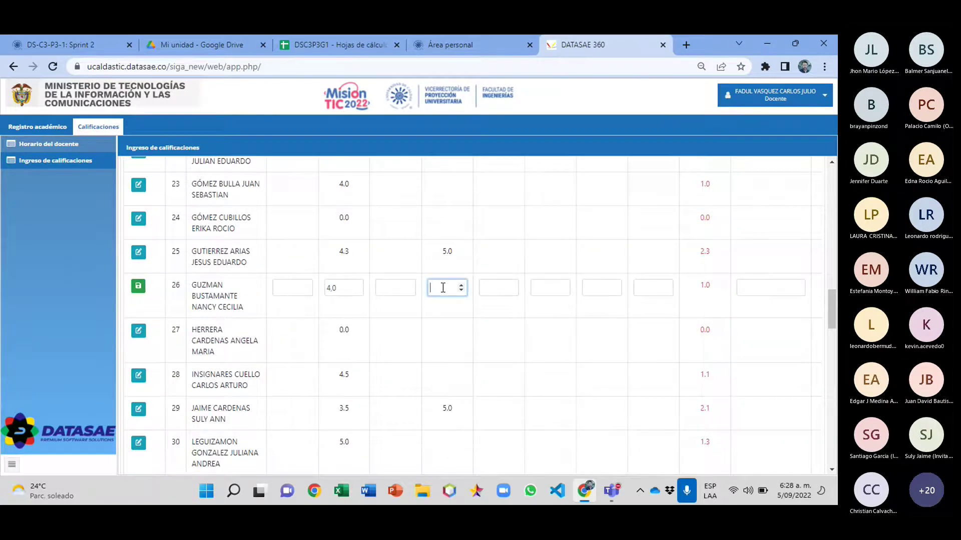
pyautogui.write('5')
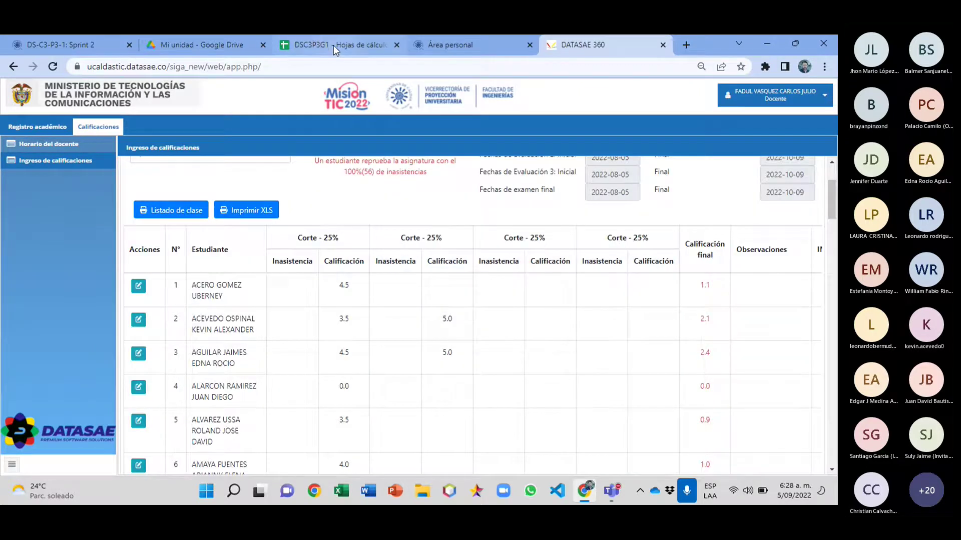
# Step: Transfer the row 36 student's SPRINT 2 grade of 5 to student 51's second Corte in DATASAE, save it and return to DSC3P3G1
pyautogui.click(334, 45)
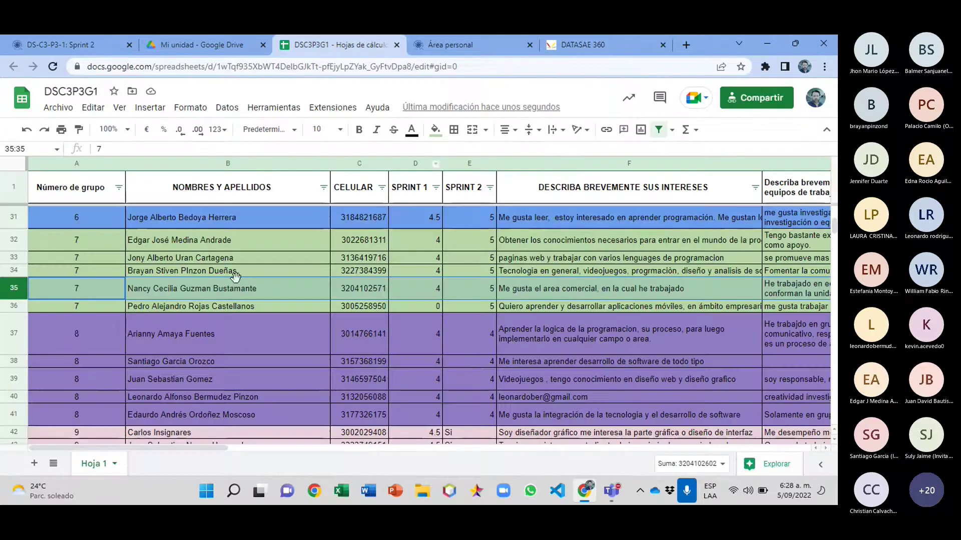
pyautogui.click(13, 304)
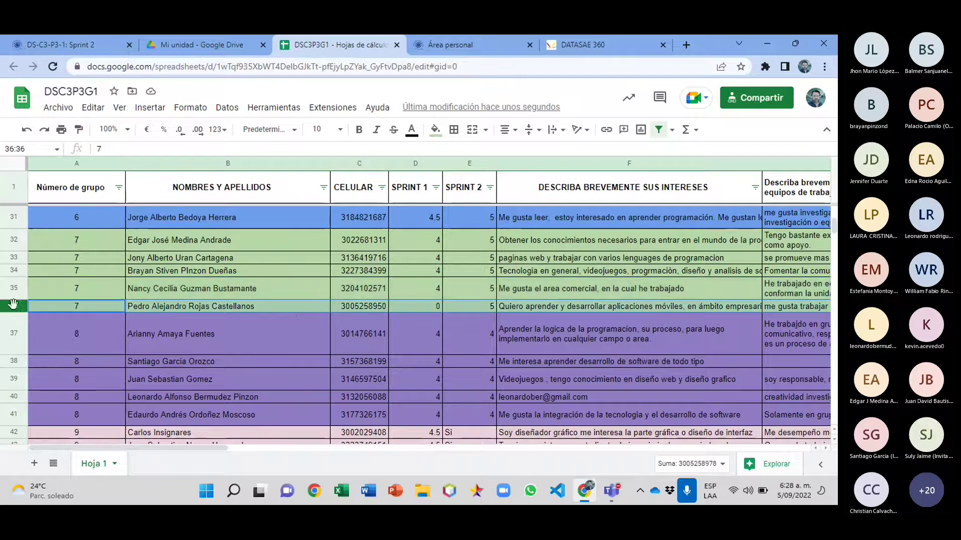
pyautogui.click(597, 44)
pyautogui.scroll(-15, 449, 281)
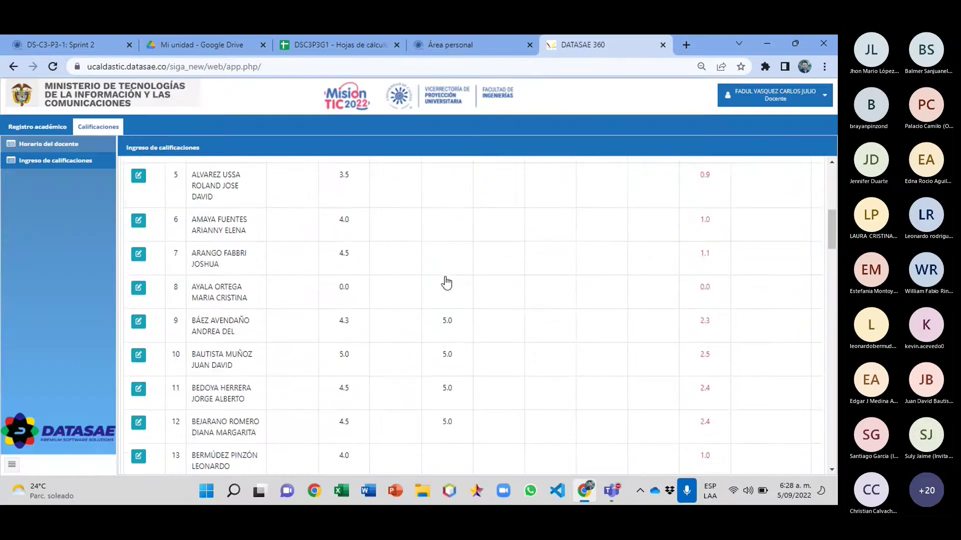
pyautogui.scroll(-12, 446, 284)
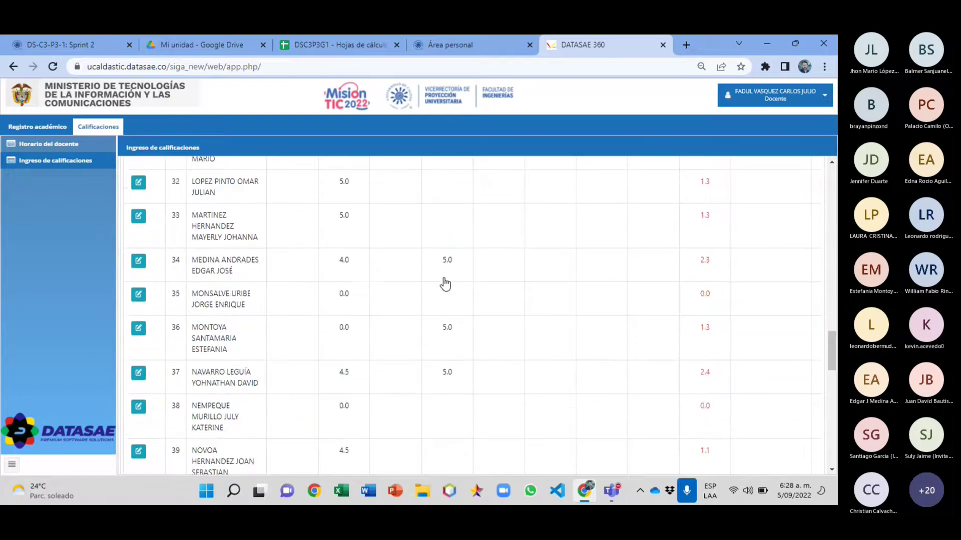
pyautogui.scroll(-3, 445, 285)
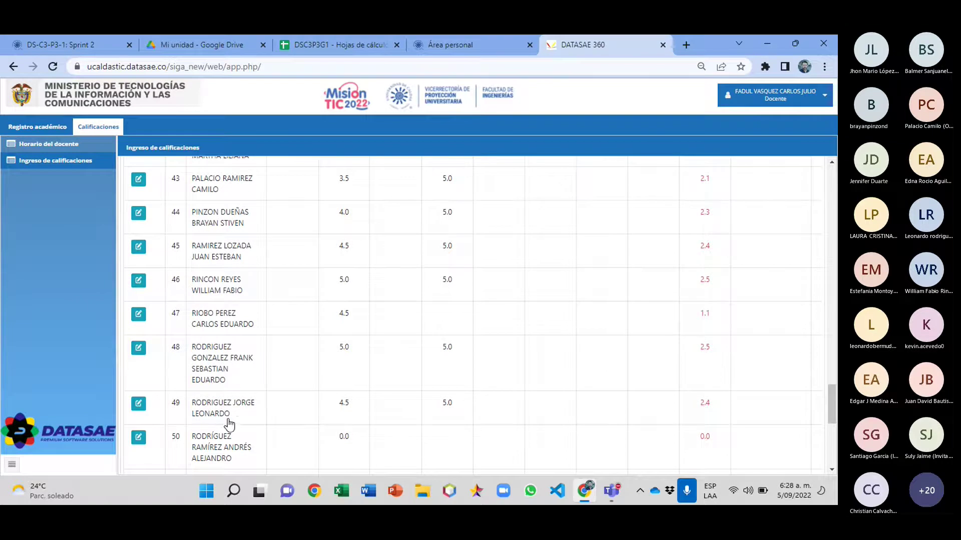
pyautogui.scroll(-3, 242, 407)
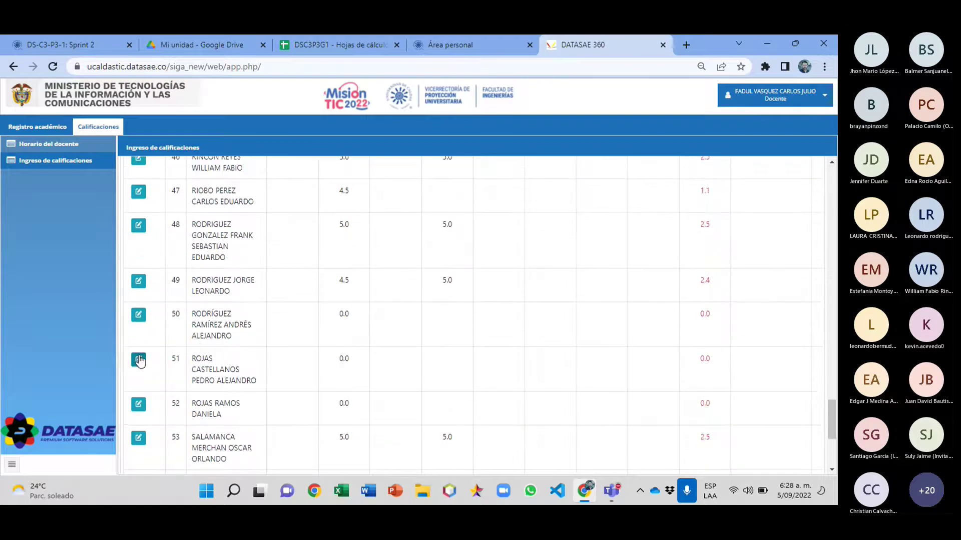
pyautogui.click(138, 360)
pyautogui.click(440, 361)
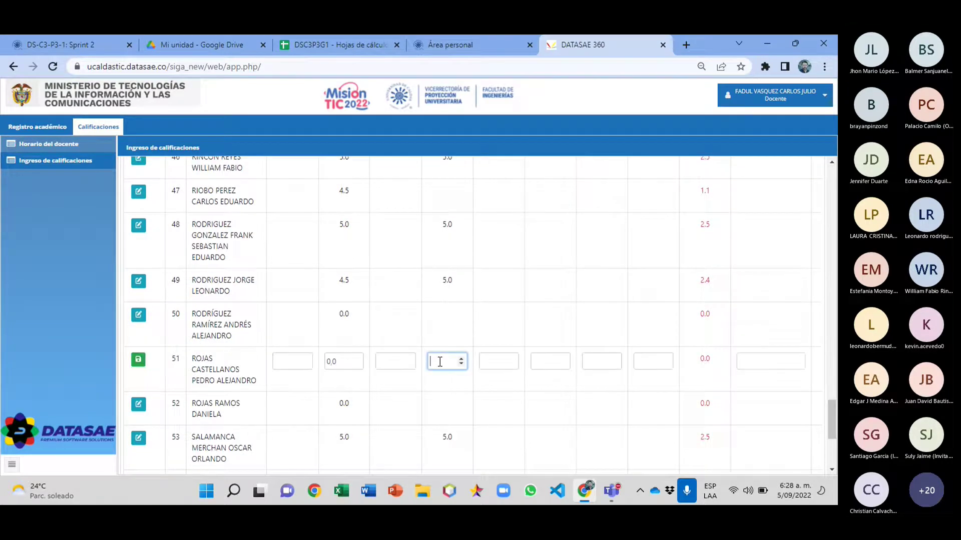
pyautogui.press('Return')
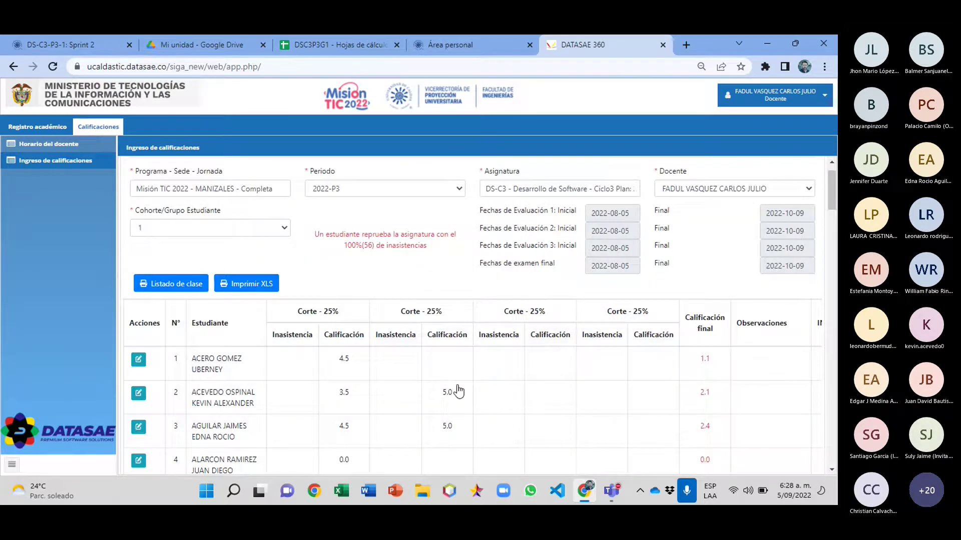
pyautogui.click(353, 44)
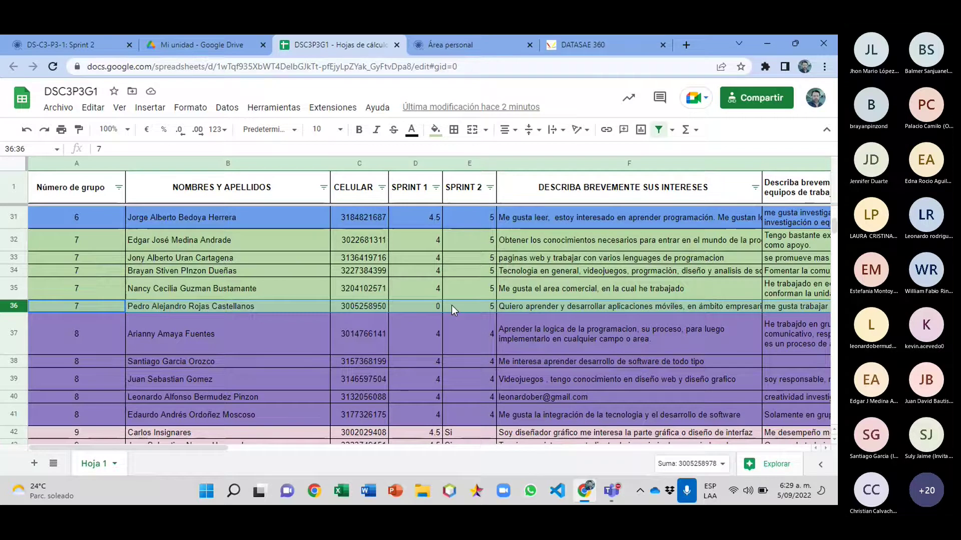
# Step: Check the grade entry page in DATASAE 360 and return to the DSC3P3G1 sheet to view the rows of groups 8 and 9
pyautogui.click(553, 47)
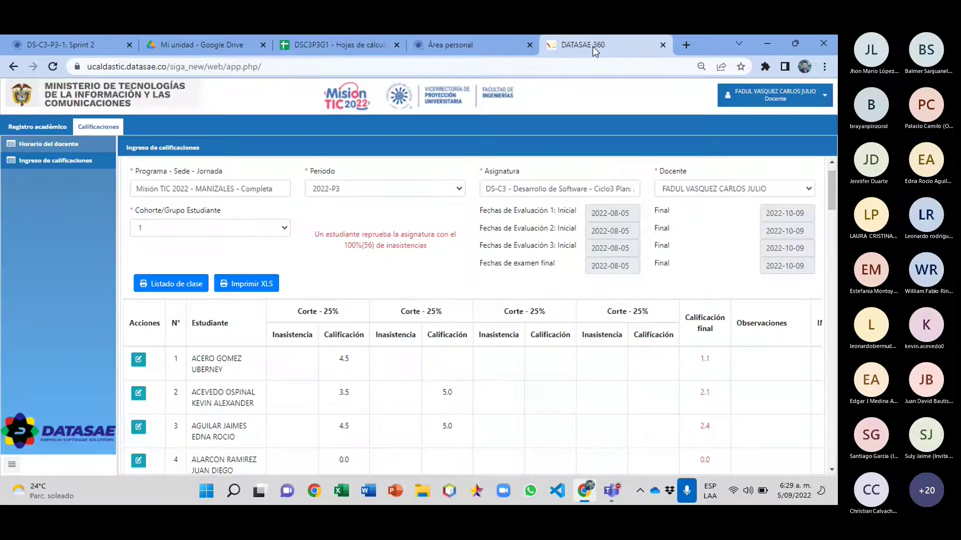
pyautogui.click(344, 44)
pyautogui.scroll(-3, 345, 305)
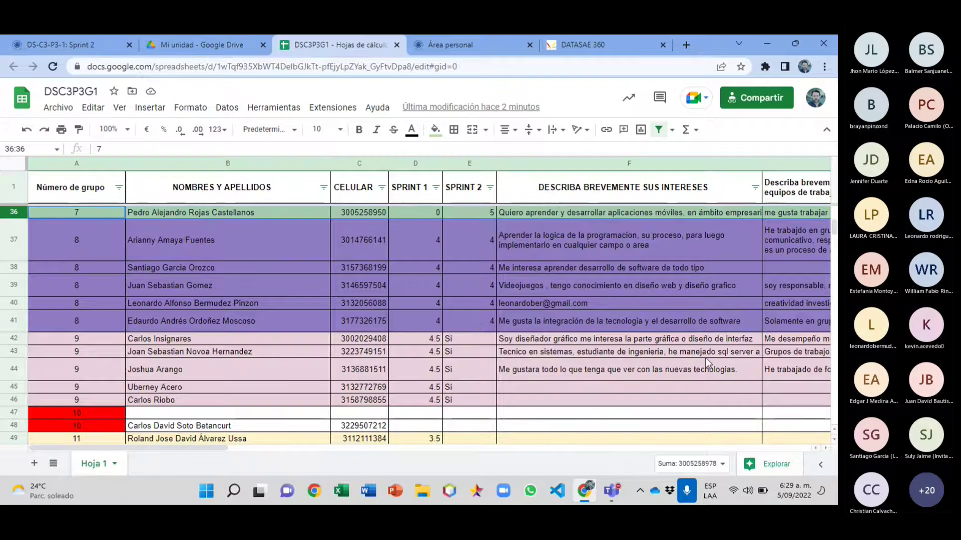
# Step: Switch to the Teams meeting, mute the guest who is speaking with a raised hand and lower the raised hand
pyautogui.hotkey('alt', 'Tab')
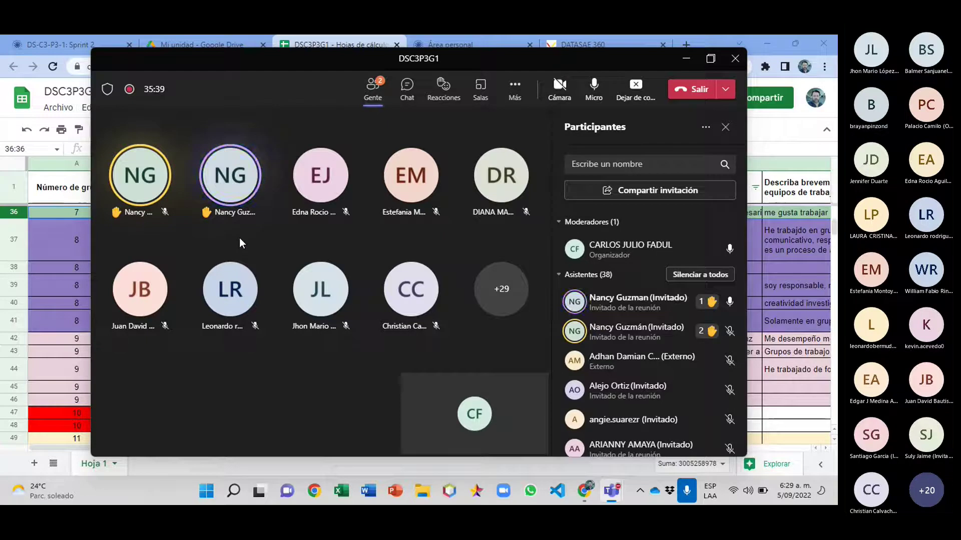
pyautogui.click(252, 214)
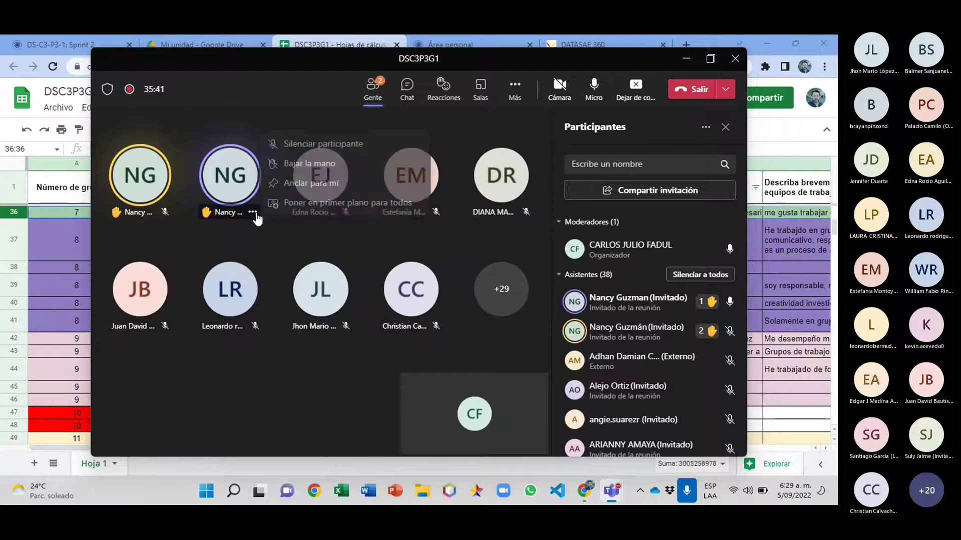
pyautogui.click(323, 144)
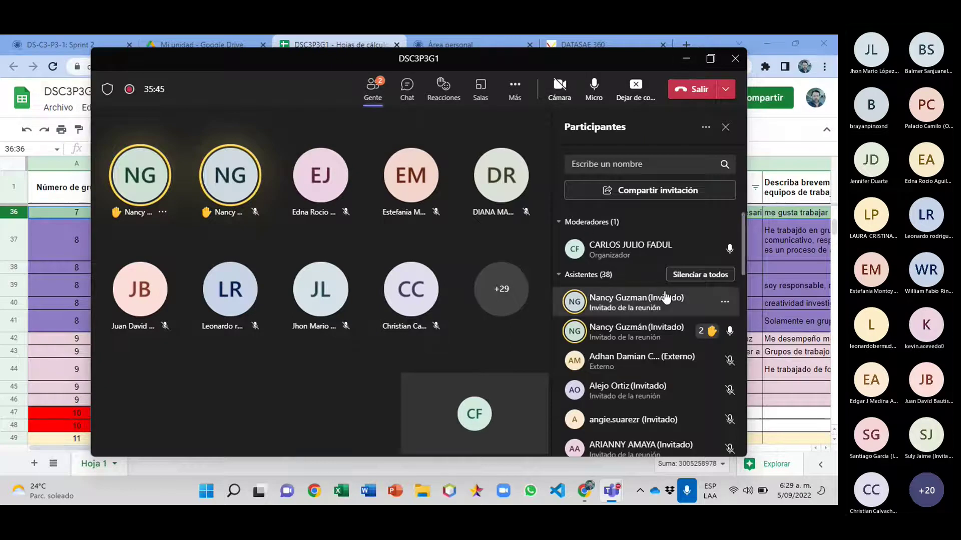
pyautogui.click(724, 302)
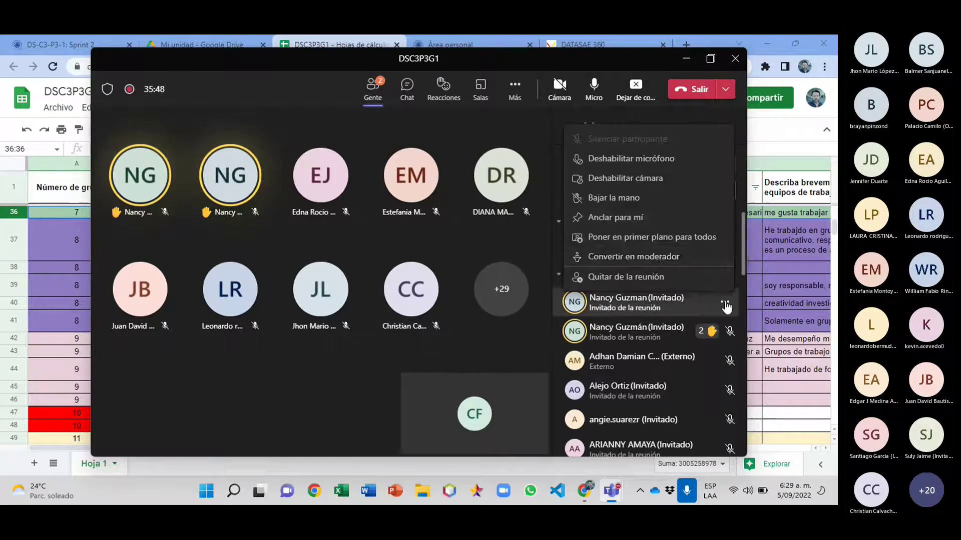
pyautogui.click(618, 198)
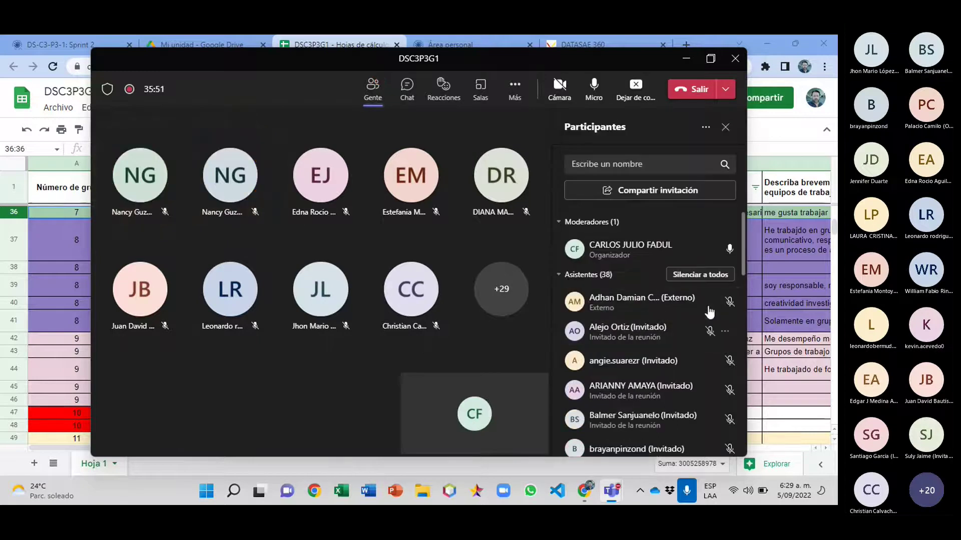
pyautogui.click(686, 59)
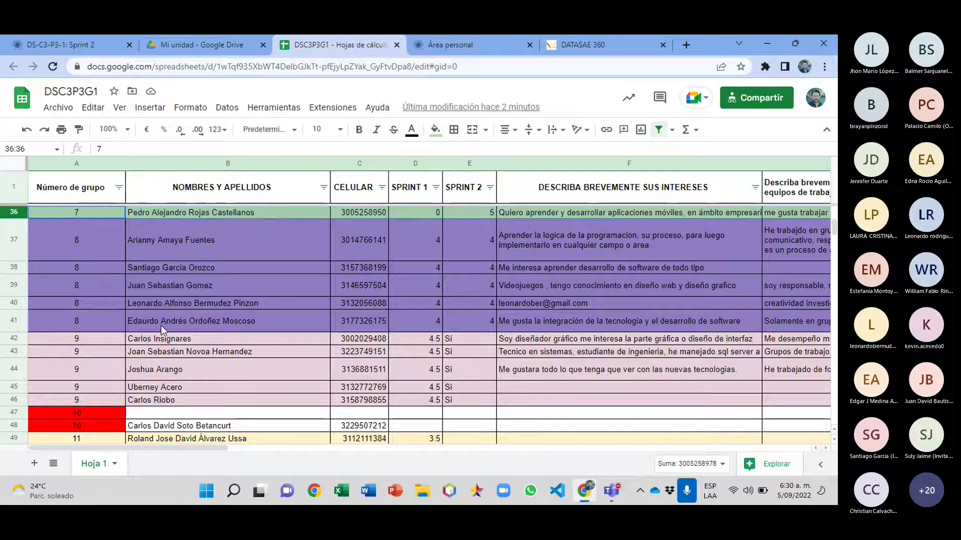
# Step: Promote the guest with the raised hand to moderator in the Teams meeting and stop sharing the screen
pyautogui.click(735, 410)
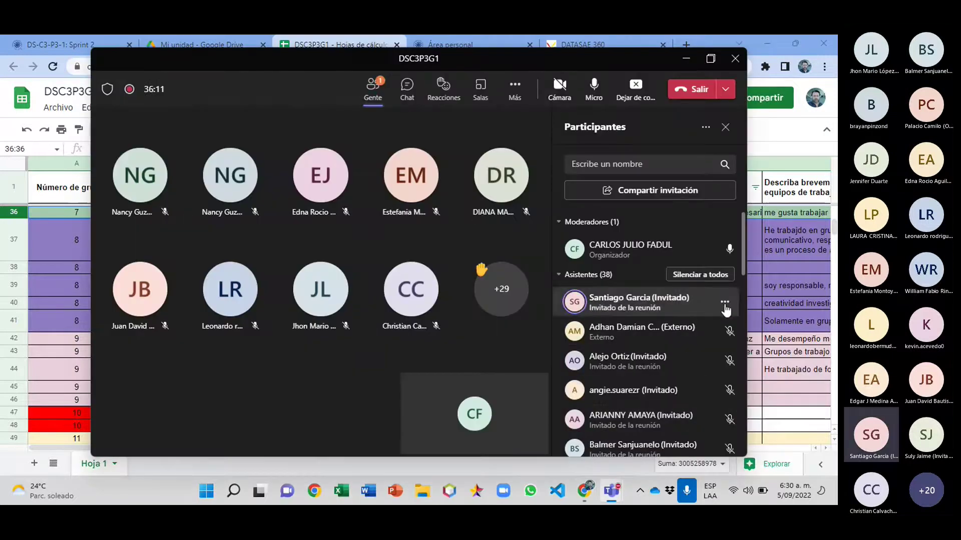
pyautogui.click(725, 303)
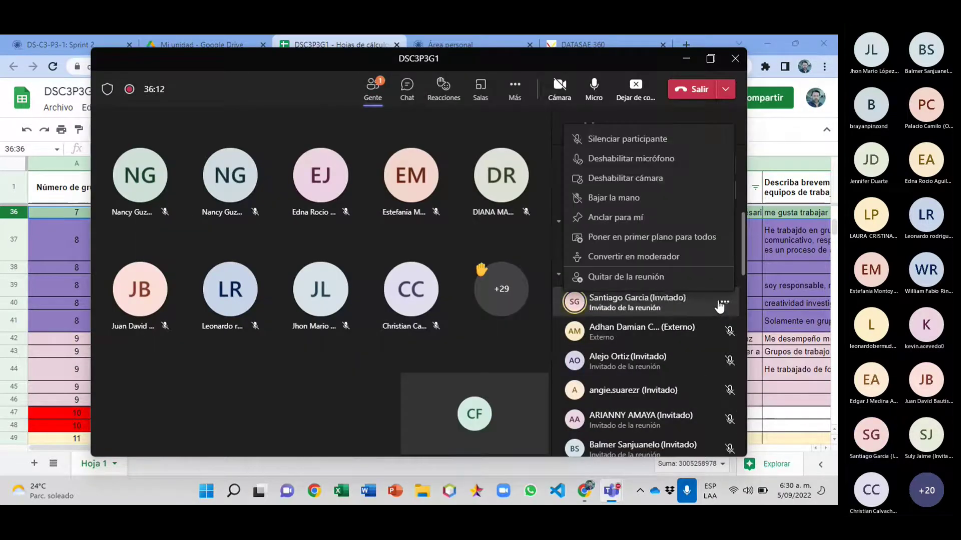
pyautogui.click(614, 257)
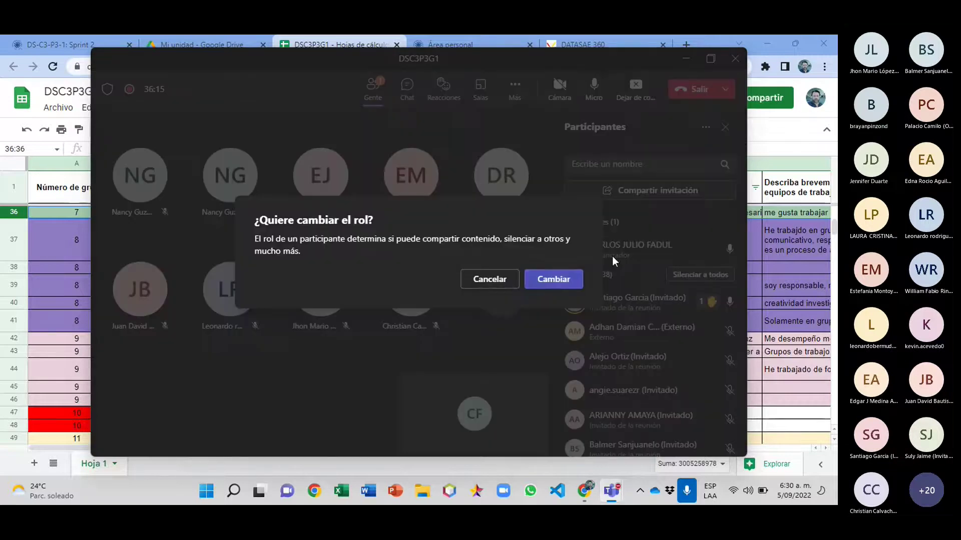
pyautogui.click(553, 278)
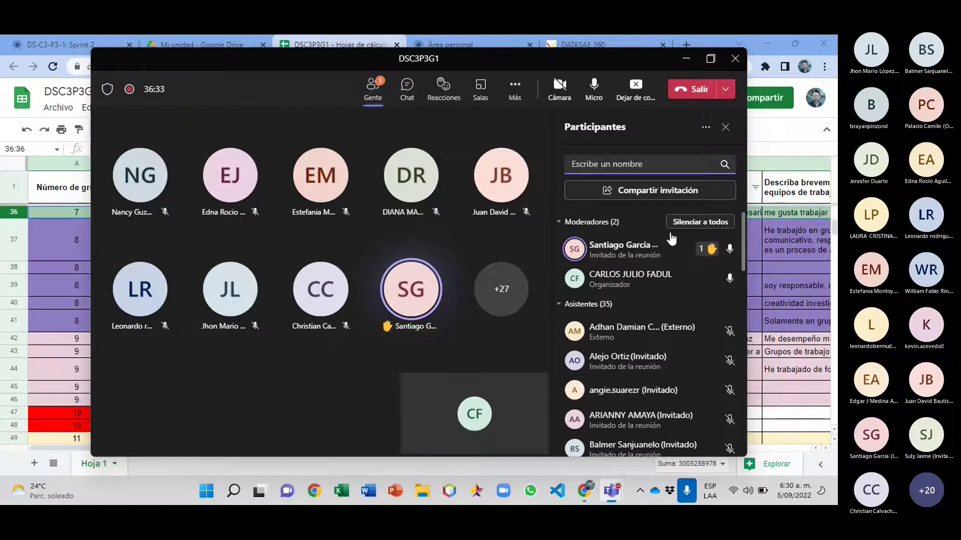
pyautogui.click(636, 88)
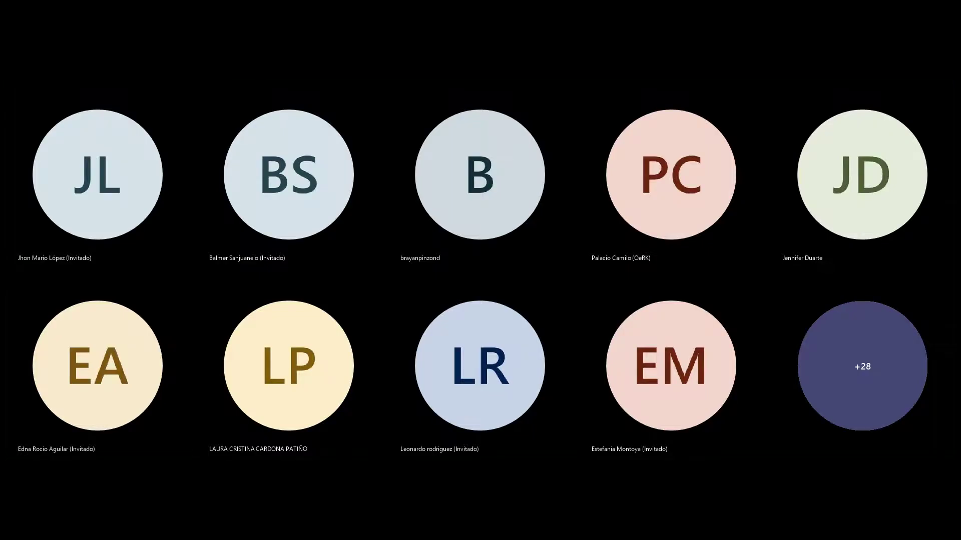
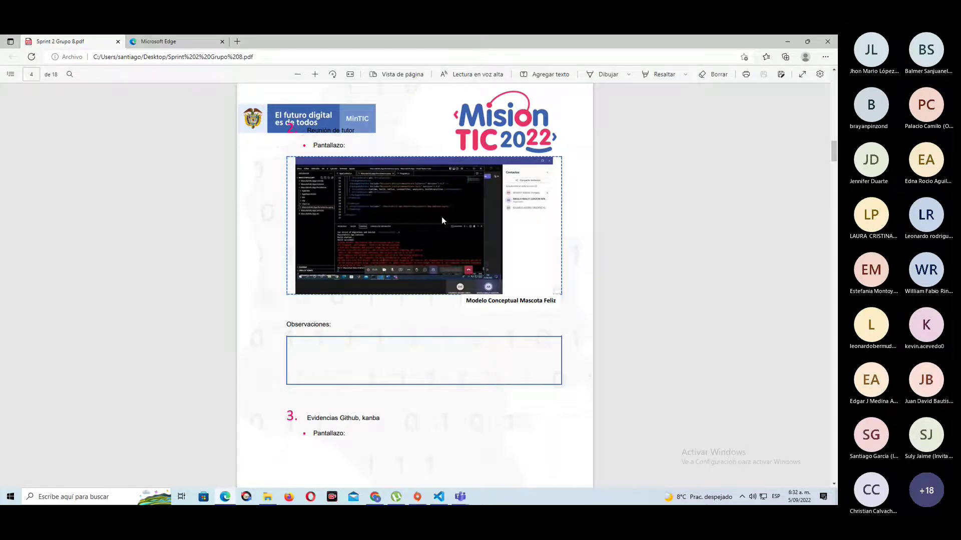
# Step: Review the tutor meeting, GitHub board and project file structure evidence on pages 4 to 6 of Sprint 2 Grupo 8.pdf
pyautogui.scroll(-3, 441, 219)
pyautogui.scroll(-5, 441, 220)
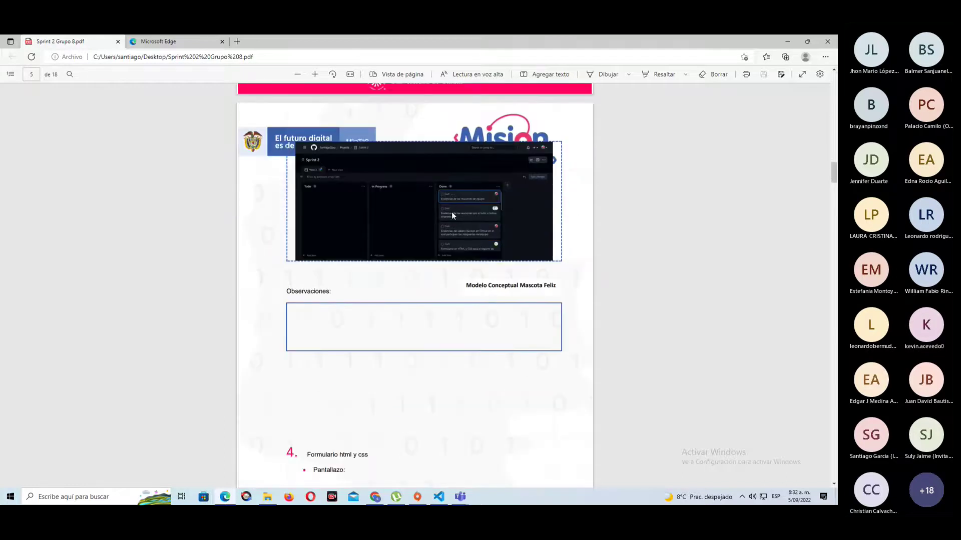
pyautogui.scroll(-9, 452, 212)
pyautogui.scroll(1, 451, 212)
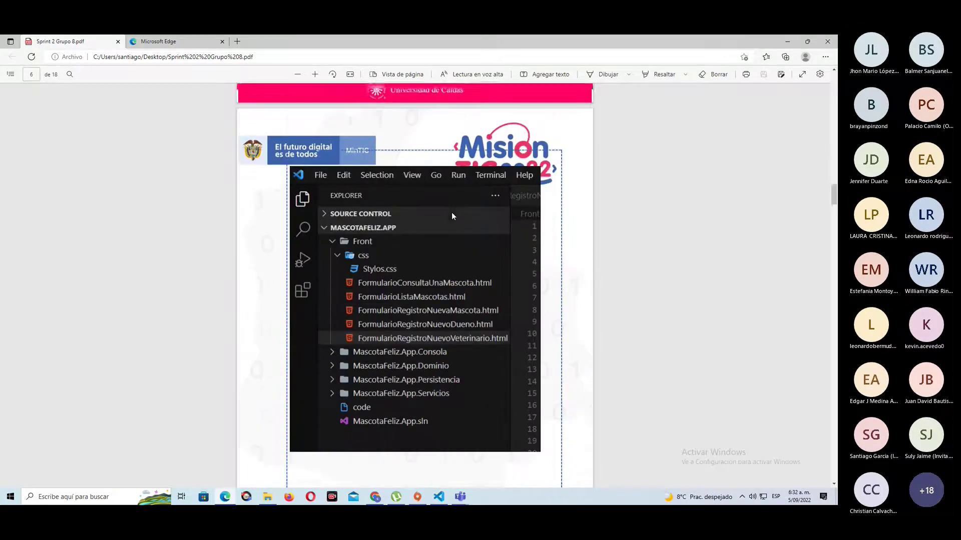
pyautogui.scroll(-2, 452, 212)
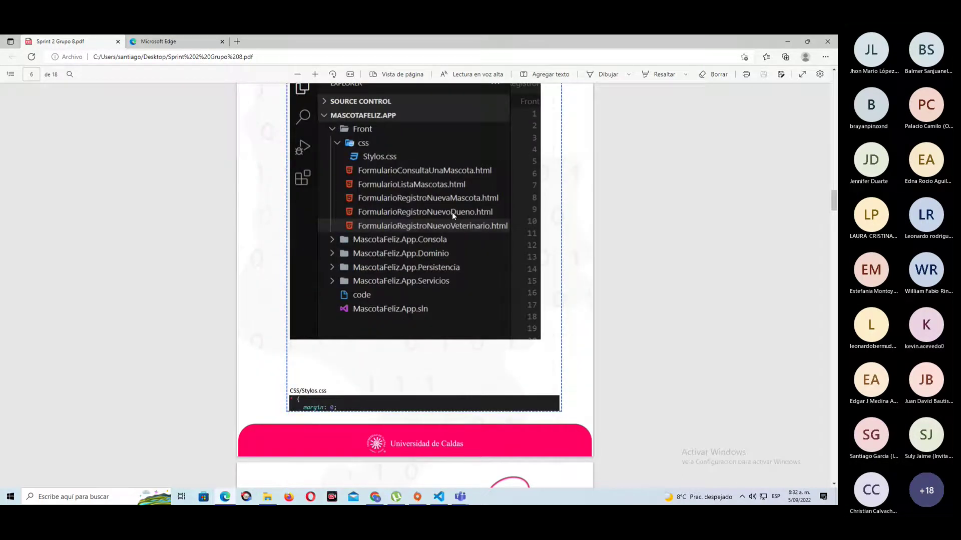
# Step: Go through the report's source code listings for Stylos.css and the HTML query, list and registration forms
pyautogui.scroll(-10, 452, 212)
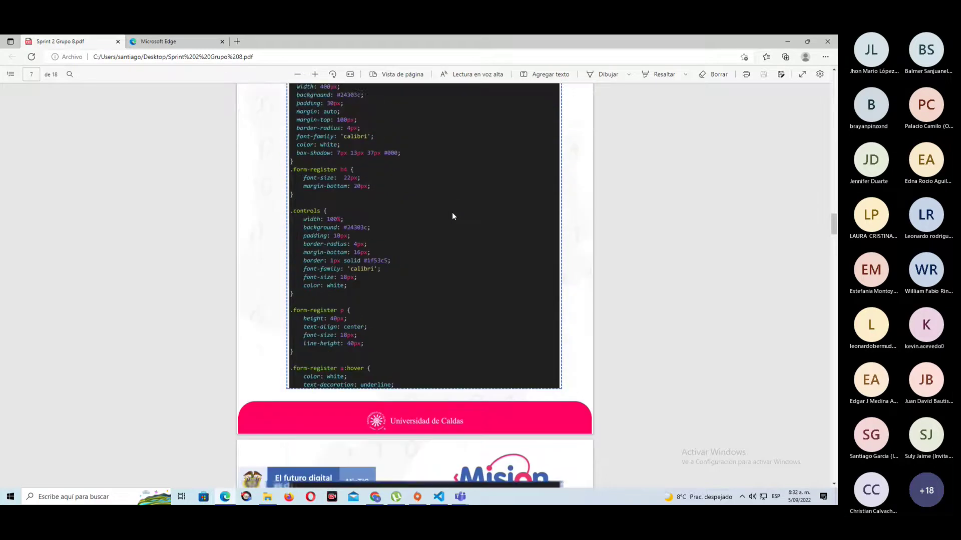
pyautogui.scroll(-3, 452, 216)
pyautogui.scroll(2, 452, 217)
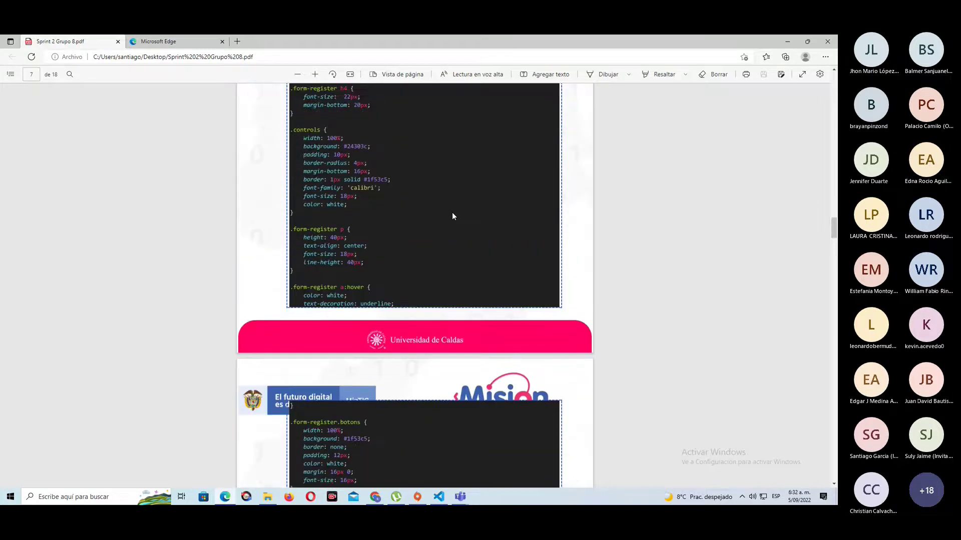
pyautogui.scroll(-9, 452, 216)
pyautogui.scroll(1, 452, 216)
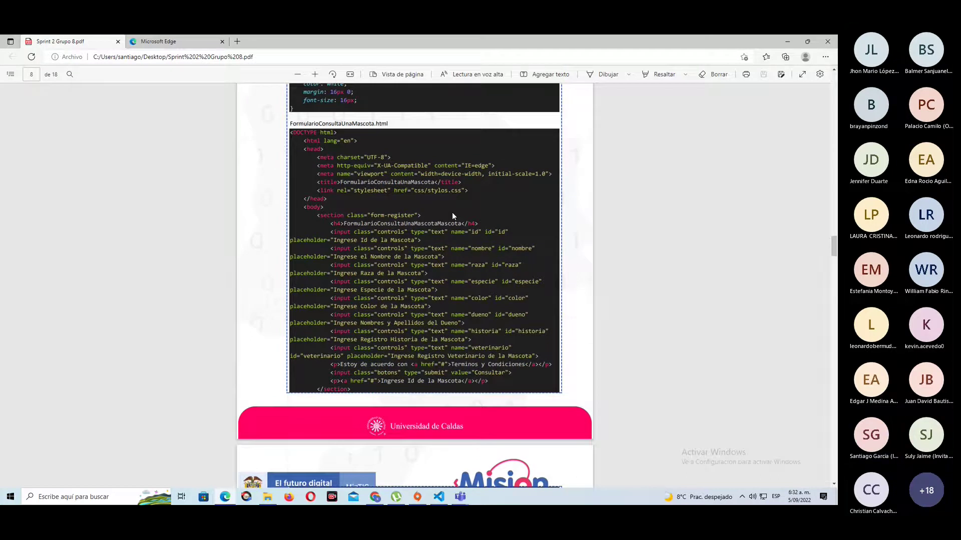
pyautogui.scroll(-5, 452, 216)
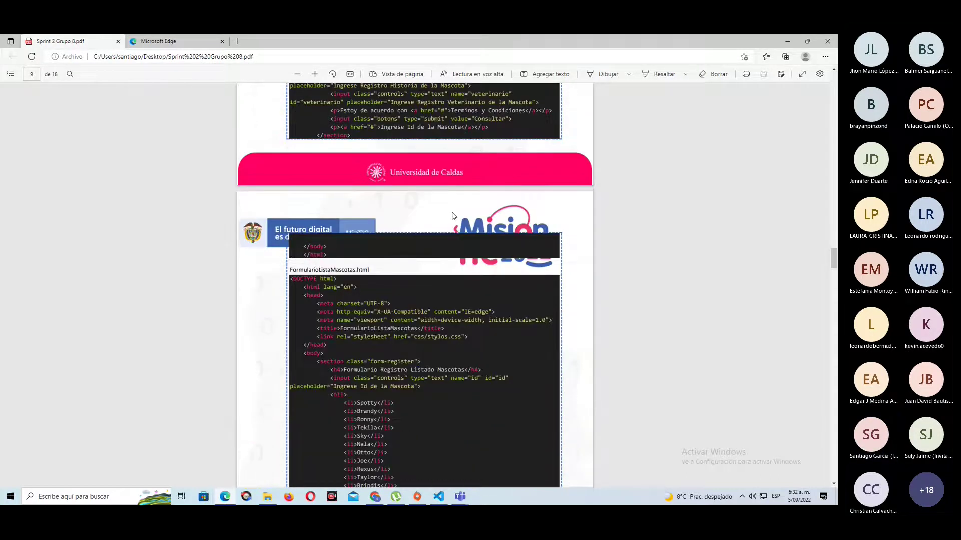
pyautogui.scroll(-1, 452, 216)
pyautogui.scroll(-1, 452, 216)
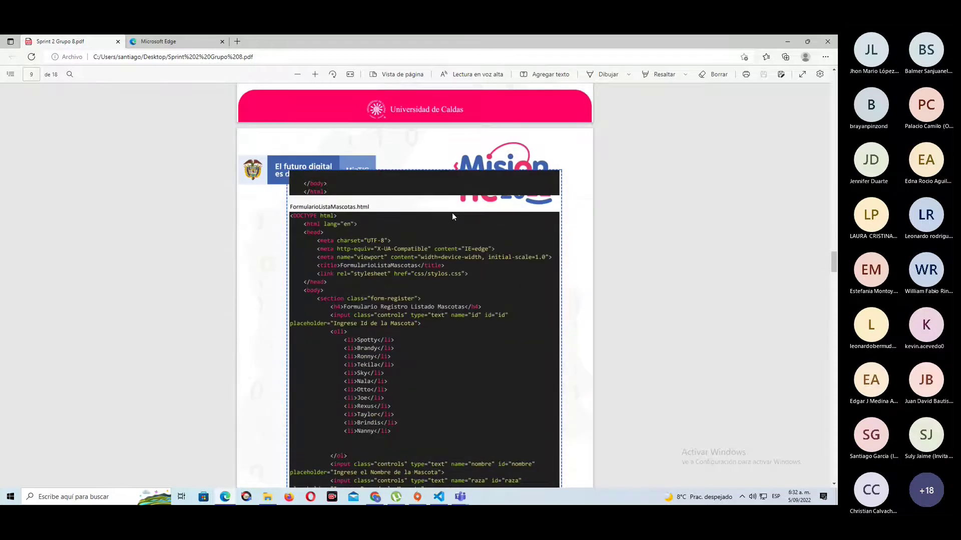
pyautogui.scroll(-7, 452, 213)
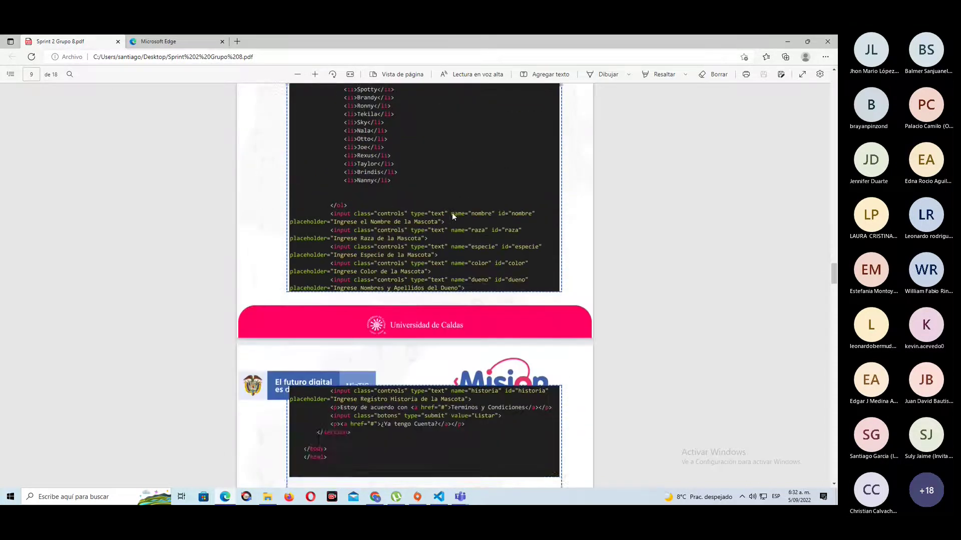
pyautogui.scroll(-4, 453, 215)
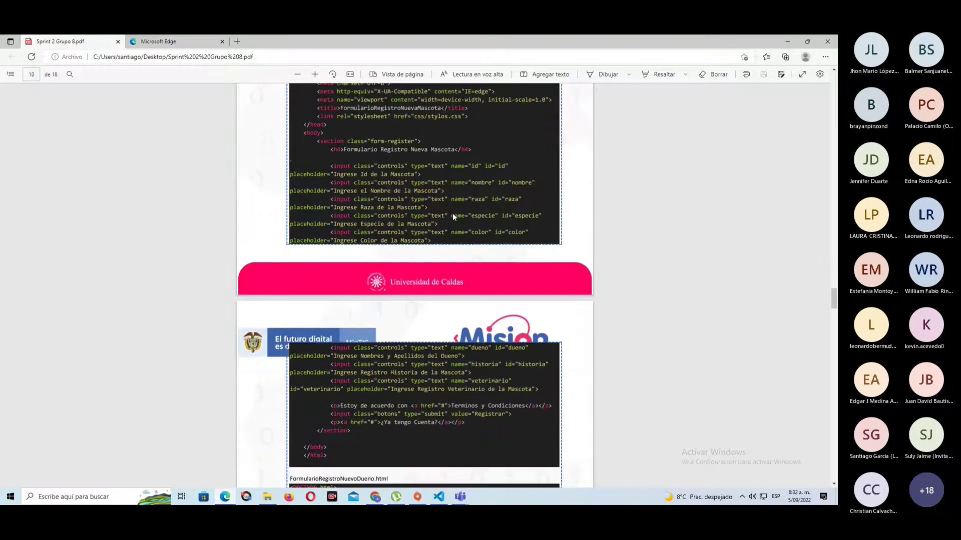
pyautogui.scroll(-1, 453, 213)
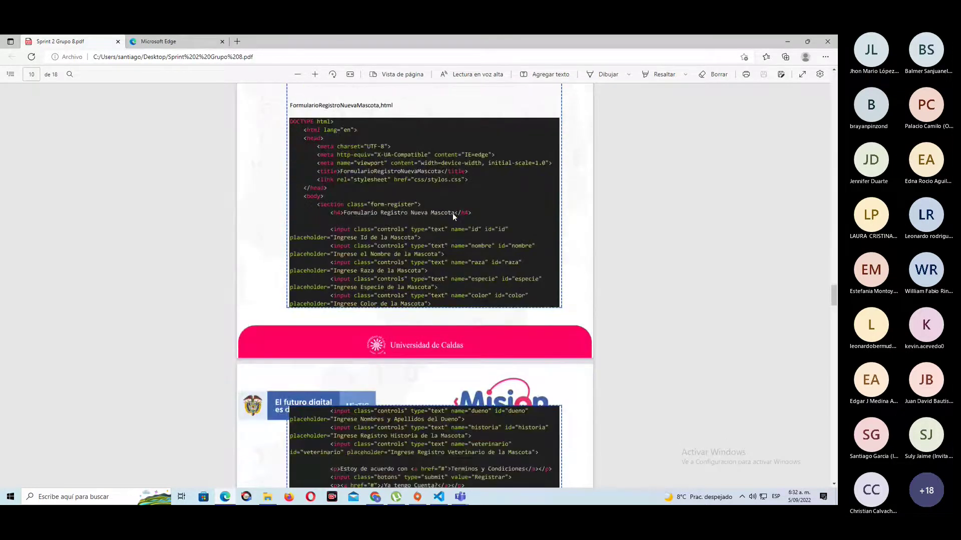
pyautogui.scroll(-8, 452, 213)
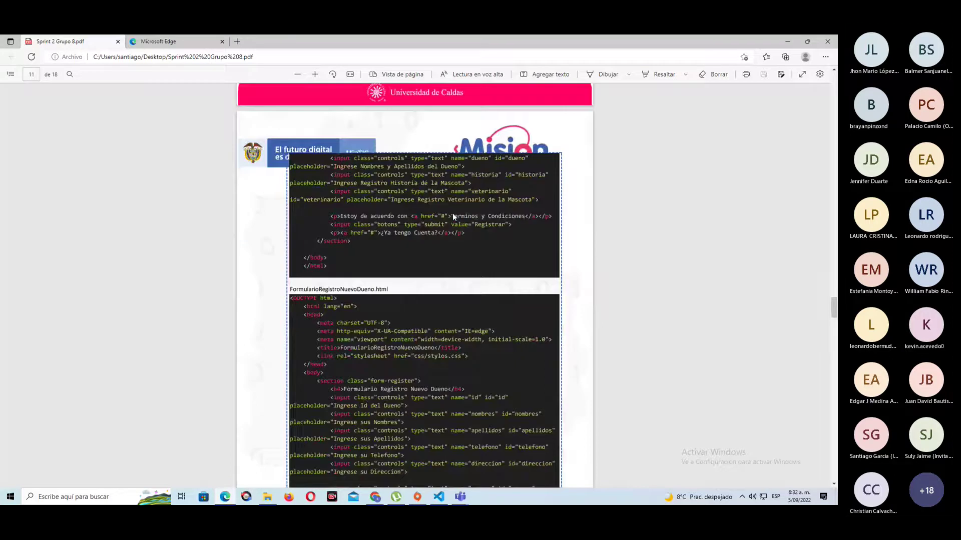
pyautogui.scroll(-6, 452, 213)
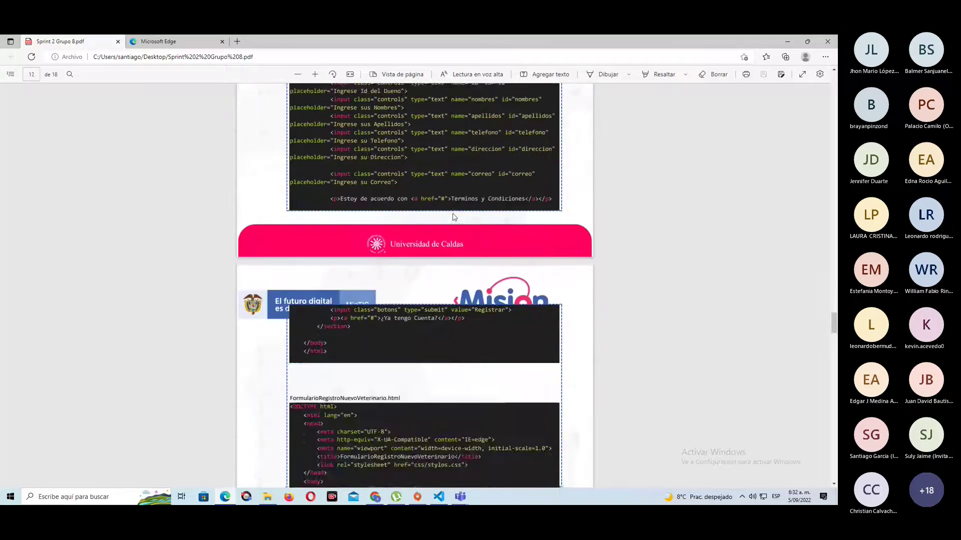
pyautogui.scroll(-8, 452, 213)
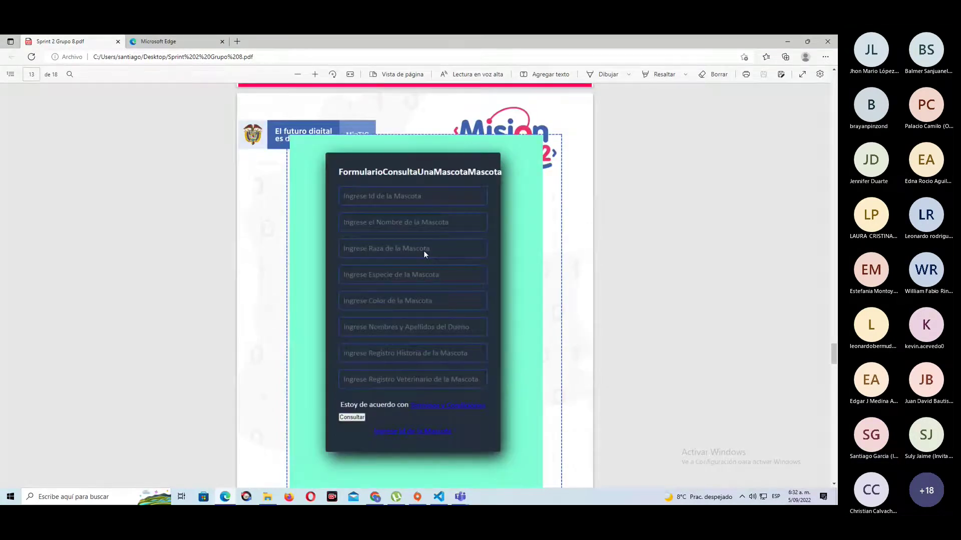
# Step: Examine the screenshots of the rendered forms for pet query and for veterinarian, owner and new pet registration
pyautogui.scroll(-1, 424, 250)
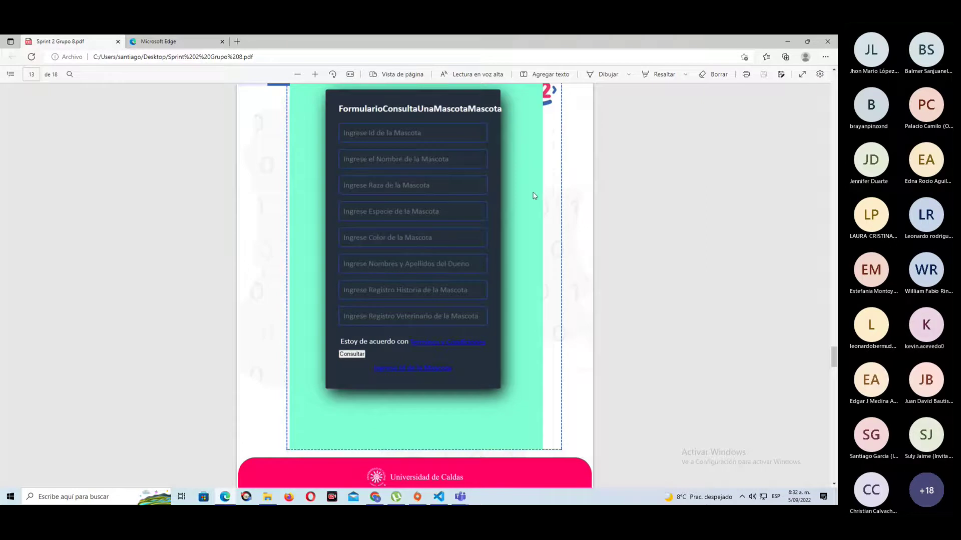
pyautogui.scroll(-5, 530, 196)
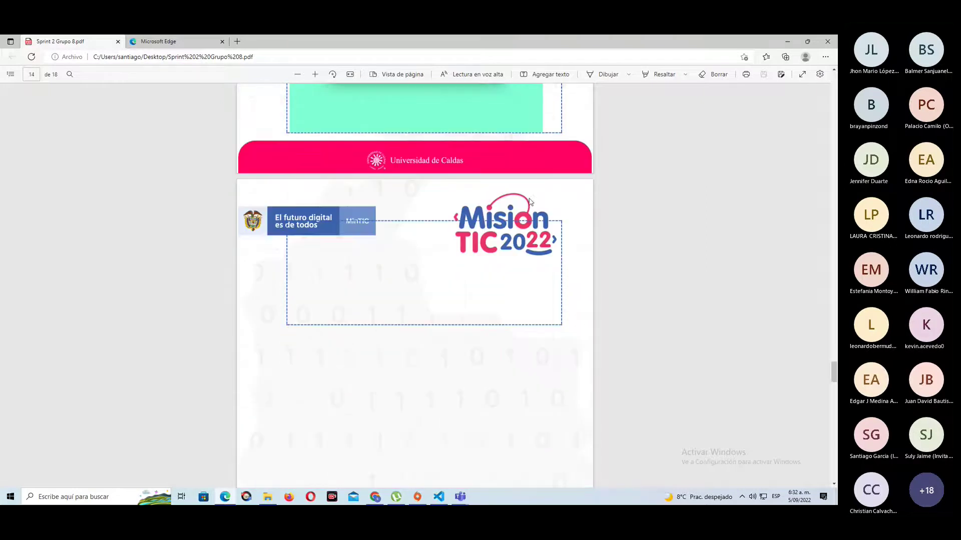
pyautogui.scroll(-7, 530, 200)
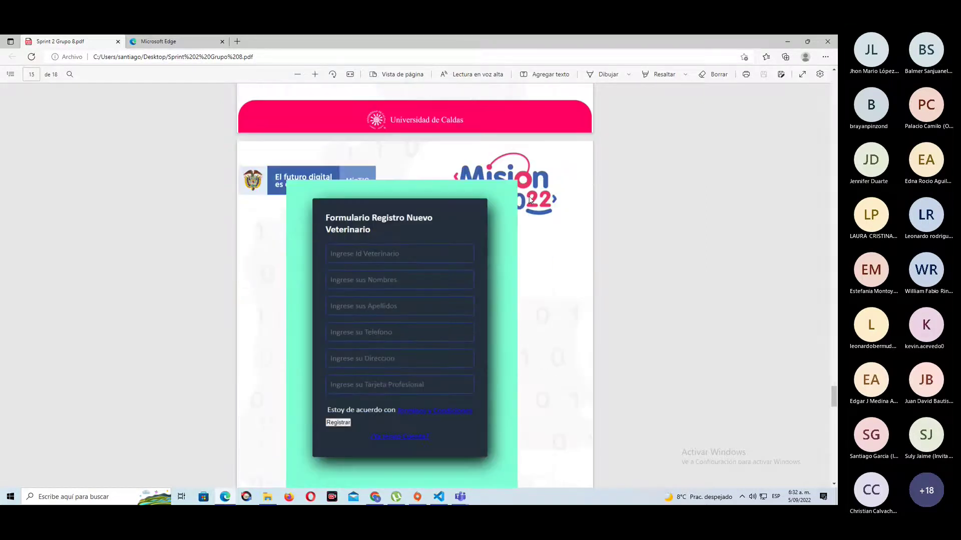
pyautogui.scroll(8, 531, 199)
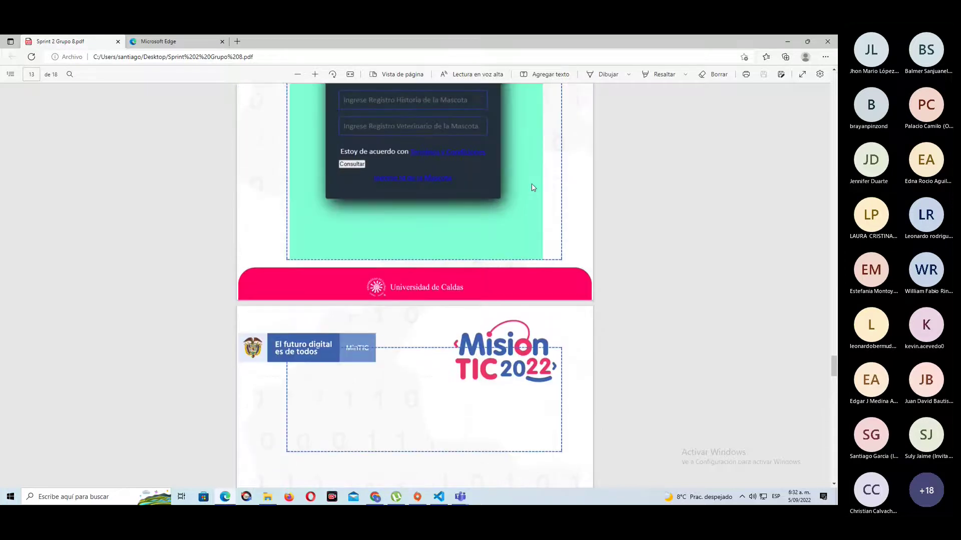
pyautogui.scroll(-8, 533, 187)
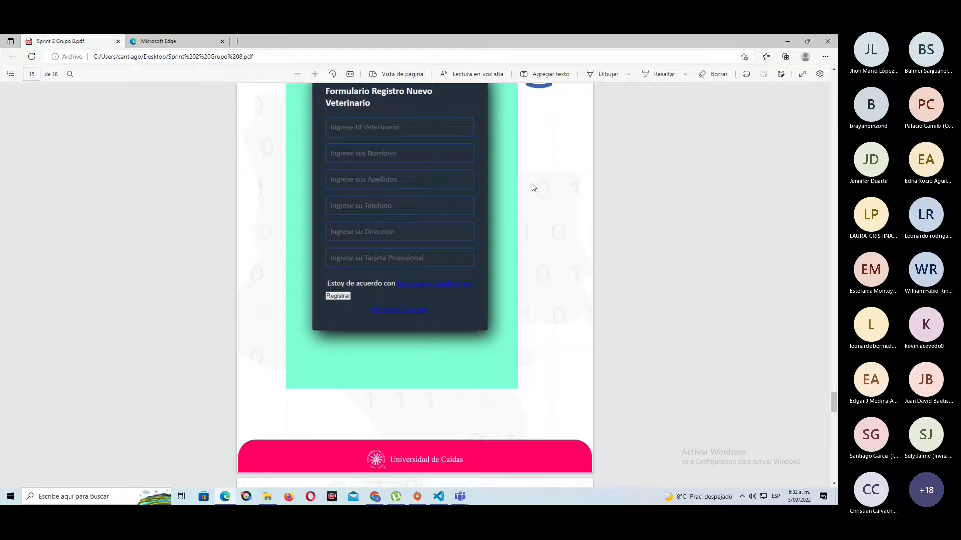
pyautogui.scroll(-6, 533, 188)
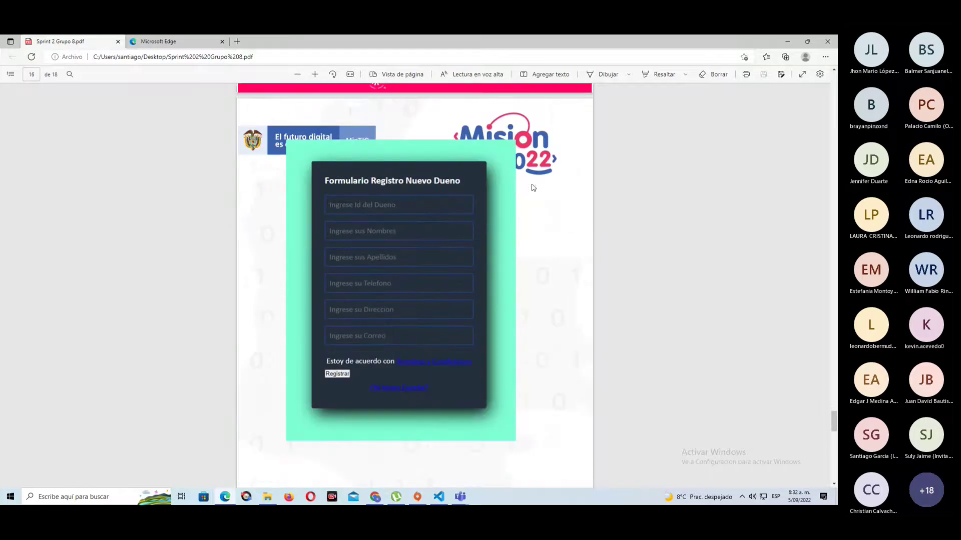
pyautogui.scroll(-2, 533, 188)
pyautogui.scroll(2, 533, 188)
pyautogui.scroll(-6, 533, 188)
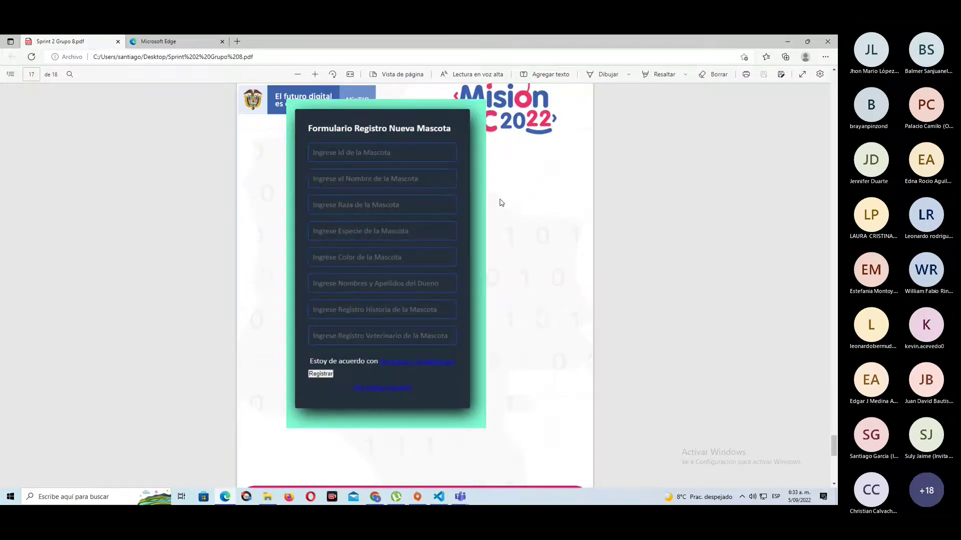
# Step: Examine the rendered pet list form on page 18 of the report
pyautogui.scroll(-3, 488, 209)
pyautogui.scroll(-7, 489, 208)
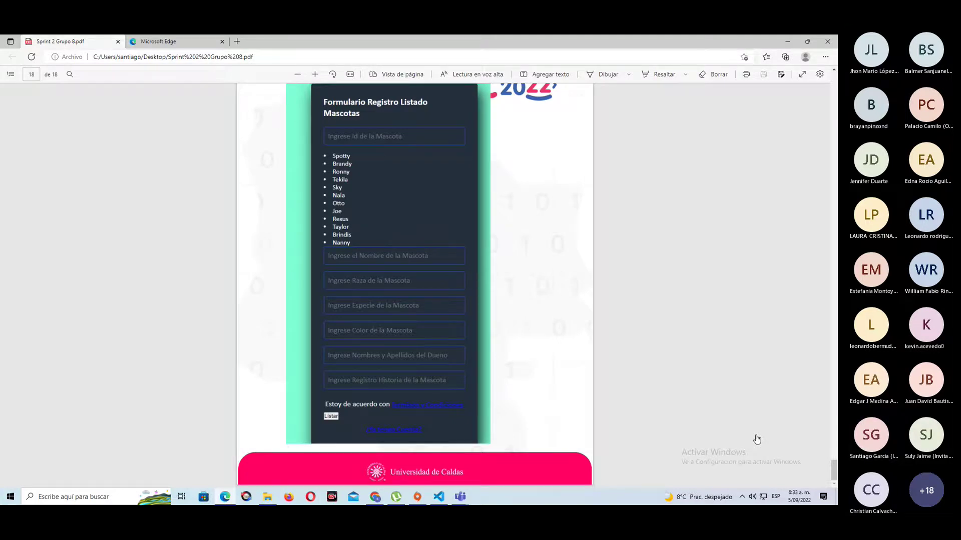
# Step: Switch to the DSC3P3G1 spreadsheet and set the Sprint 2 grade to 5 for all five group 8 members in rows 37 to 41
pyautogui.hotkey('alt', 'Tab')
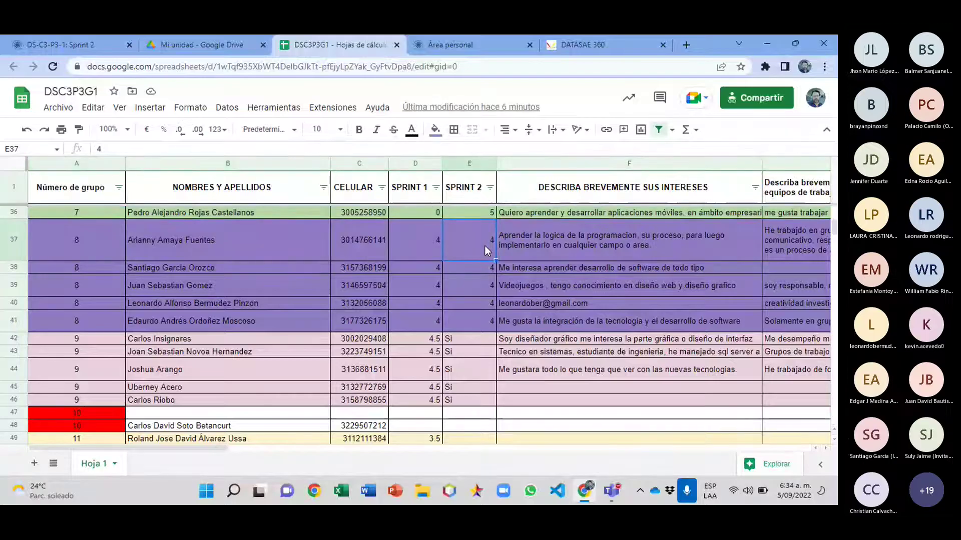
pyautogui.write('5 5 5 ')
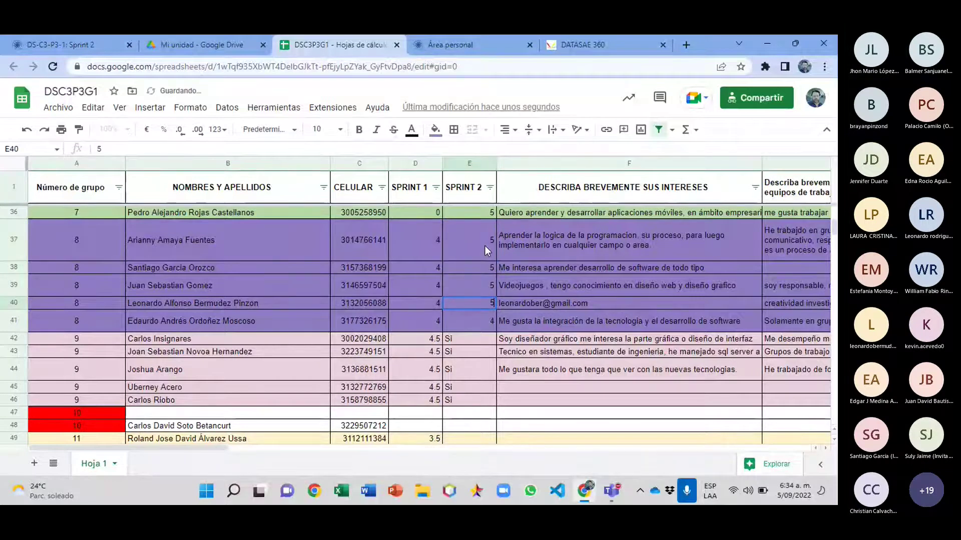
pyautogui.write('5 5')
pyautogui.press('Return')
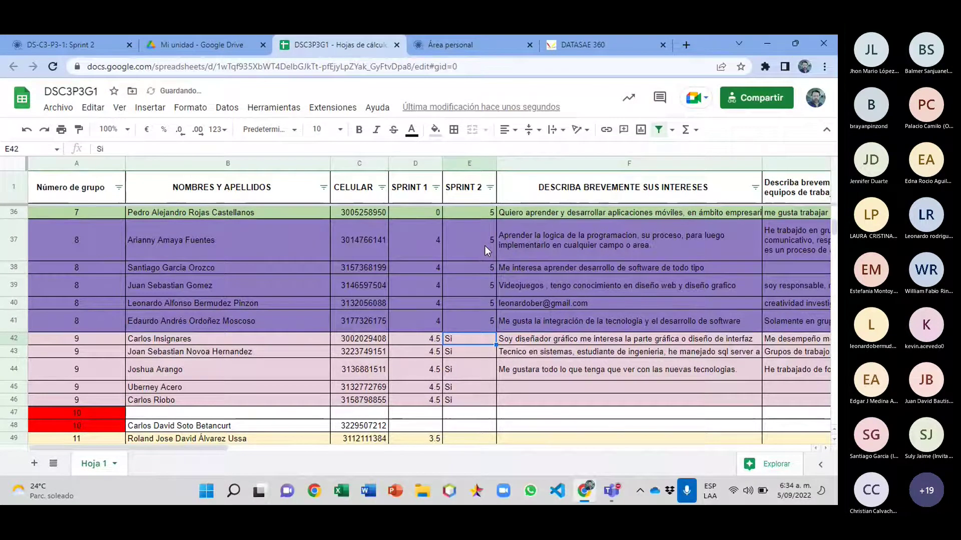
# Step: In DATASAE 360, enter 5 as the second Corte grade for student 6, the group 8 member in spreadsheet row 37
pyautogui.click(481, 244)
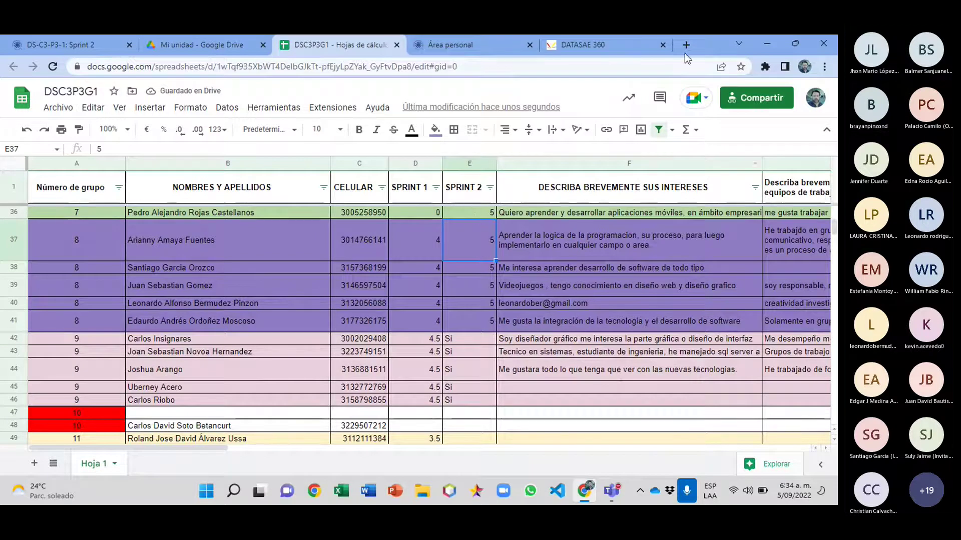
pyautogui.click(590, 45)
pyautogui.scroll(-5, 356, 293)
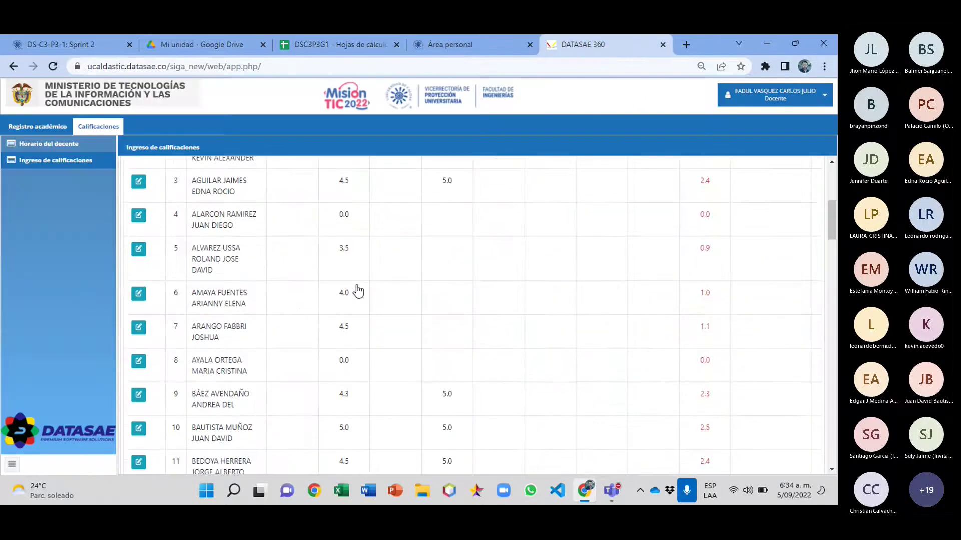
pyautogui.scroll(-1, 315, 263)
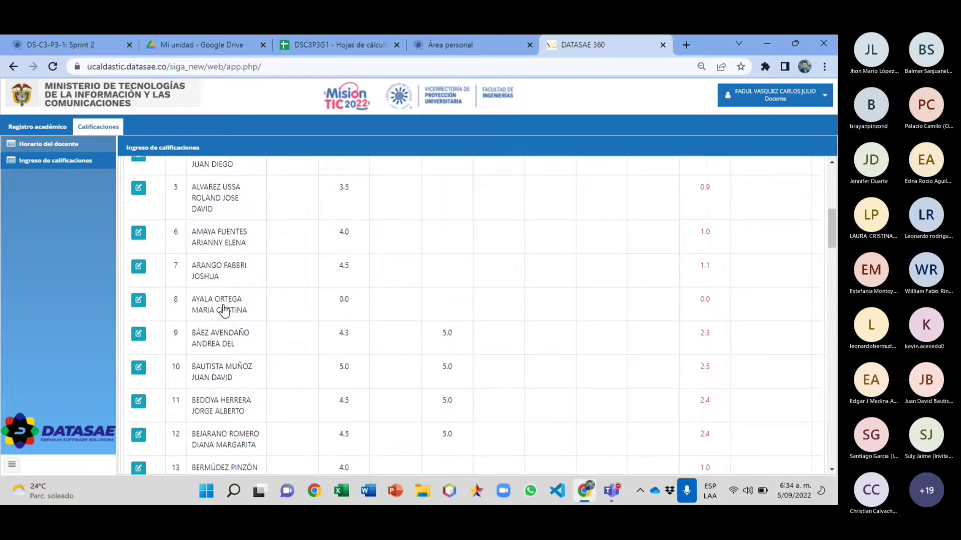
pyautogui.click(138, 232)
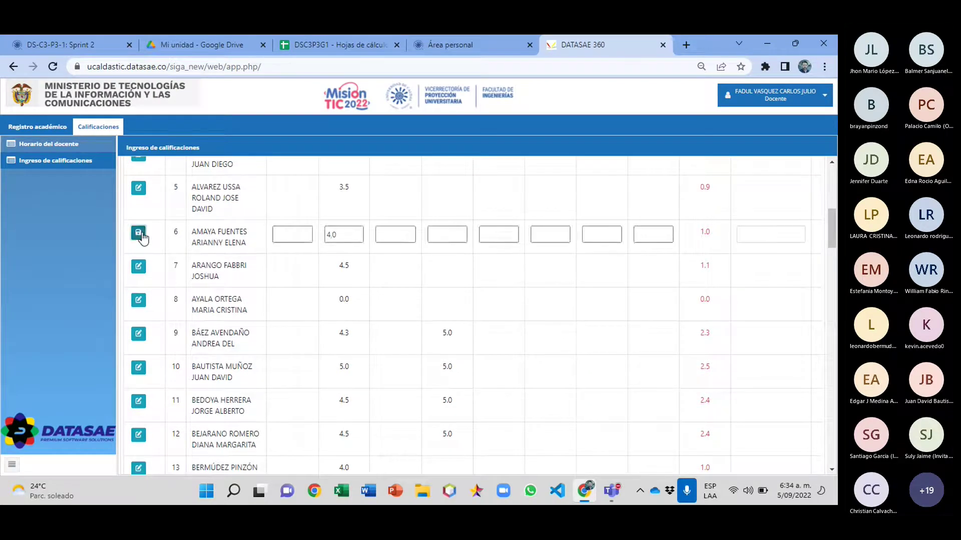
pyautogui.click(443, 235)
pyautogui.write('5')
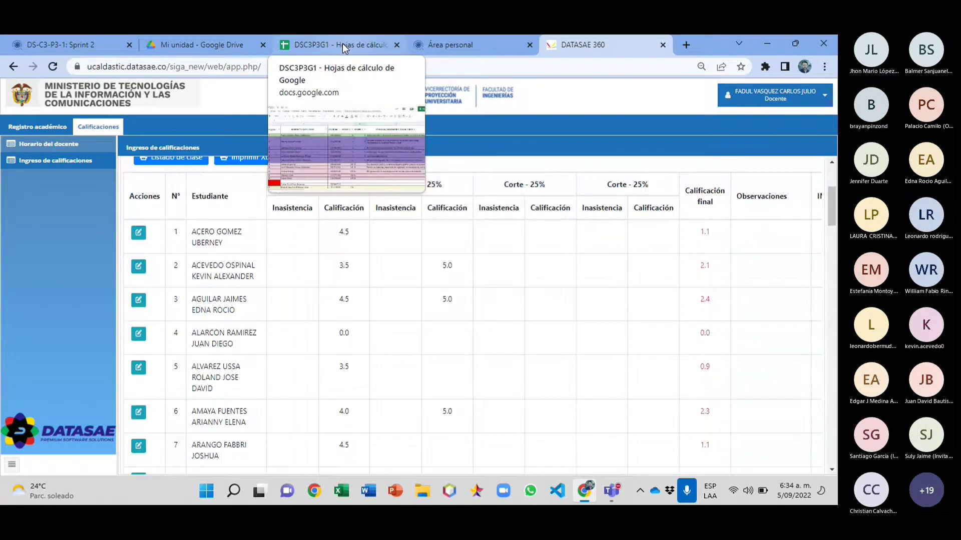
# Step: Look up the group 8 member in spreadsheet row 38 and record a second Corte grade of 5 for student 20 in DATASAE 360
pyautogui.click(342, 43)
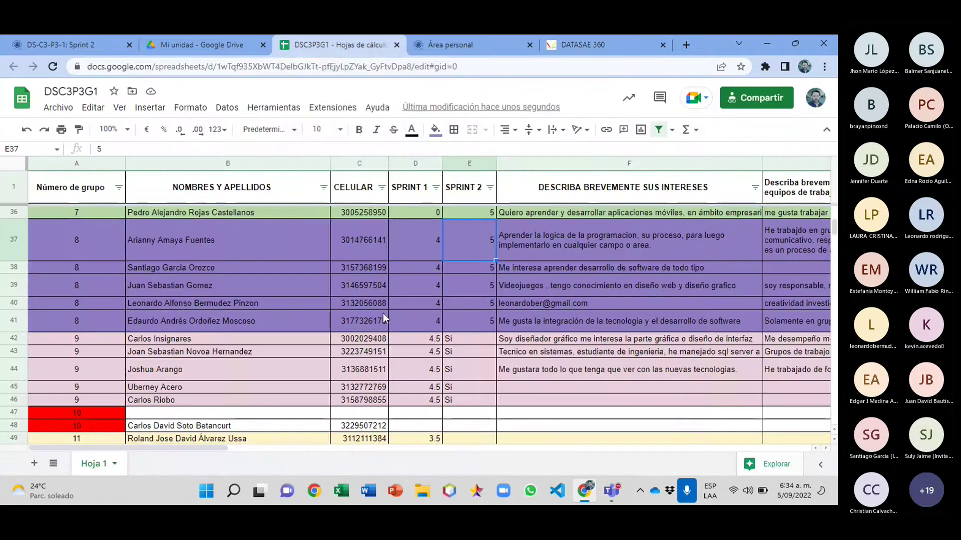
pyautogui.click(15, 271)
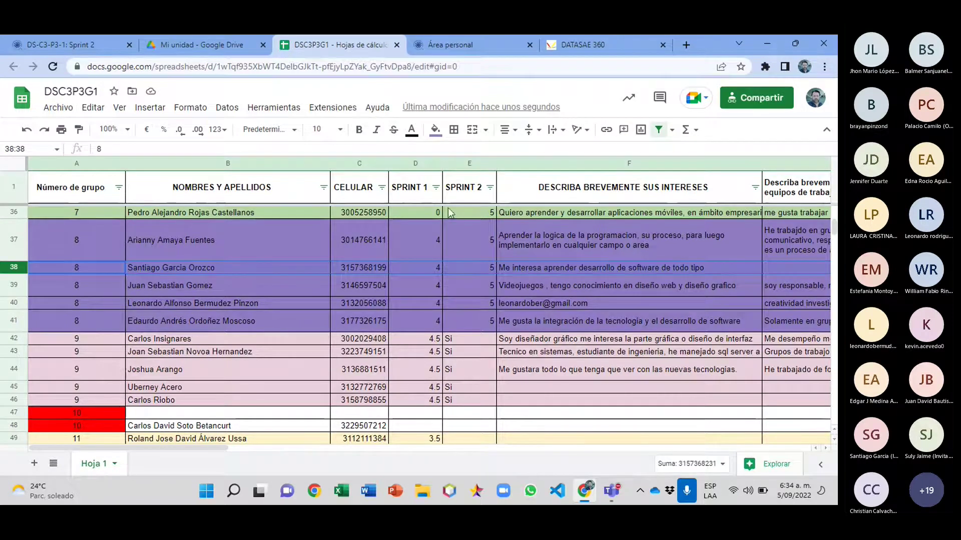
pyautogui.click(578, 44)
pyautogui.scroll(-12, 369, 313)
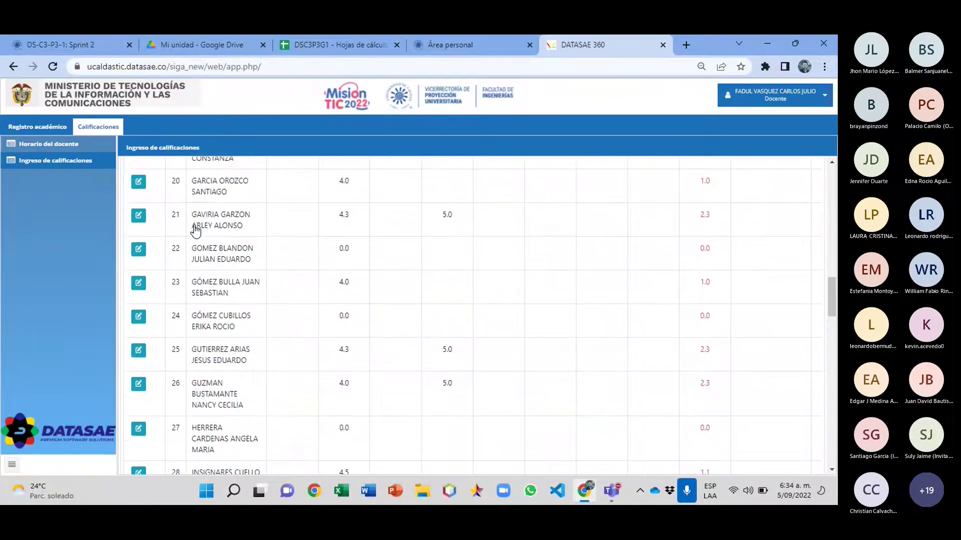
pyautogui.click(139, 182)
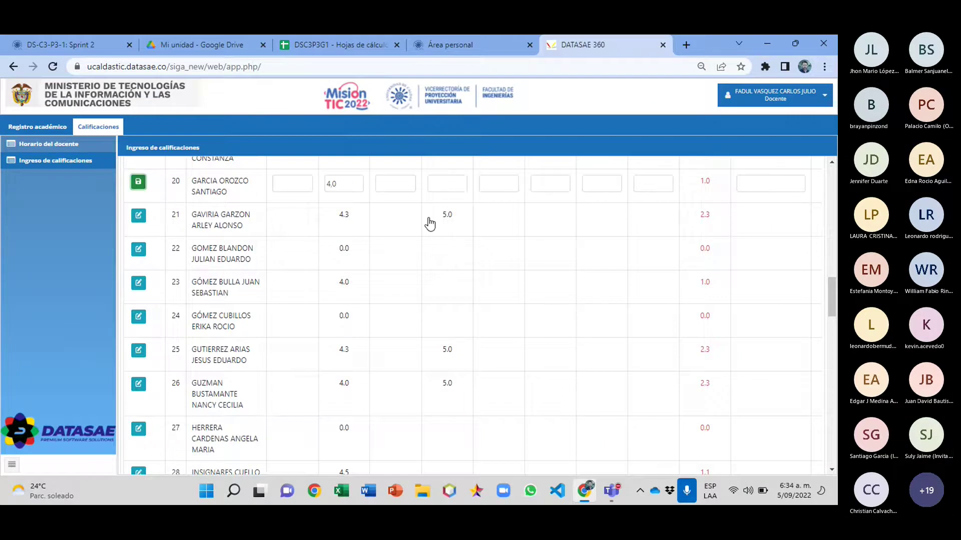
pyautogui.click(445, 183)
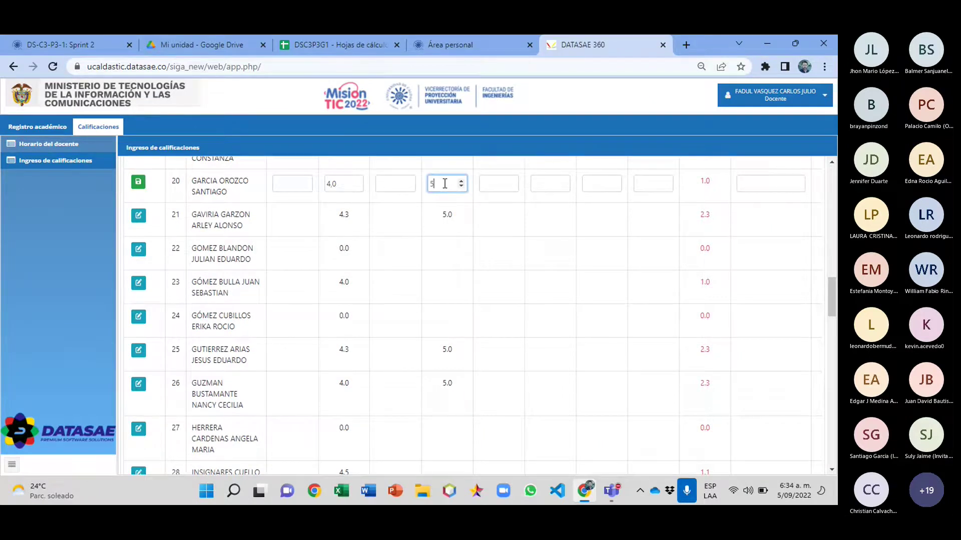
pyautogui.write('5')
pyautogui.press('Return')
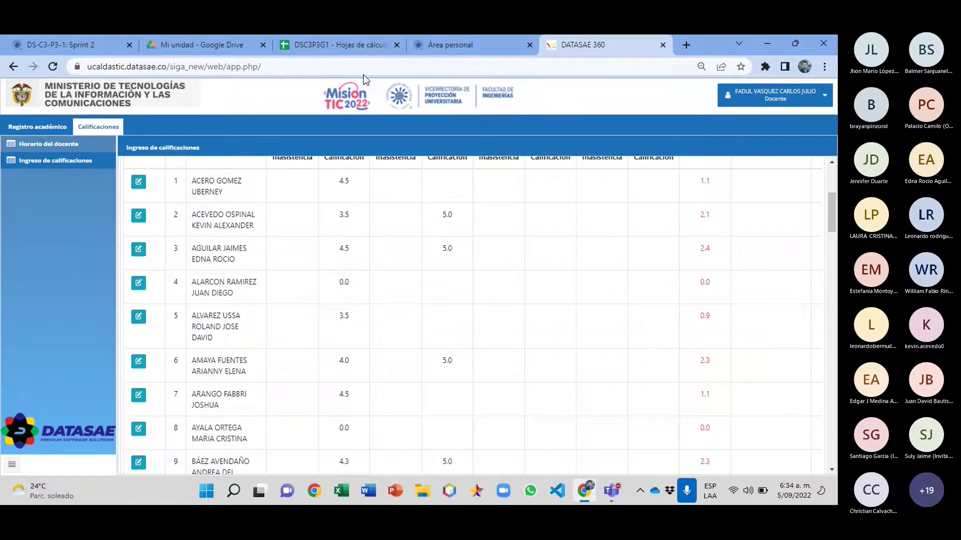
# Step: Find the group 8 member in spreadsheet row 39 and save the Sprint 2 grade of 5 as student 23's second Corte grade in DATASAE 360
pyautogui.click(348, 44)
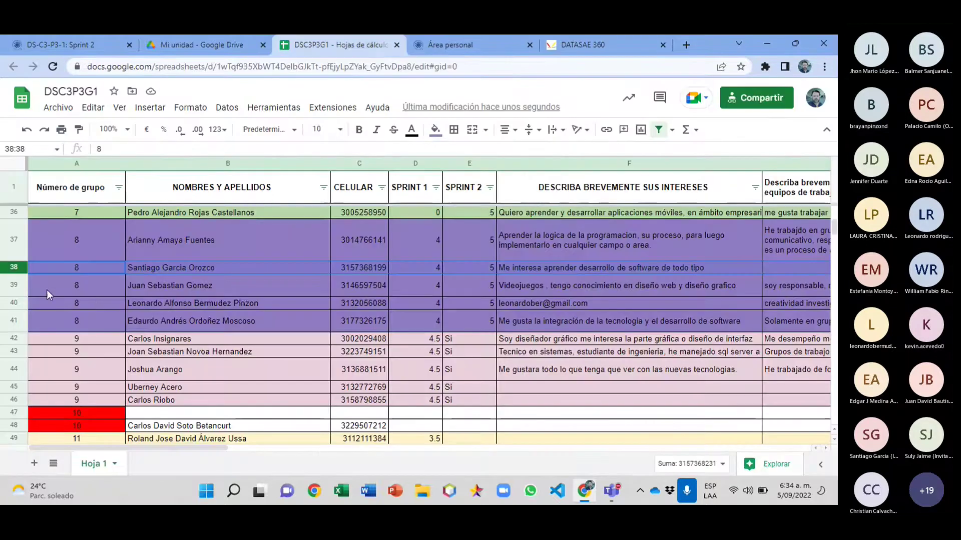
pyautogui.click(15, 285)
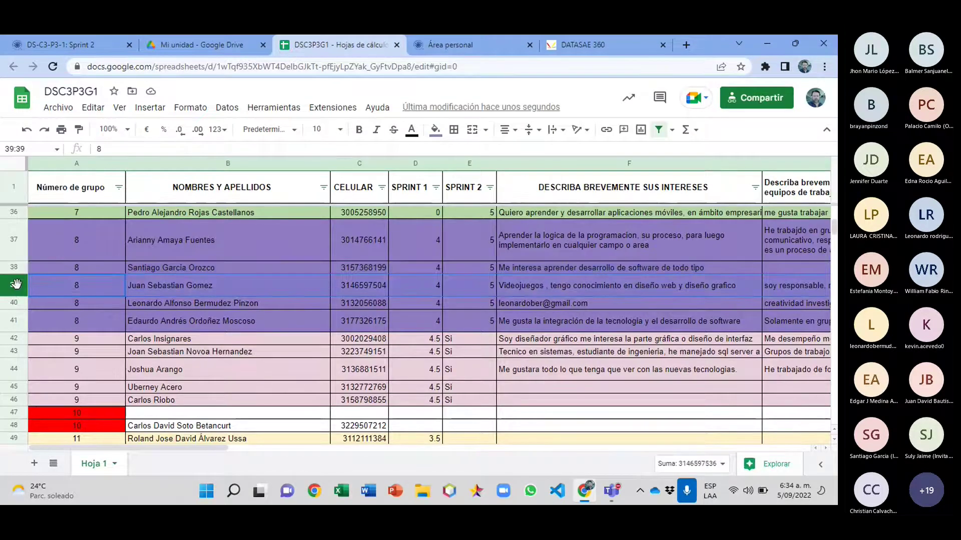
pyautogui.click(589, 47)
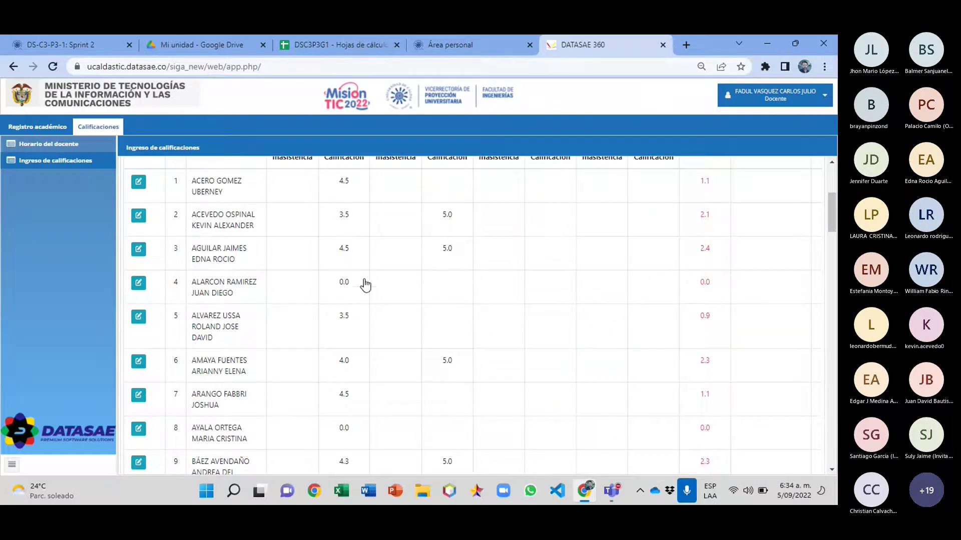
pyautogui.scroll(-7, 355, 290)
pyautogui.scroll(-6, 352, 294)
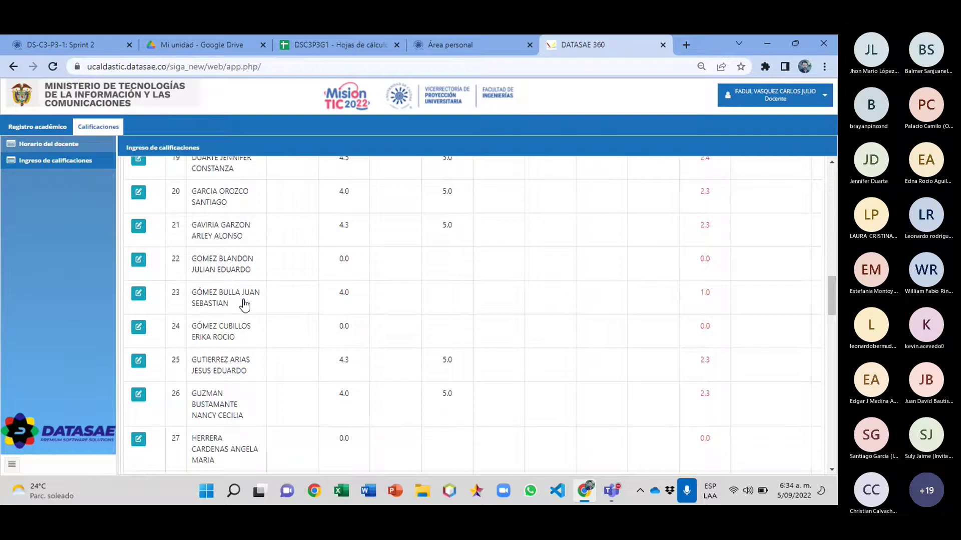
pyautogui.click(139, 294)
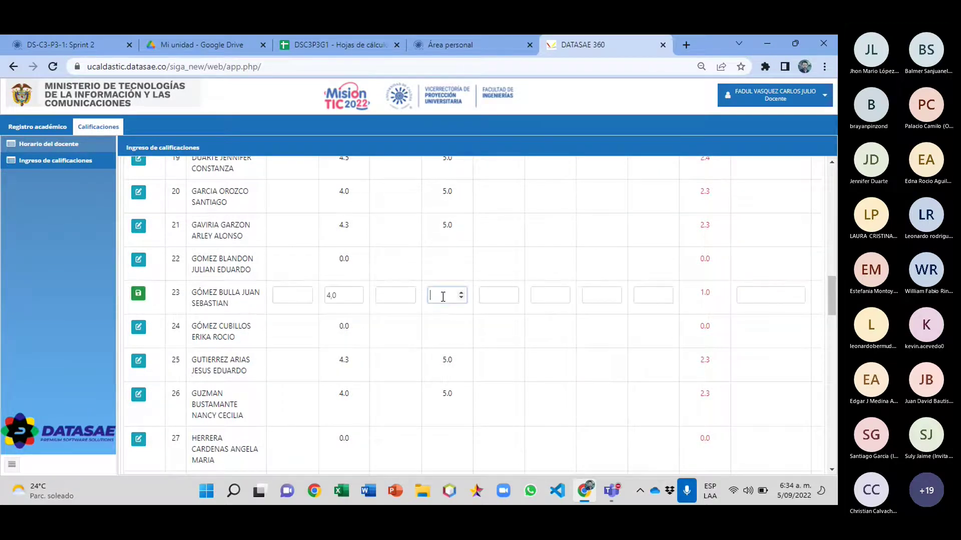
pyautogui.click(443, 296)
pyautogui.press('Return')
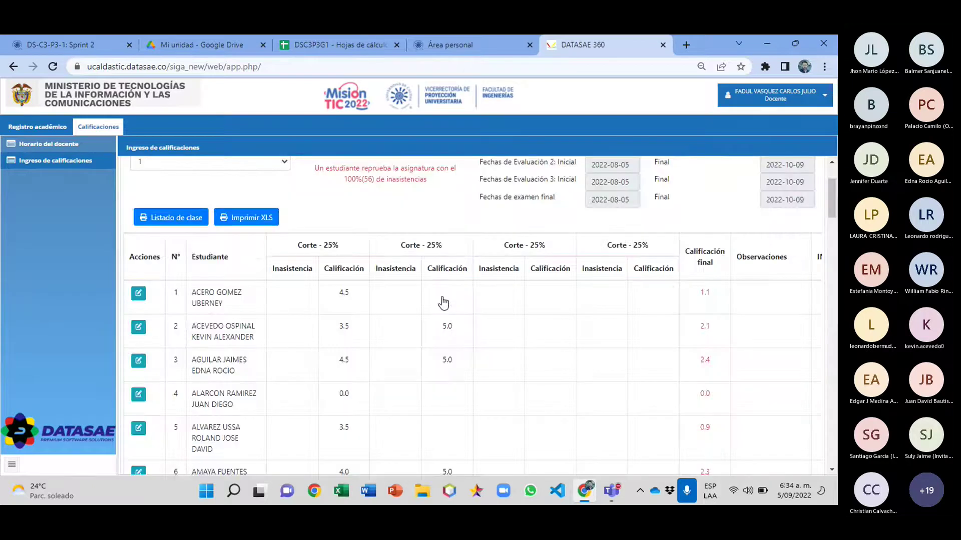
# Step: Identify the group 8 member in spreadsheet row 40 and enter 5 as the second Corte grade for student 13 in DATASAE 360
pyautogui.click(337, 44)
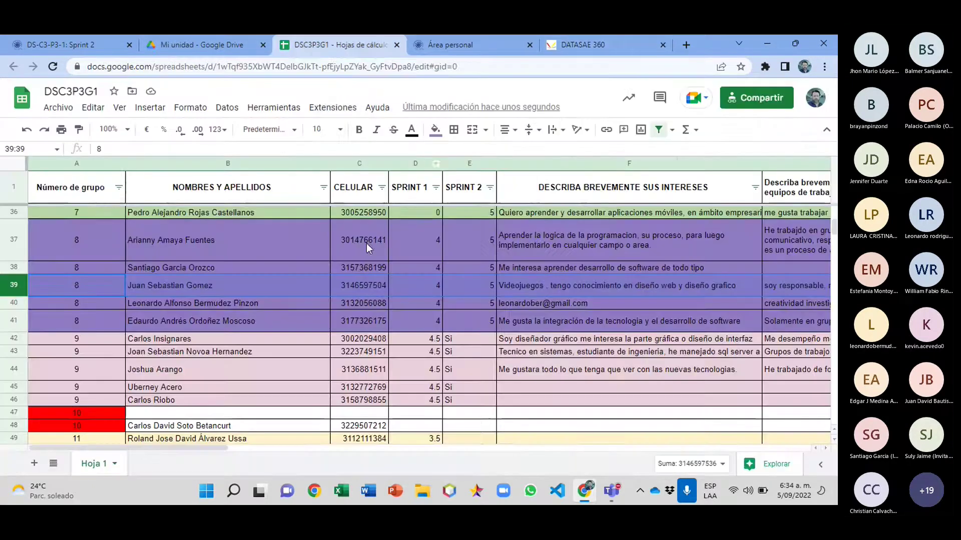
pyautogui.click(17, 304)
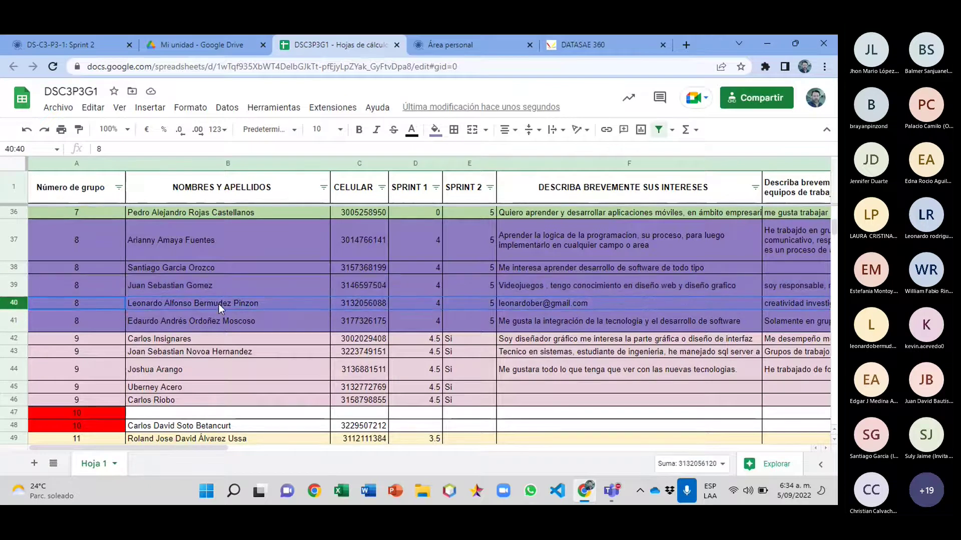
pyautogui.click(605, 44)
pyautogui.scroll(-6, 324, 350)
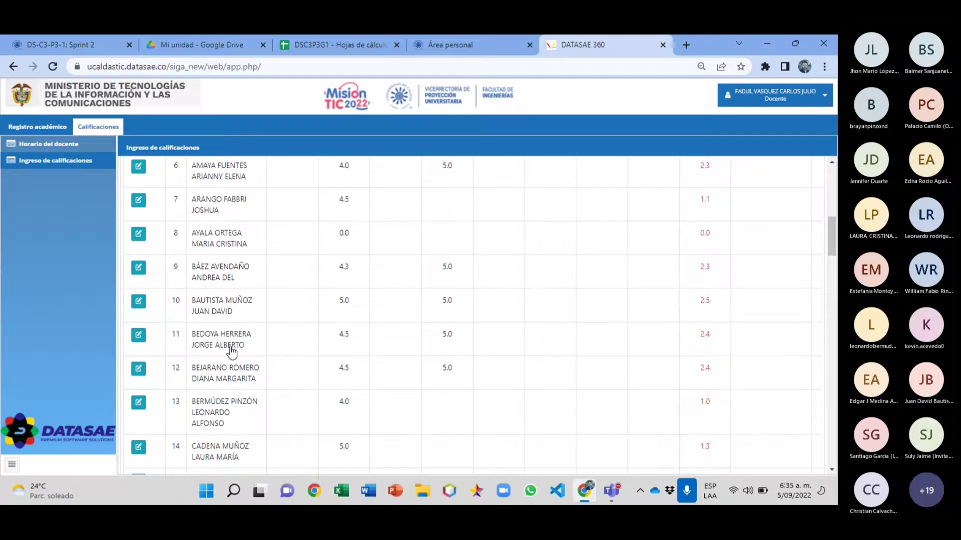
pyautogui.click(138, 402)
pyautogui.click(440, 405)
pyautogui.write('5')
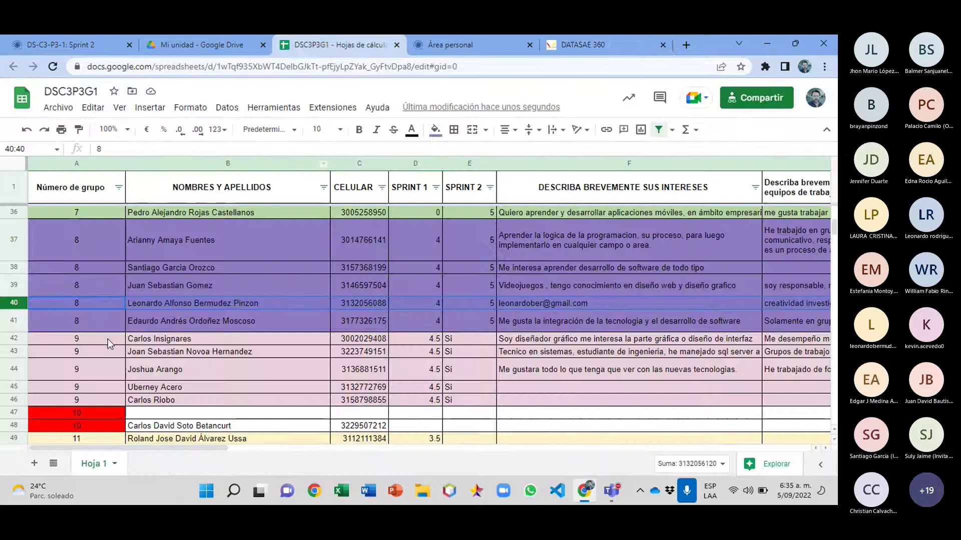
# Step: Mark the group 8 member in spreadsheet row 41 and save a second Corte grade of 5 for student 40 in DATASAE 360
pyautogui.click(18, 321)
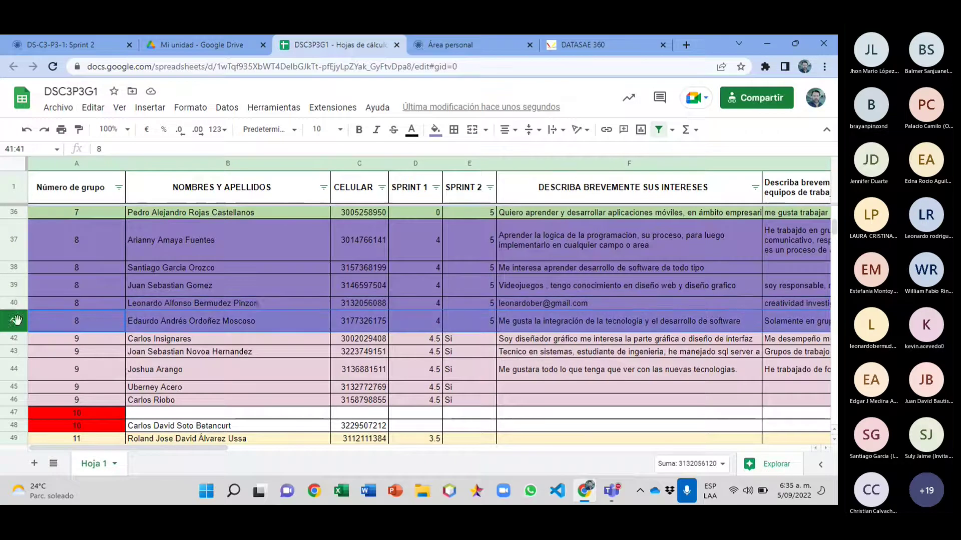
pyautogui.click(614, 46)
pyautogui.scroll(-10, 379, 314)
pyautogui.scroll(-15, 379, 315)
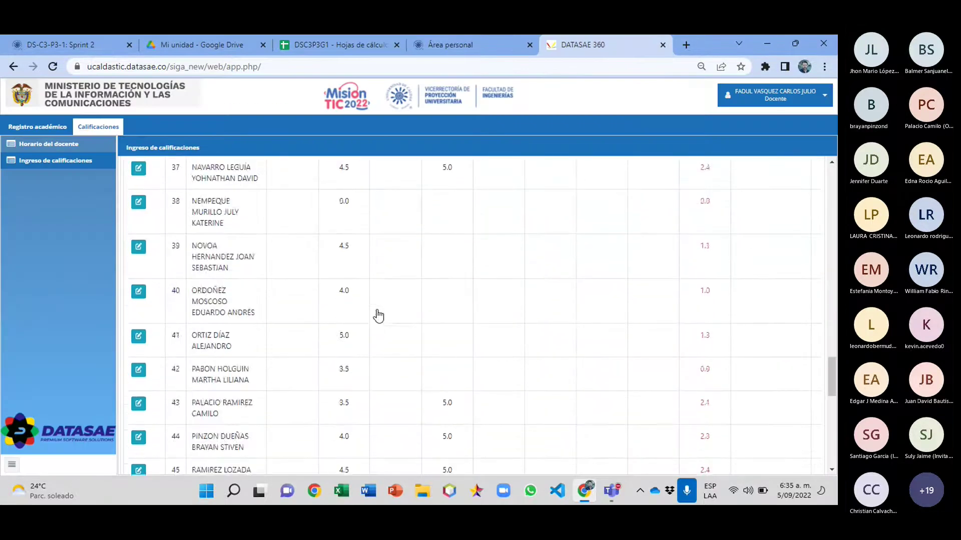
pyautogui.scroll(3, 313, 306)
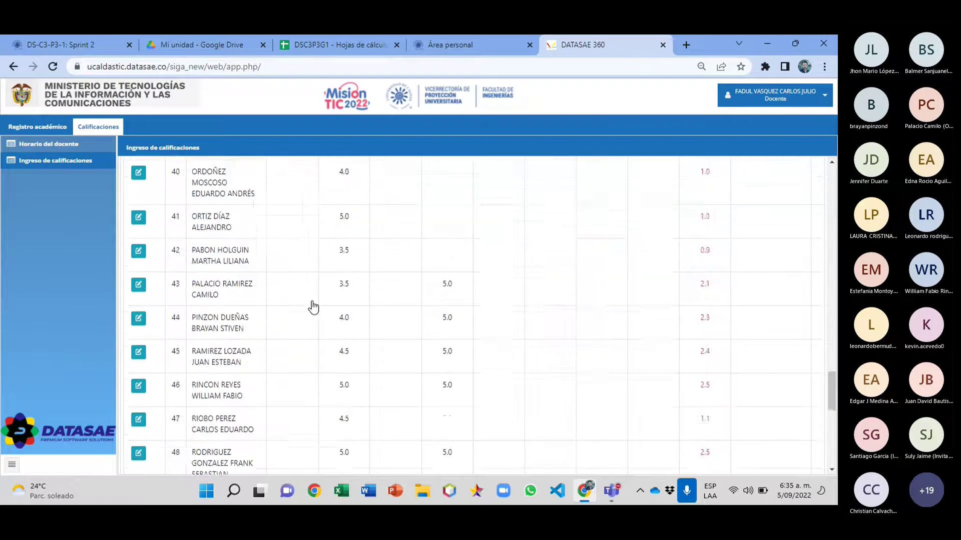
pyautogui.click(139, 234)
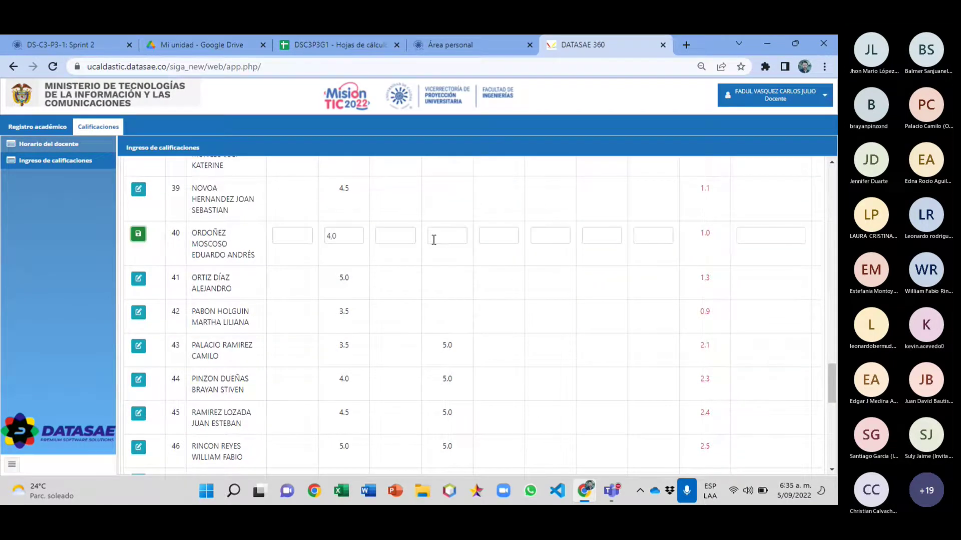
pyautogui.click(454, 234)
pyautogui.write('5')
pyautogui.press('Return')
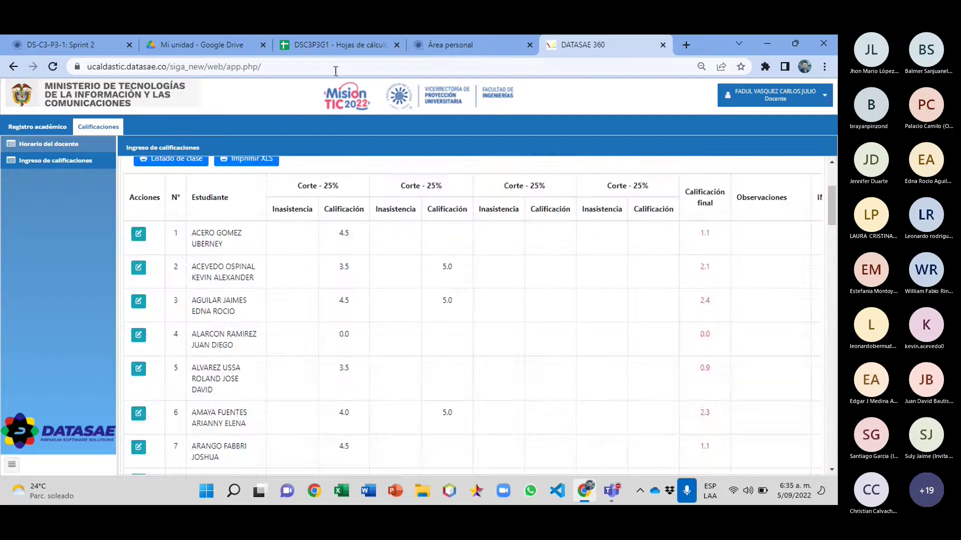
# Step: Return to the DSC3P3G1 spreadsheet and check the members of group 9 and the groups listed below it
pyautogui.click(338, 47)
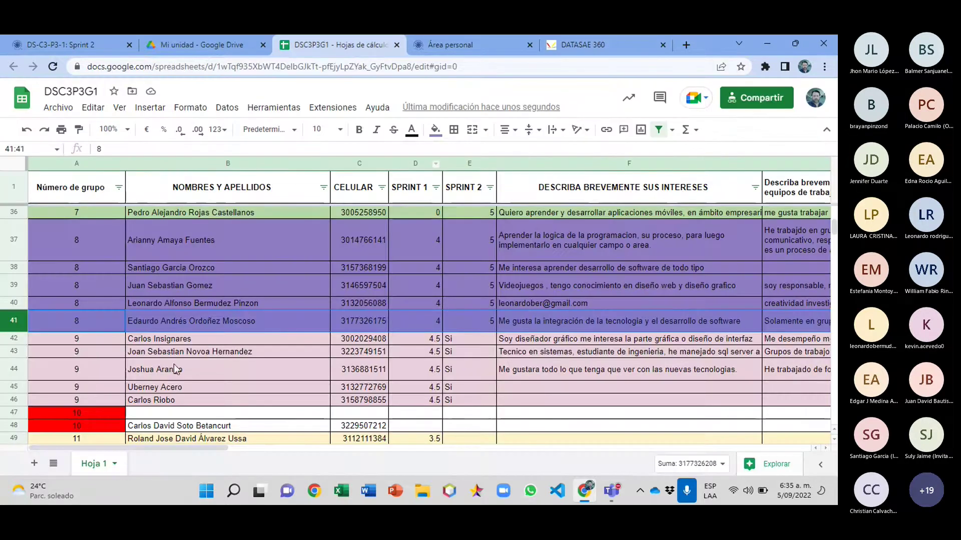
pyautogui.click(269, 338)
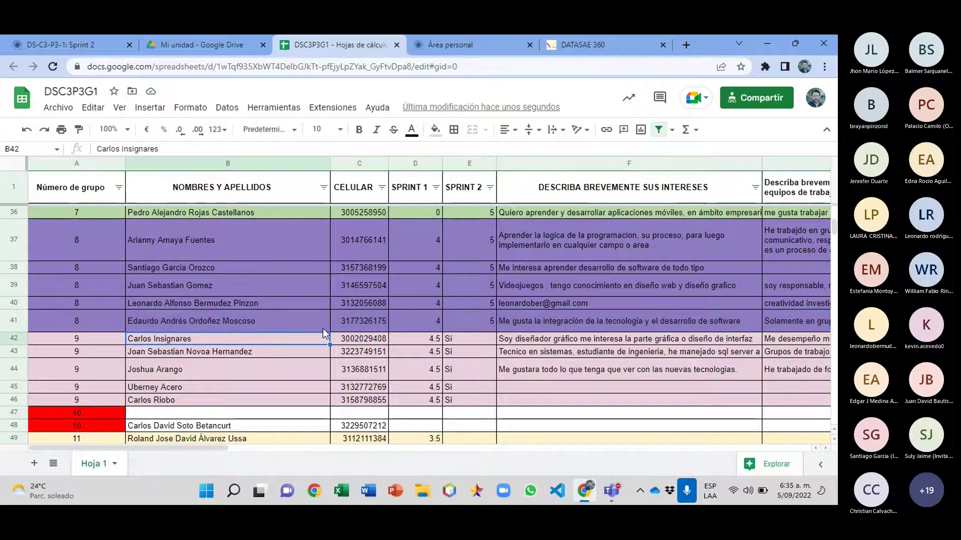
pyautogui.scroll(-2, 323, 328)
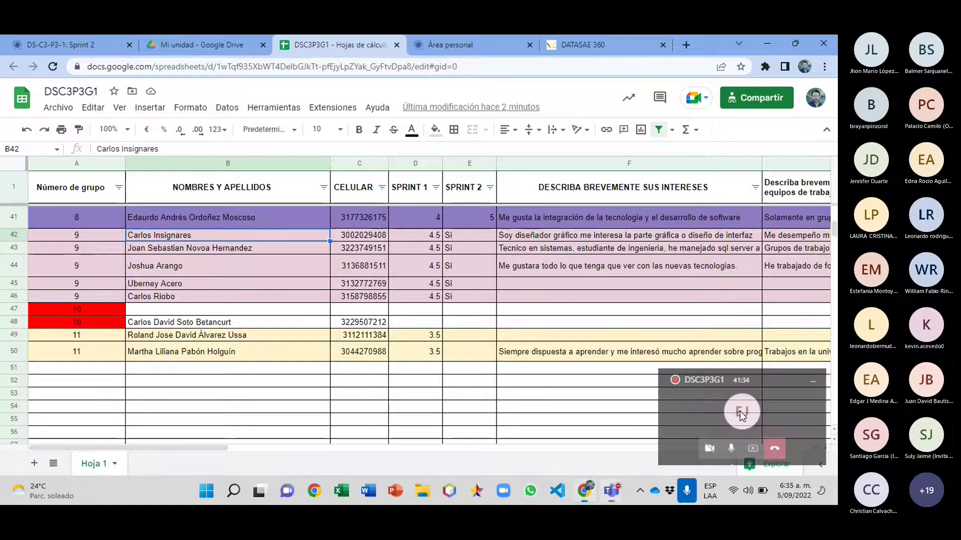
# Step: Check the meeting's participant list in Teams for the group 9 members listed in the DSC3P3G1 spreadsheet, and return to the spreadsheet
pyautogui.click(740, 411)
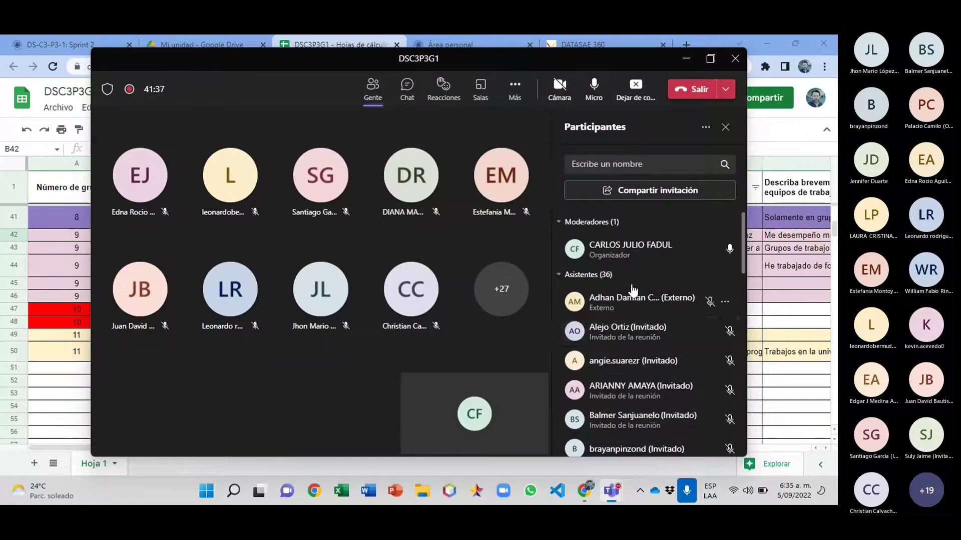
pyautogui.scroll(-4, 625, 310)
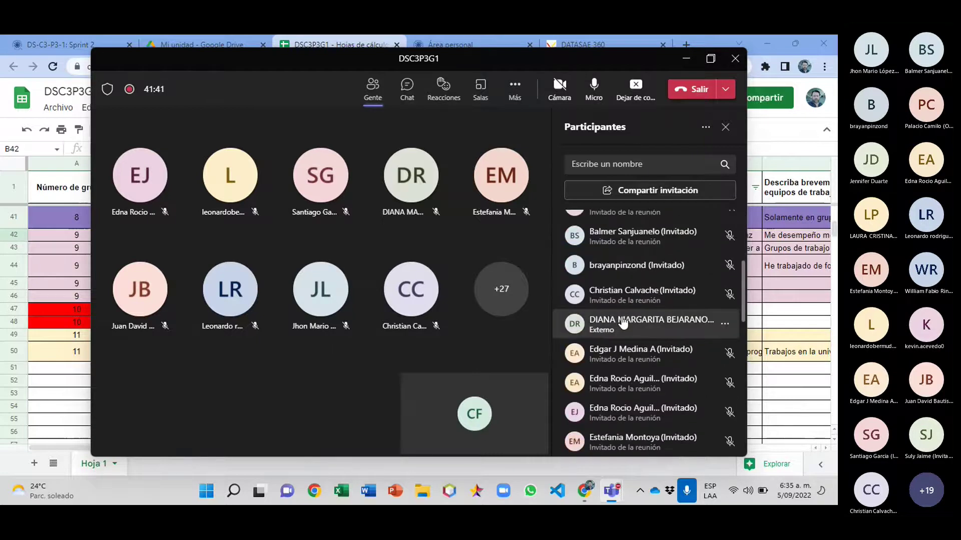
pyautogui.scroll(5, 623, 323)
pyautogui.click(686, 58)
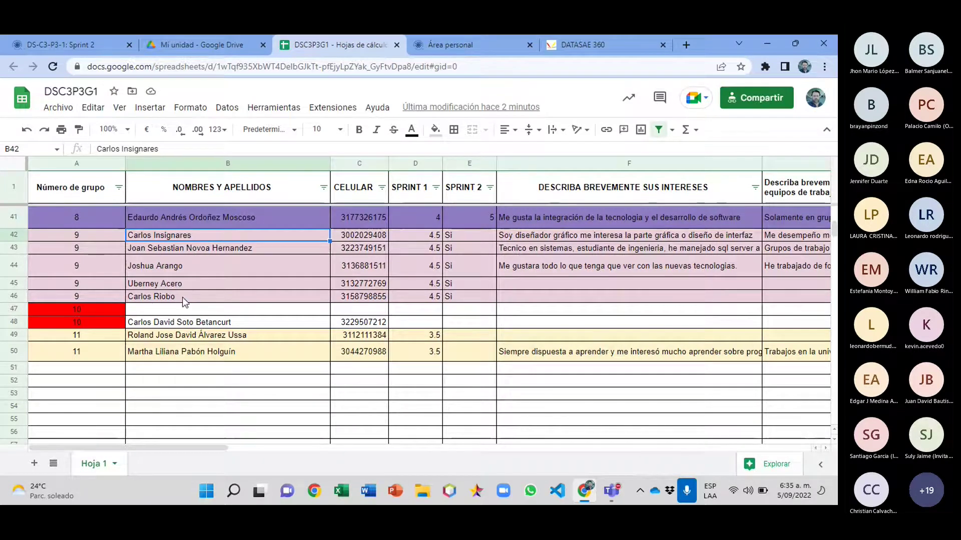
pyautogui.click(740, 414)
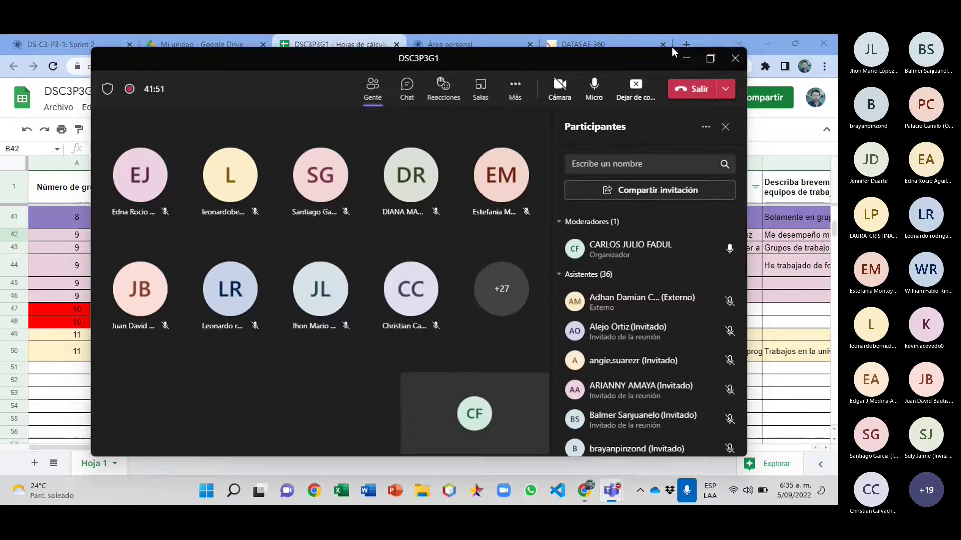
pyautogui.click(688, 62)
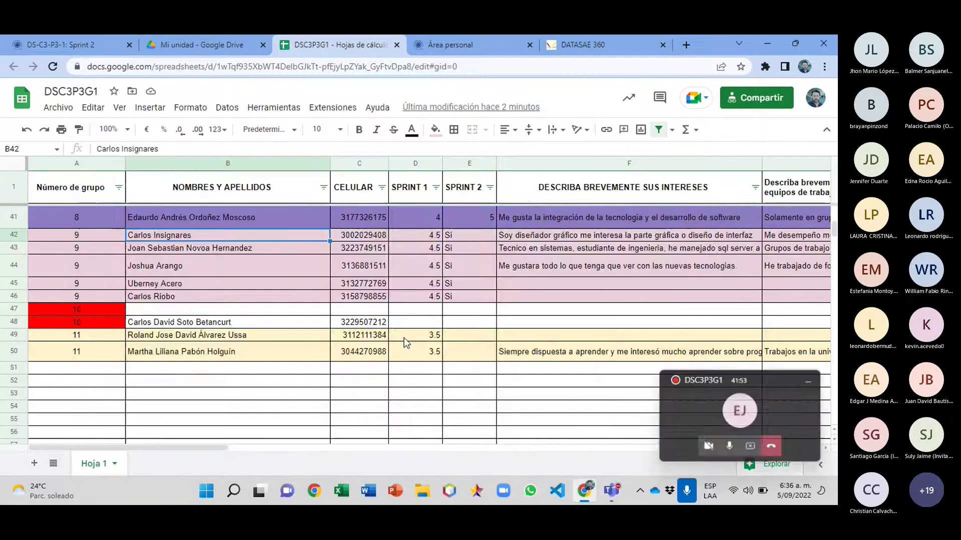
# Step: Go back to group 1 in the DSC3P3G1 spreadsheet and select the first member's SPRINT 2 cell, E2
pyautogui.scroll(5, 403, 340)
pyautogui.scroll(8, 401, 344)
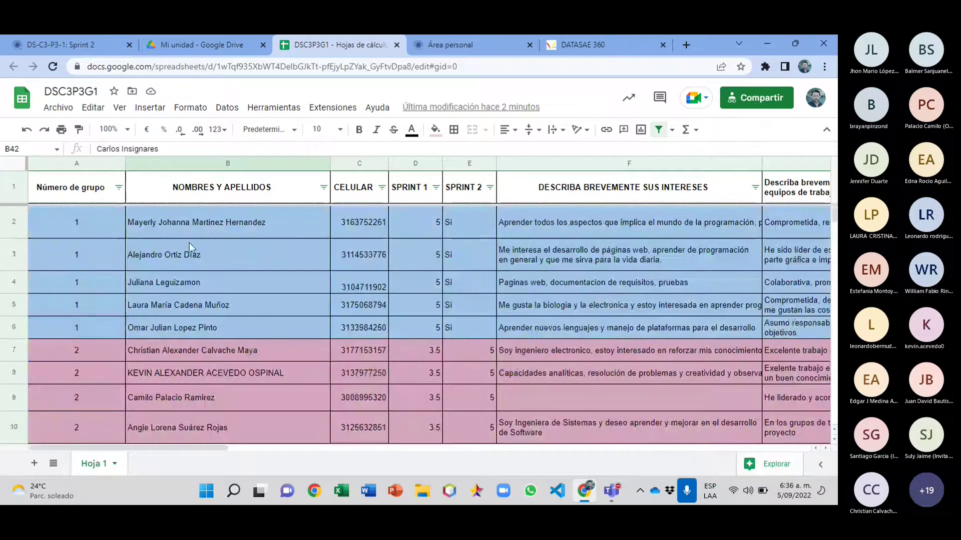
pyautogui.click(478, 224)
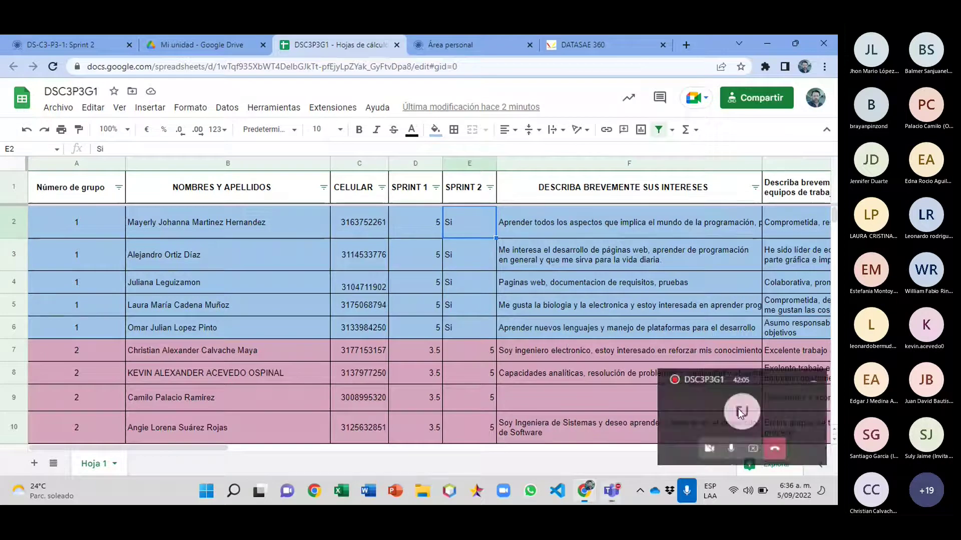
# Step: Make the group 1 participant whose hand is raised second in the queue a moderator of the Teams meeting
pyautogui.click(732, 413)
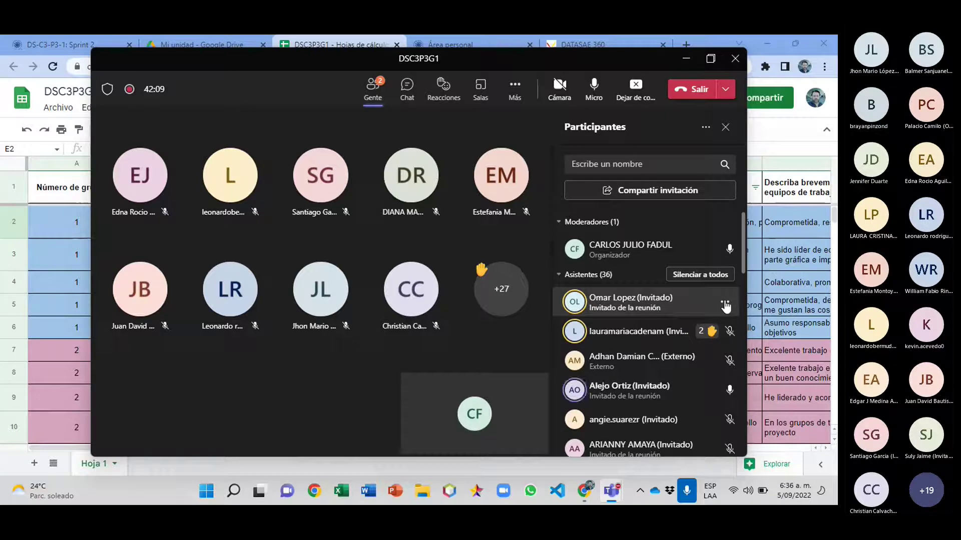
pyautogui.click(724, 304)
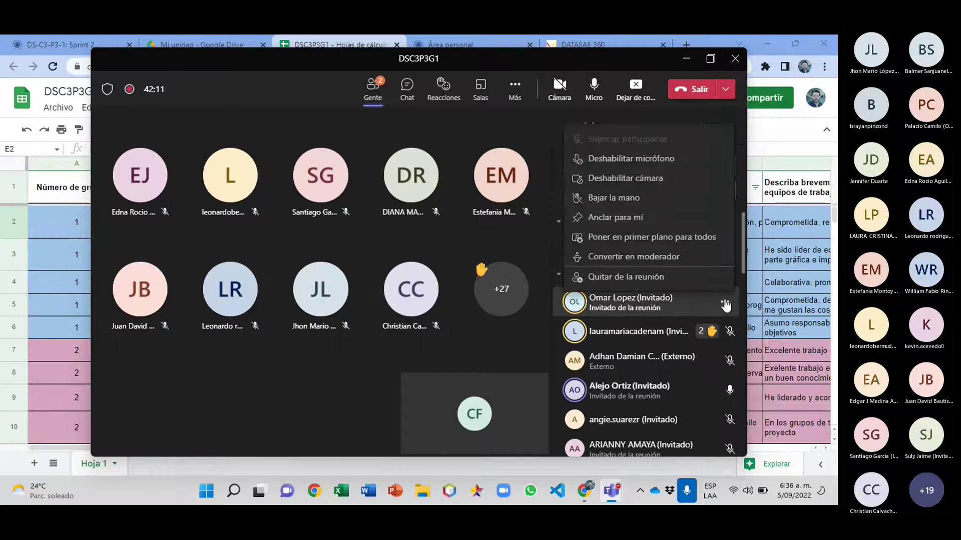
pyautogui.click(725, 334)
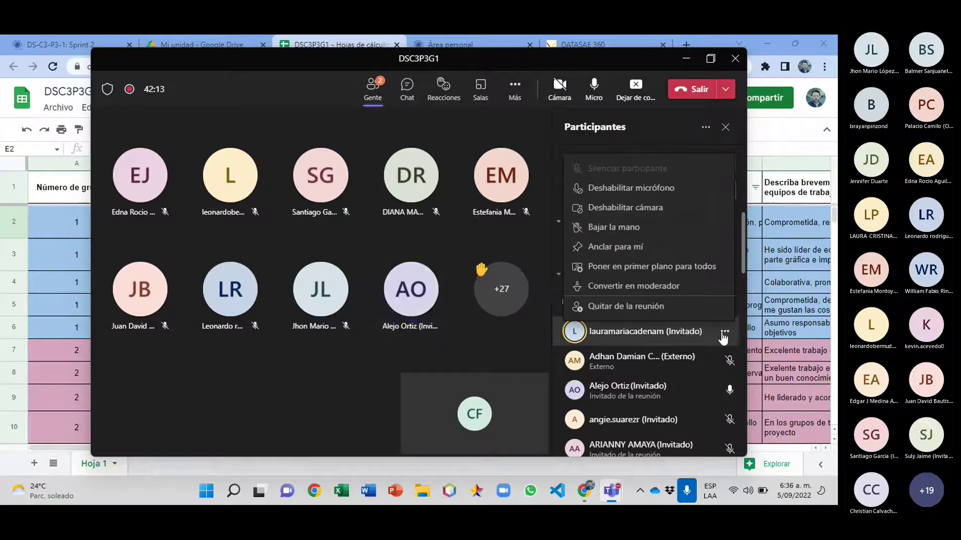
pyautogui.click(644, 288)
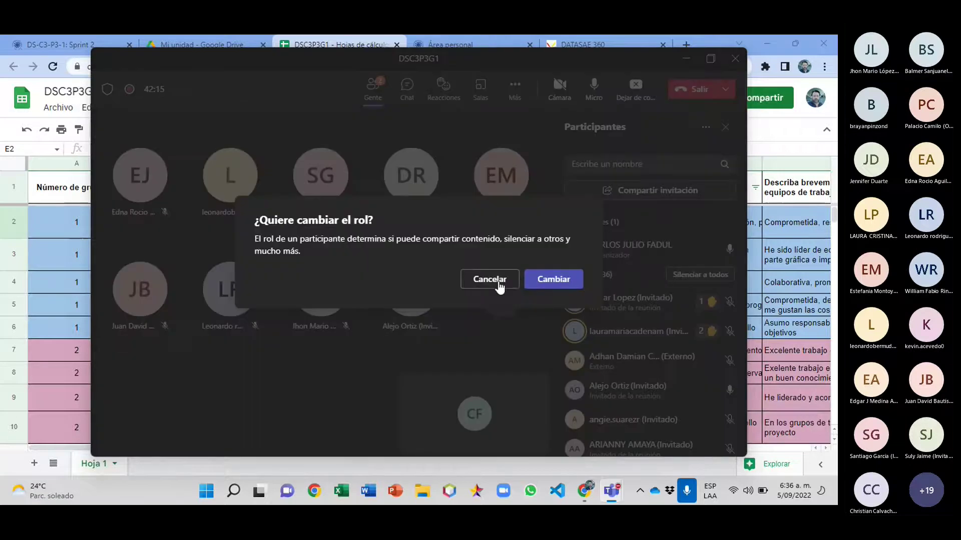
pyautogui.click(551, 278)
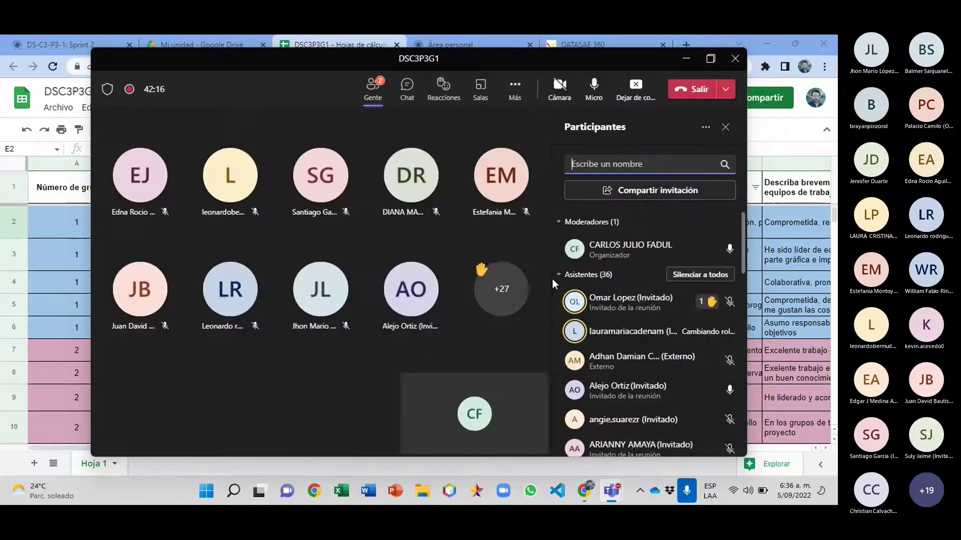
# Step: Switch from Teams to Chrome on the shared desktop and review the group members' roles in the Sprint 2 Modulo 4 Grupo 1 PDF
pyautogui.click(682, 95)
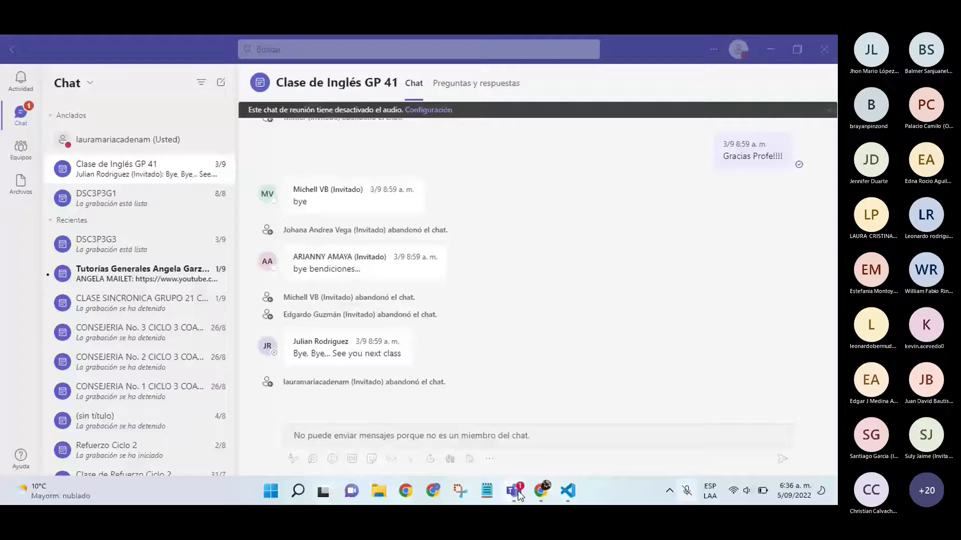
pyautogui.click(516, 493)
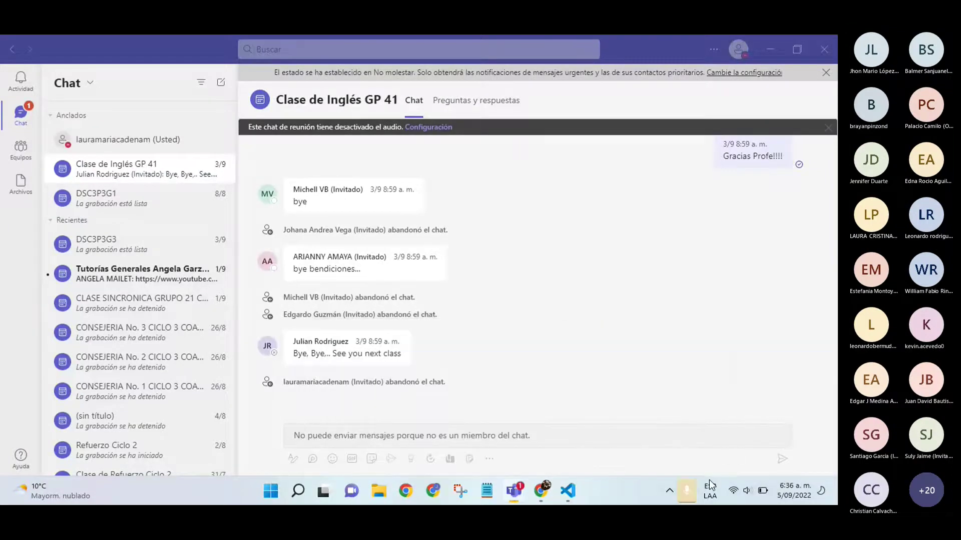
pyautogui.click(540, 491)
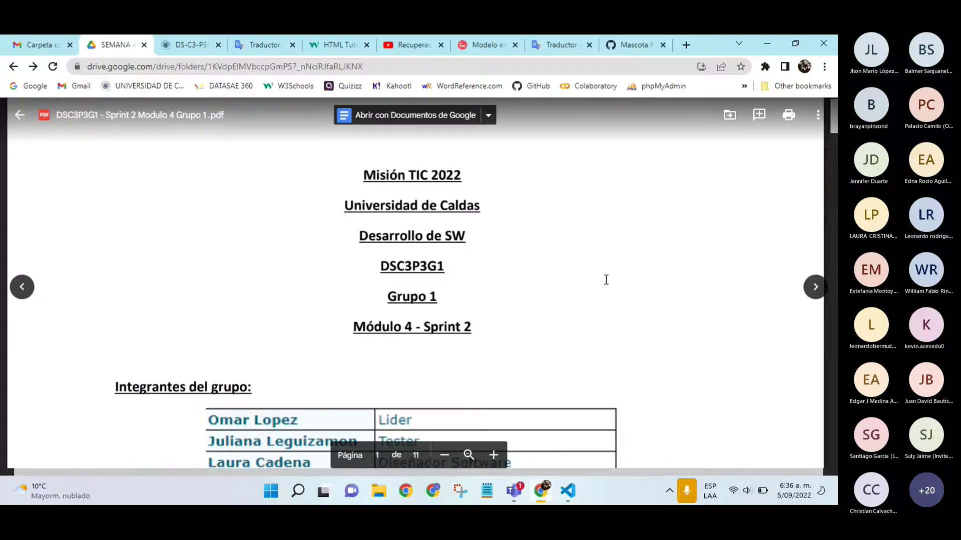
pyautogui.scroll(-1, 606, 280)
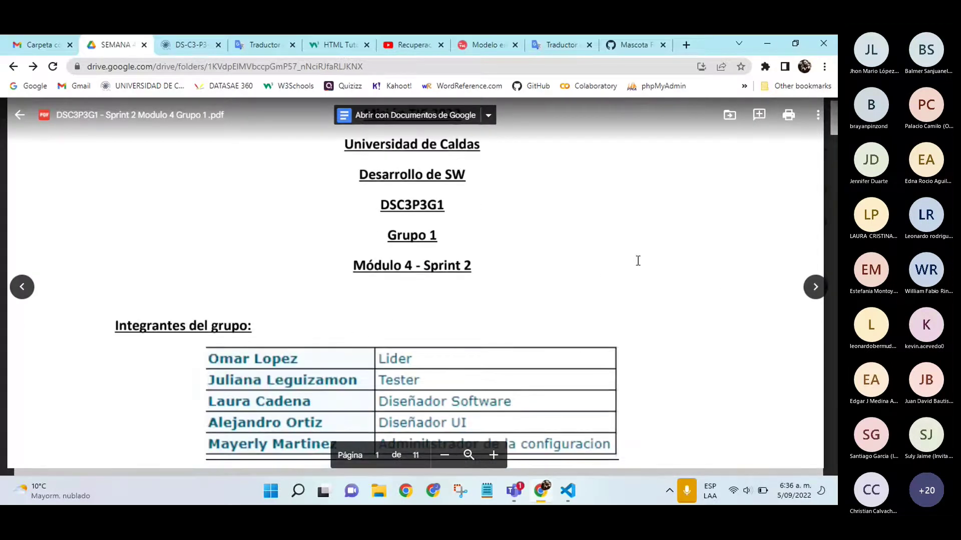
pyautogui.scroll(-5, 714, 270)
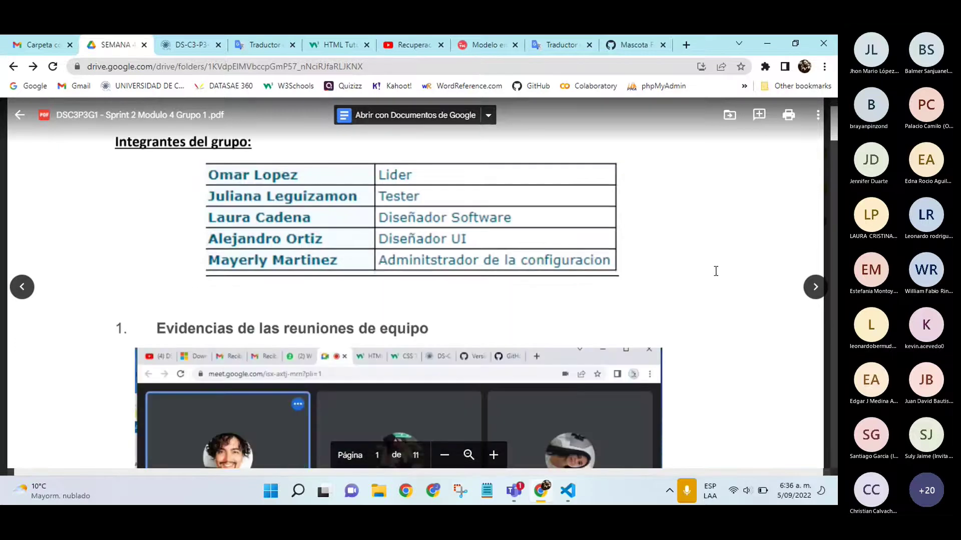
pyautogui.scroll(-2, 715, 271)
pyautogui.scroll(2, 715, 271)
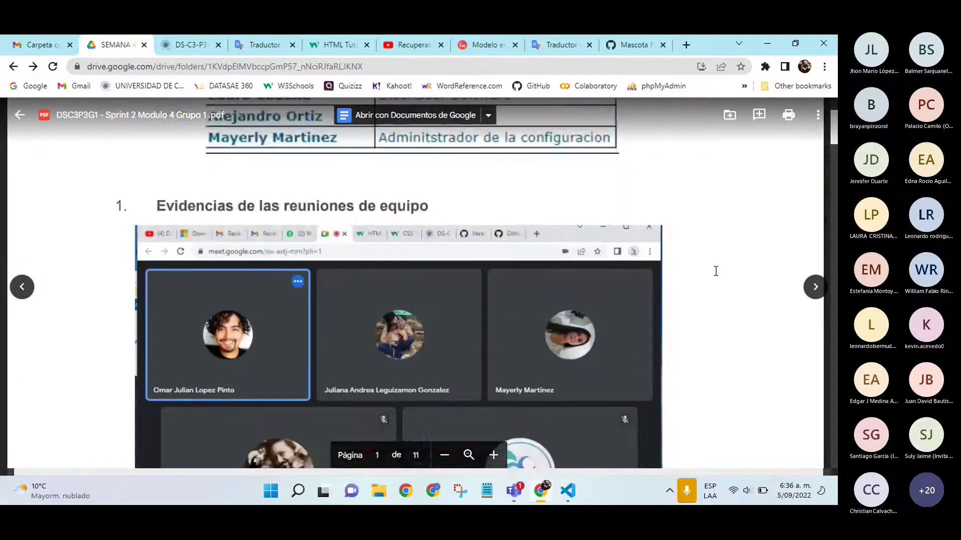
# Step: Review the PDF's evidence of team meetings, tutor meetings and the GitHub Kanban board
pyautogui.scroll(-2, 715, 271)
pyautogui.scroll(-6, 715, 271)
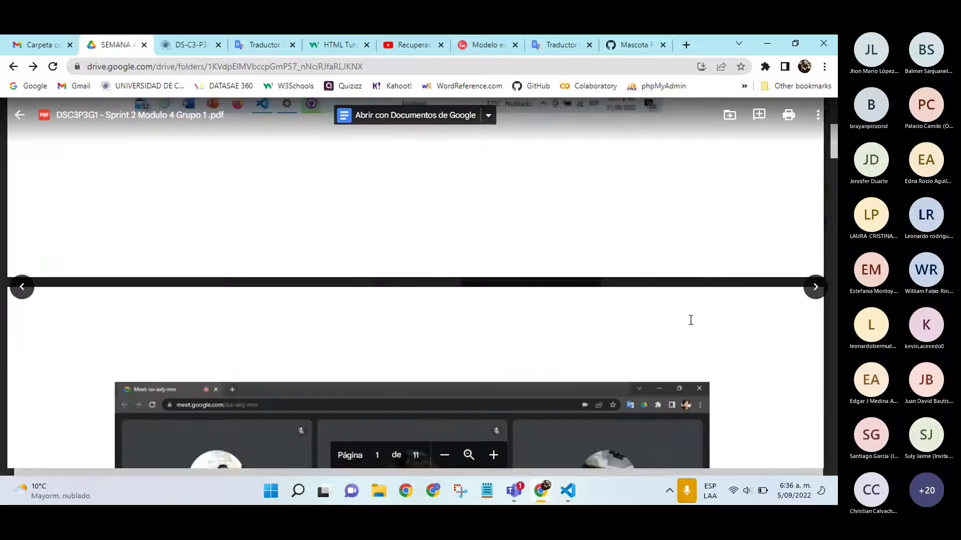
pyautogui.scroll(-8, 691, 319)
pyautogui.scroll(-4, 643, 301)
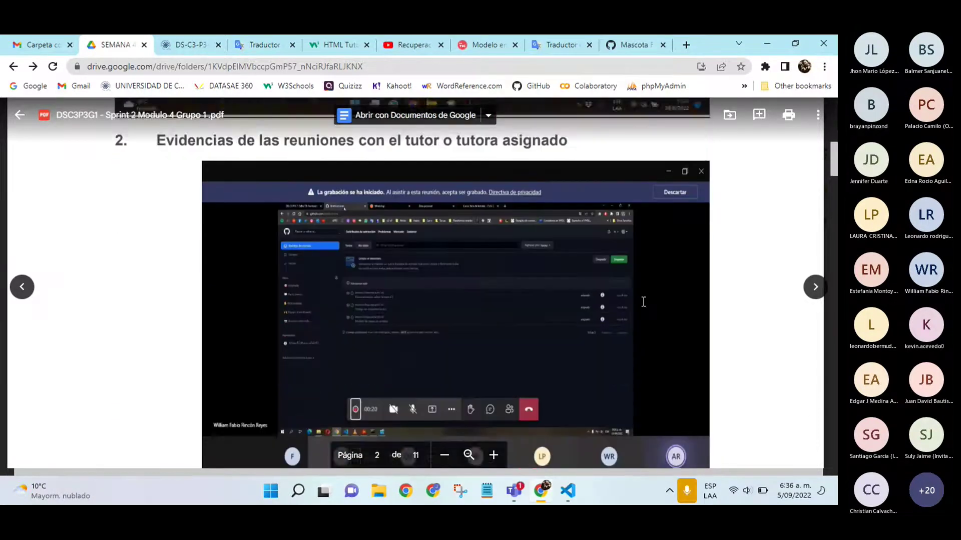
pyautogui.scroll(-6, 643, 302)
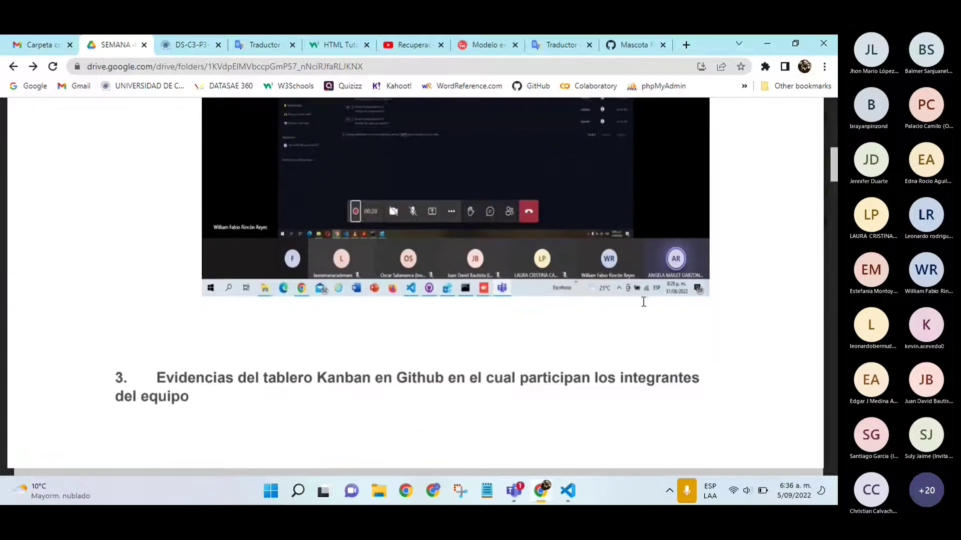
pyautogui.scroll(-8, 643, 302)
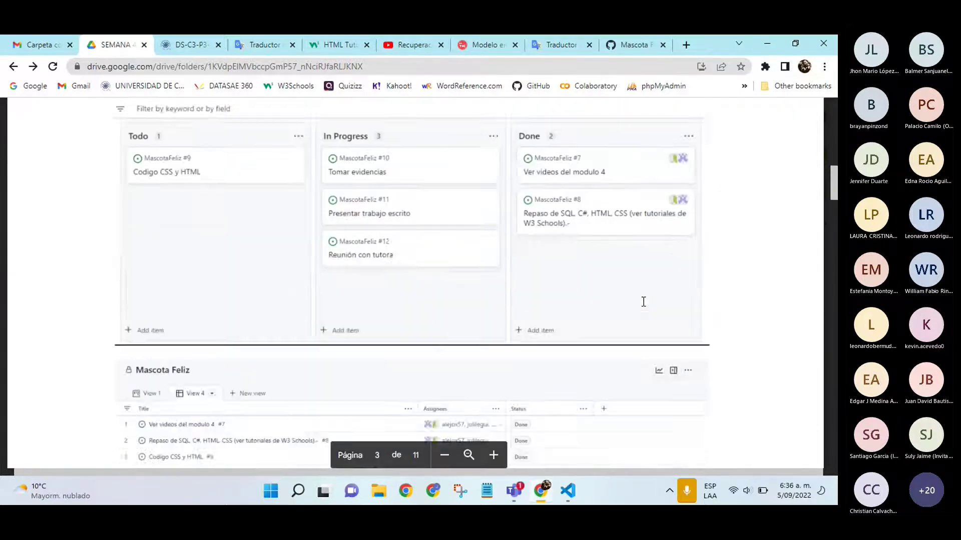
# Step: Review the Mascota Feliz Frontend mockups and the Visual Studio Code project's Pages files in the PDF
pyautogui.scroll(-10, 643, 302)
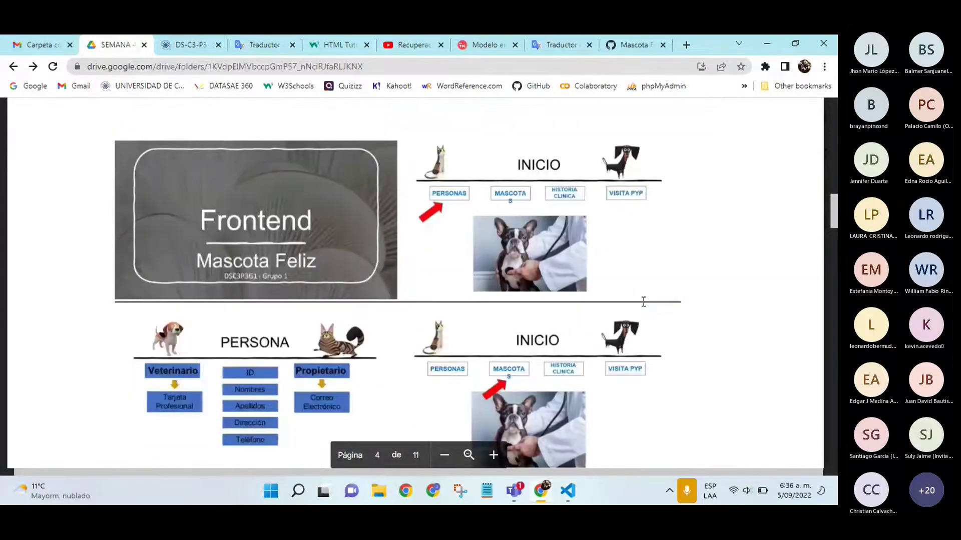
pyautogui.scroll(-4, 619, 304)
pyautogui.scroll(-10, 604, 304)
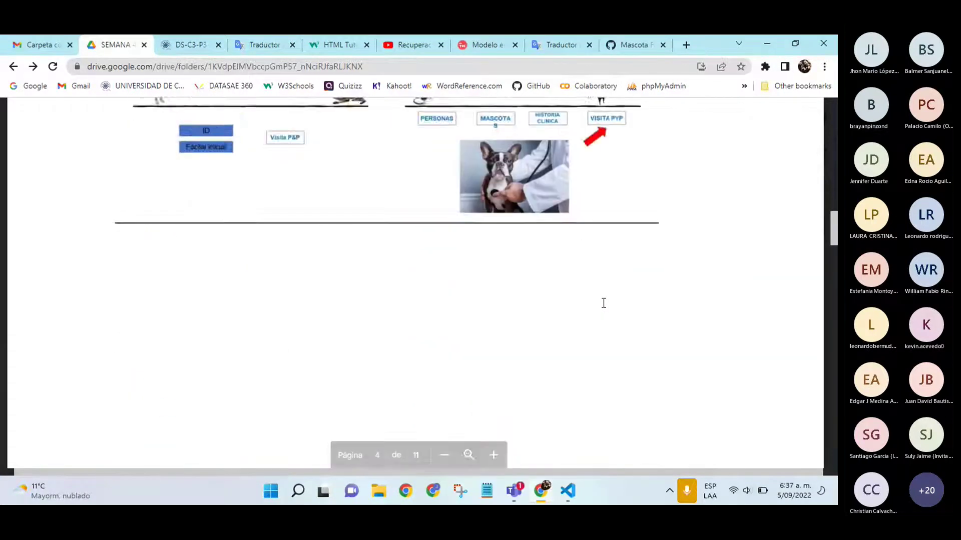
pyautogui.scroll(-10, 606, 303)
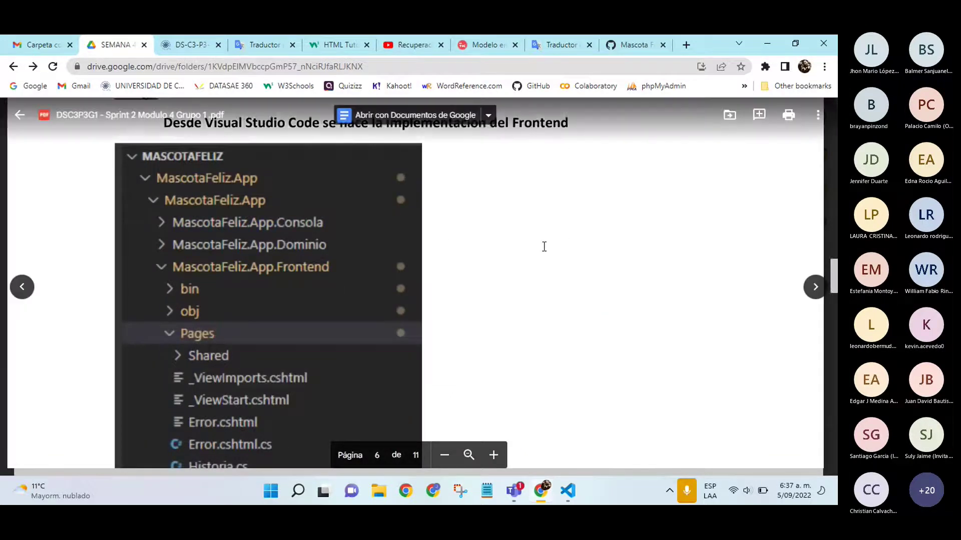
pyautogui.scroll(1, 544, 257)
pyautogui.scroll(-10, 544, 257)
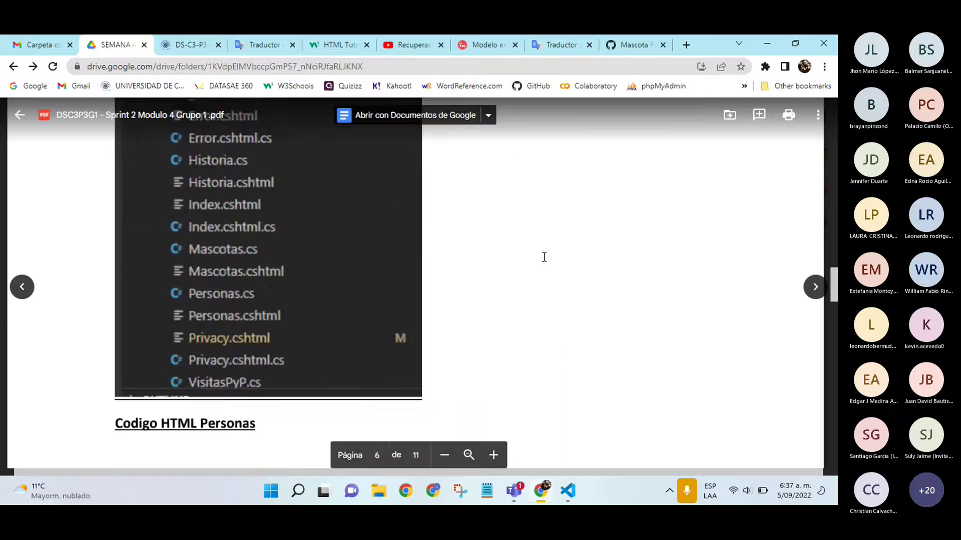
# Step: Examine the HTML code captures for the Personas and Mascotas pages in the PDF
pyautogui.scroll(-10, 544, 256)
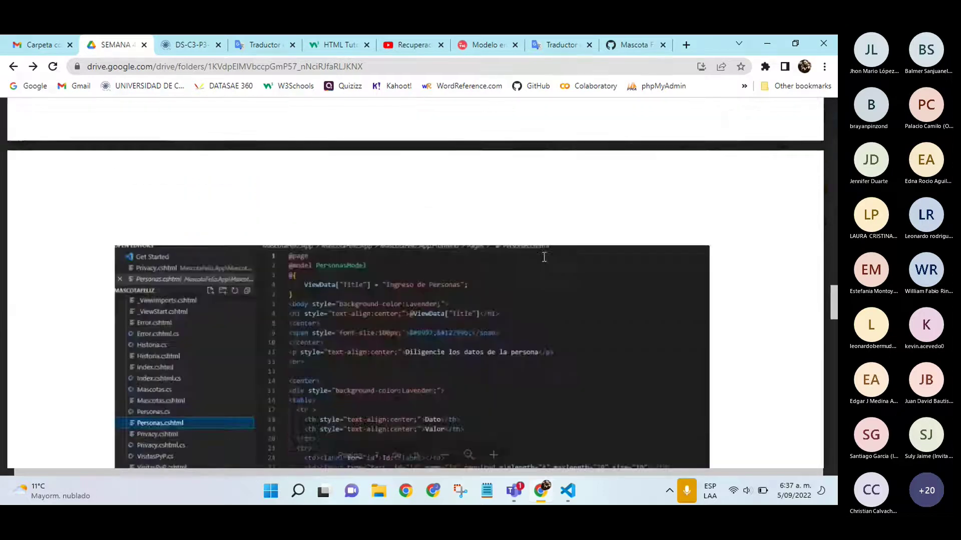
pyautogui.scroll(8, 544, 257)
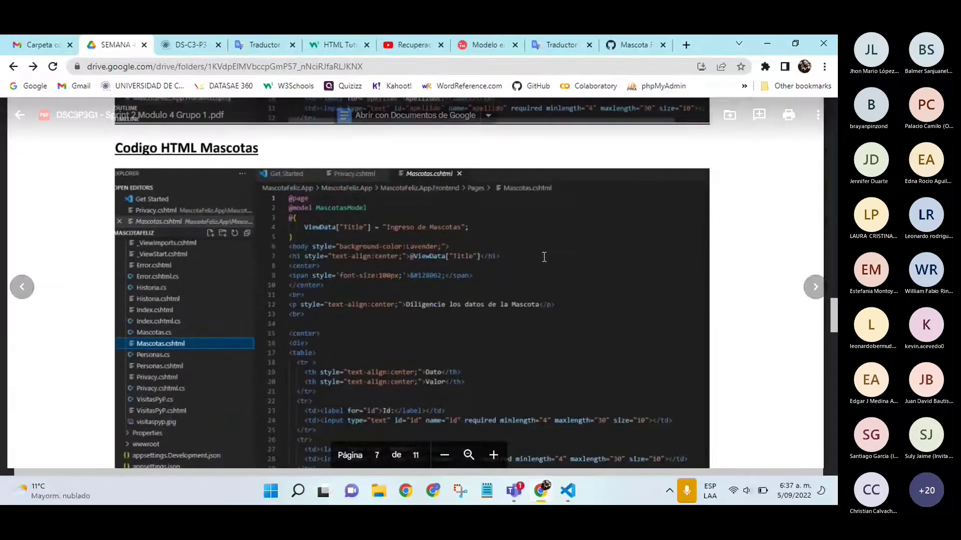
pyautogui.scroll(5, 544, 257)
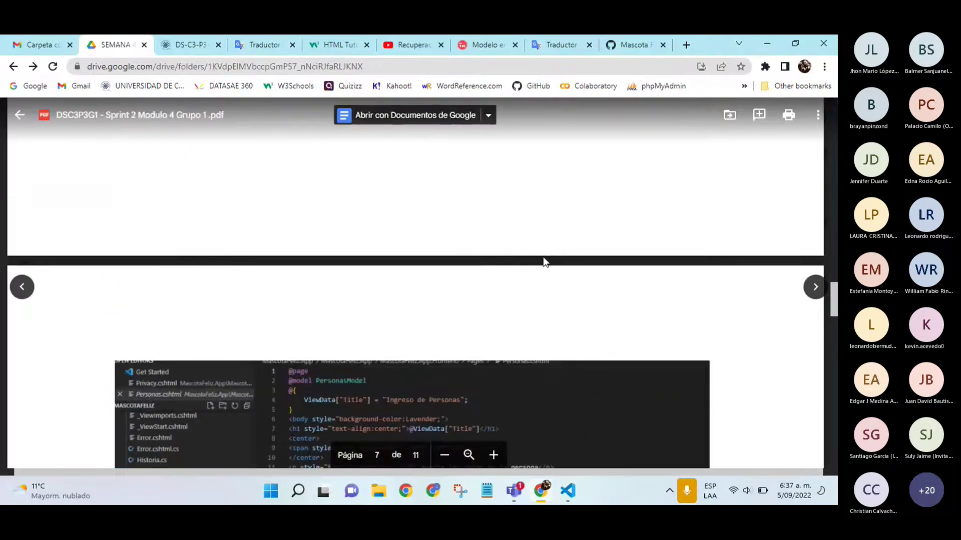
pyautogui.scroll(-6, 543, 258)
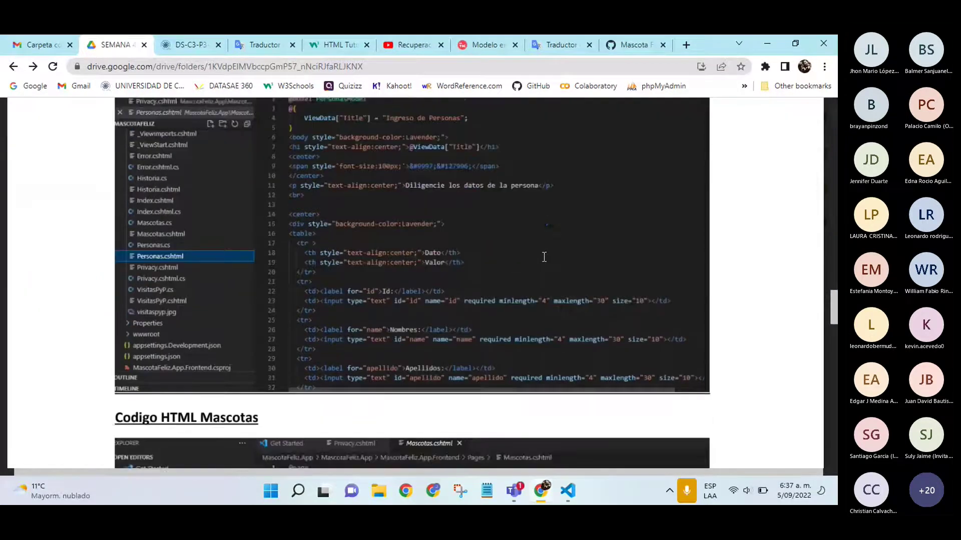
pyautogui.scroll(-4, 544, 257)
pyautogui.scroll(-5, 544, 257)
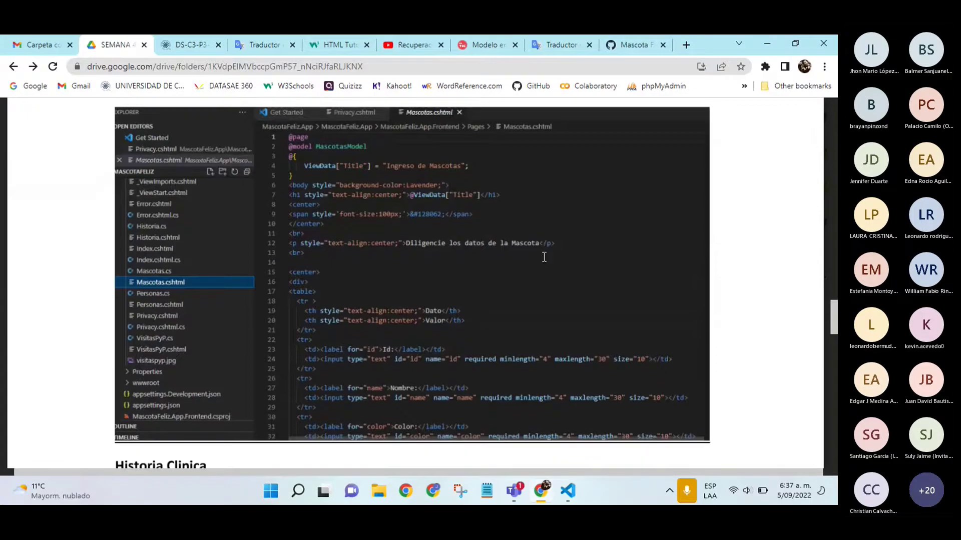
# Step: Examine the Historia Clinica and Visitas PyP code captures, continuing to the Vistas desde el navegador section
pyautogui.scroll(-10, 544, 256)
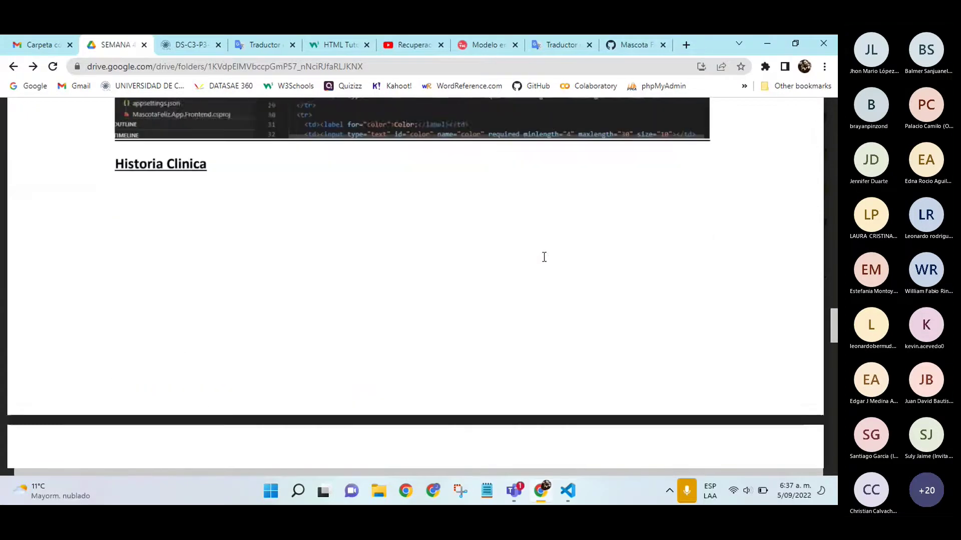
pyautogui.scroll(-6, 544, 257)
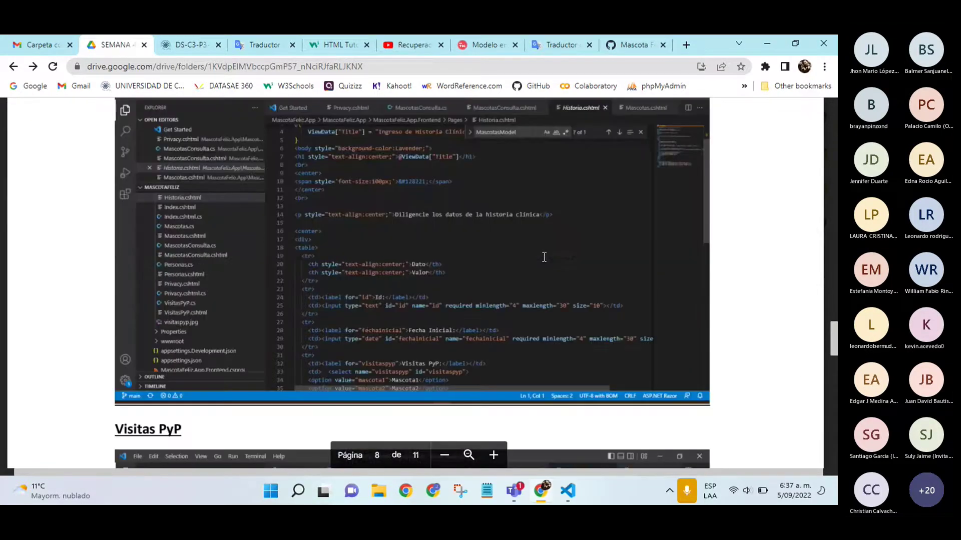
pyautogui.scroll(-6, 544, 257)
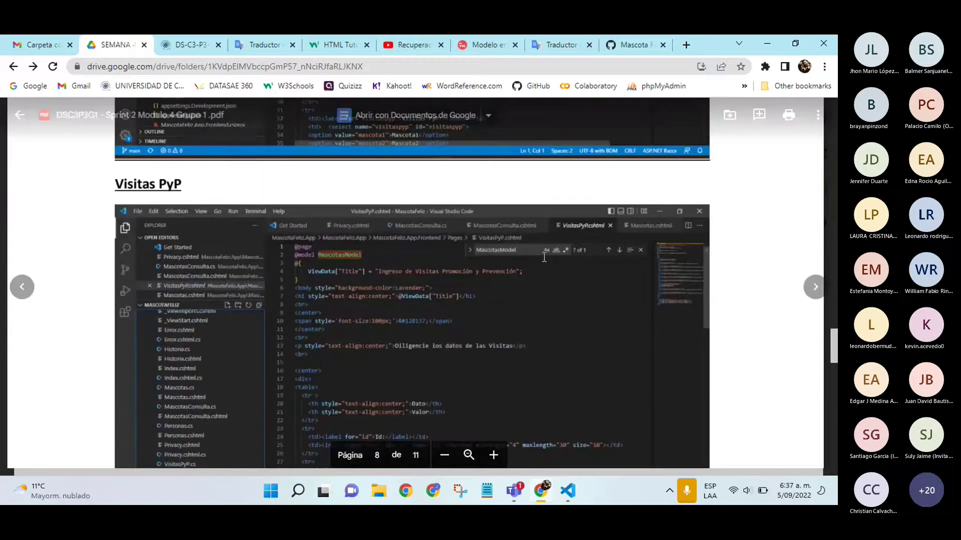
pyautogui.scroll(-7, 544, 256)
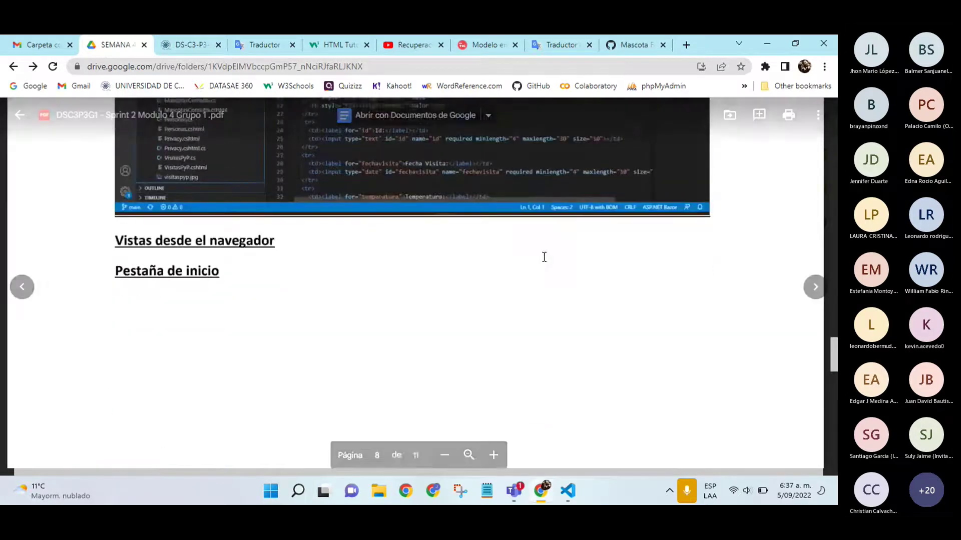
# Step: Review the Historia Clinica and Visitas PyP code captures again, up to the Vistas desde el navegador heading
pyautogui.scroll(-6, 544, 256)
pyautogui.scroll(8, 544, 257)
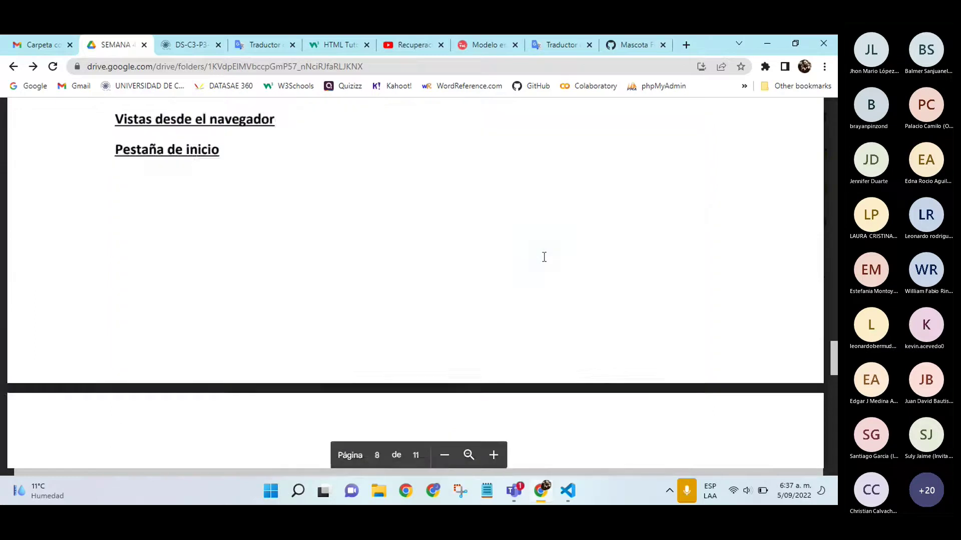
pyautogui.scroll(-3, 544, 256)
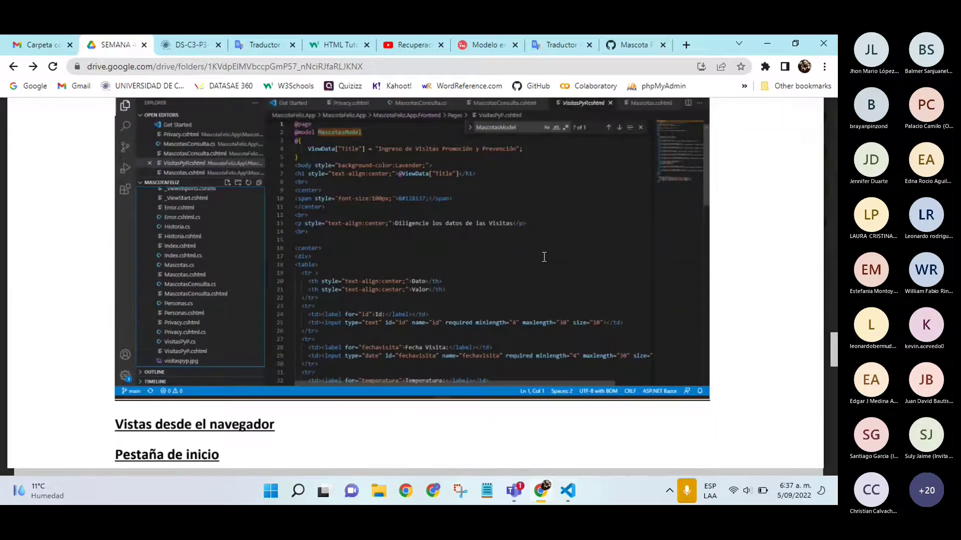
pyautogui.scroll(5, 509, 266)
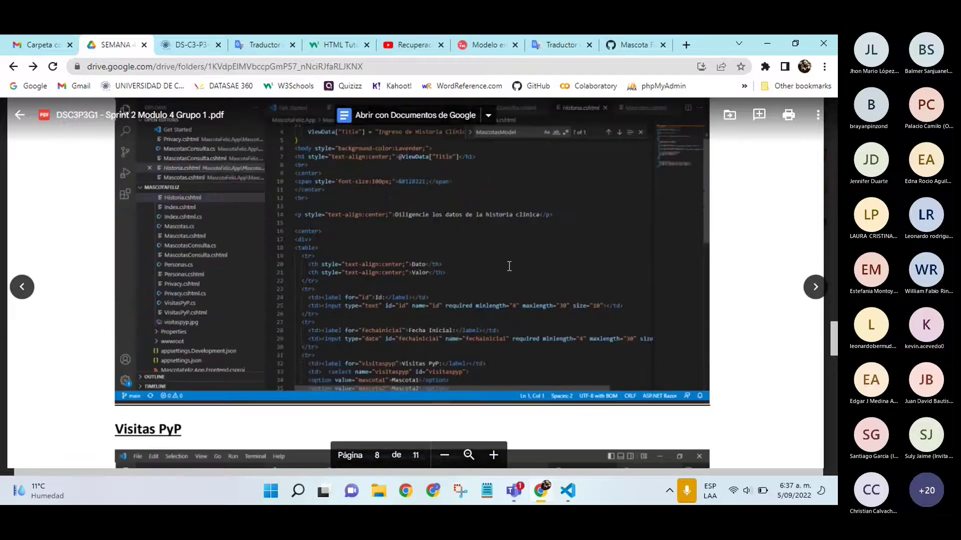
pyautogui.scroll(6, 509, 267)
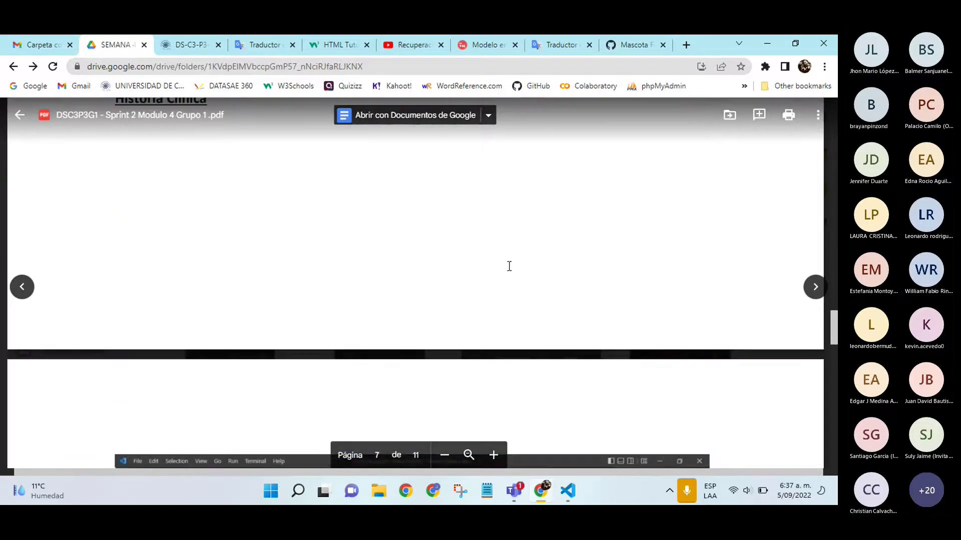
pyautogui.scroll(-5, 509, 266)
pyautogui.scroll(-5, 509, 266)
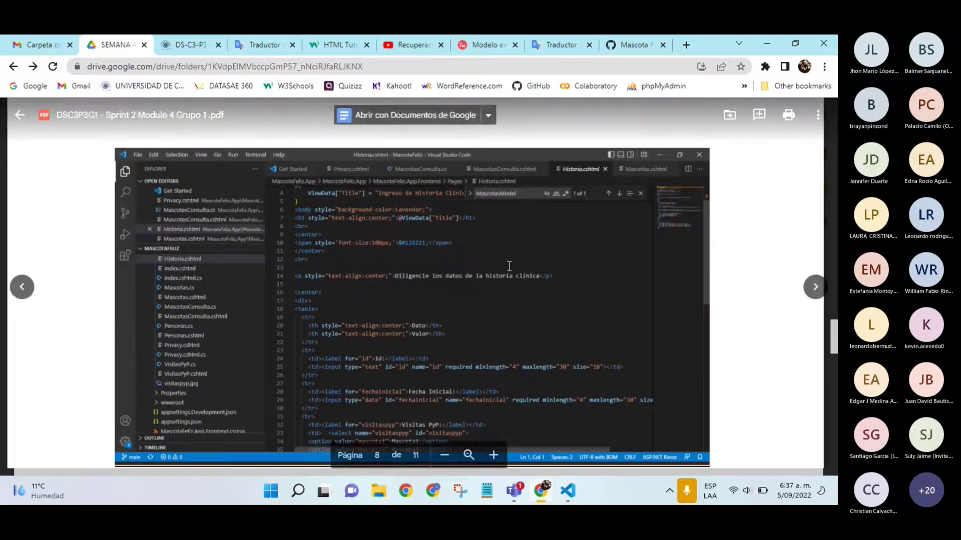
# Step: Examine the browser captures of the Mascota Feliz home page and the Ingreso de Personas and Ingreso mascotas forms
pyautogui.scroll(-8, 509, 266)
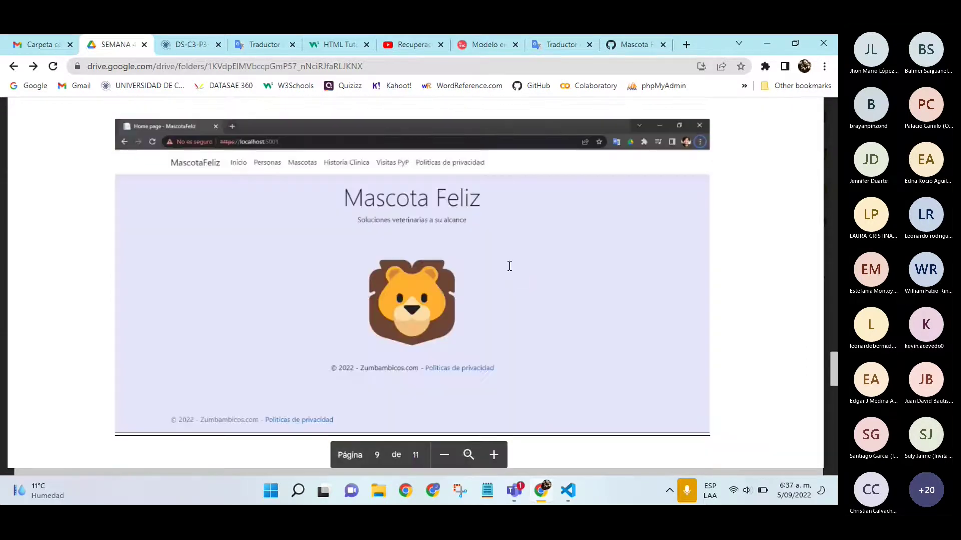
pyautogui.scroll(-1, 509, 266)
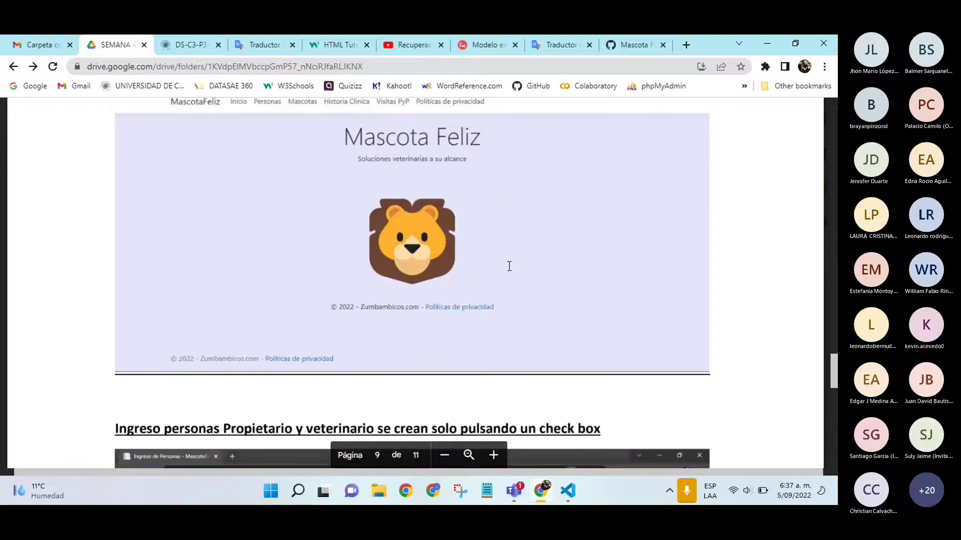
pyautogui.scroll(-4, 509, 266)
pyautogui.scroll(-2, 509, 266)
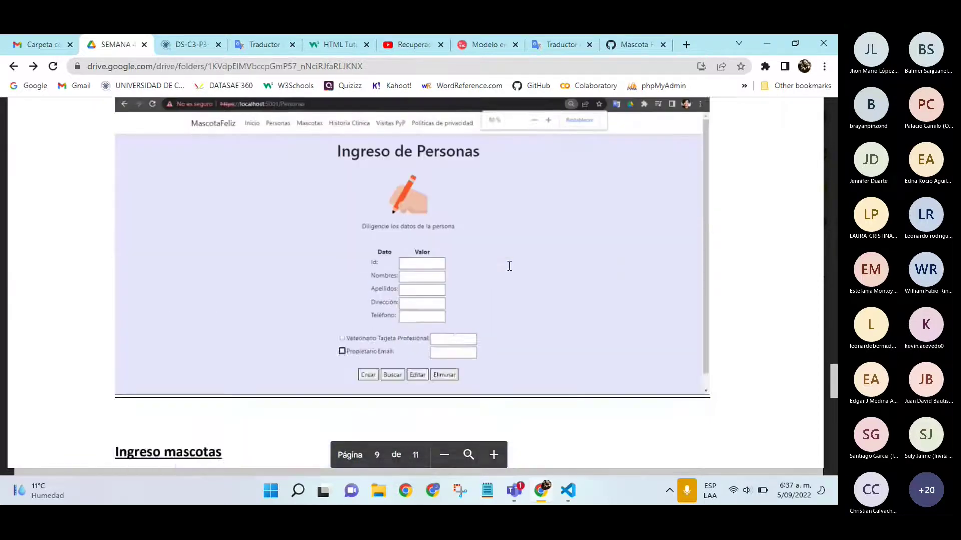
pyautogui.scroll(6, 509, 266)
pyautogui.scroll(-4, 509, 267)
pyautogui.scroll(-10, 509, 266)
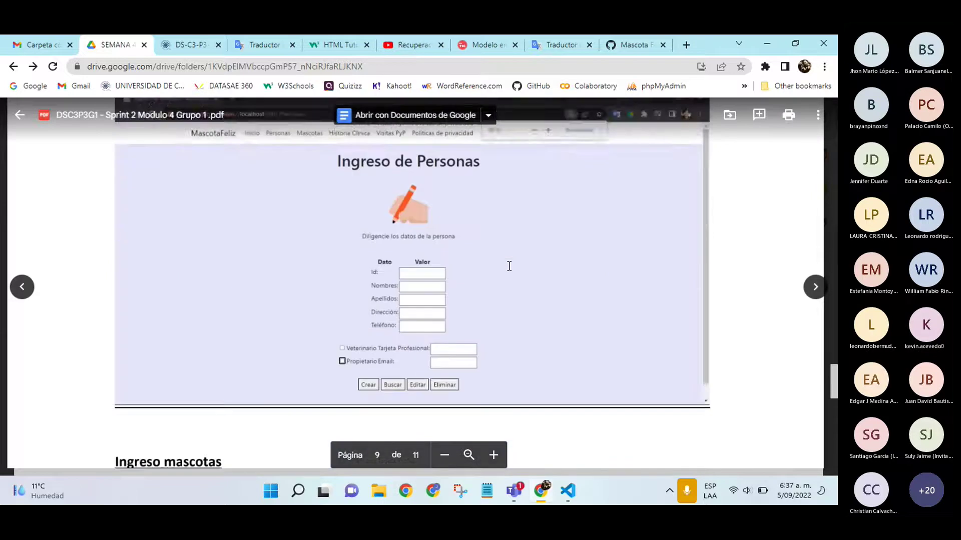
pyautogui.scroll(-8, 508, 265)
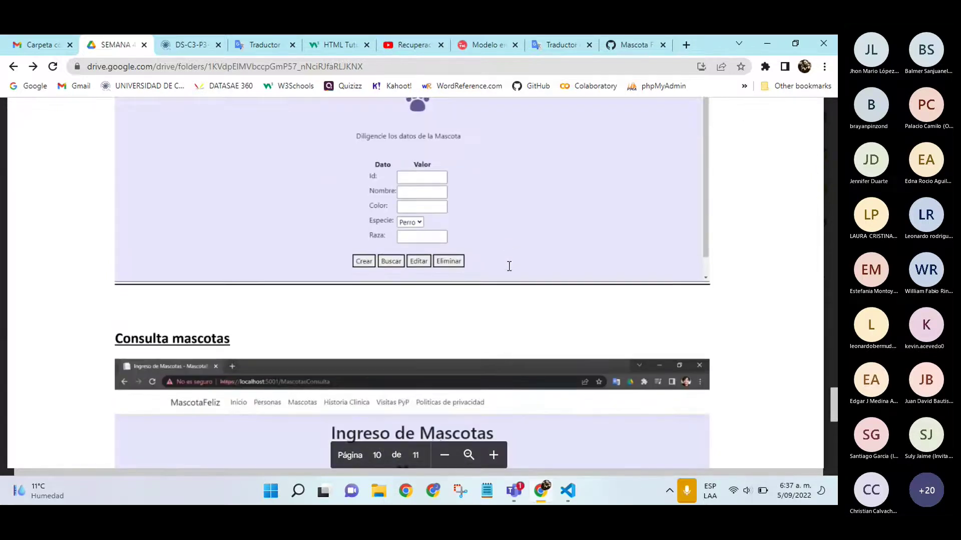
# Step: Examine the browser captures of Consulta mascotas, Historia Clínica and Visitas Promoción y Prevención through the PDF's last page
pyautogui.scroll(-6, 509, 267)
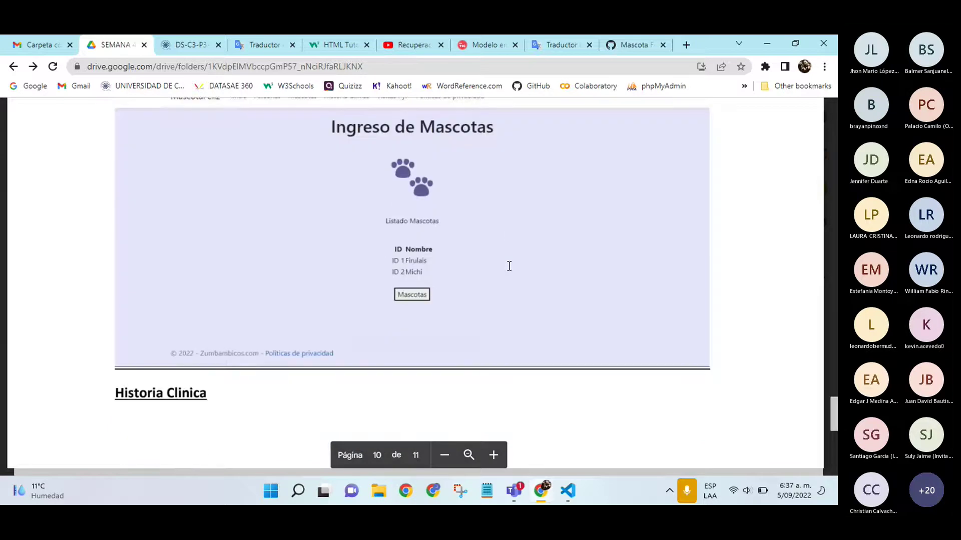
pyautogui.scroll(-1, 509, 266)
pyautogui.scroll(-10, 509, 266)
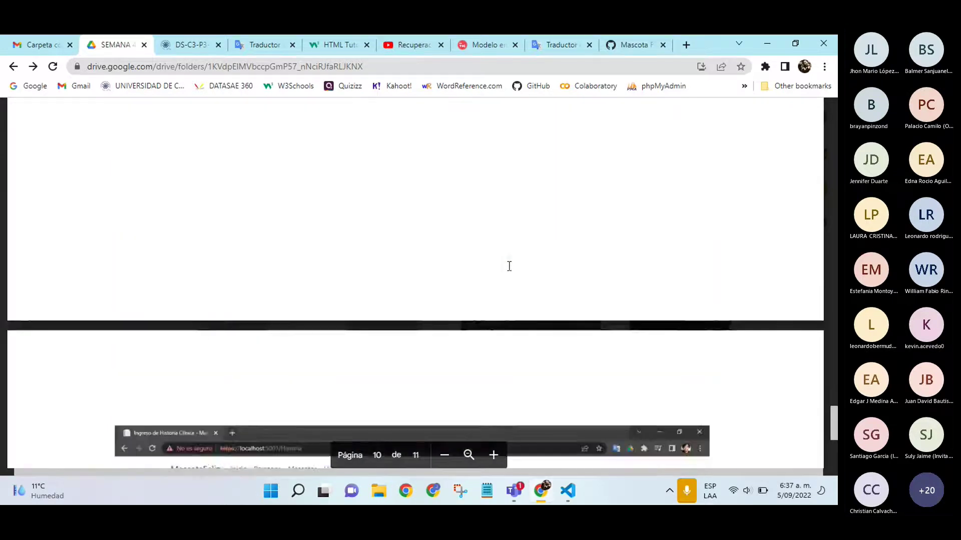
pyautogui.scroll(-2, 508, 266)
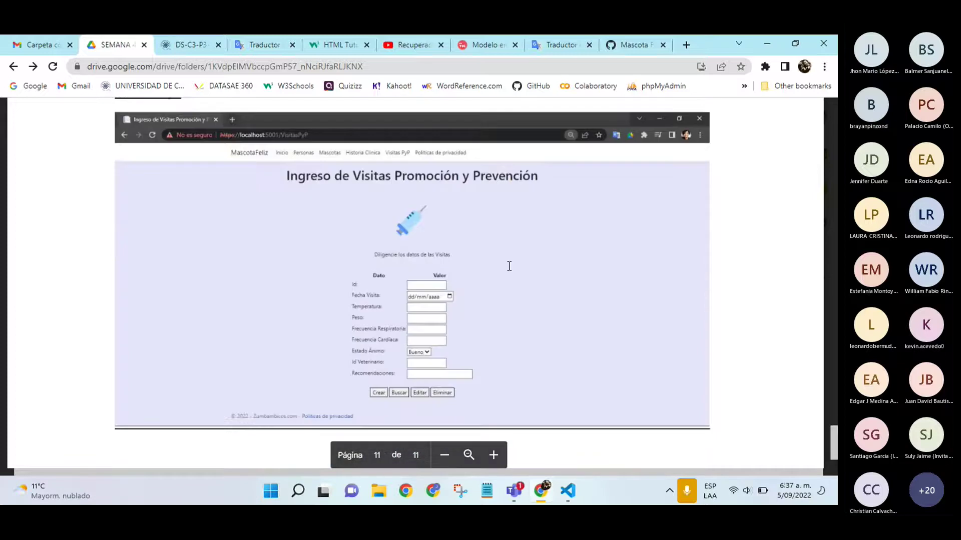
pyautogui.scroll(-5, 508, 266)
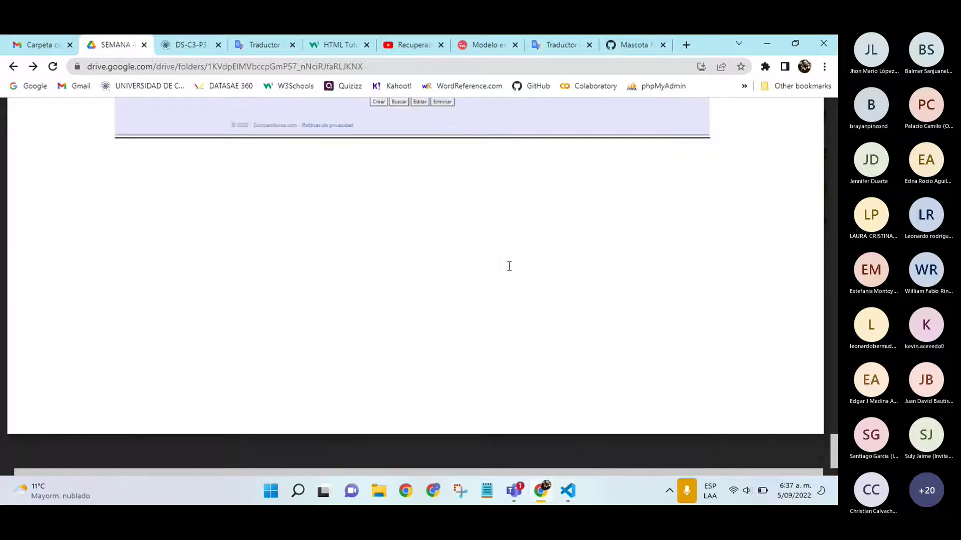
# Step: Go back through the Visitas, Historia Clínica and Mascotas captures to the Ingreso personas section on page 9
pyautogui.scroll(4, 509, 266)
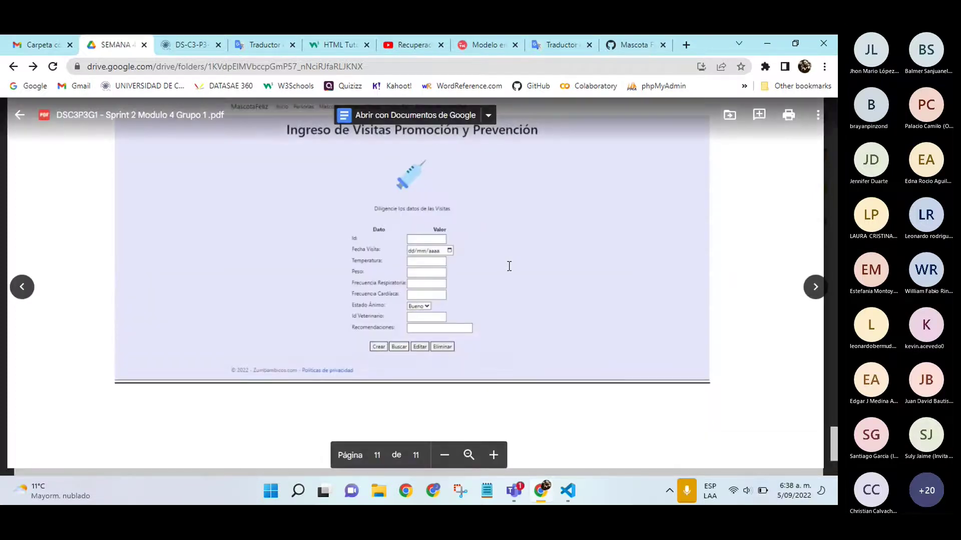
pyautogui.scroll(7, 508, 266)
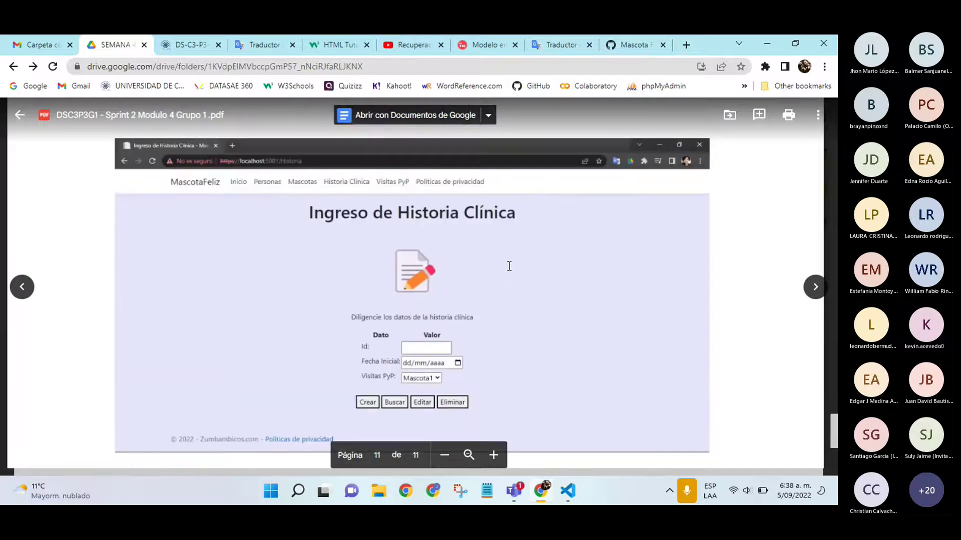
pyautogui.scroll(4, 509, 266)
pyautogui.scroll(-3, 509, 266)
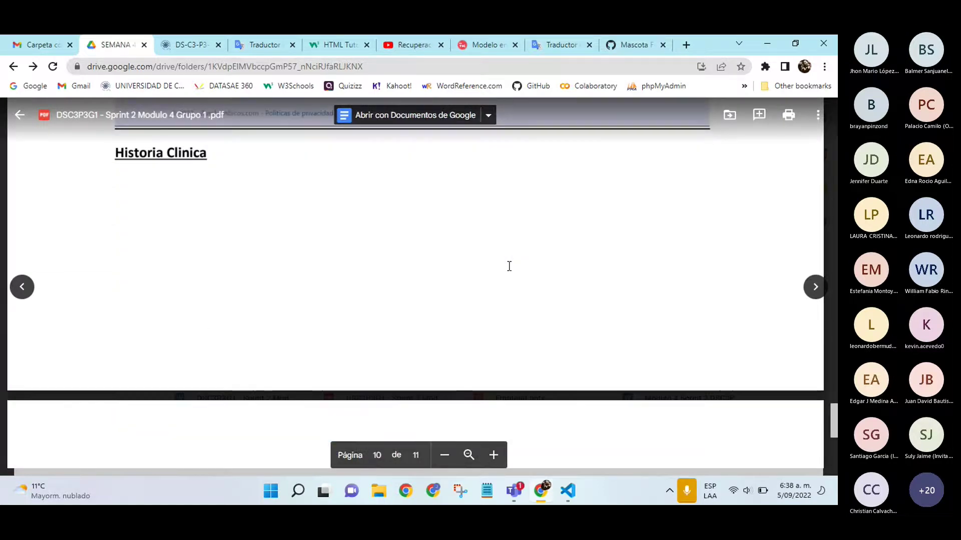
pyautogui.scroll(2, 509, 266)
pyautogui.scroll(10, 509, 266)
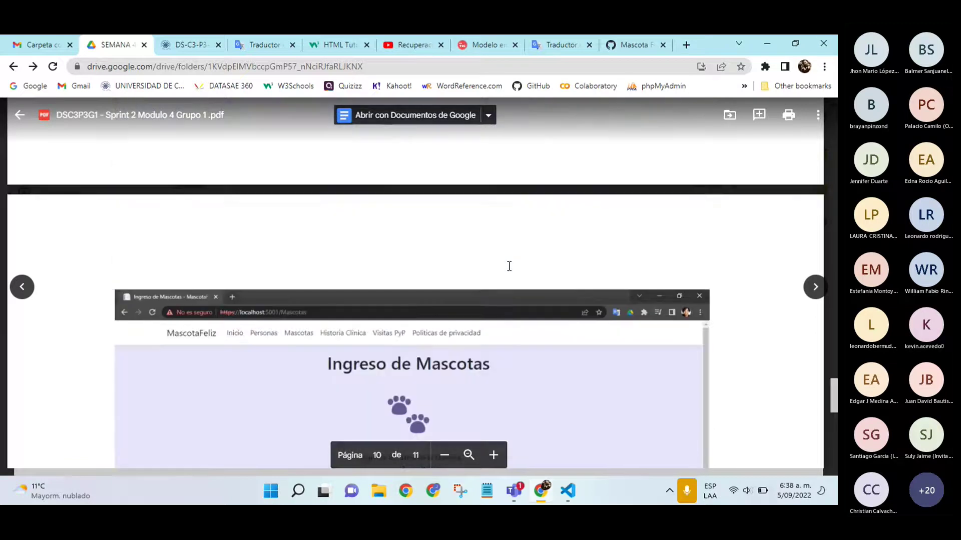
pyautogui.scroll(10, 508, 266)
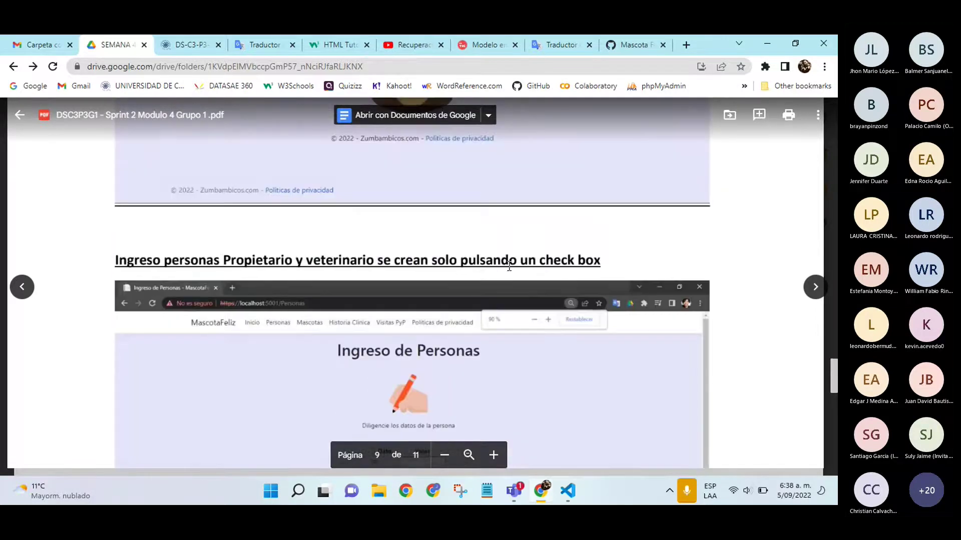
# Step: Enlarge the Ingreso de Personas capture to examine its fields and Veterinario and Propietario check boxes, and switch to Teams
pyautogui.scroll(-2, 509, 266)
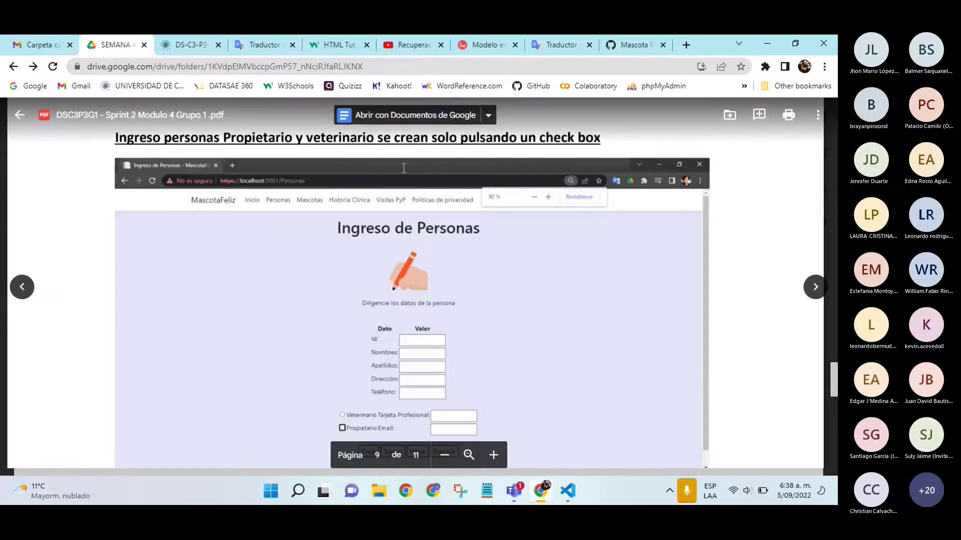
pyautogui.scroll(-1, 557, 298)
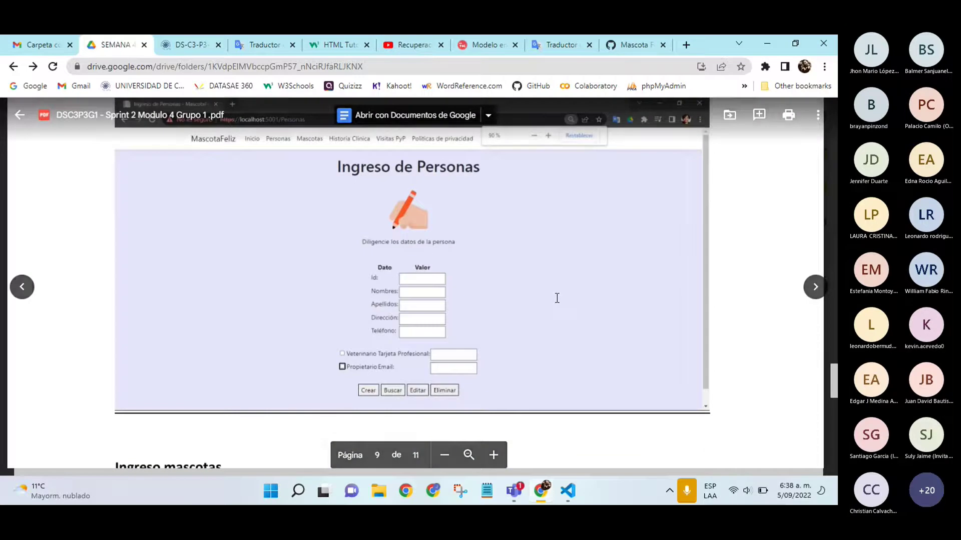
pyautogui.click(494, 456)
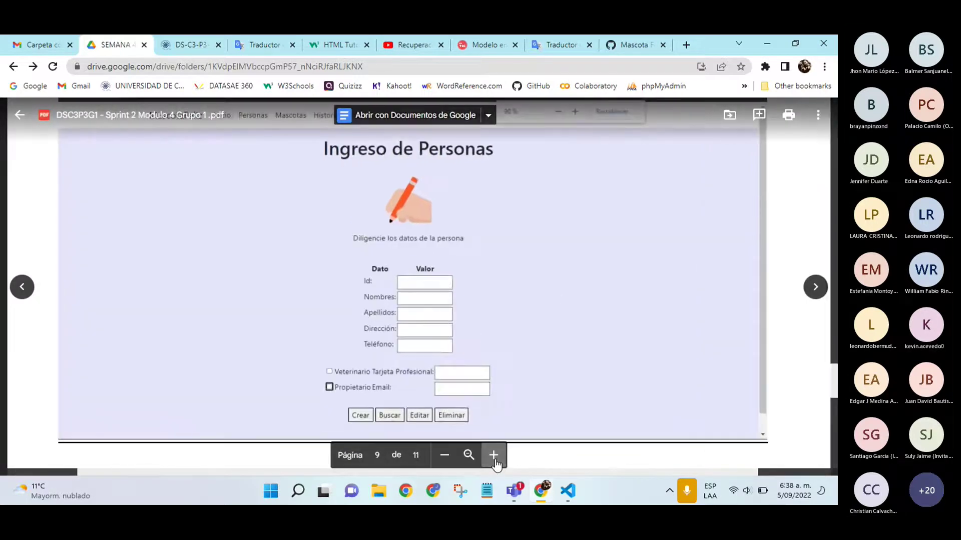
pyautogui.scroll(3, 547, 368)
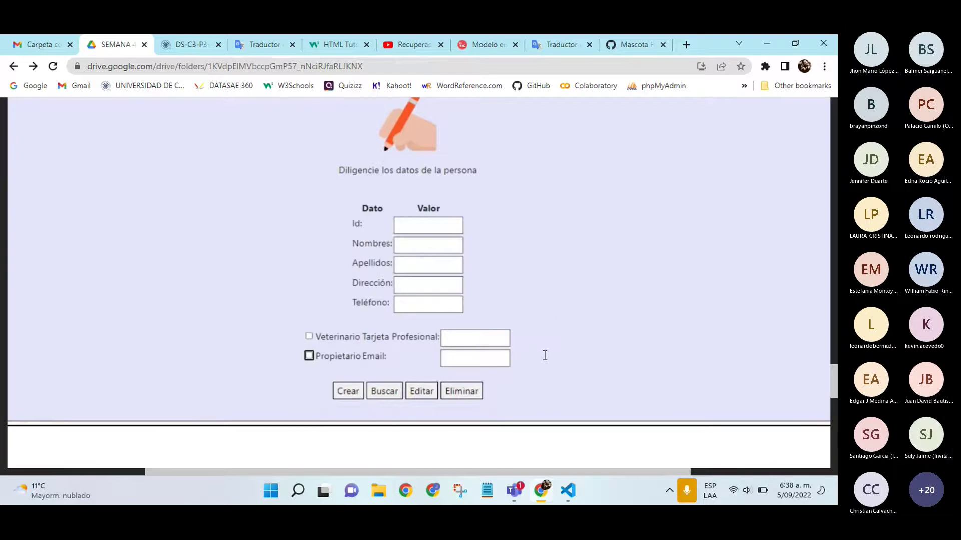
pyautogui.scroll(3, 544, 356)
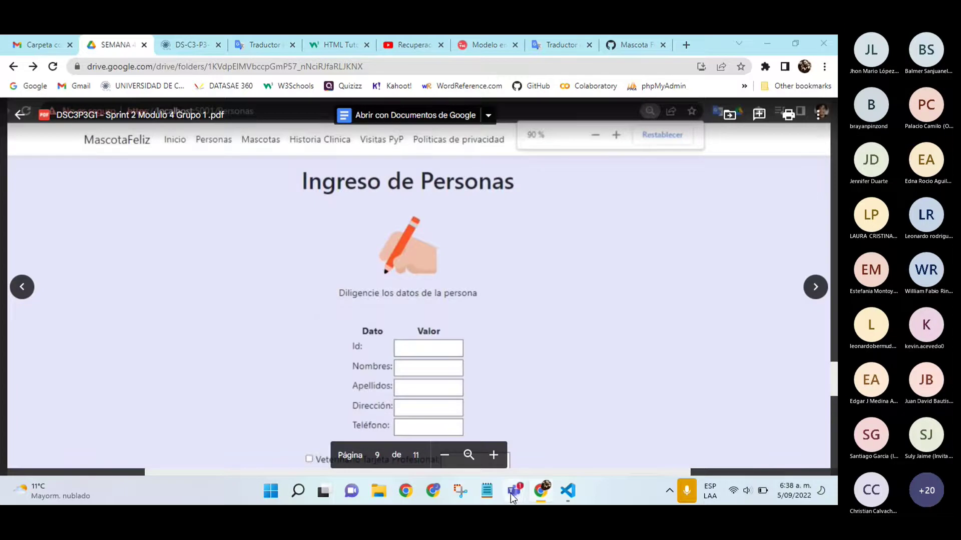
pyautogui.moveTo(511, 493)
pyautogui.click(644, 389)
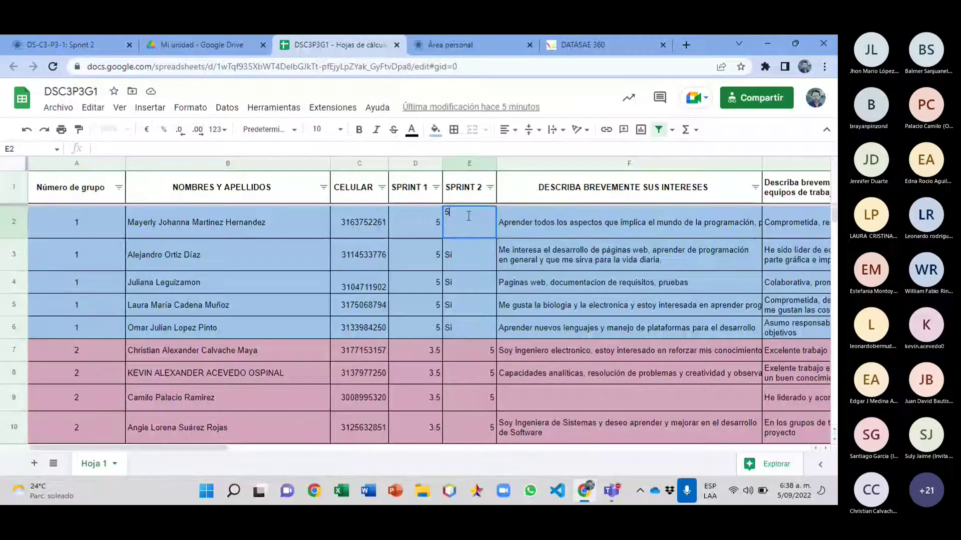
# Step: Enter a SPRINT 2 grade of 5 for all group 1 members, in rows 2 to 6 of the DSC3P3G1 sheet
pyautogui.press('Return')
pyautogui.write('5')
pyautogui.press('Return')
pyautogui.write('5')
pyautogui.press('Return')
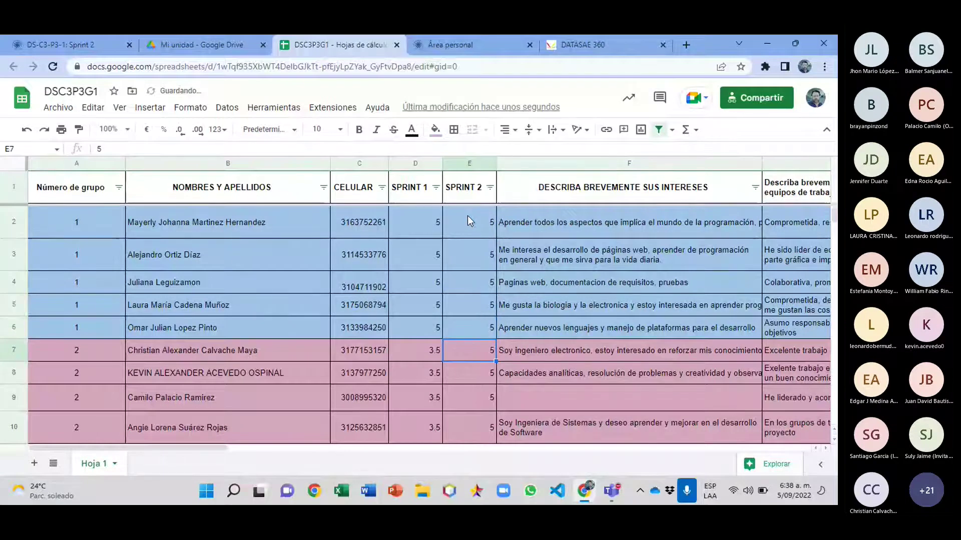
# Step: Switch to DATASAE 360 and save a second-cut grade of 5 for group 1's first student, number 33 on the class list
pyautogui.click(13, 221)
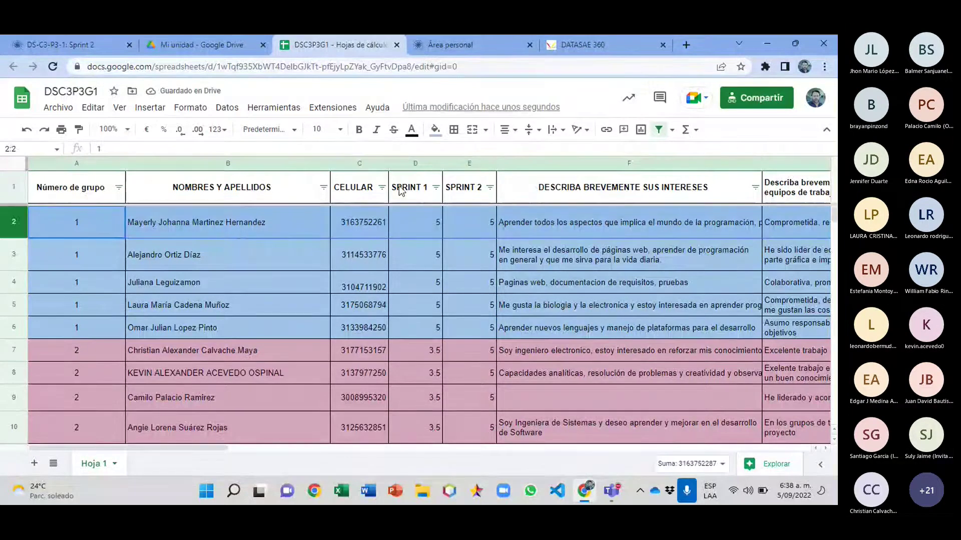
pyautogui.click(599, 47)
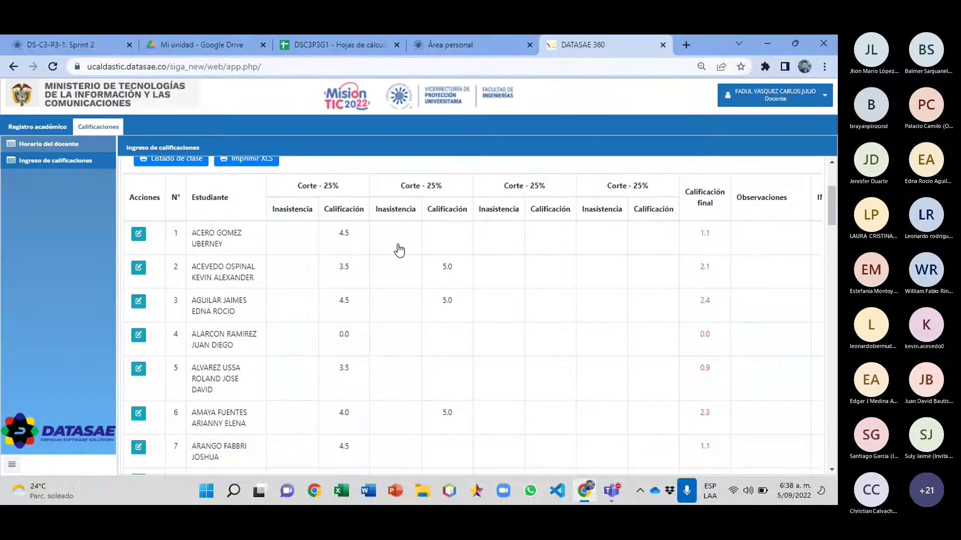
pyautogui.scroll(-15, 388, 295)
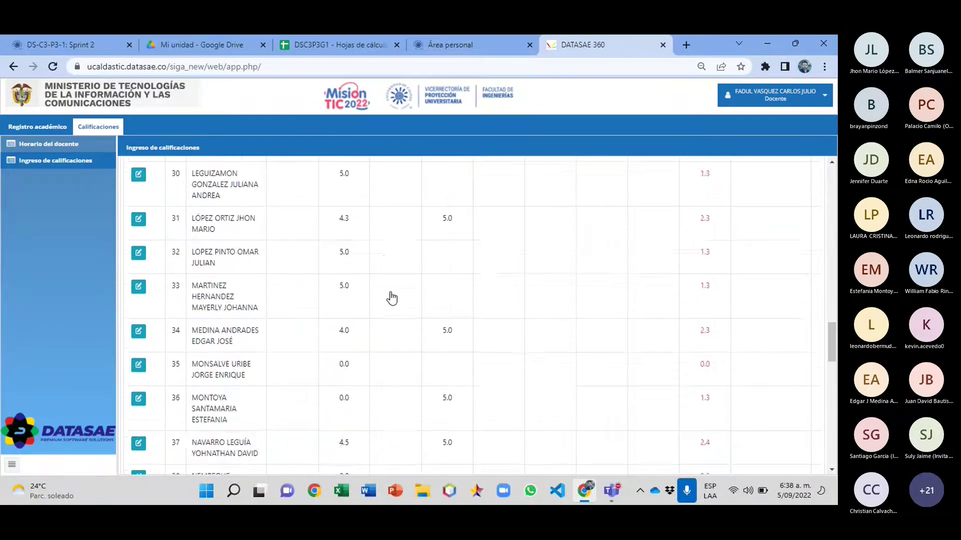
pyautogui.scroll(-3, 392, 298)
pyautogui.scroll(3, 393, 298)
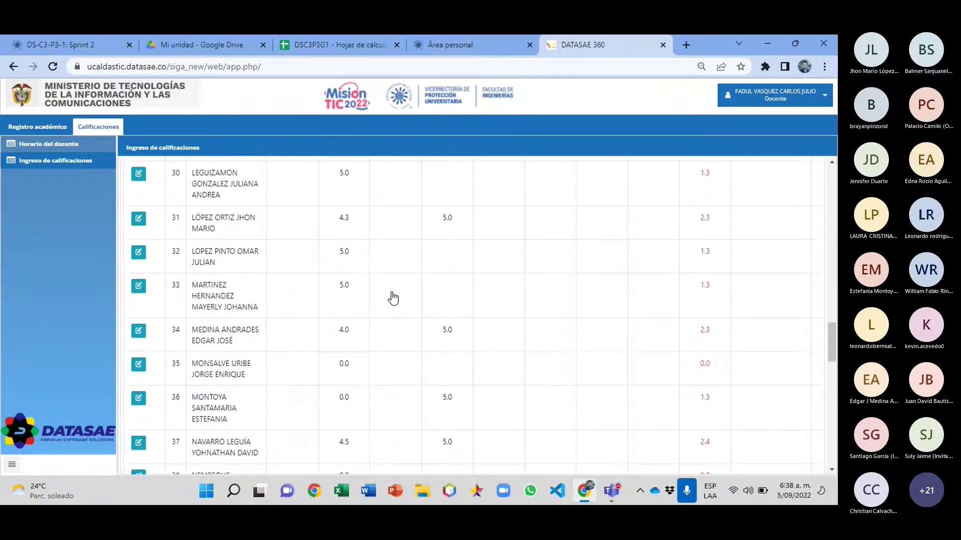
pyautogui.click(138, 287)
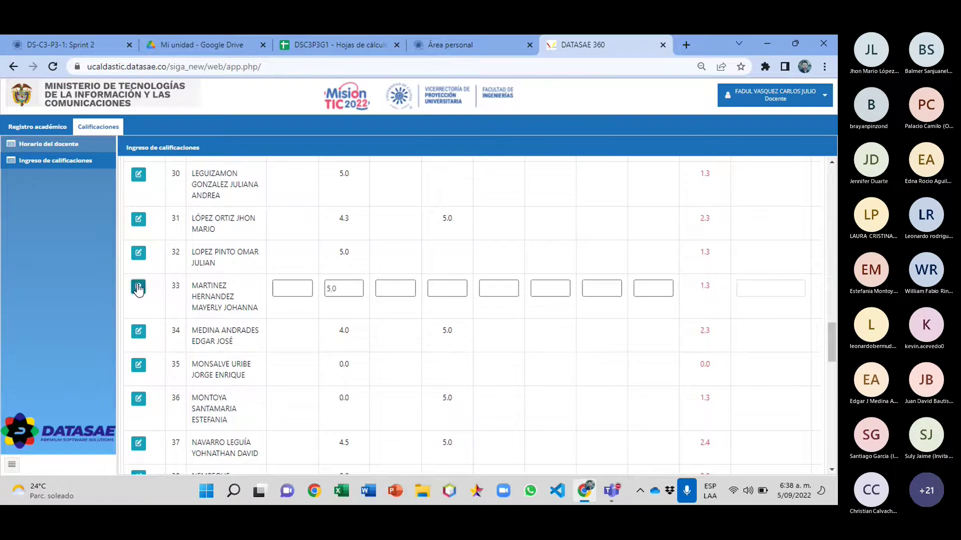
pyautogui.click(444, 289)
pyautogui.write('5')
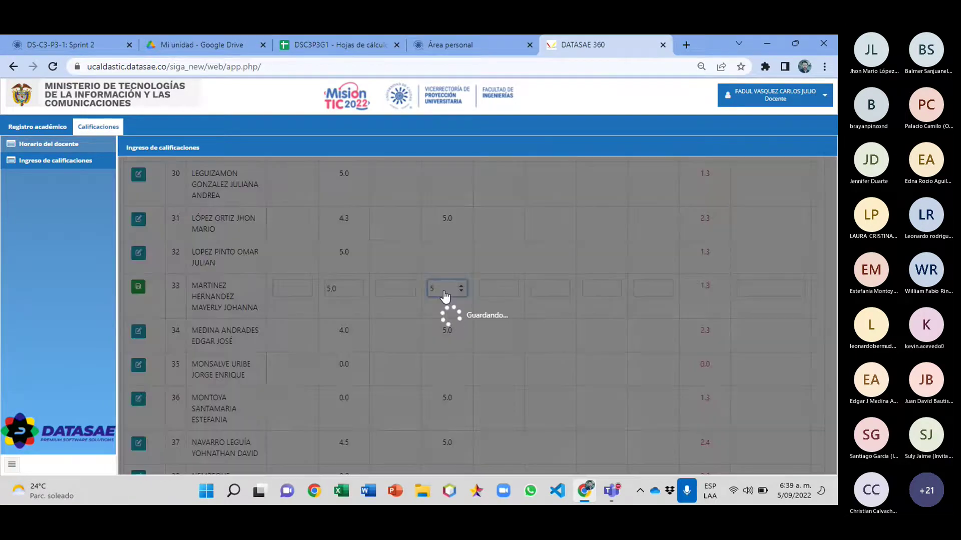
pyautogui.click(567, 253)
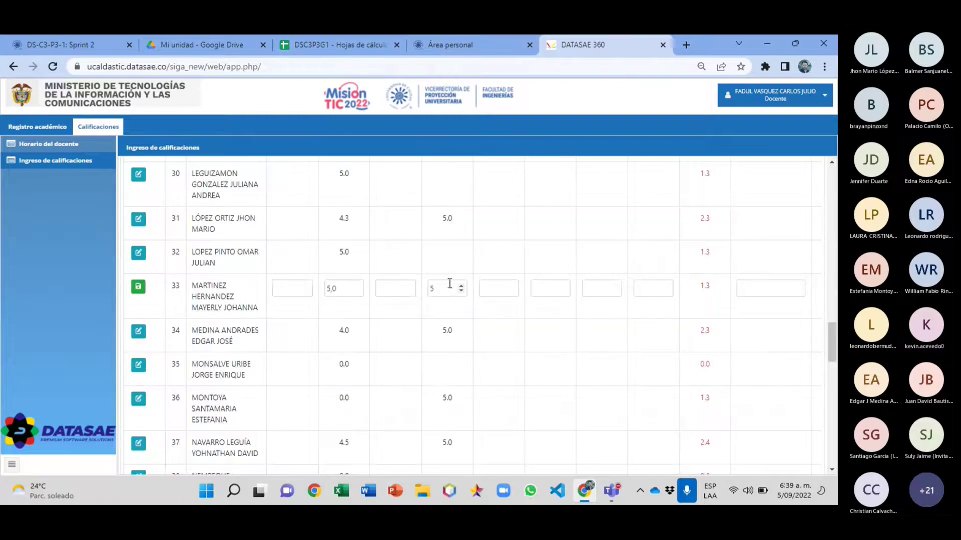
pyautogui.click(436, 289)
pyautogui.press('Return')
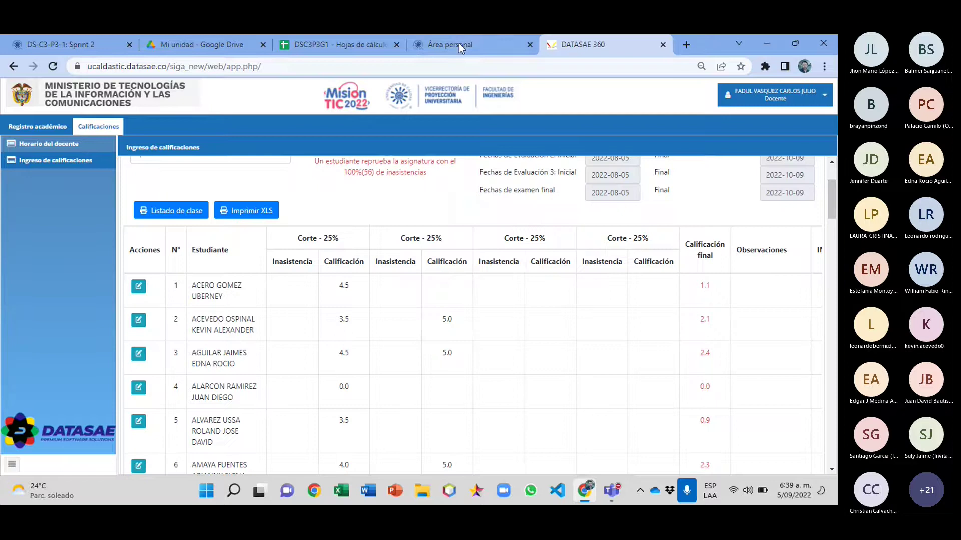
# Step: Look up group 1's second member in row 3 of DSC3P3G1 and save their second-cut grade of 5 in DATASAE 360, number 41 on the list
pyautogui.click(347, 43)
pyautogui.click(14, 254)
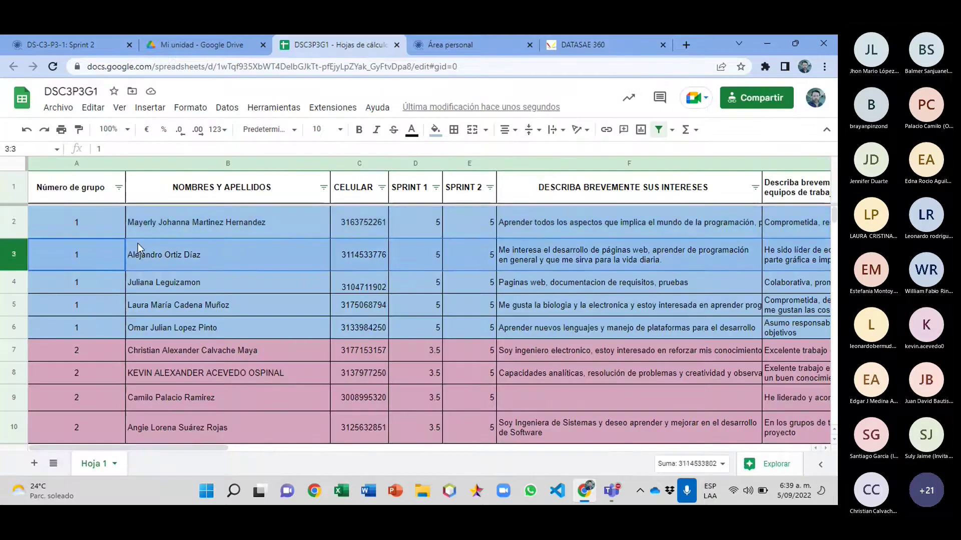
pyautogui.click(602, 47)
pyautogui.scroll(-5, 366, 360)
pyautogui.scroll(-8, 366, 360)
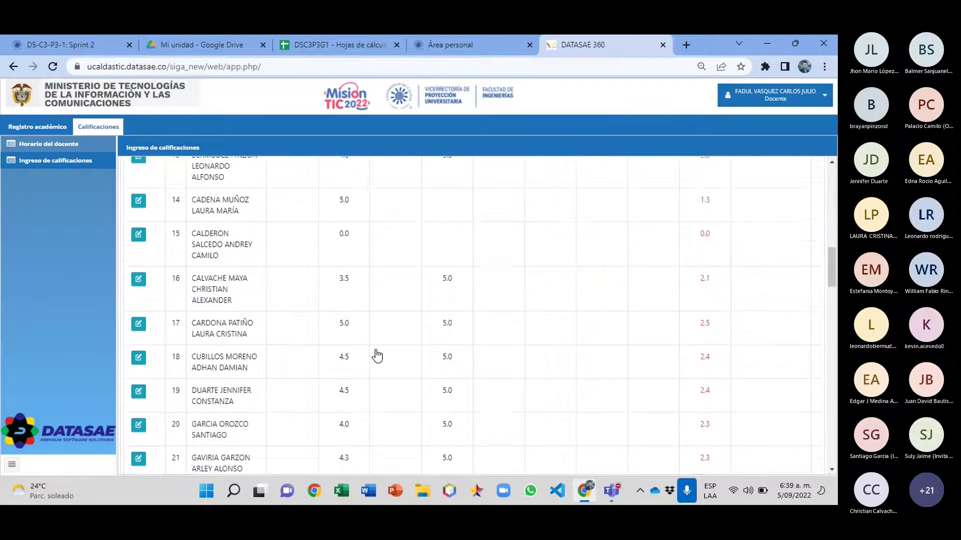
pyautogui.scroll(-8, 293, 319)
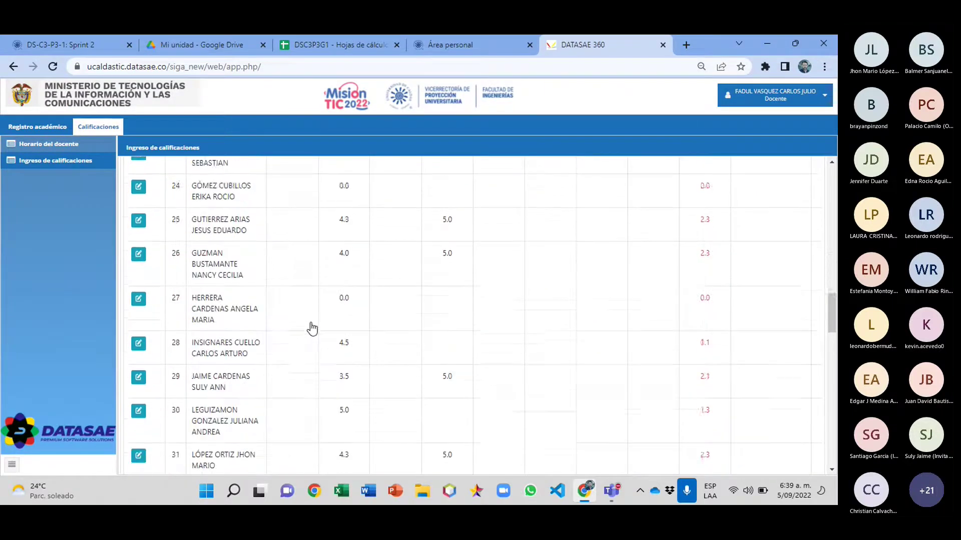
pyautogui.scroll(-2, 311, 330)
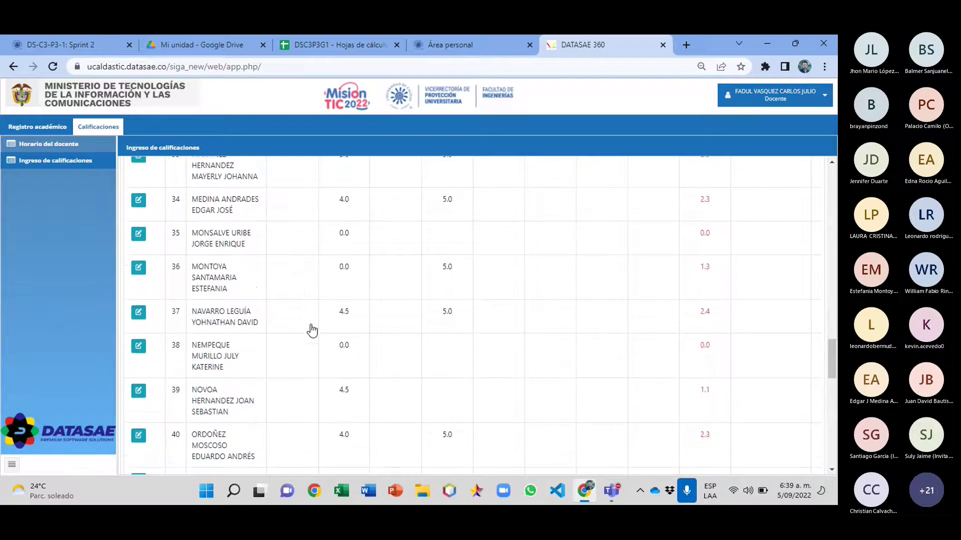
pyautogui.scroll(-3, 311, 331)
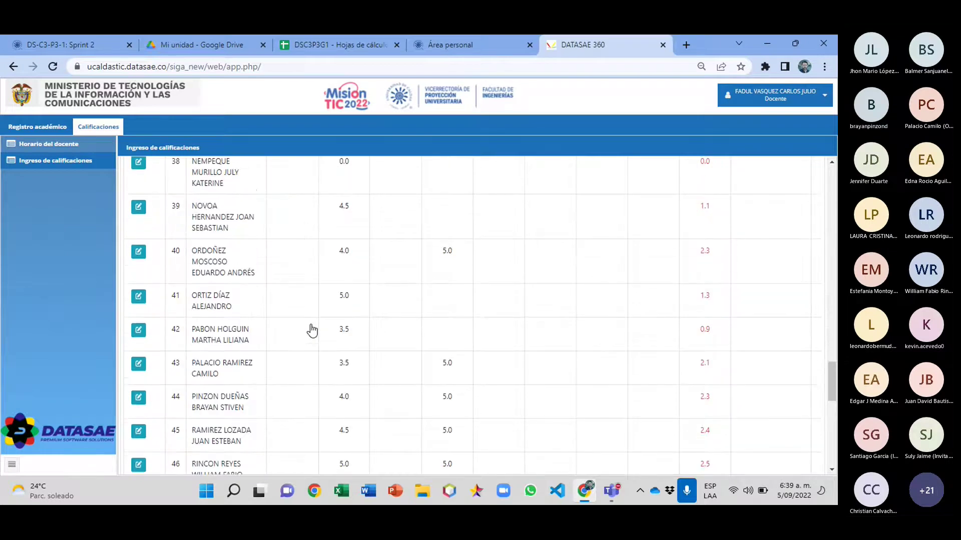
pyautogui.click(140, 299)
pyautogui.click(445, 299)
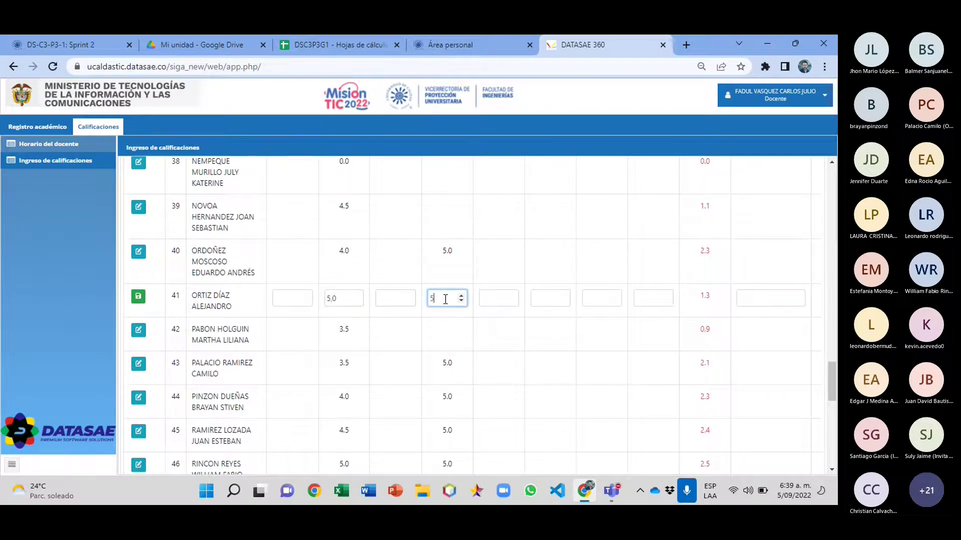
pyautogui.write('5')
pyautogui.press('Return')
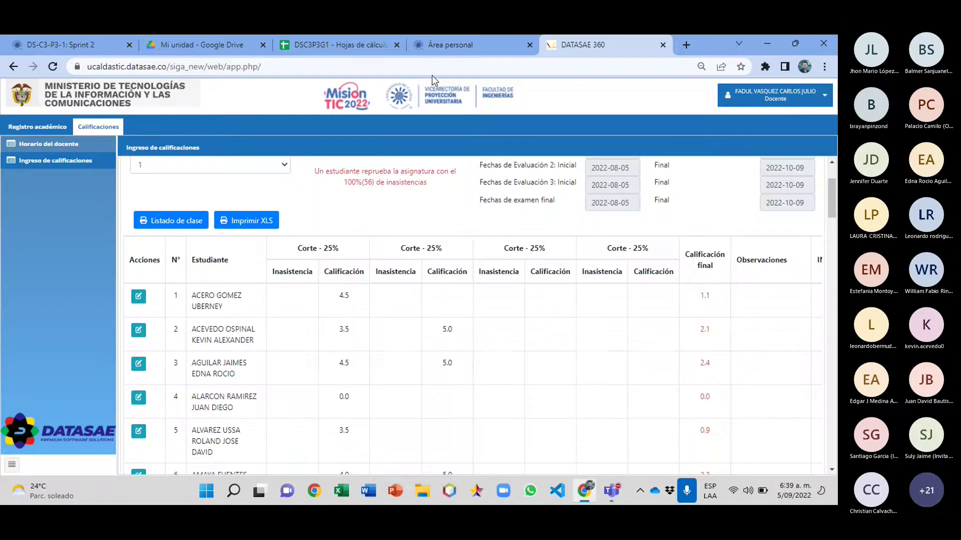
# Step: Identify group 1's third member in row 4 of the sheet and save a second-cut grade of 5 for student number 30 in DATASAE 360
pyautogui.click(314, 47)
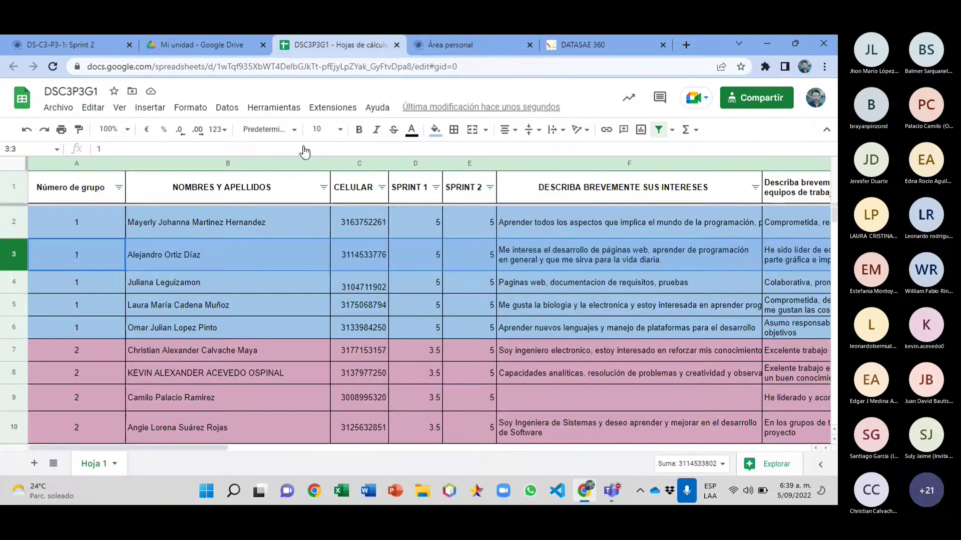
pyautogui.click(14, 284)
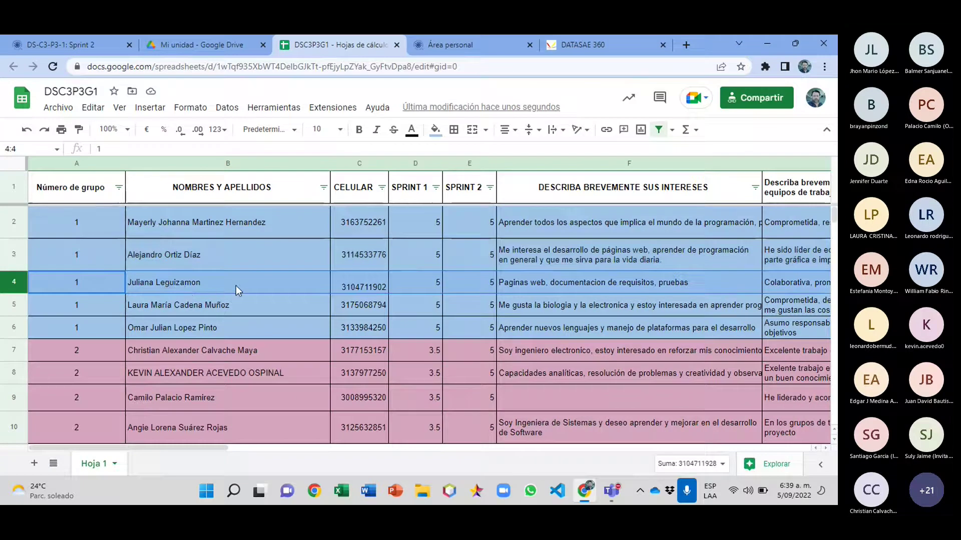
pyautogui.click(605, 44)
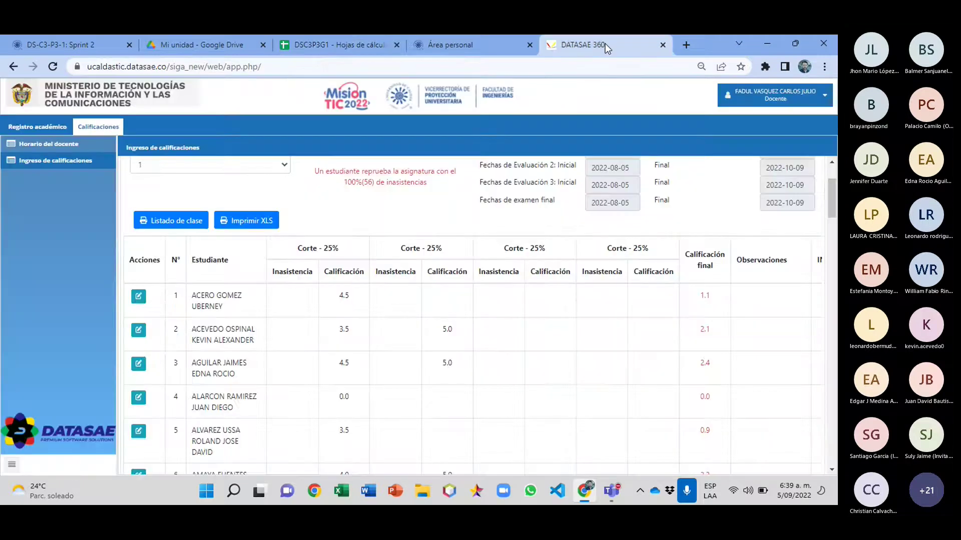
pyautogui.scroll(-20, 362, 328)
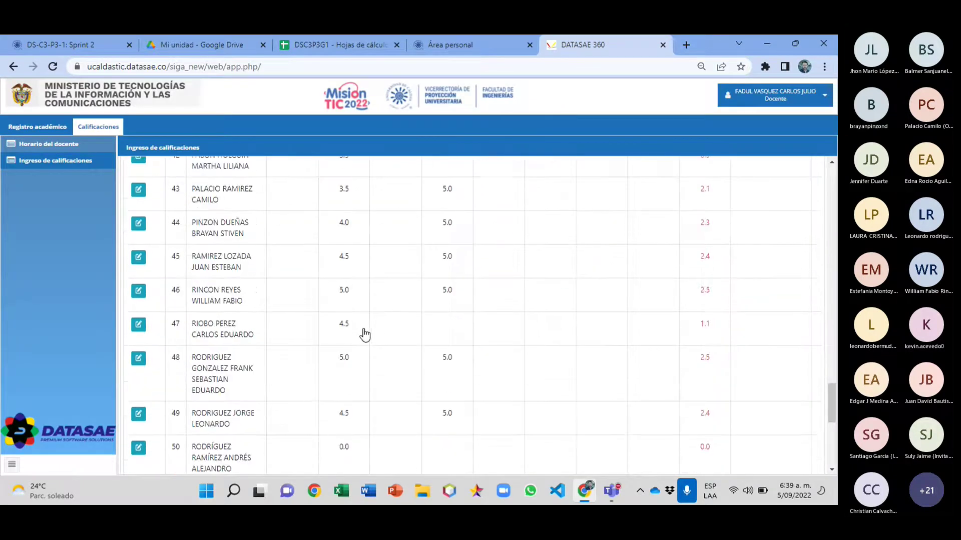
pyautogui.scroll(-5, 364, 334)
pyautogui.scroll(5, 364, 335)
pyautogui.scroll(5, 365, 335)
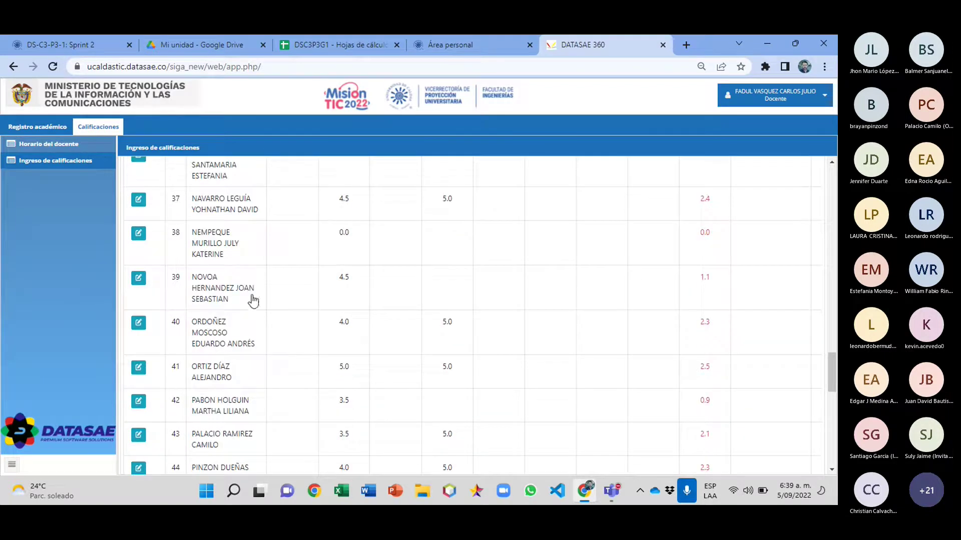
pyautogui.scroll(5, 253, 298)
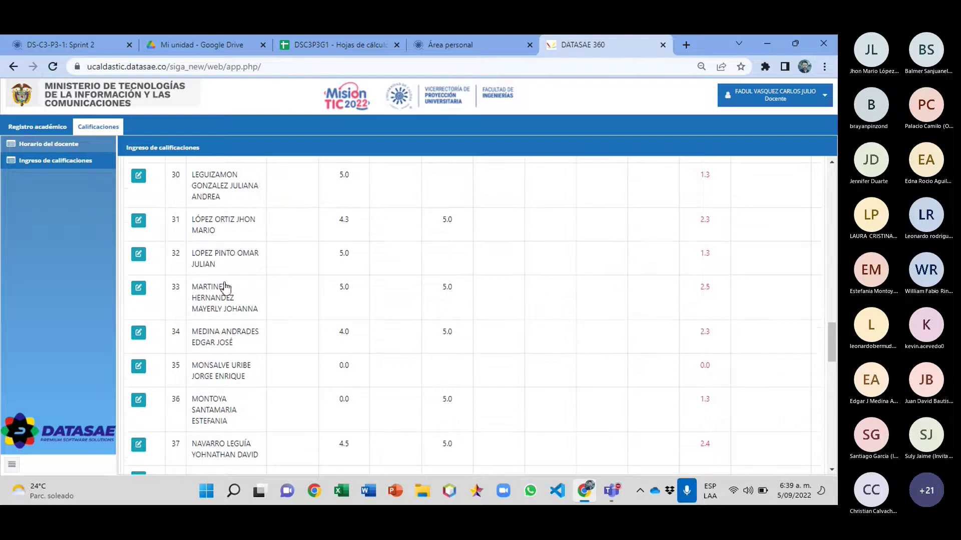
pyautogui.scroll(2, 225, 288)
pyautogui.click(138, 237)
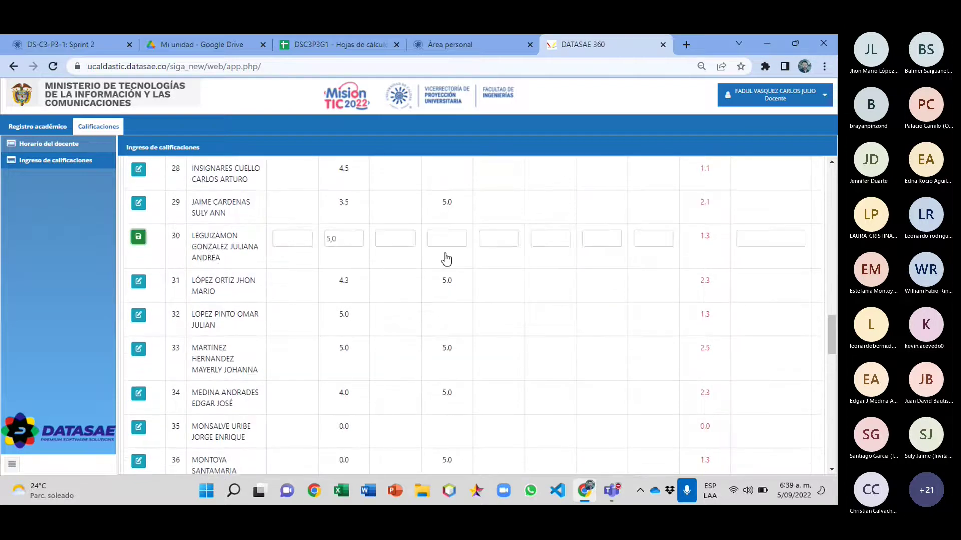
pyautogui.click(438, 239)
pyautogui.press('Return')
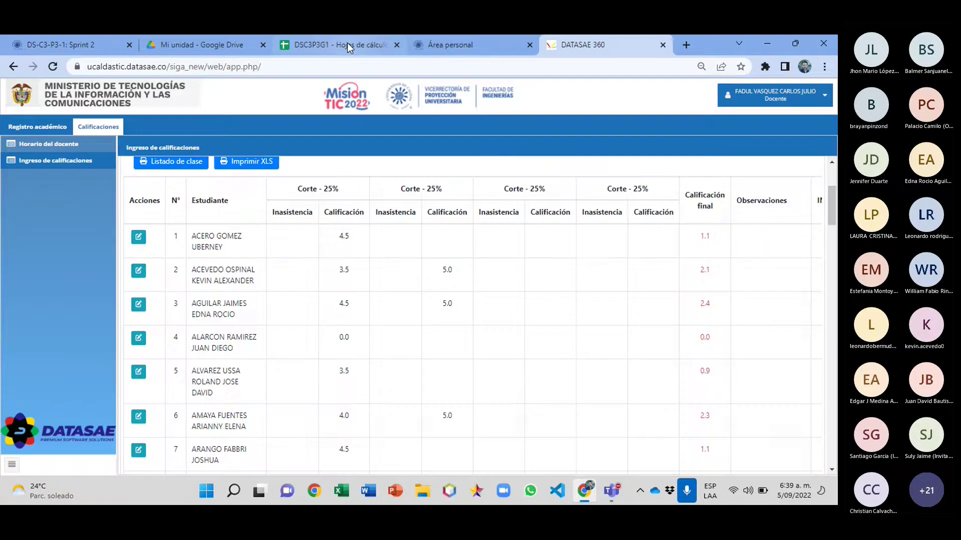
# Step: Mark row 5 of the sheet for group 1's fourth member and record a second-cut grade of 5 for student number 14 in DATASAE 360
pyautogui.click(347, 43)
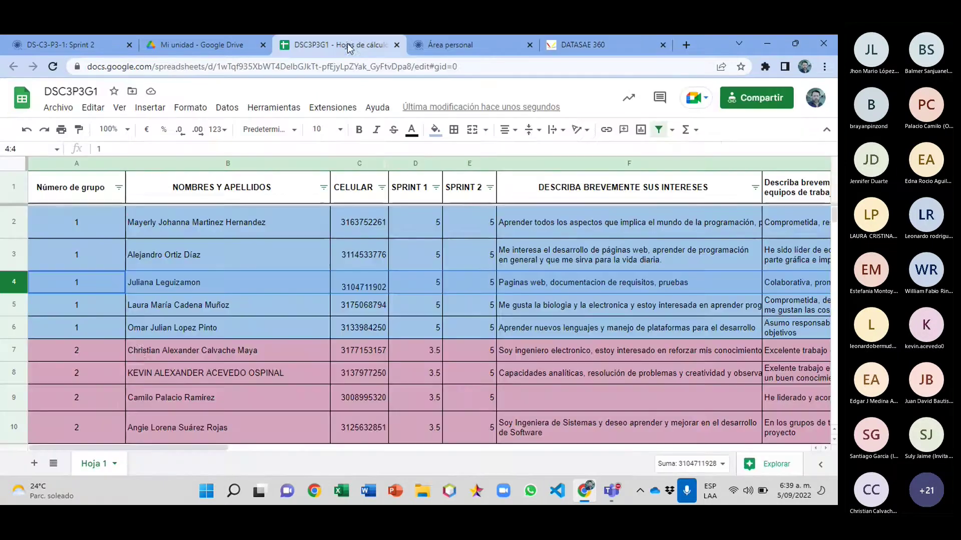
pyautogui.click(11, 303)
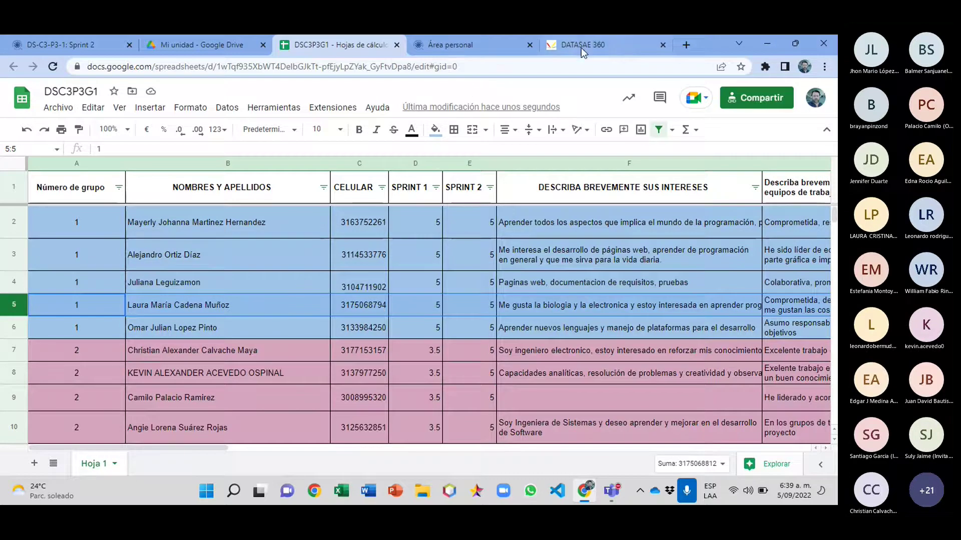
pyautogui.click(598, 46)
pyautogui.scroll(-2, 384, 295)
pyautogui.scroll(-8, 384, 295)
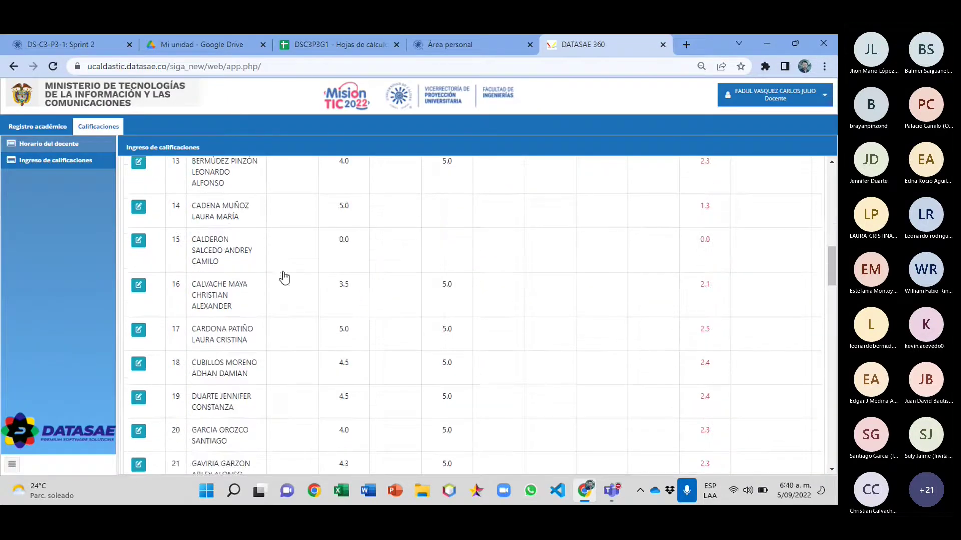
pyautogui.click(137, 208)
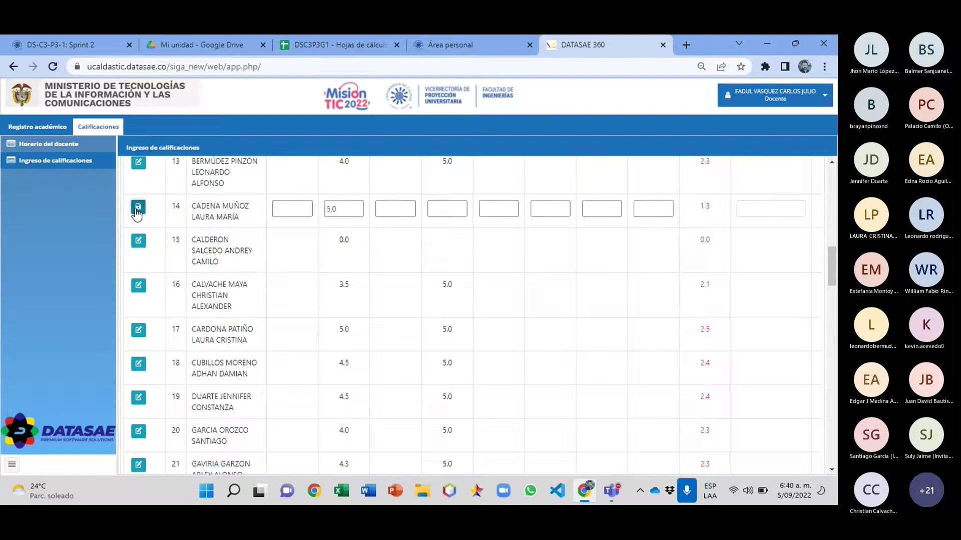
pyautogui.click(440, 207)
pyautogui.write('5')
pyautogui.press('Return')
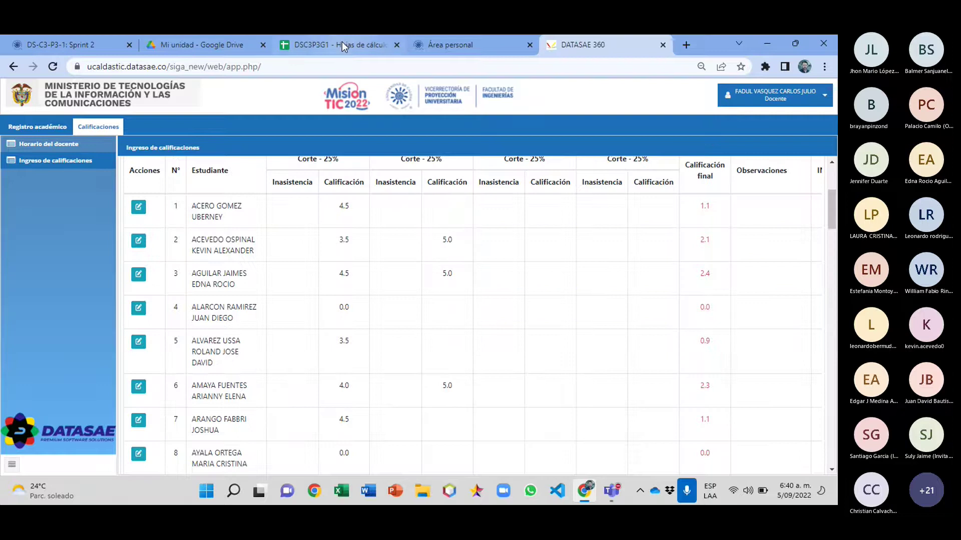
# Step: Mark row 6 of the sheet for group 1's last member and save a second-cut grade of 5 for student number 32 in DATASAE 360
pyautogui.click(342, 45)
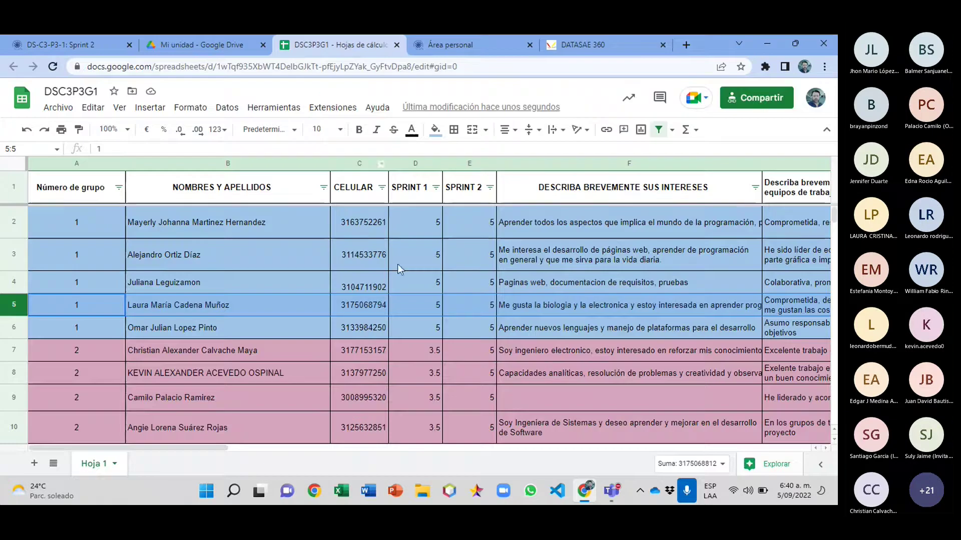
pyautogui.click(14, 329)
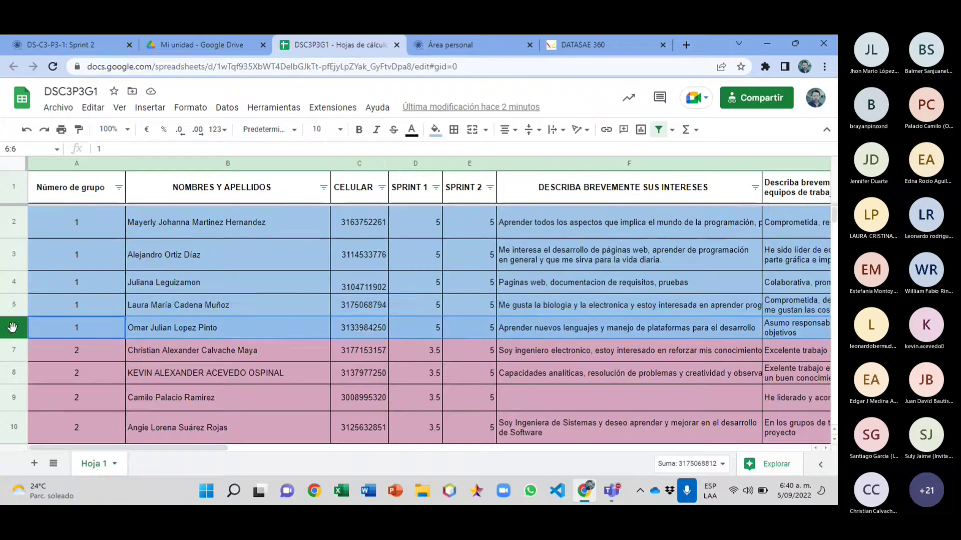
pyautogui.click(600, 45)
pyautogui.scroll(-10, 392, 296)
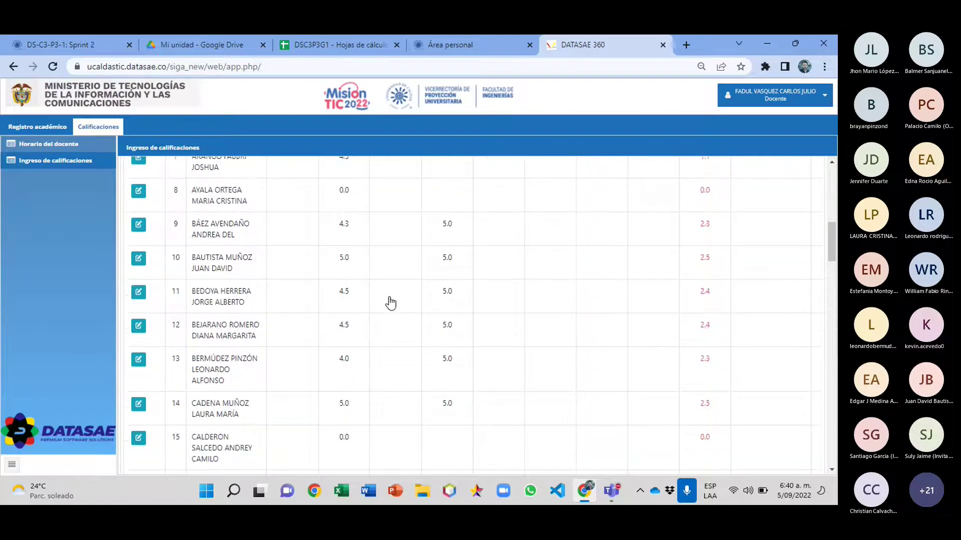
pyautogui.scroll(-6, 364, 325)
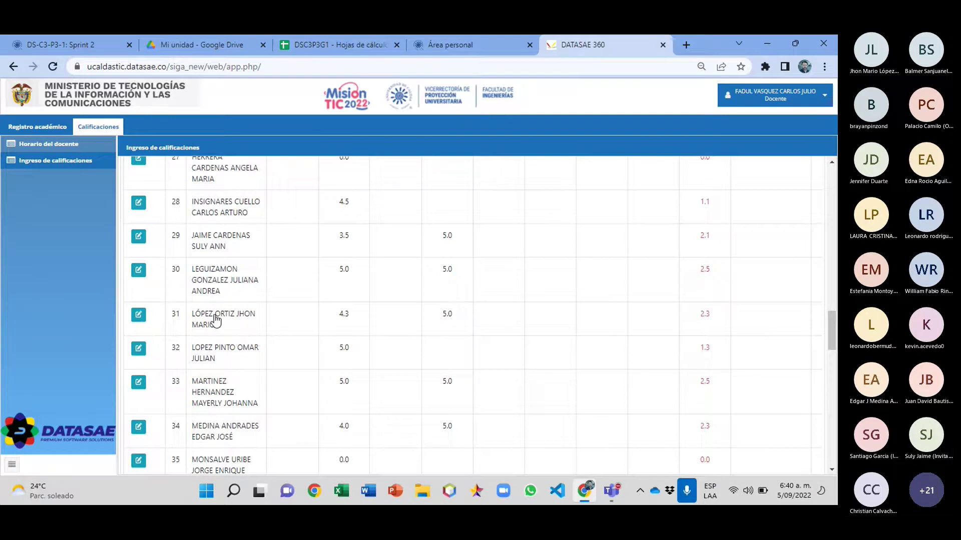
pyautogui.click(135, 350)
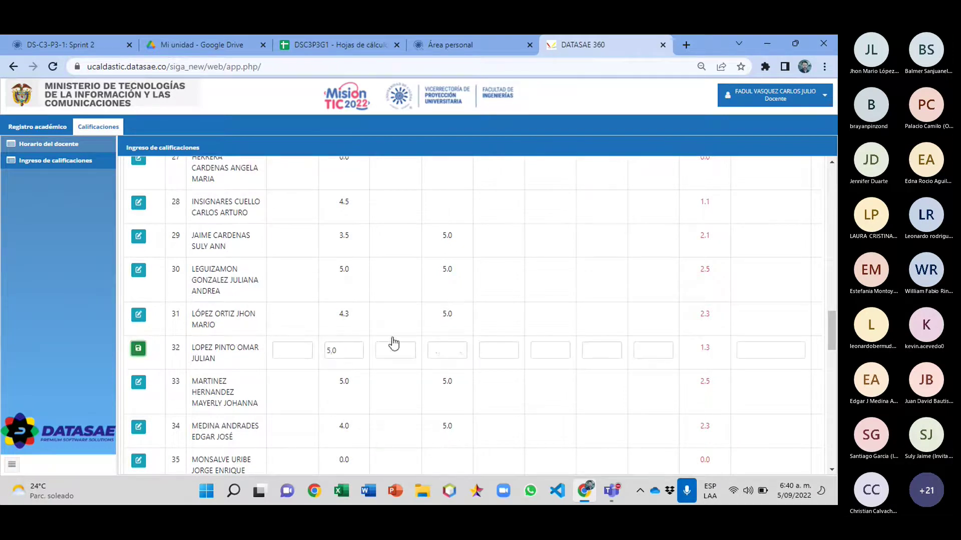
pyautogui.click(446, 351)
pyautogui.write('5')
pyautogui.press('Return')
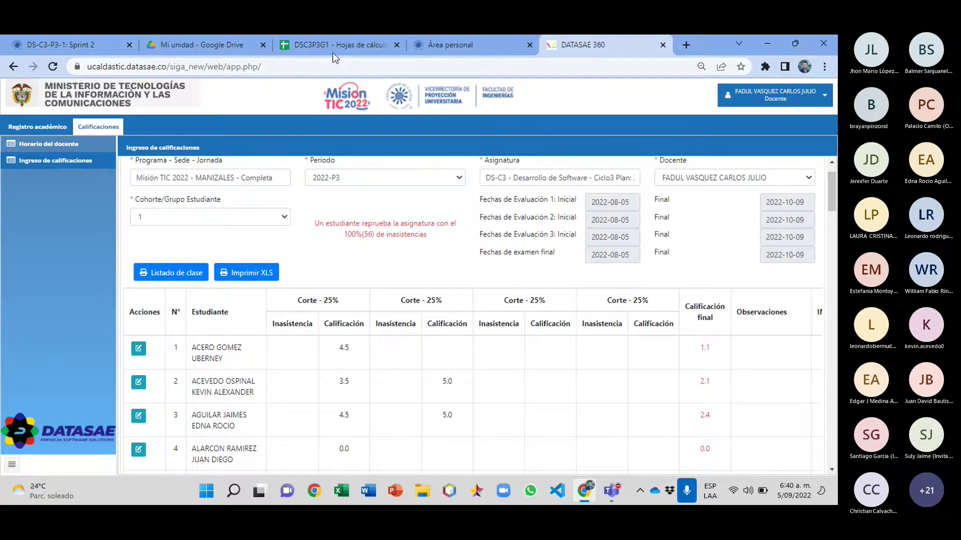
# Step: Return to the DSC3P3G1 sheet and review the SPRINT 2 column down to groups 9, 10 and 11
pyautogui.click(336, 46)
pyautogui.scroll(-1, 483, 298)
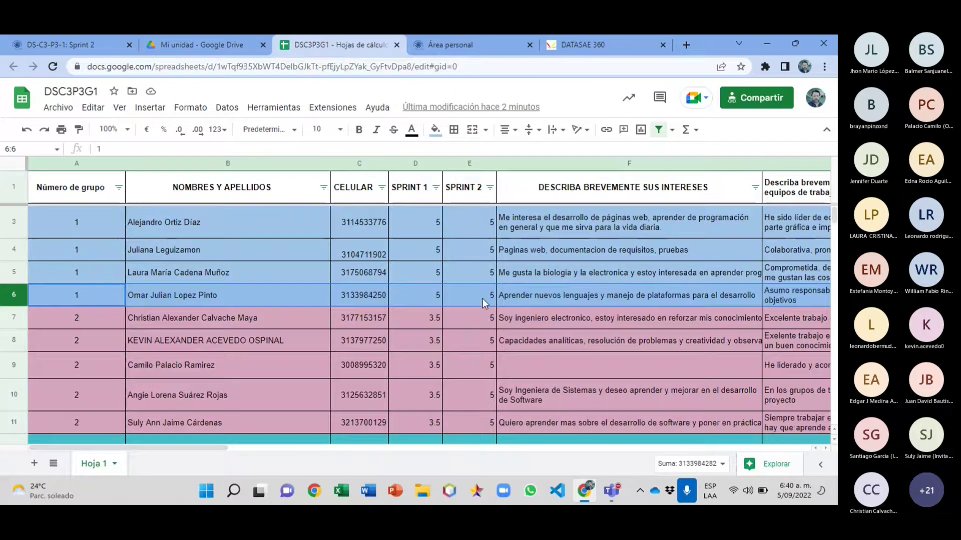
pyautogui.scroll(-10, 481, 302)
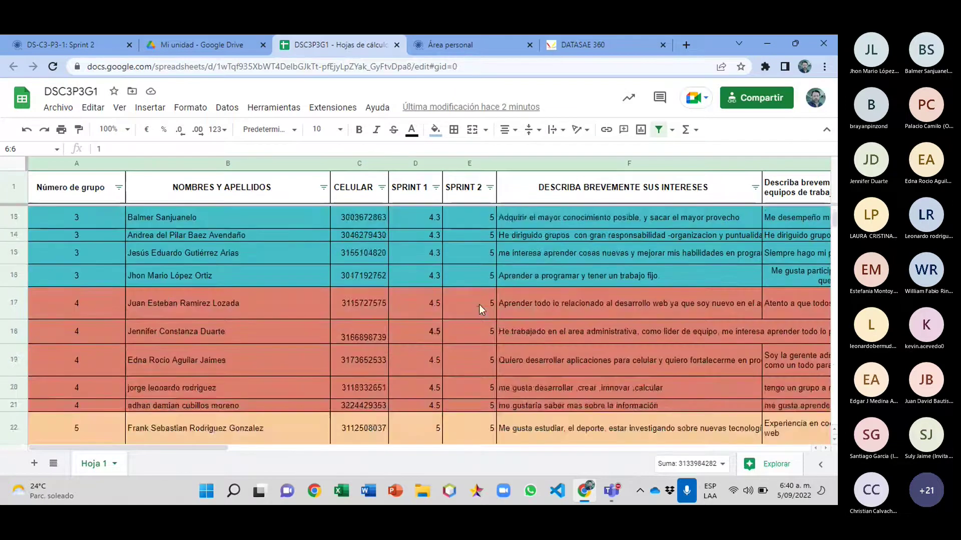
pyautogui.scroll(-5, 479, 304)
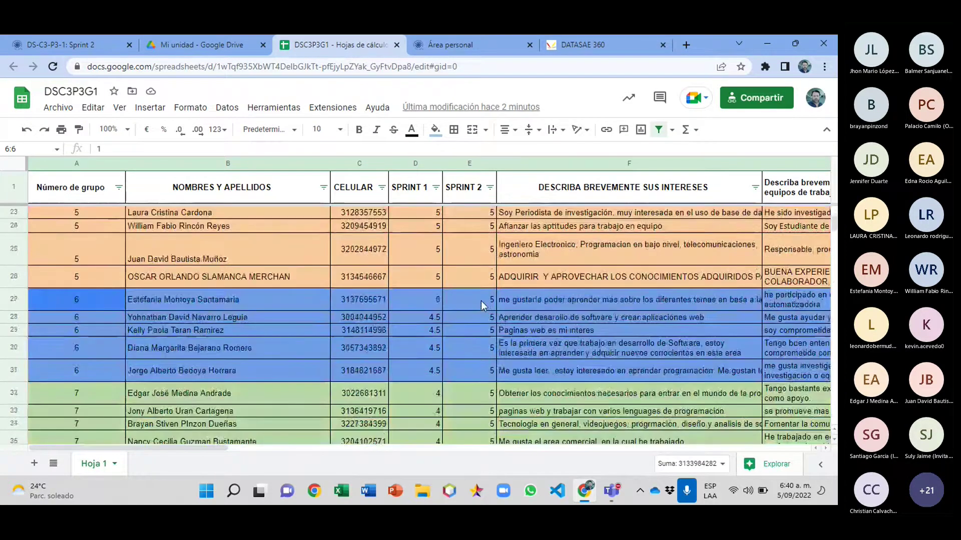
pyautogui.scroll(-7, 480, 295)
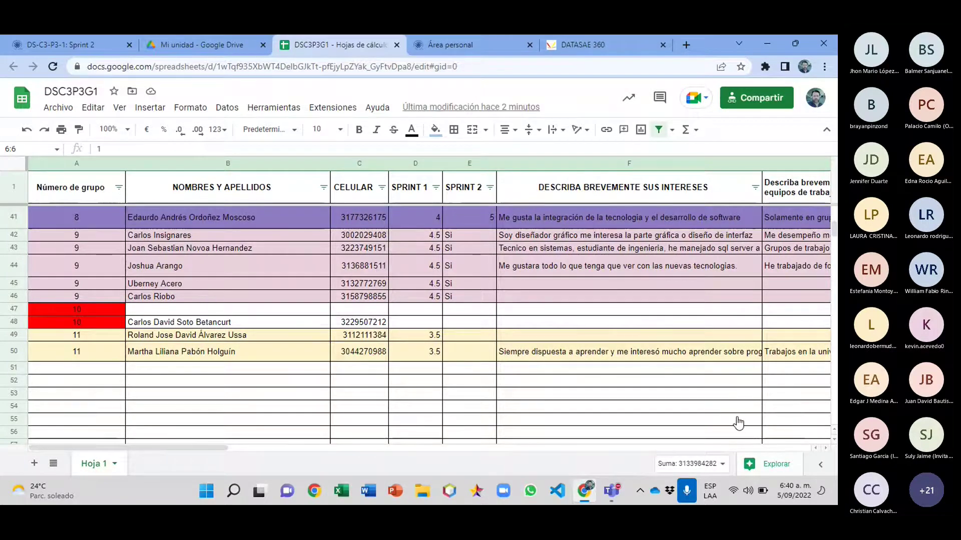
# Step: Switch to the Teams meeting to check its participants and read the chat messages, and return to the DSC3P3G1 sheet
pyautogui.hotkey('alt', 'Tab')
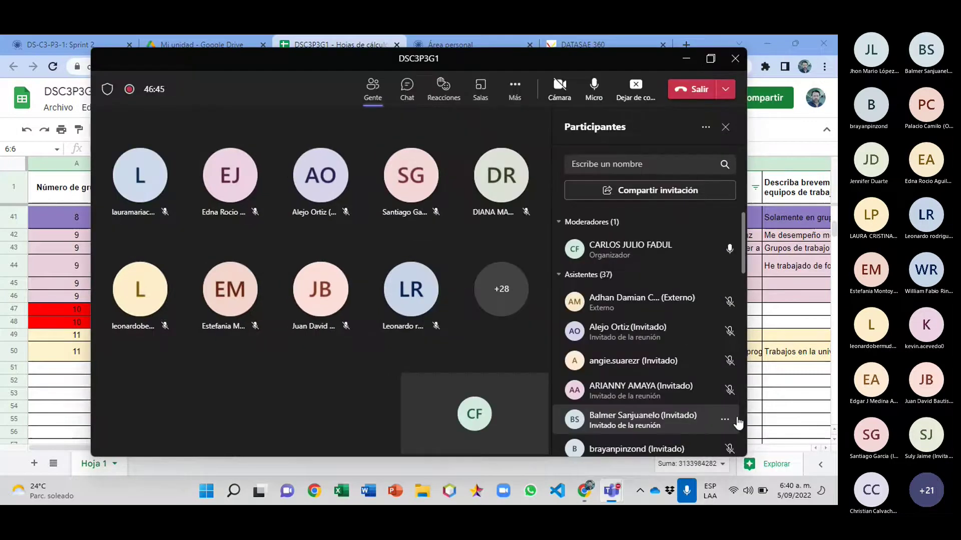
pyautogui.click(686, 58)
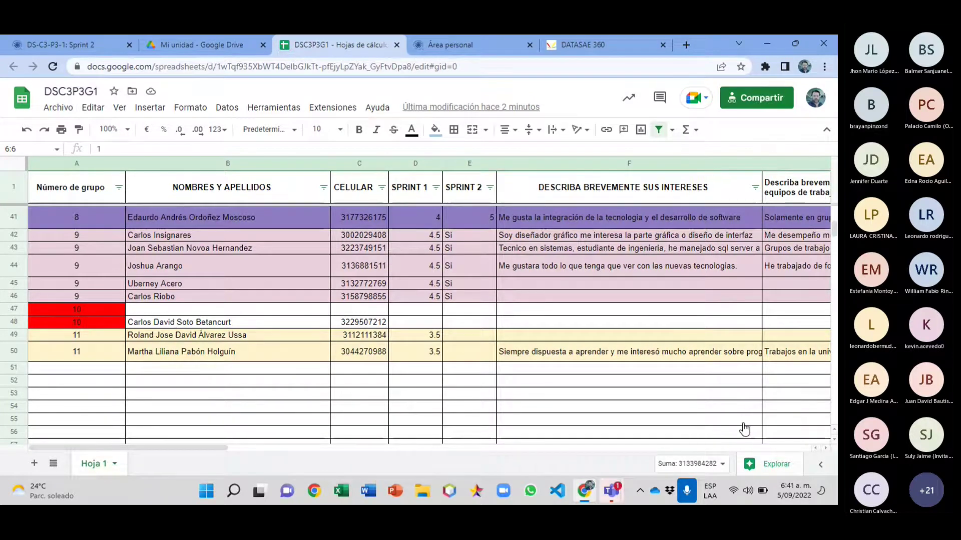
pyautogui.hotkey('alt', 'Tab')
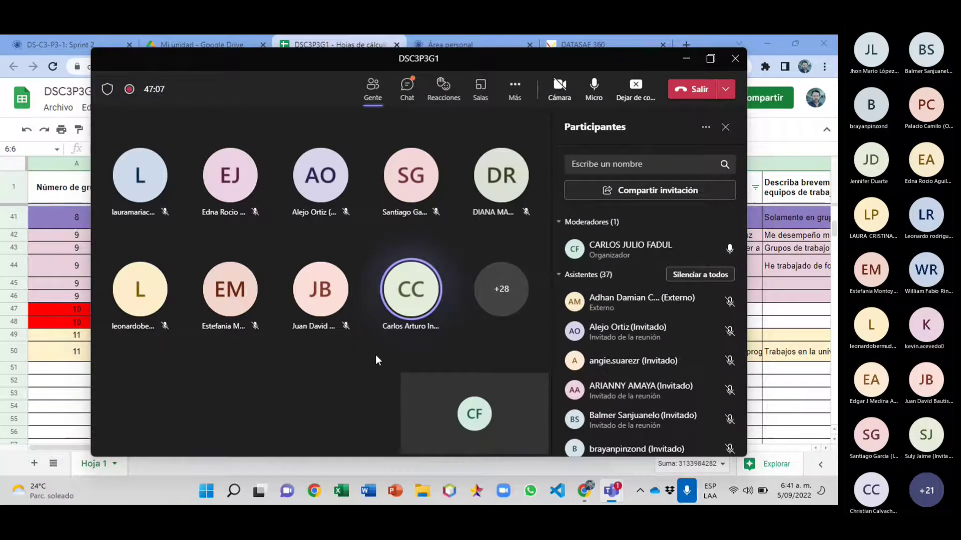
pyautogui.click(408, 89)
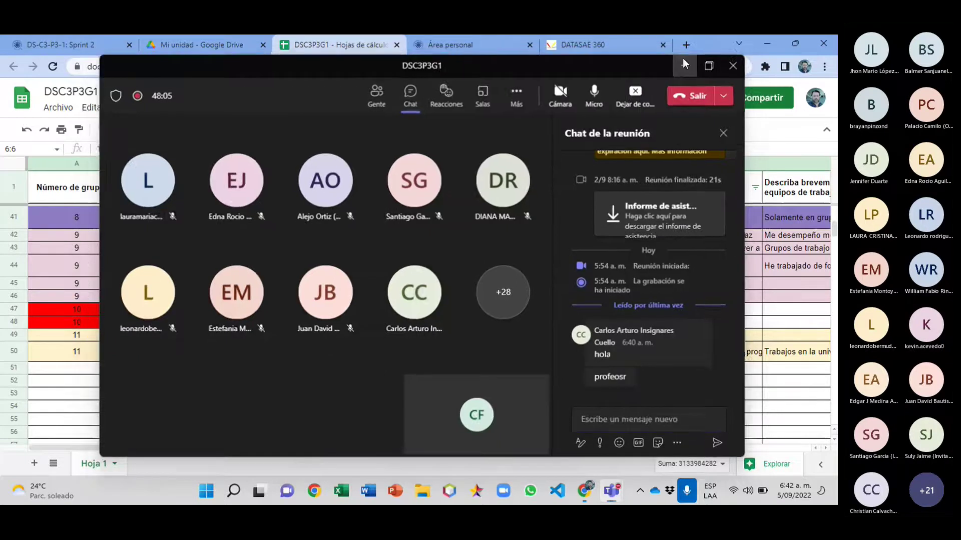
pyautogui.click(683, 59)
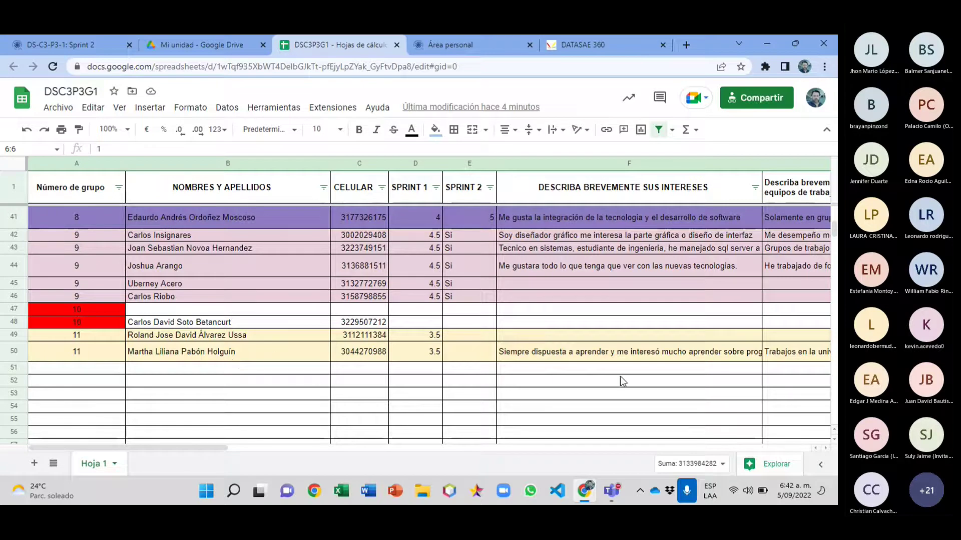
# Step: Switch to the Teams meeting, make the participant with the raised hand a moderator, and stop sharing the screen
pyautogui.hotkey('alt', 'Tab')
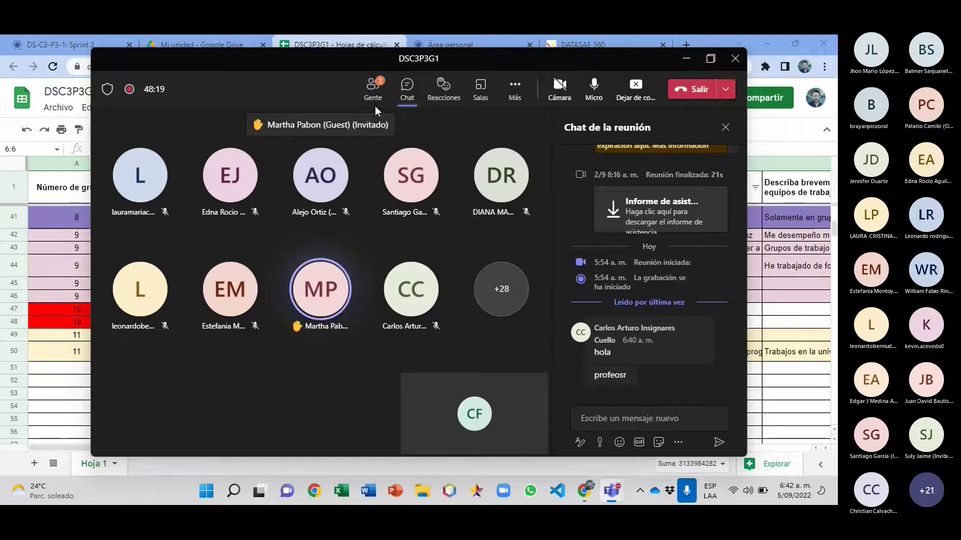
pyautogui.click(373, 91)
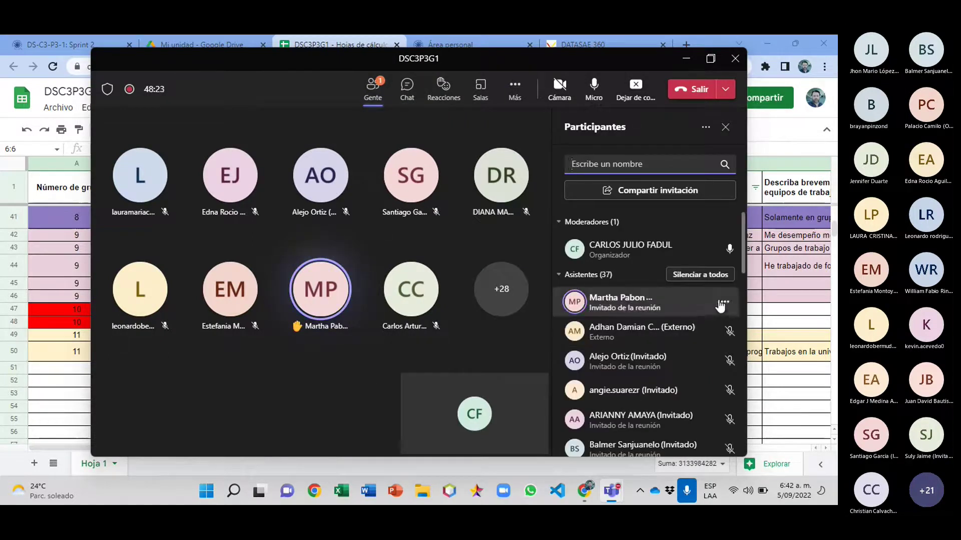
pyautogui.click(724, 302)
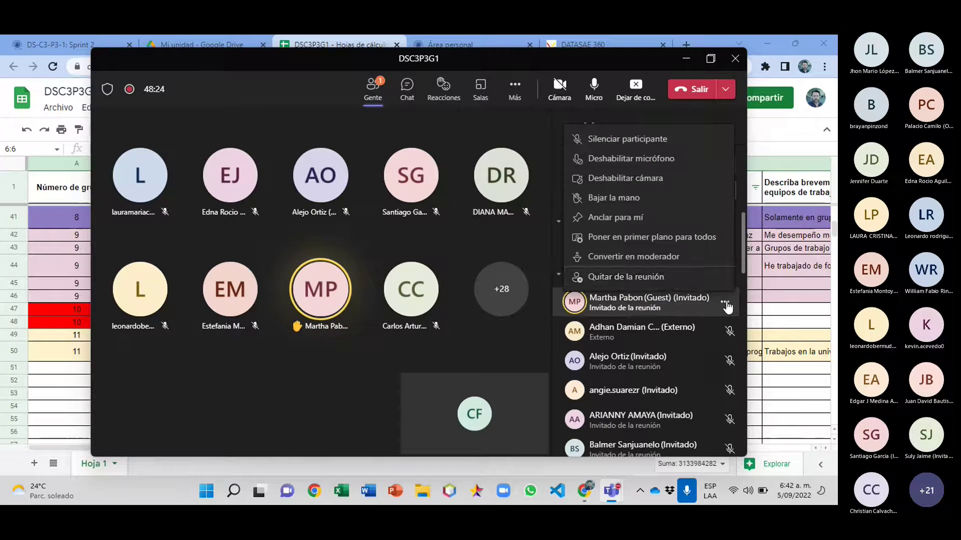
pyautogui.click(633, 256)
pyautogui.click(551, 277)
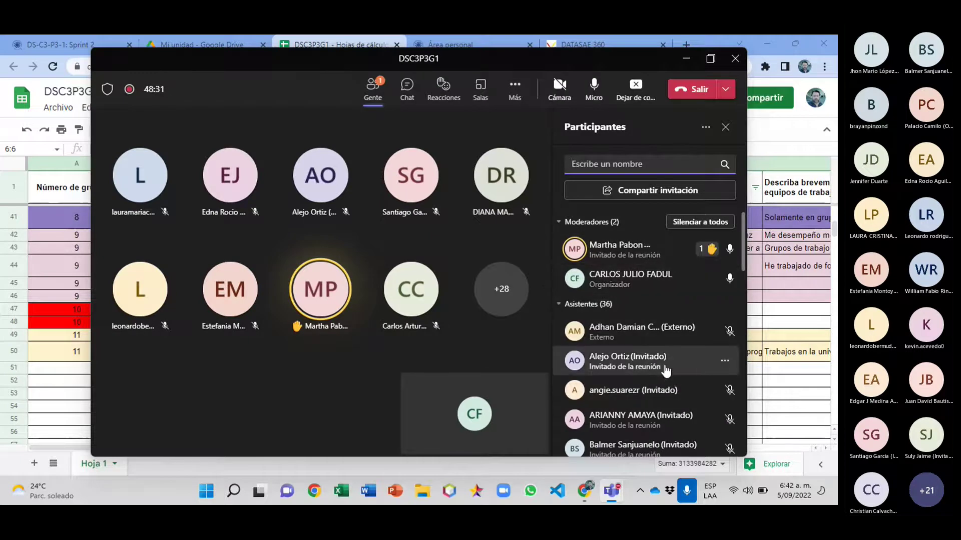
pyautogui.click(636, 88)
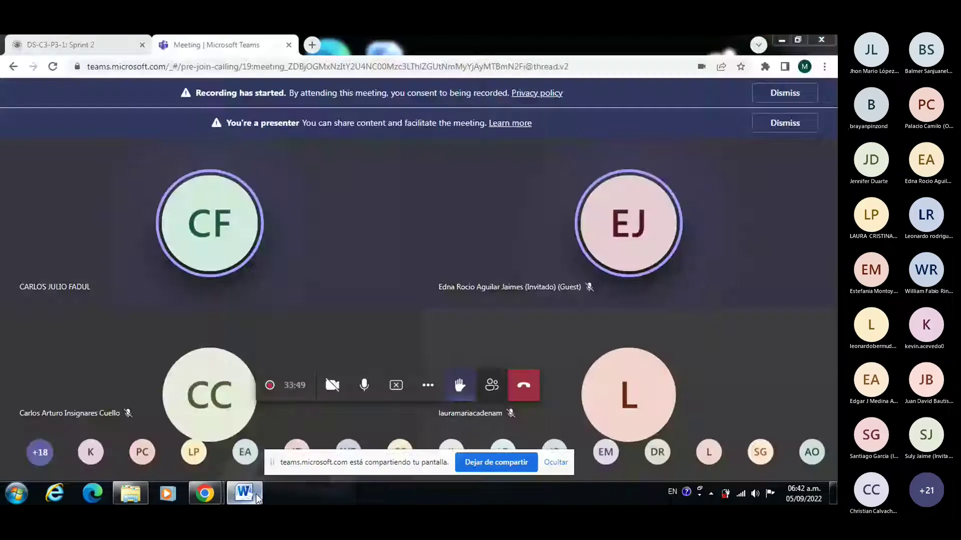
# Step: Switch to group 11's SPRINT 2 DS document in Word and review the evidence of the team meetings and the tutor meeting
pyautogui.hotkey('alt', 'Tab')
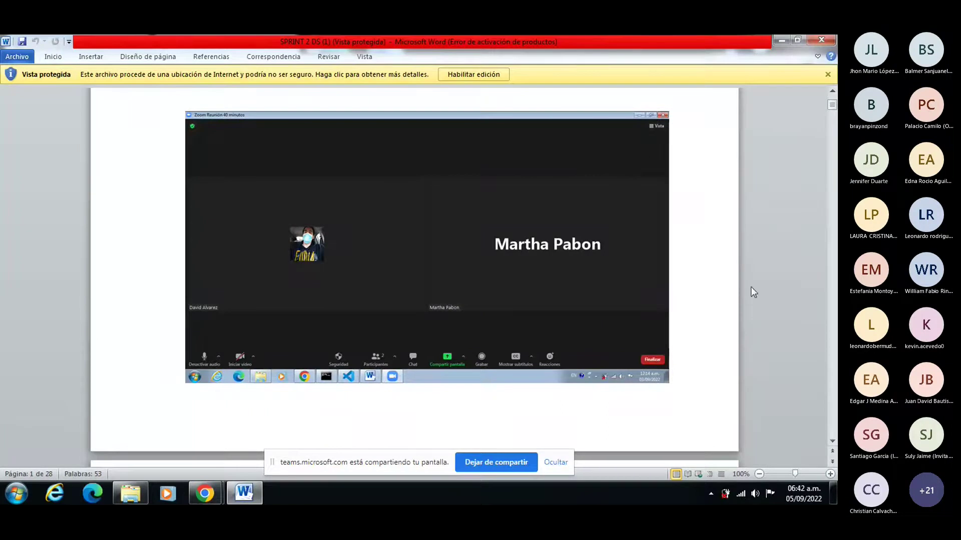
pyautogui.scroll(5, 565, 204)
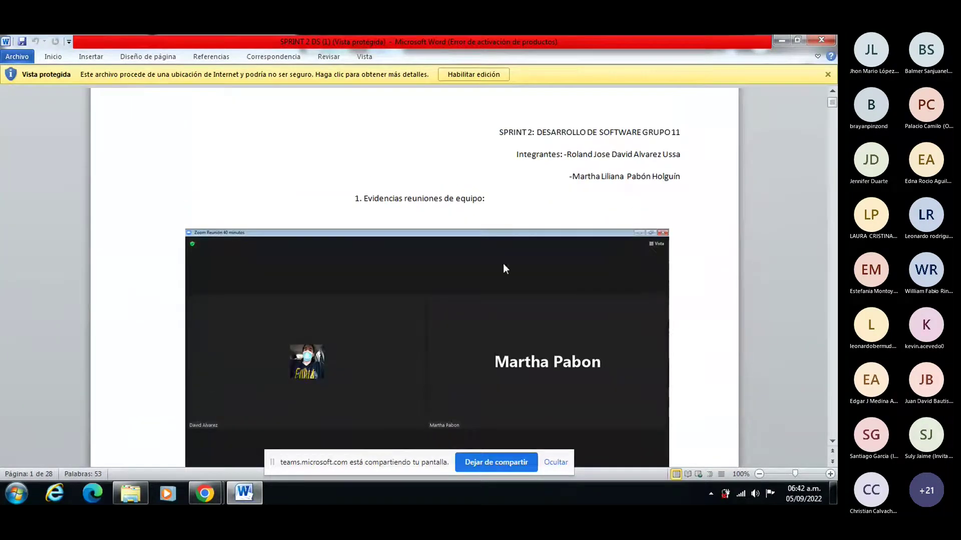
pyautogui.scroll(-10, 684, 318)
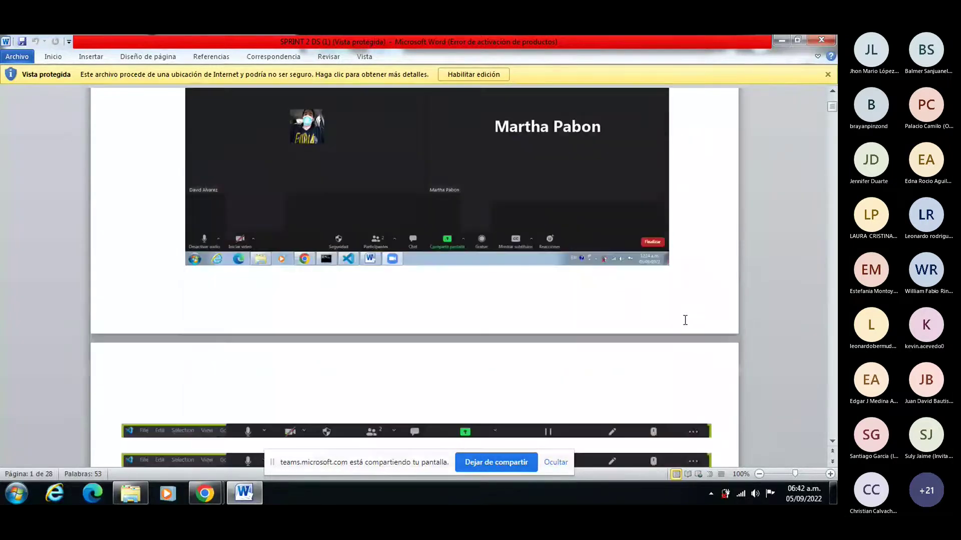
pyautogui.scroll(-15, 686, 320)
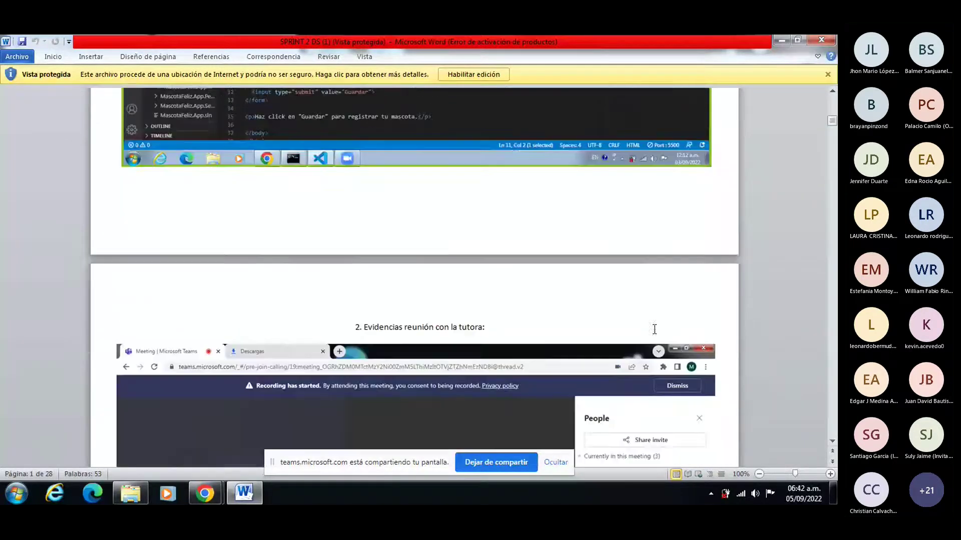
pyautogui.scroll(8, 569, 274)
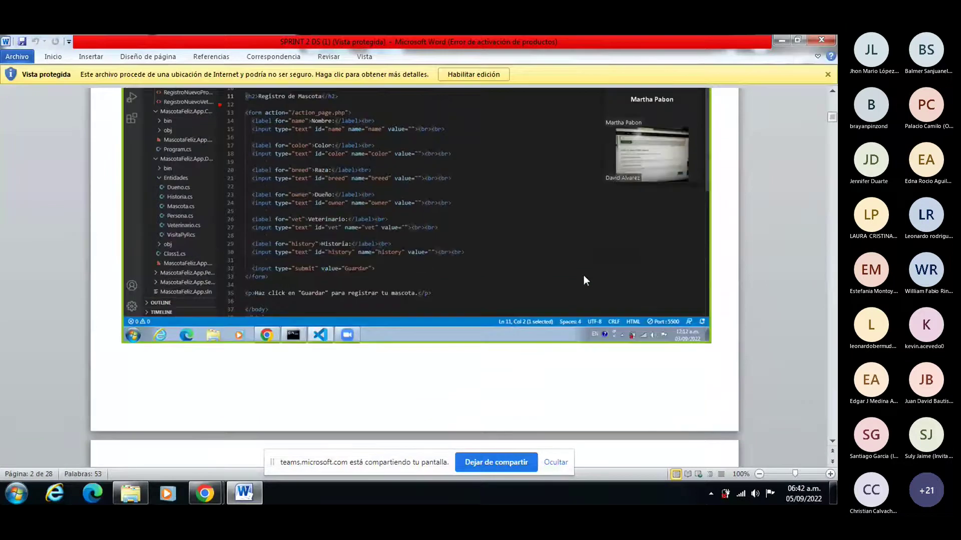
pyautogui.scroll(8, 587, 277)
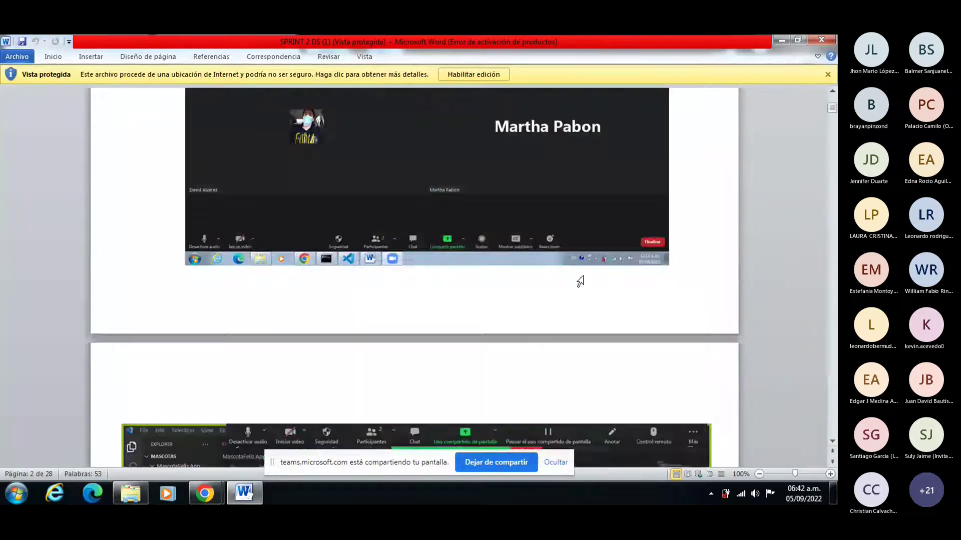
pyautogui.scroll(-8, 580, 279)
pyautogui.scroll(-10, 590, 283)
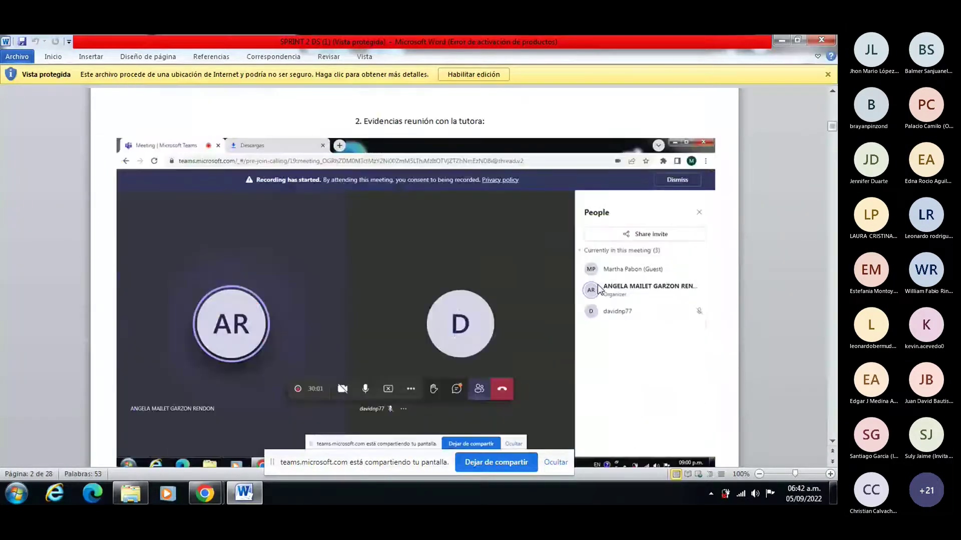
pyautogui.scroll(-1, 641, 298)
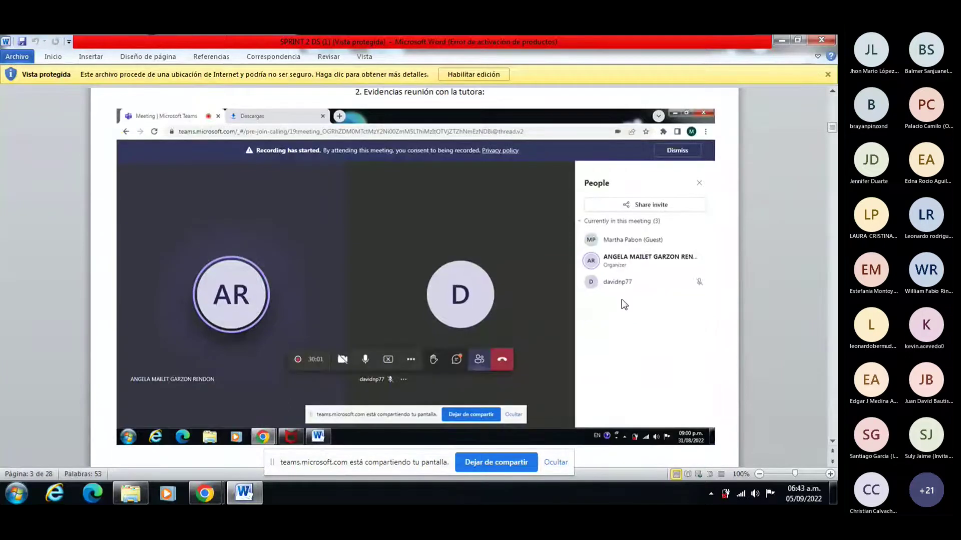
pyautogui.scroll(-3, 625, 303)
# Step: Examine the Kanban board section and the Frontend section's main page with its Main.html code
pyautogui.scroll(-12, 641, 306)
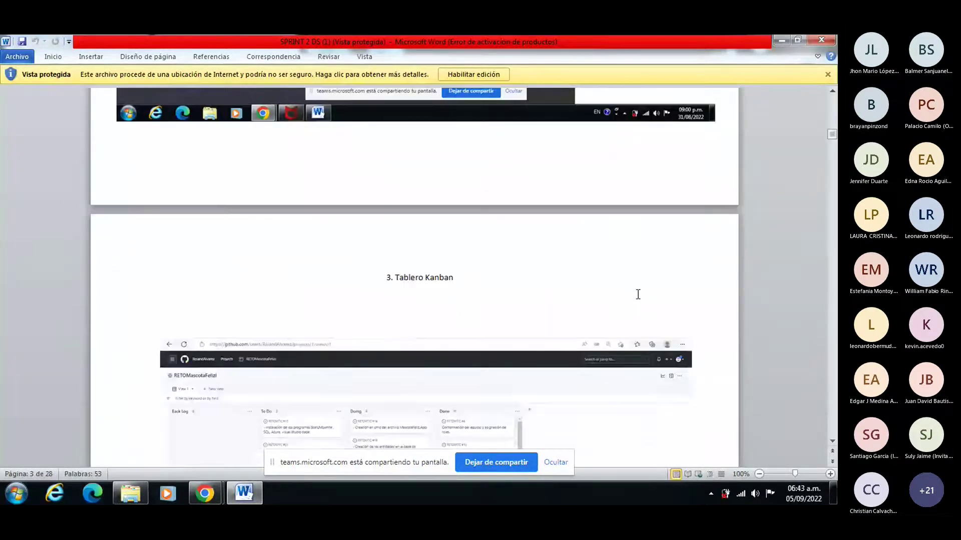
pyautogui.scroll(-15, 642, 297)
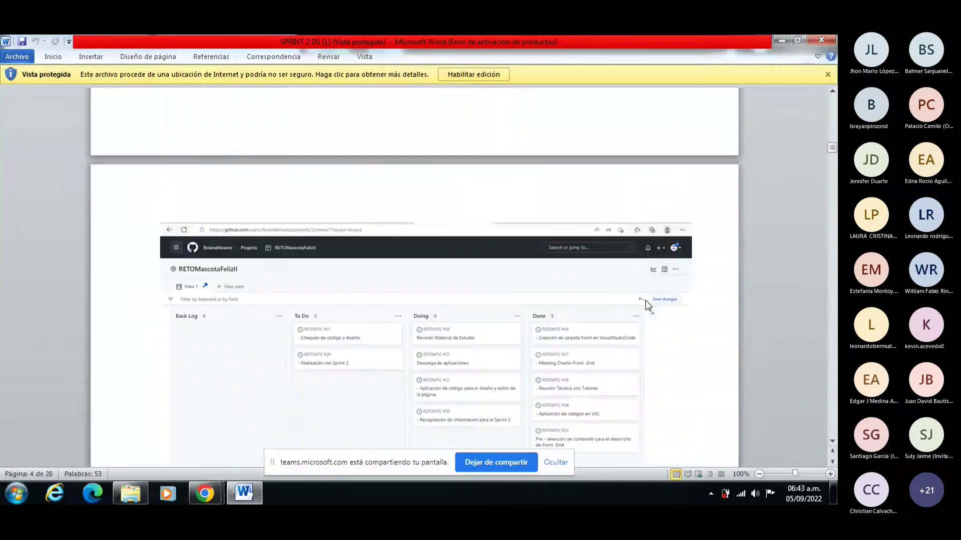
pyautogui.scroll(-10, 644, 297)
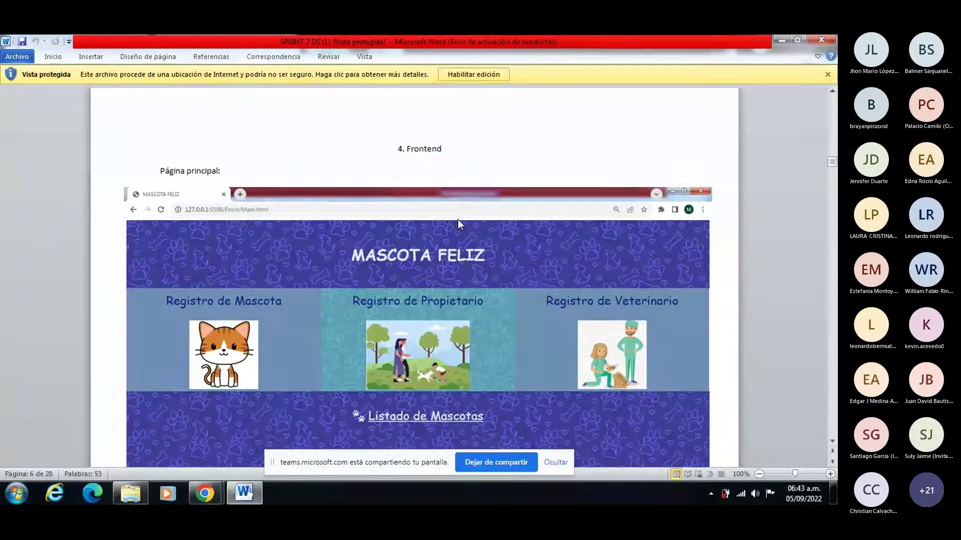
pyautogui.scroll(-14, 542, 369)
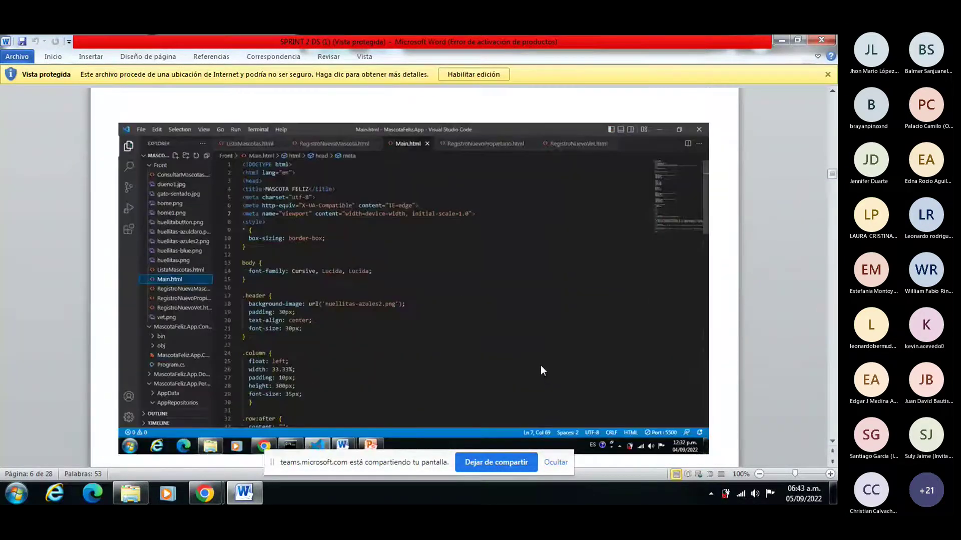
pyautogui.scroll(-12, 541, 371)
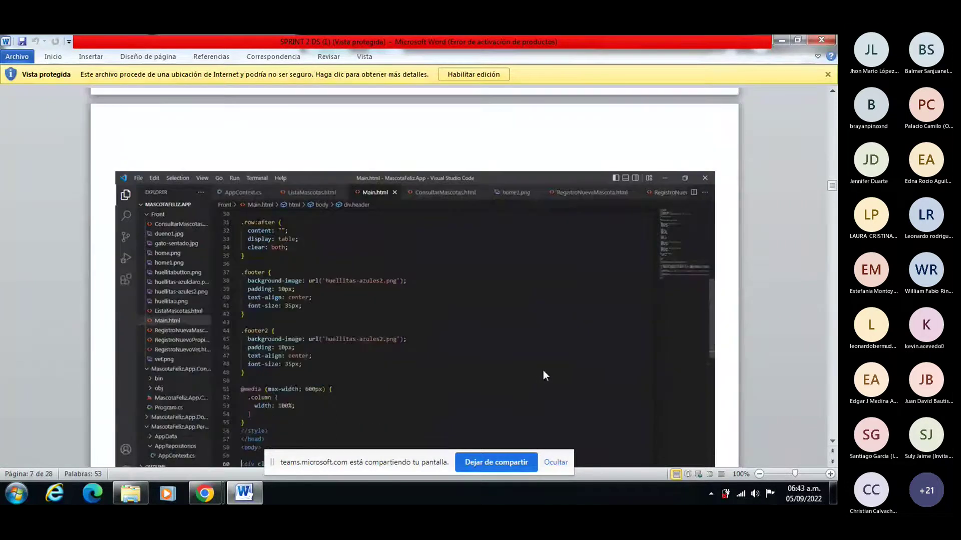
pyautogui.scroll(-10, 539, 370)
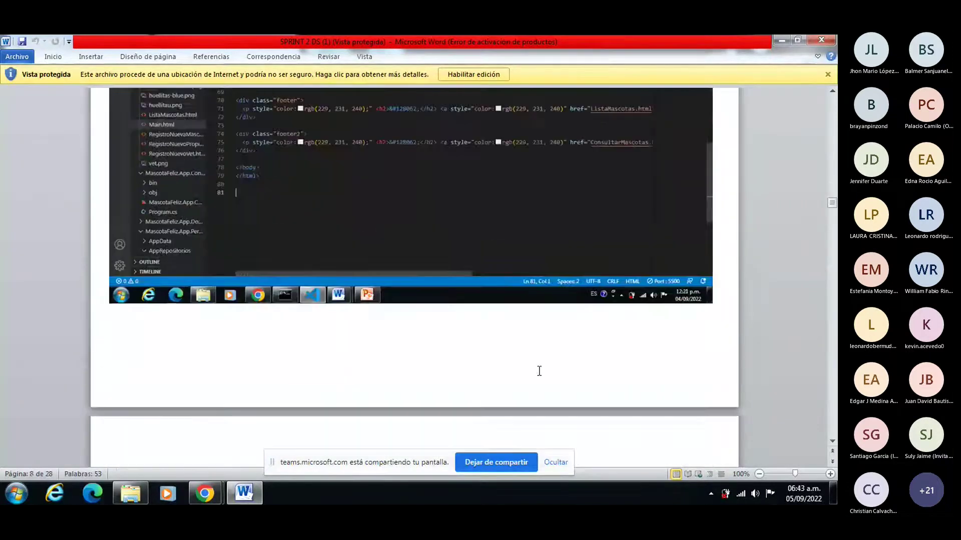
pyautogui.scroll(3, 540, 373)
pyautogui.scroll(-7, 541, 371)
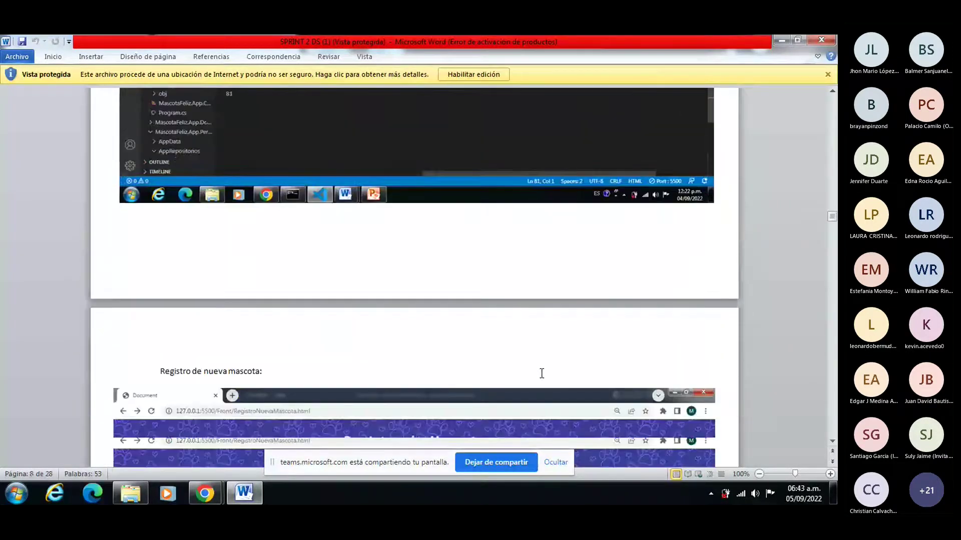
# Step: Examine the new pet and new owner registration pages together with their HTML code
pyautogui.scroll(-3, 541, 369)
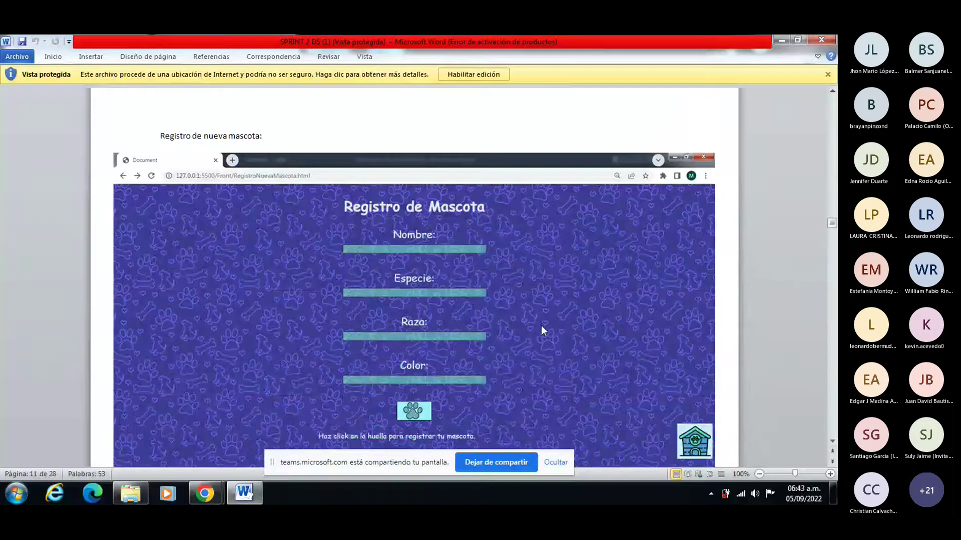
pyautogui.scroll(-1, 541, 326)
pyautogui.scroll(-10, 551, 335)
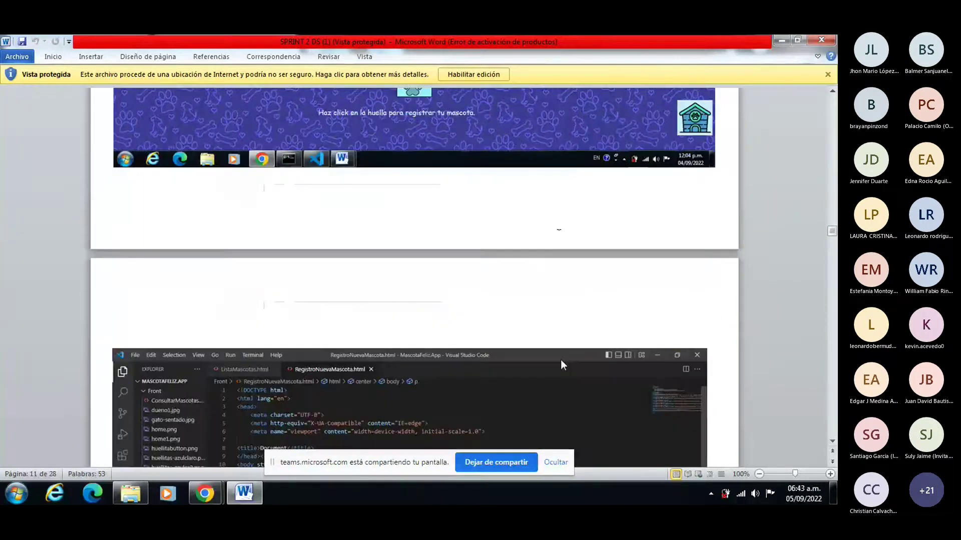
pyautogui.scroll(-5, 563, 371)
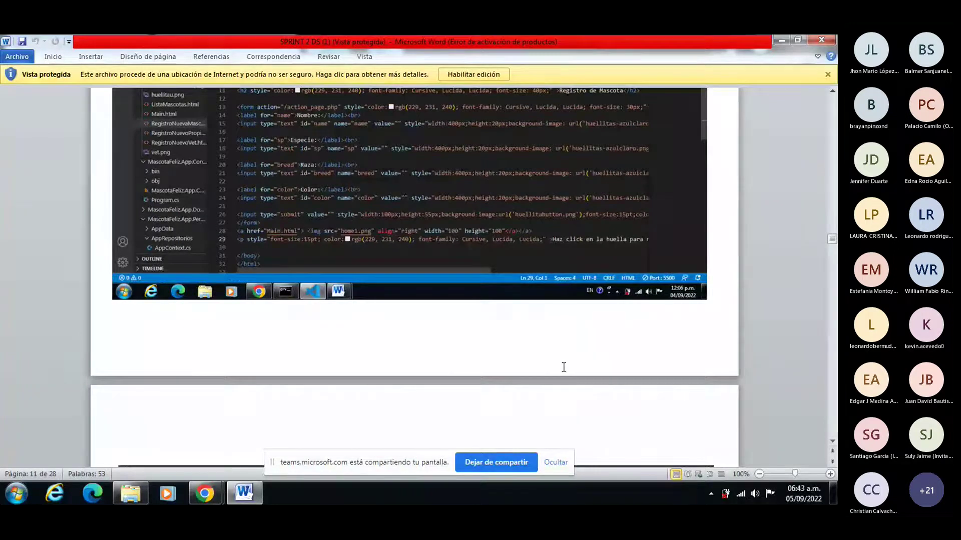
pyautogui.scroll(-15, 563, 368)
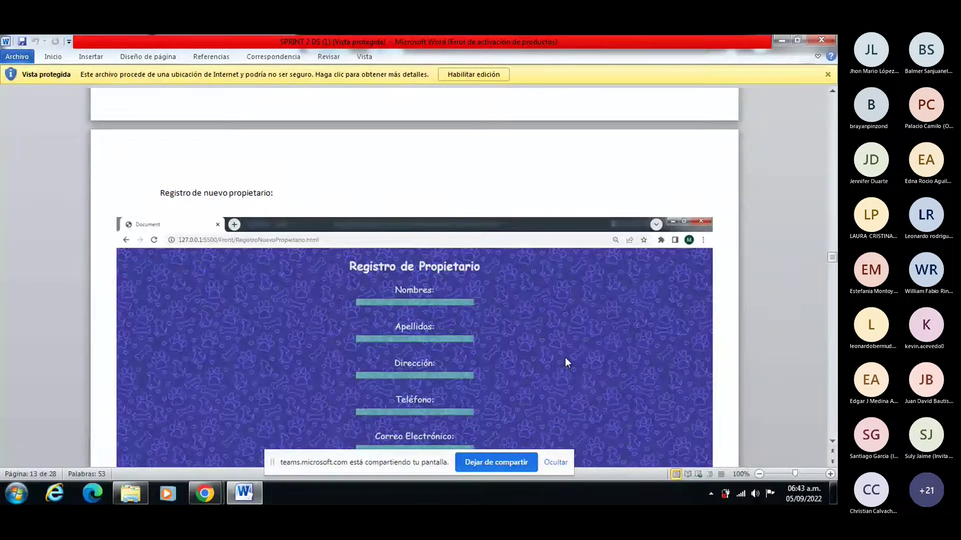
pyautogui.scroll(-10, 566, 358)
pyautogui.scroll(-10, 573, 375)
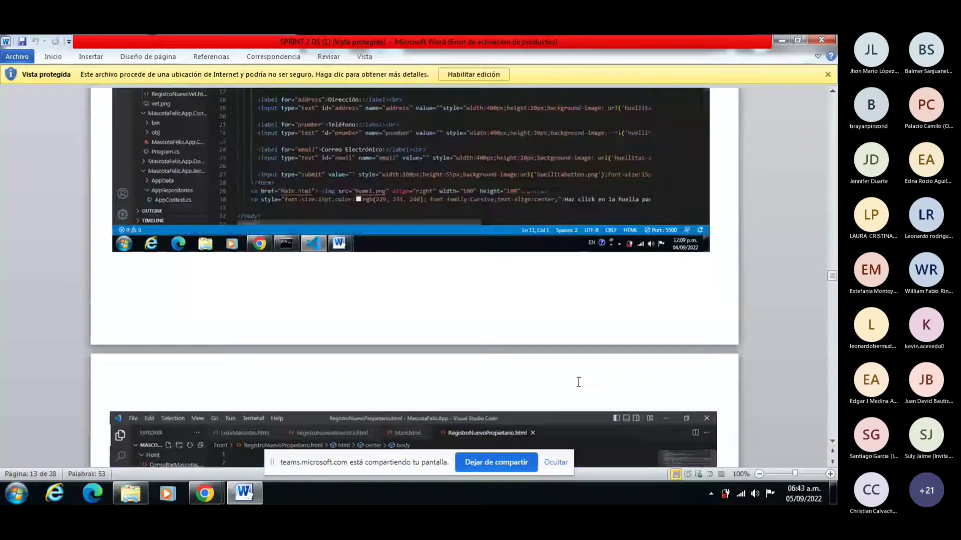
pyautogui.scroll(-15, 576, 381)
# Step: Examine the new veterinarian registration page and its RegistroNuevoVet.html code in the Sprint 2 document
pyautogui.scroll(-9, 574, 378)
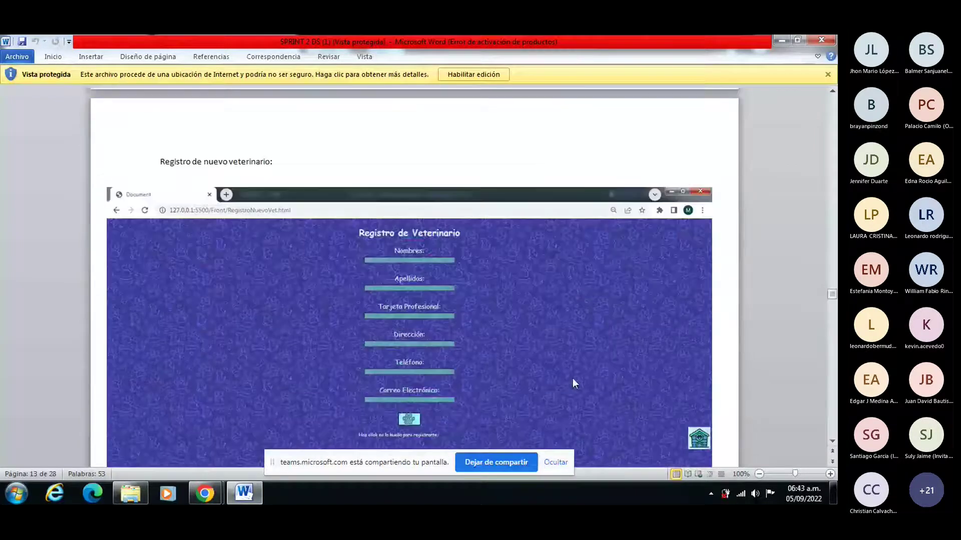
pyautogui.scroll(-2, 572, 378)
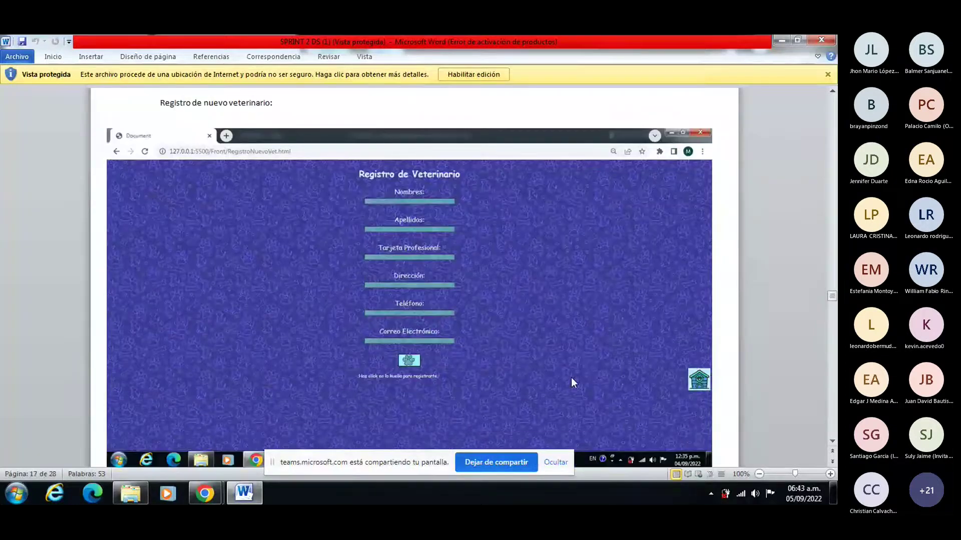
pyautogui.scroll(-9, 571, 380)
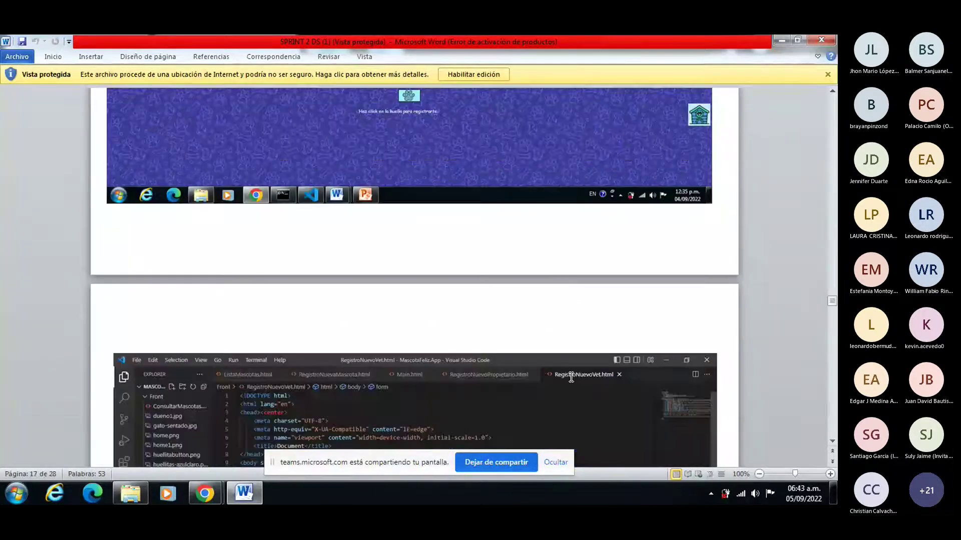
pyautogui.scroll(-5, 571, 378)
pyautogui.scroll(-15, 570, 377)
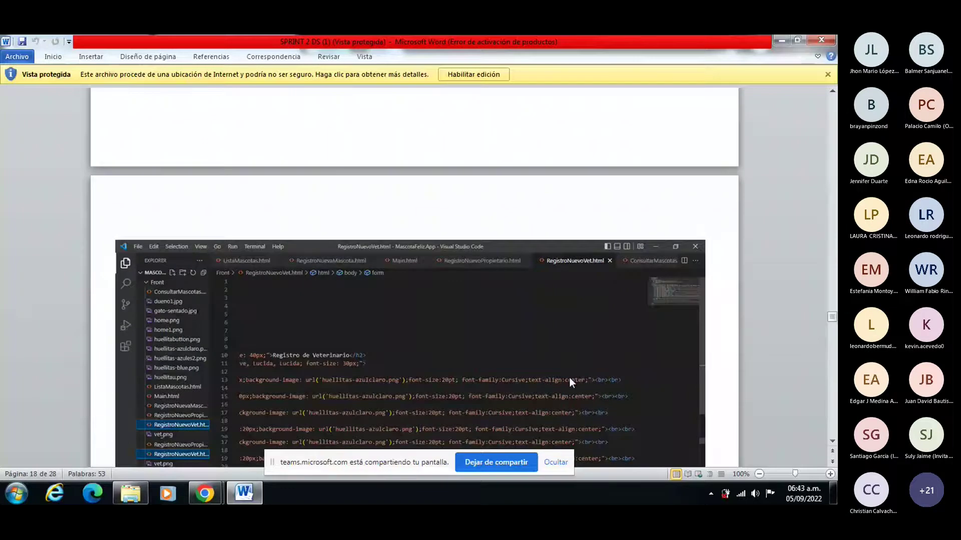
# Step: Review the pet lookup page and the pet list page together with their ConsultarMascotas.html and ListaMascotas.html code
pyautogui.scroll(-10, 569, 378)
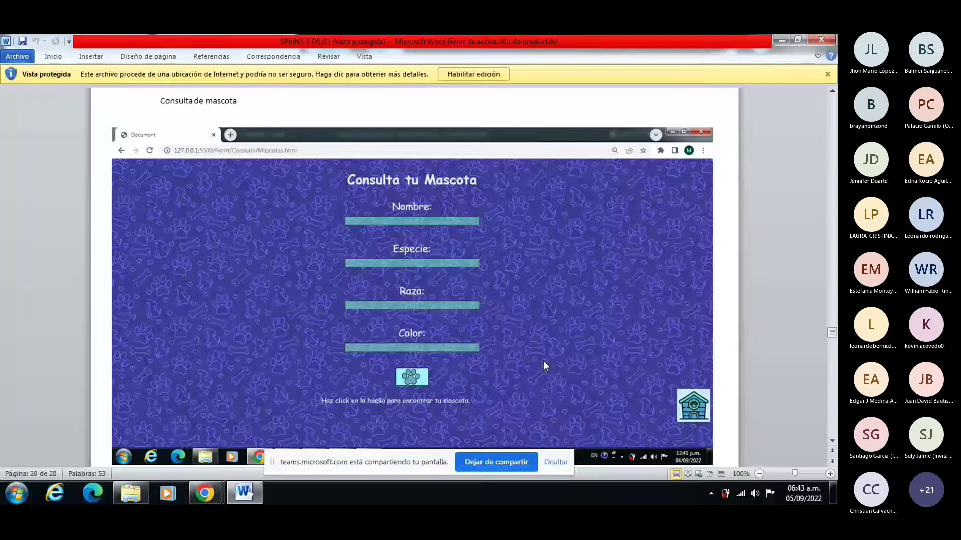
pyautogui.scroll(1, 543, 361)
pyautogui.scroll(-2, 545, 364)
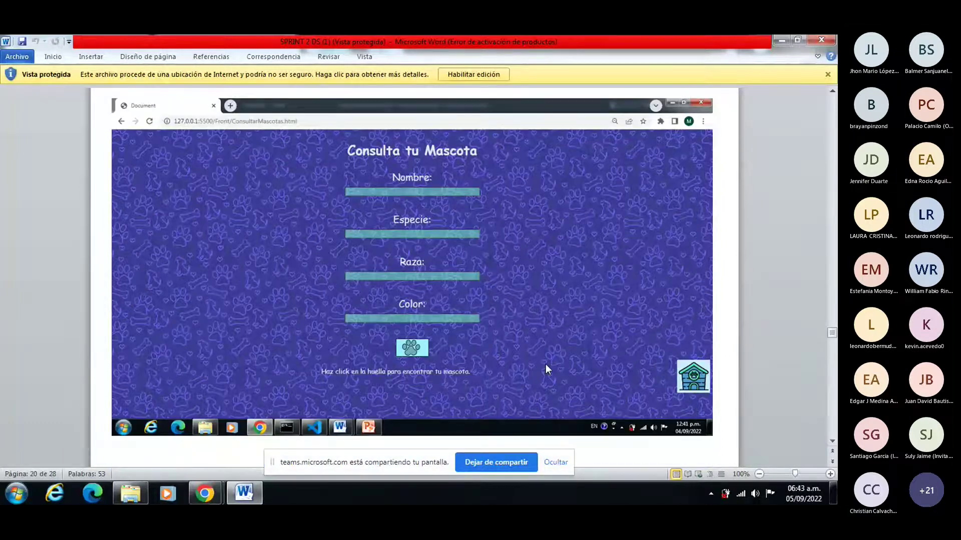
pyautogui.scroll(-15, 545, 364)
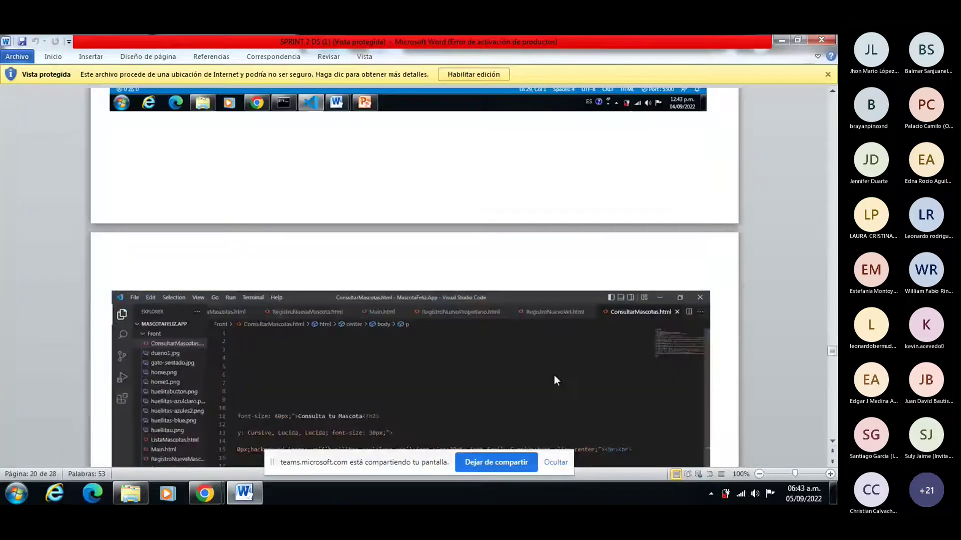
pyautogui.scroll(-10, 554, 381)
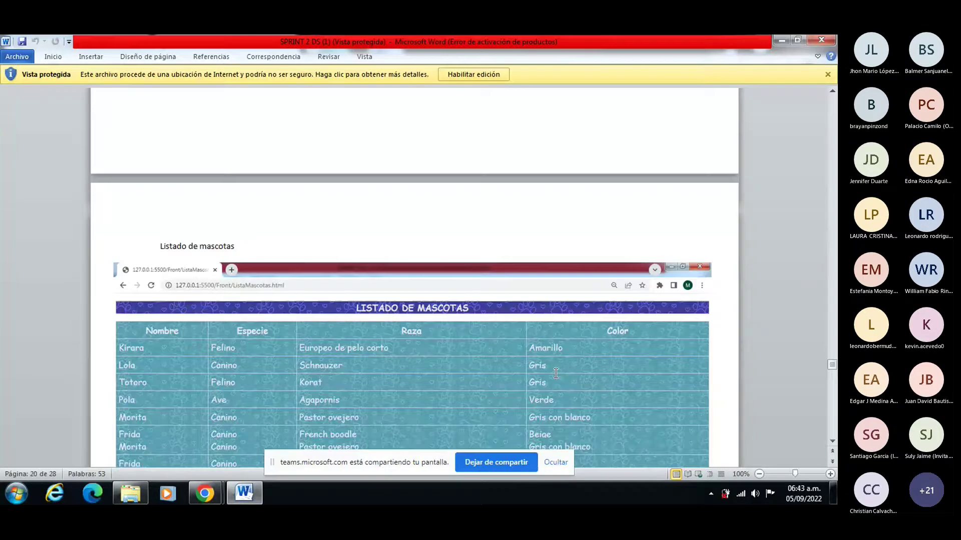
pyautogui.scroll(-4, 556, 374)
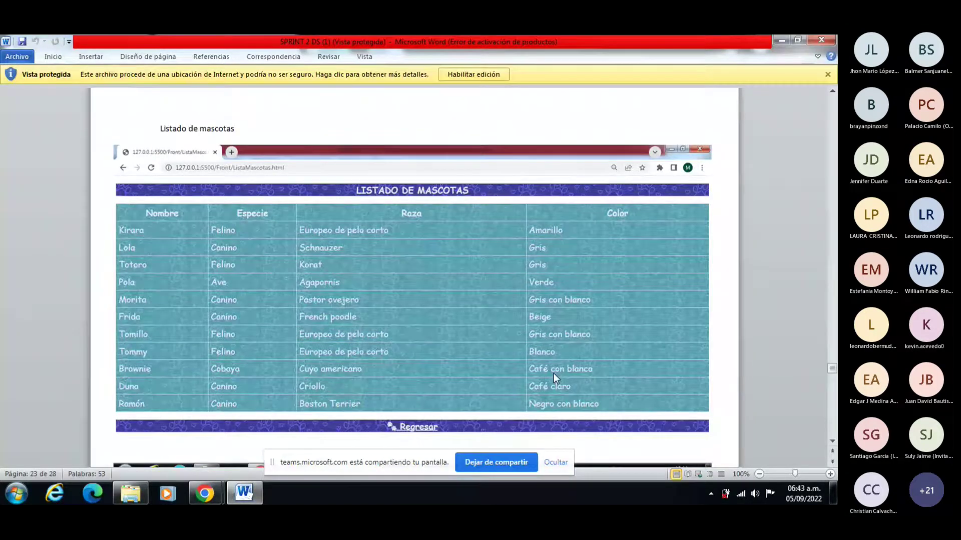
pyautogui.scroll(-6, 554, 374)
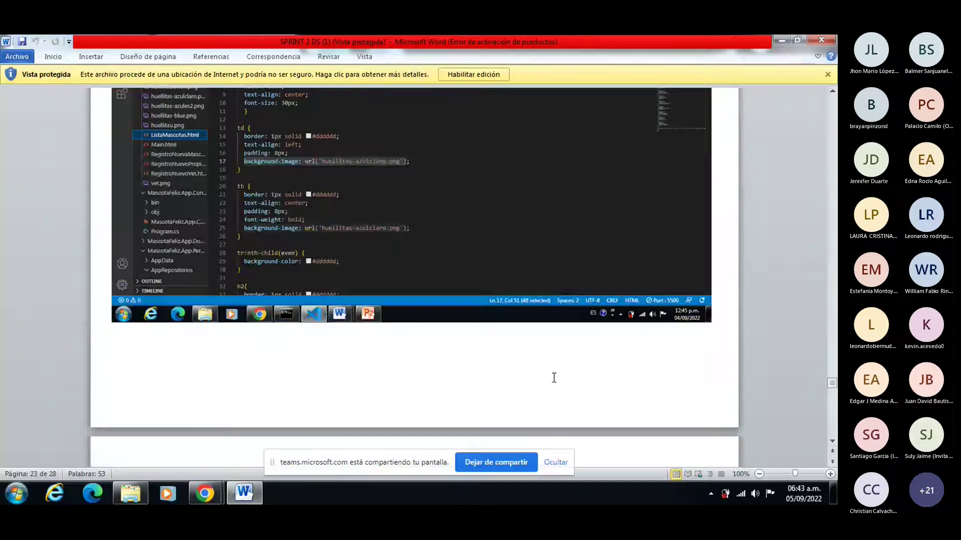
pyautogui.scroll(-10, 554, 378)
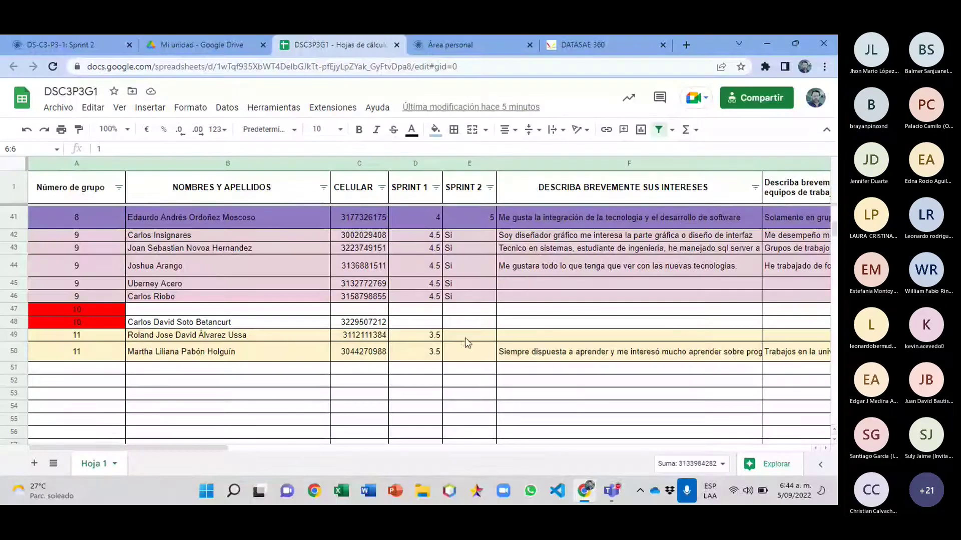
# Step: Enter a SPRINT 2 grade of 5 for both group 11 members in rows 49 and 50 of the DSC3P3G1 spreadsheet
pyautogui.click(472, 333)
pyautogui.write('5')
pyautogui.press('Return')
pyautogui.write('5')
pyautogui.press('Return')
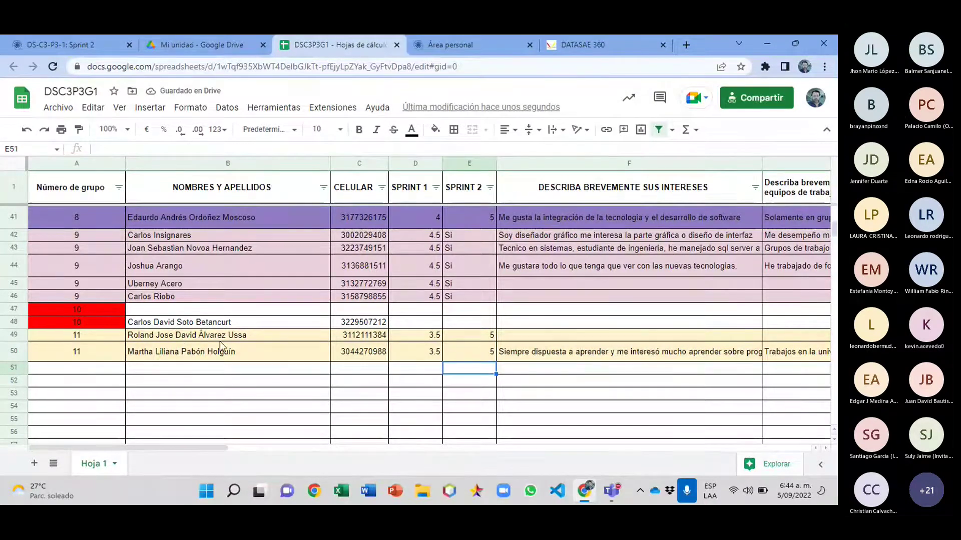
# Step: Switch to DATASAE 360 and save a second-term grade of 5 for the group 11 student in list entry 5
pyautogui.click(584, 44)
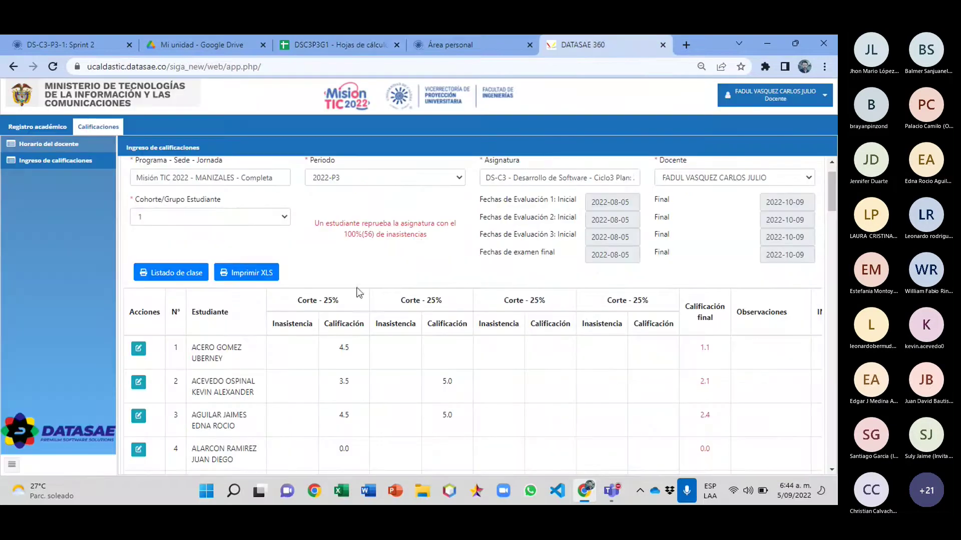
pyautogui.scroll(-2, 305, 359)
pyautogui.scroll(-2, 308, 353)
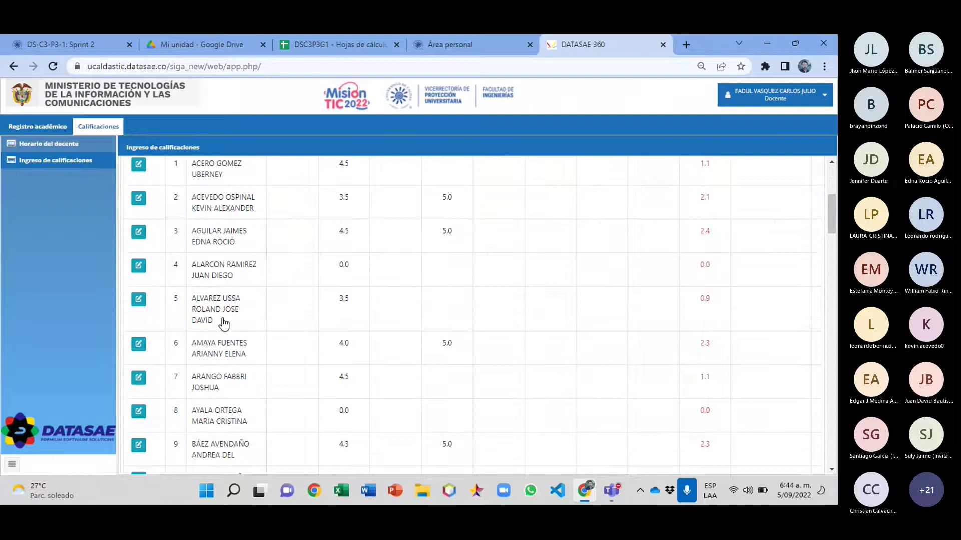
pyautogui.click(138, 300)
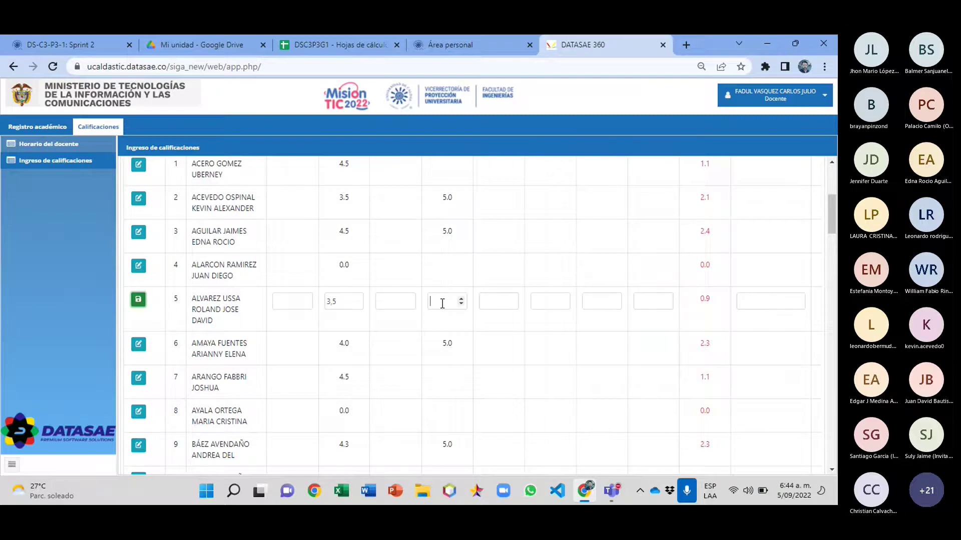
pyautogui.write('5')
pyautogui.press('Return')
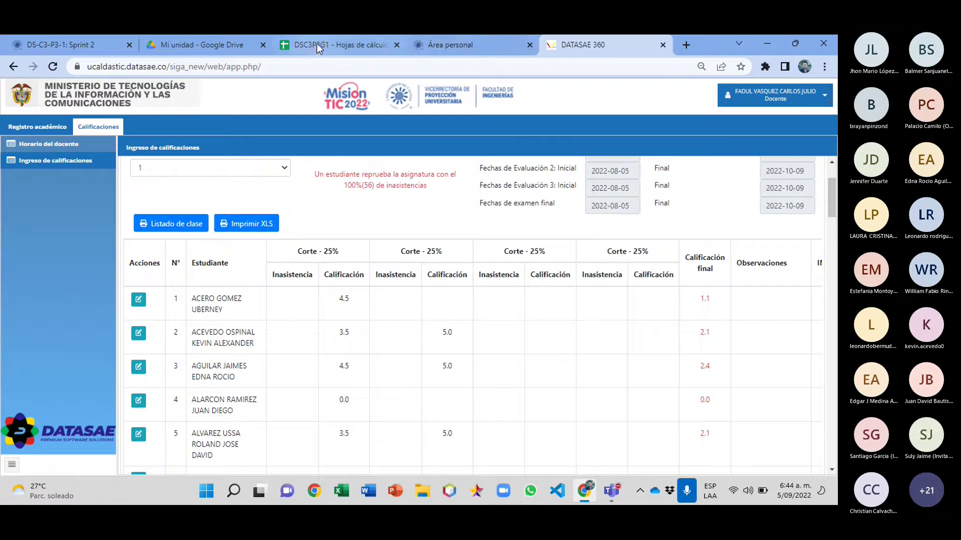
# Step: Check the other group 11 member in the spreadsheet and save that student's second-term grade in DATASAE 360, list entry 42
pyautogui.click(317, 44)
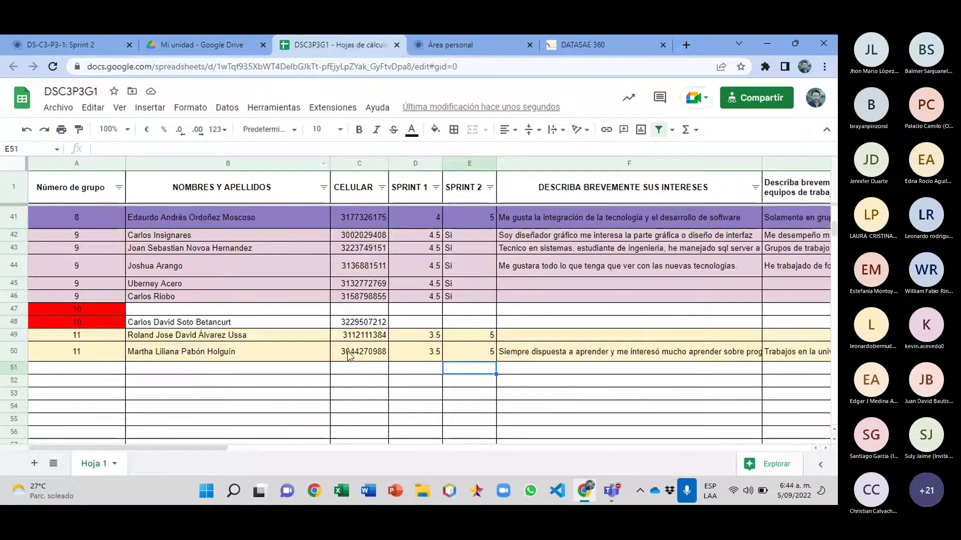
pyautogui.click(605, 47)
pyautogui.scroll(-8, 457, 324)
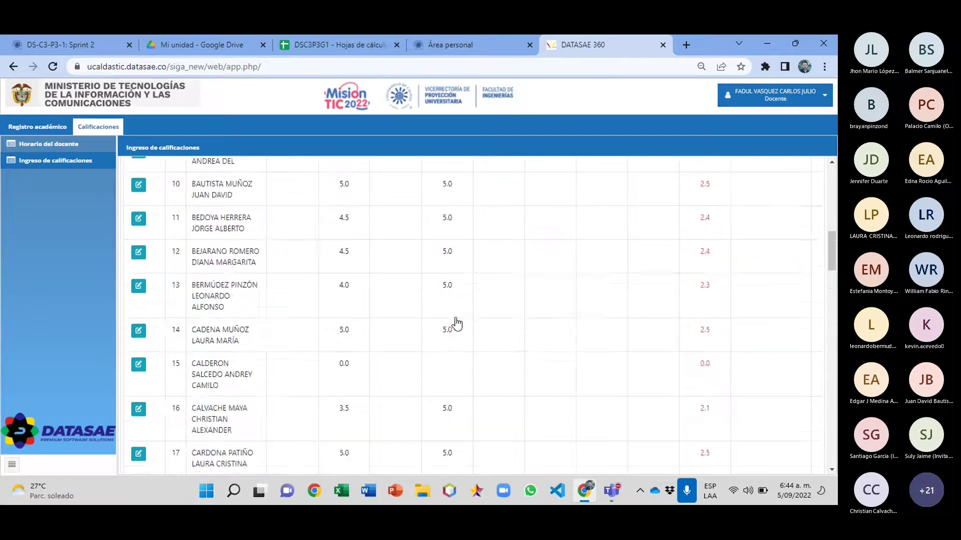
pyautogui.scroll(-20, 457, 325)
pyautogui.scroll(1, 385, 355)
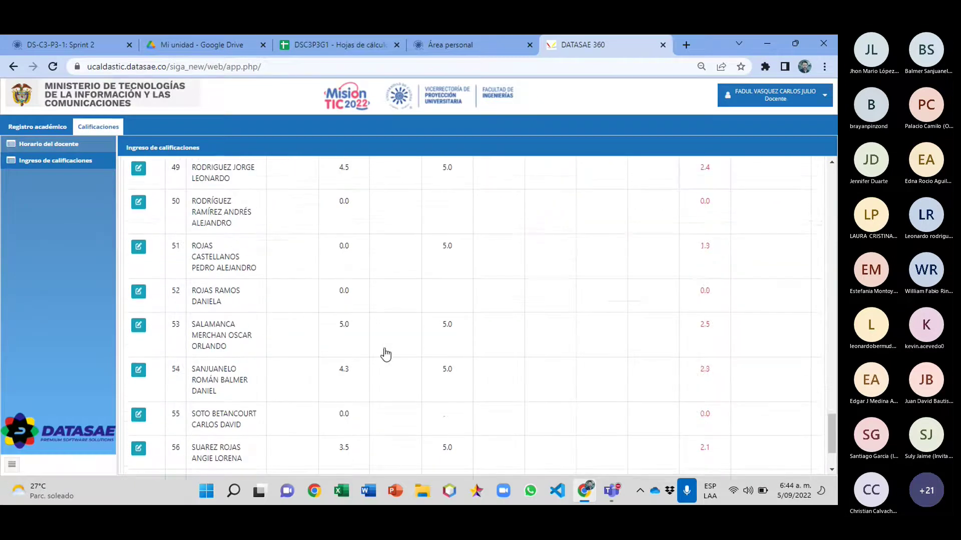
pyautogui.scroll(-2, 385, 355)
pyautogui.scroll(4, 385, 354)
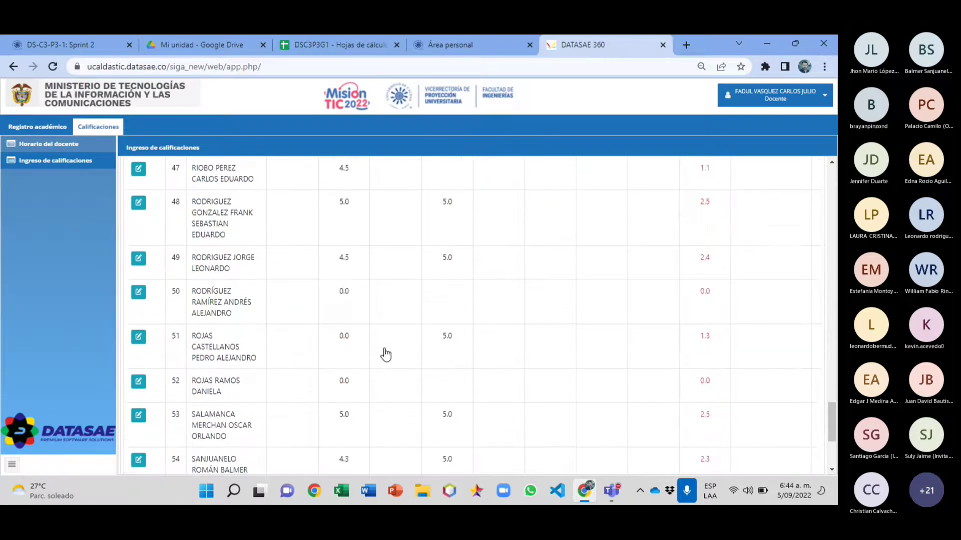
pyautogui.scroll(8, 386, 355)
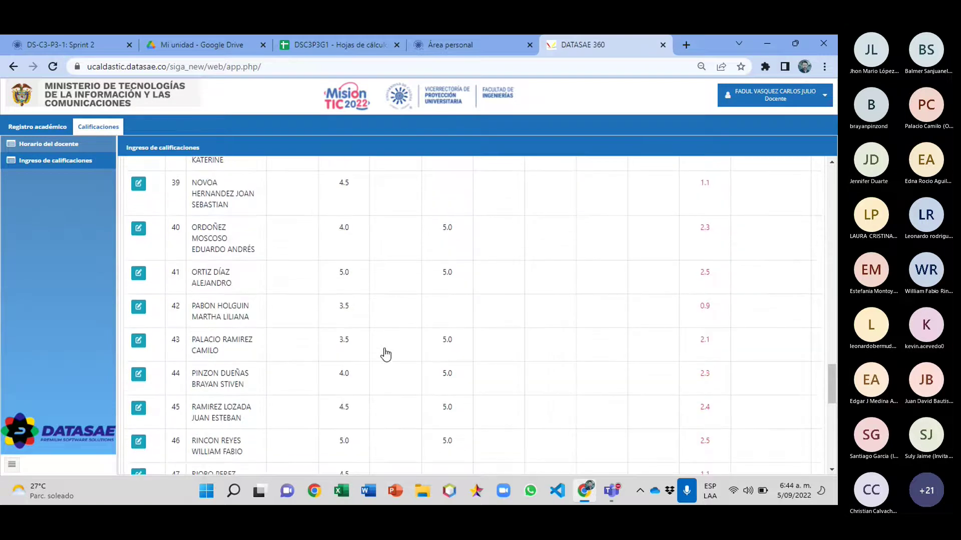
pyautogui.click(139, 307)
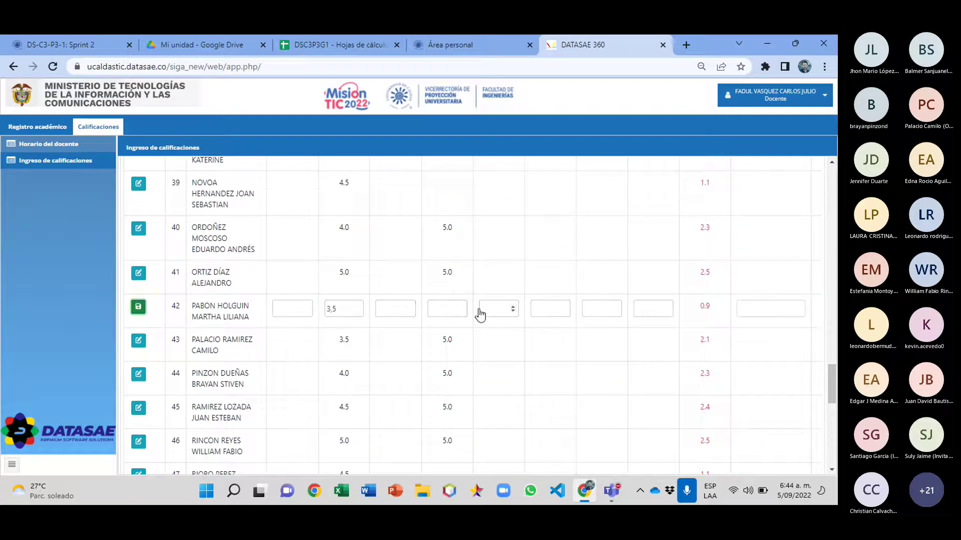
pyautogui.click(440, 309)
pyautogui.press('Return')
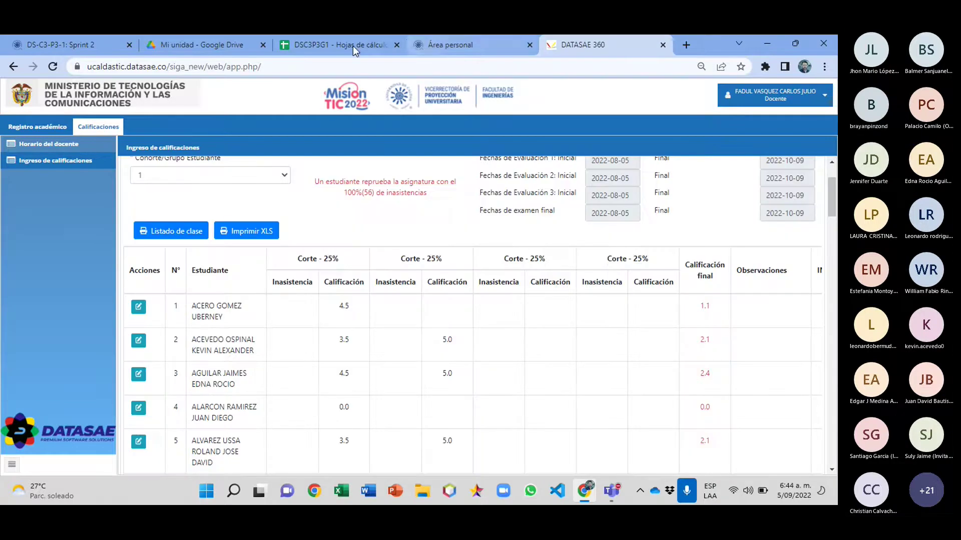
# Step: Return to the DSC3P3G1 spreadsheet and set the SPRINT 1 and SPRINT 2 grades of group 10's student in row 48 to 0
pyautogui.click(345, 49)
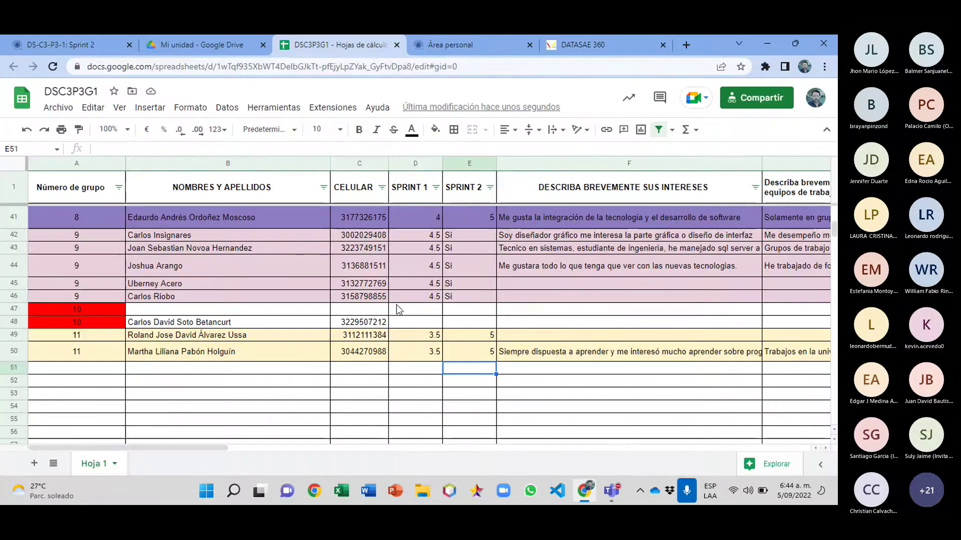
pyautogui.click(471, 235)
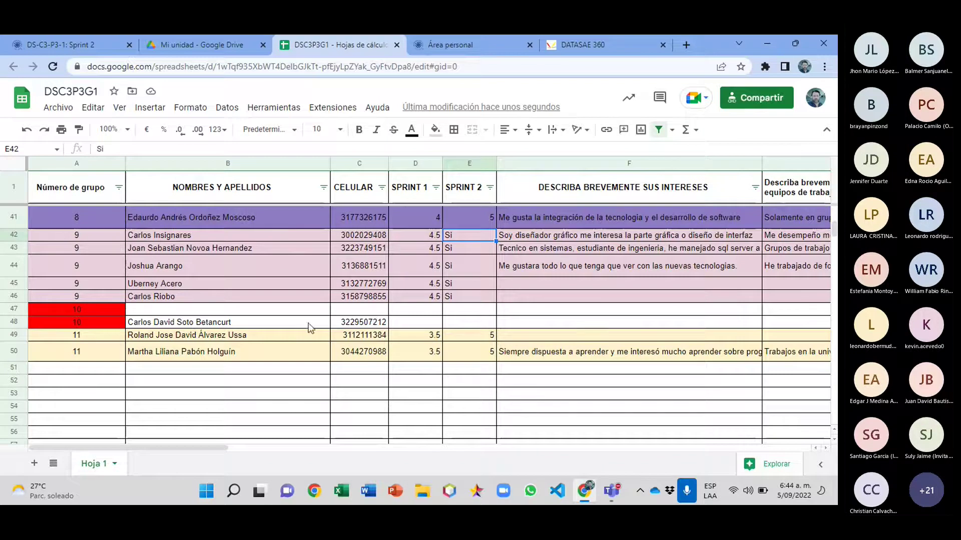
pyautogui.click(464, 322)
pyautogui.write('0')
pyautogui.press('Left')
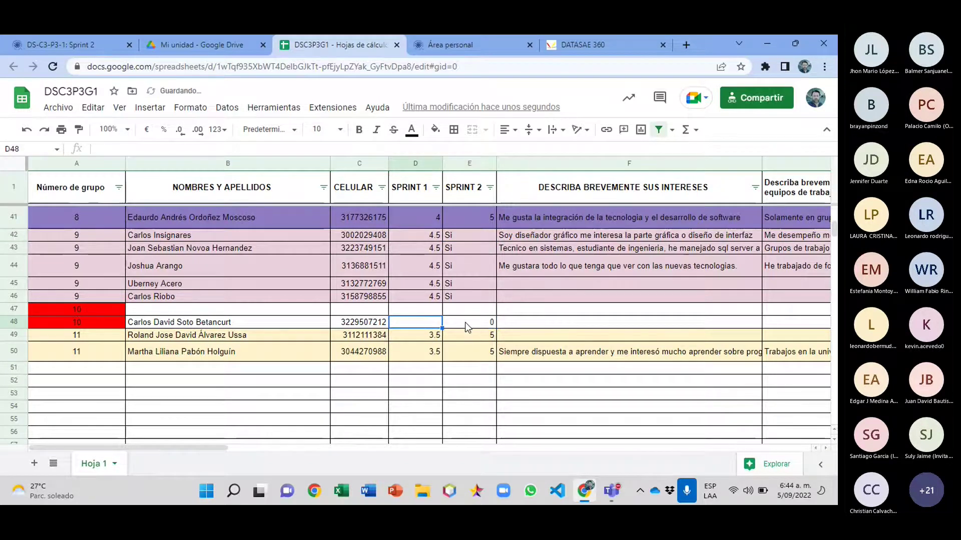
pyautogui.write('0')
pyautogui.press('Return')
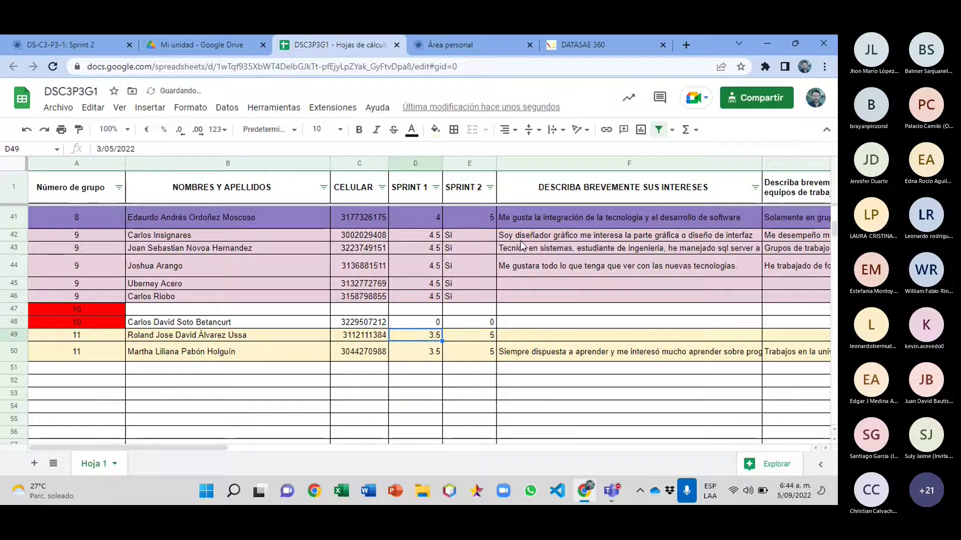
# Step: Switch to the Teams meeting, make the group 9 participant with the raised hand a moderator, and stop sharing the screen
pyautogui.click(474, 236)
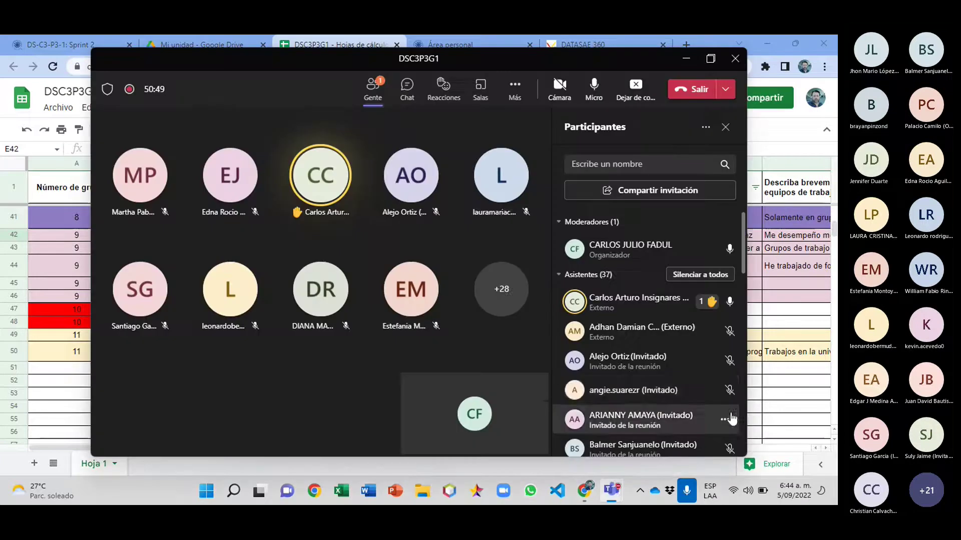
pyautogui.click(555, 363)
pyautogui.click(725, 302)
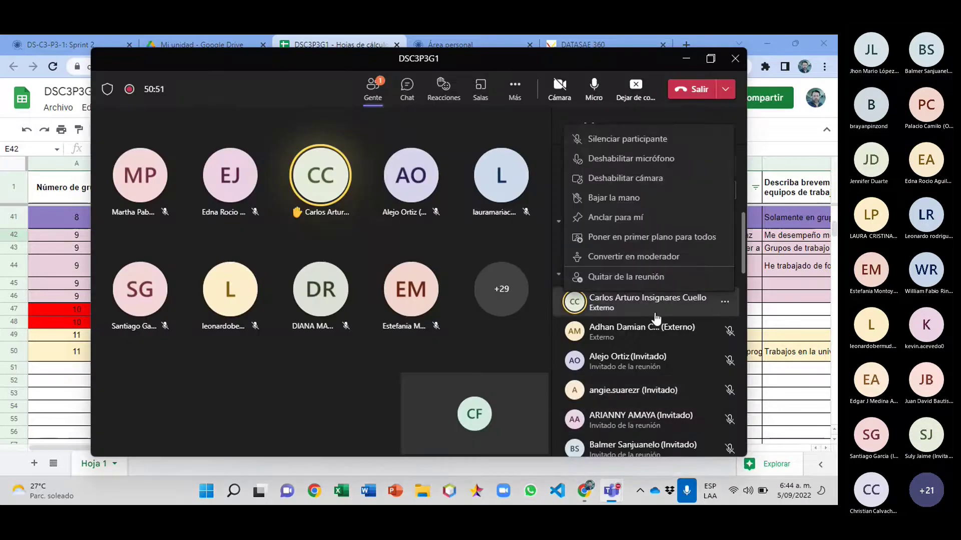
pyautogui.click(622, 254)
pyautogui.click(560, 279)
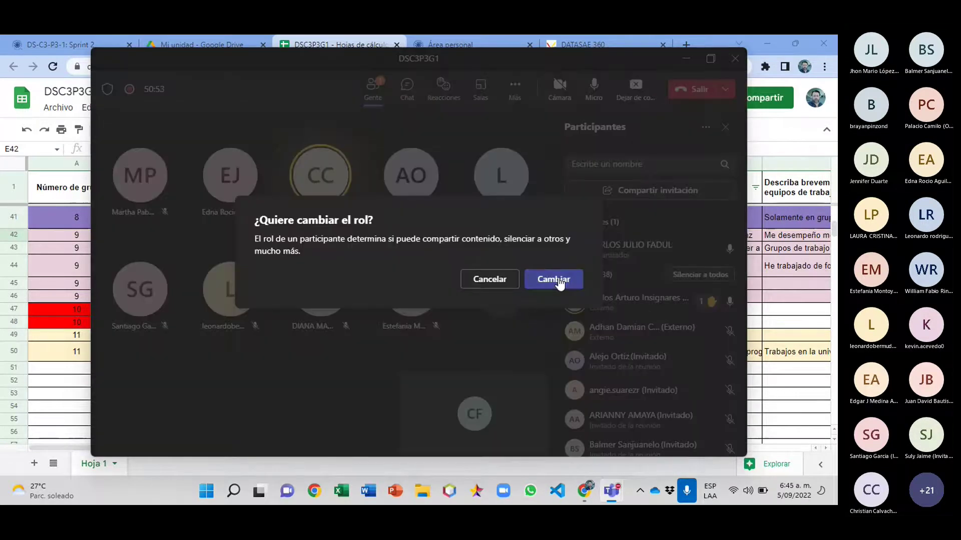
pyautogui.click(636, 89)
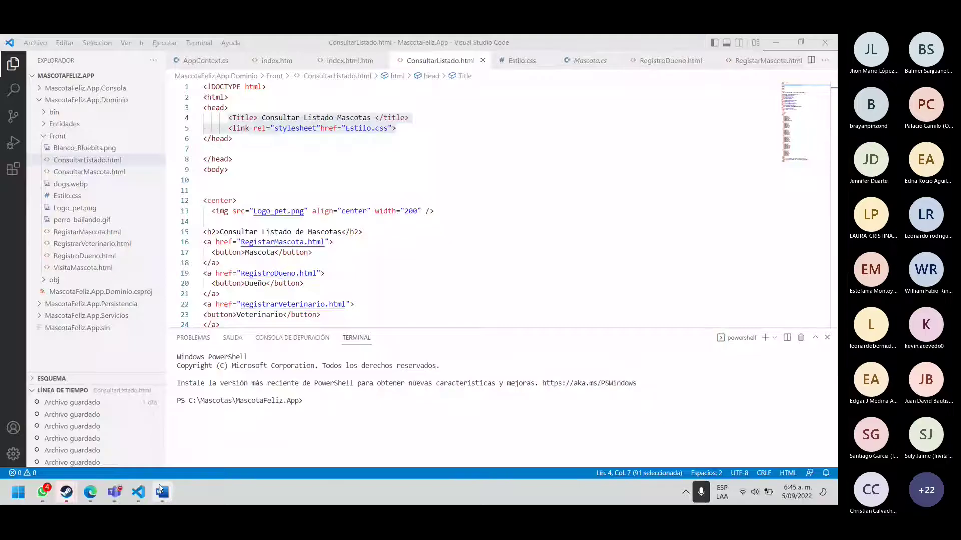
# Step: Switch to group 9's Sprint 2 document in Word and review the team roles, team meetings and tutor meeting evidence
pyautogui.click(161, 494)
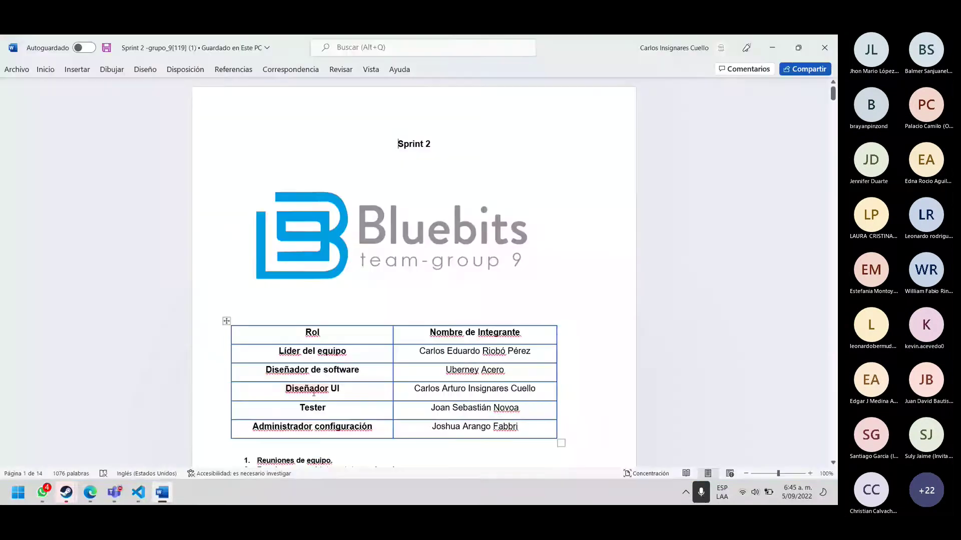
pyautogui.scroll(-5, 369, 272)
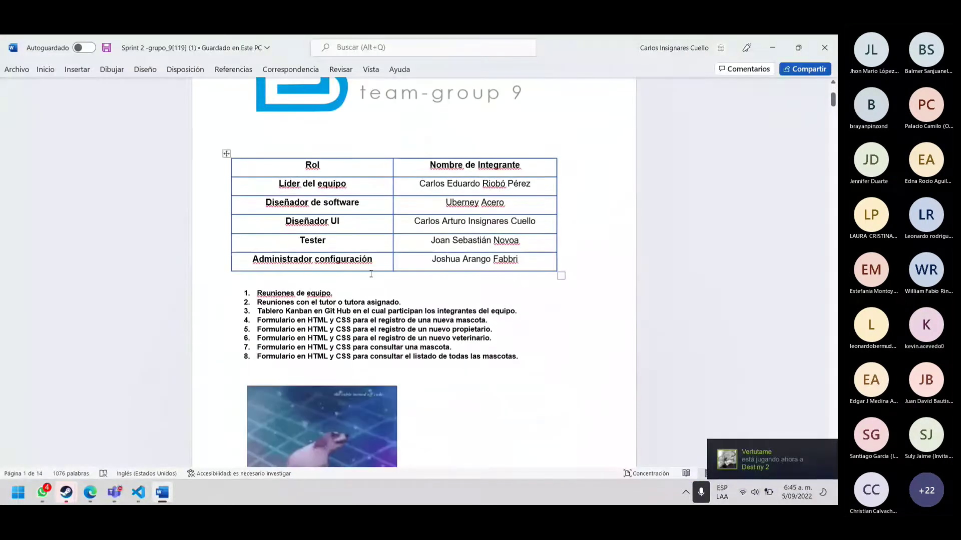
pyautogui.scroll(-2, 371, 274)
pyautogui.scroll(-10, 371, 273)
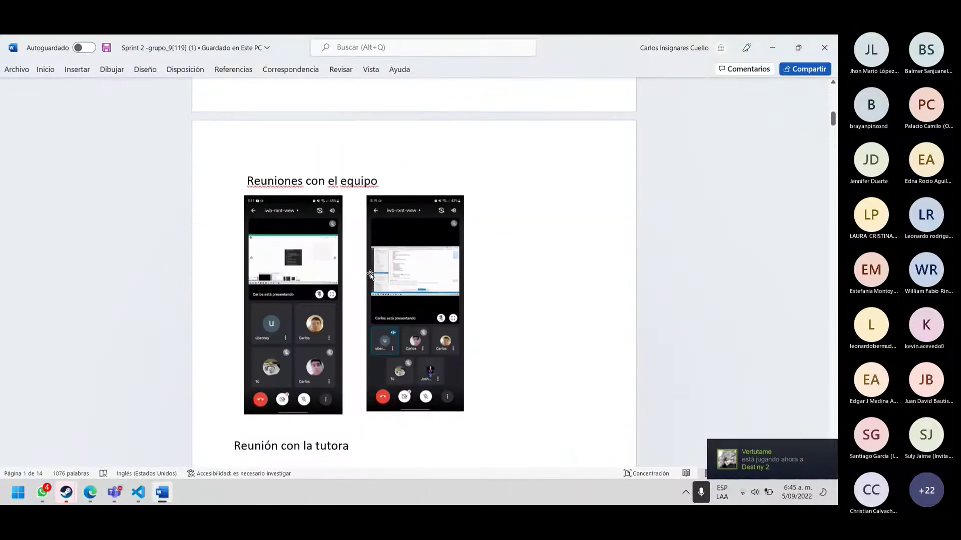
pyautogui.scroll(-3, 371, 274)
pyautogui.scroll(-7, 371, 275)
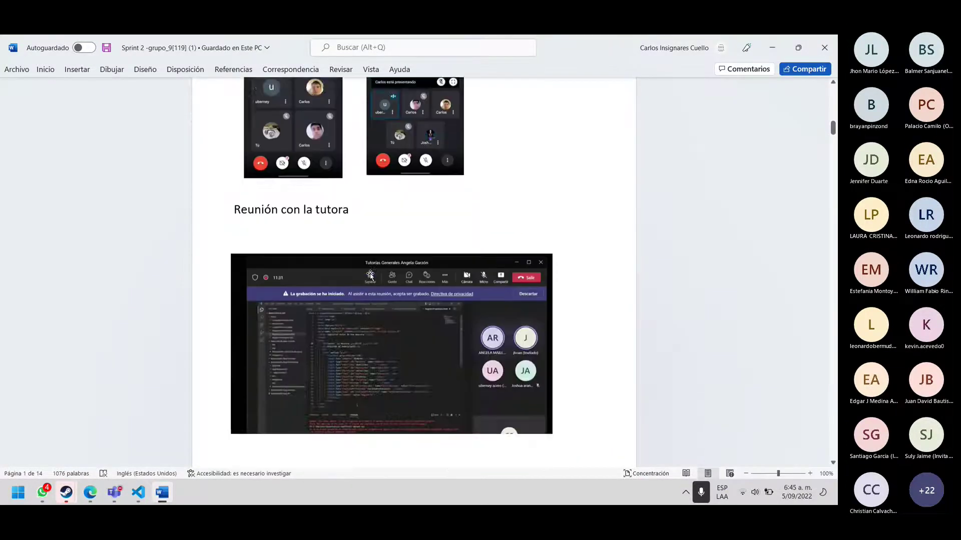
# Step: Review the tutor meeting evidence, the Kanban board and the CSS code in group 9's Sprint 2 document
pyautogui.scroll(6, 371, 275)
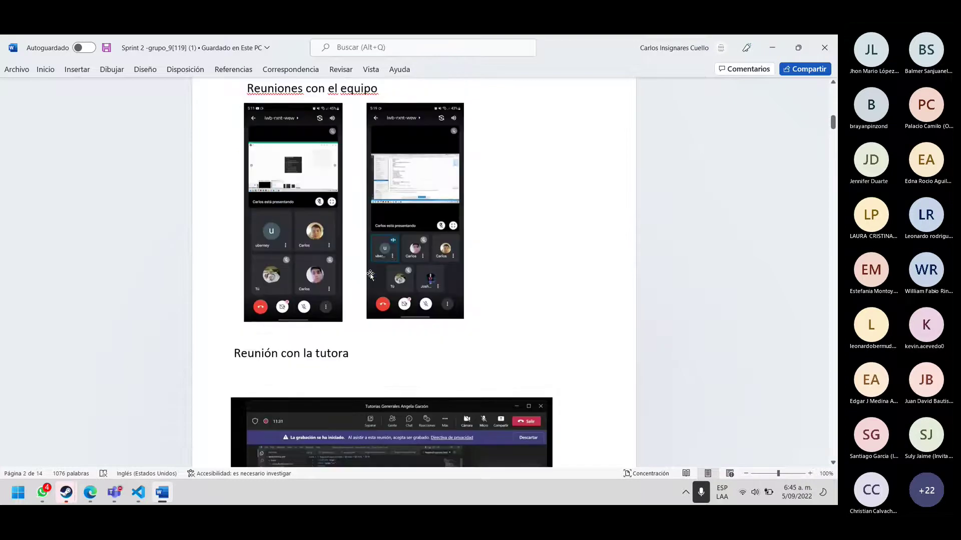
pyautogui.scroll(-8, 371, 274)
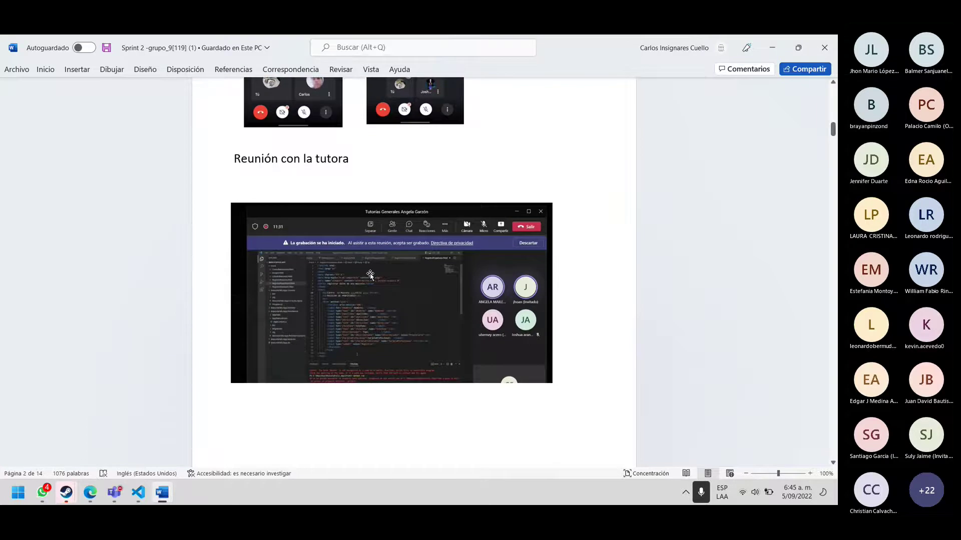
pyautogui.scroll(-20, 371, 274)
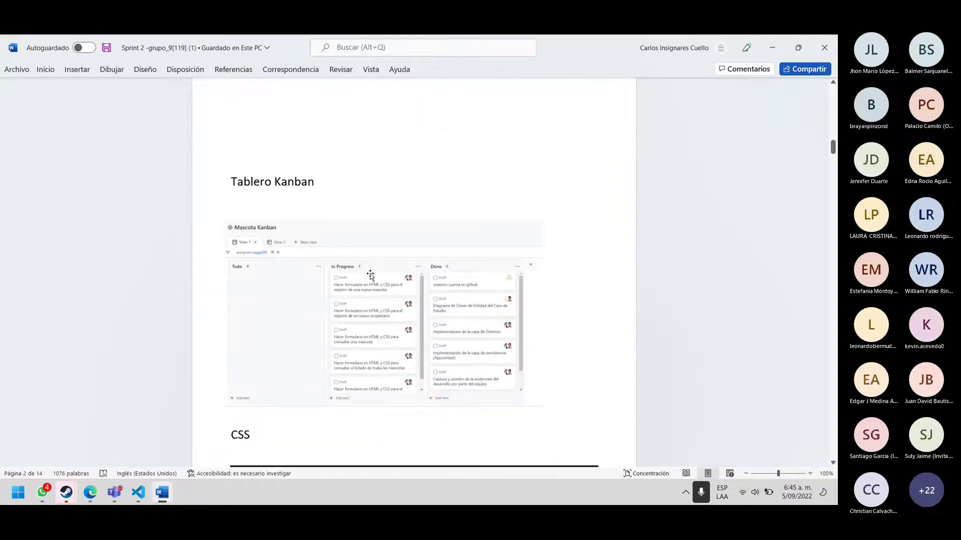
pyautogui.scroll(-13, 371, 274)
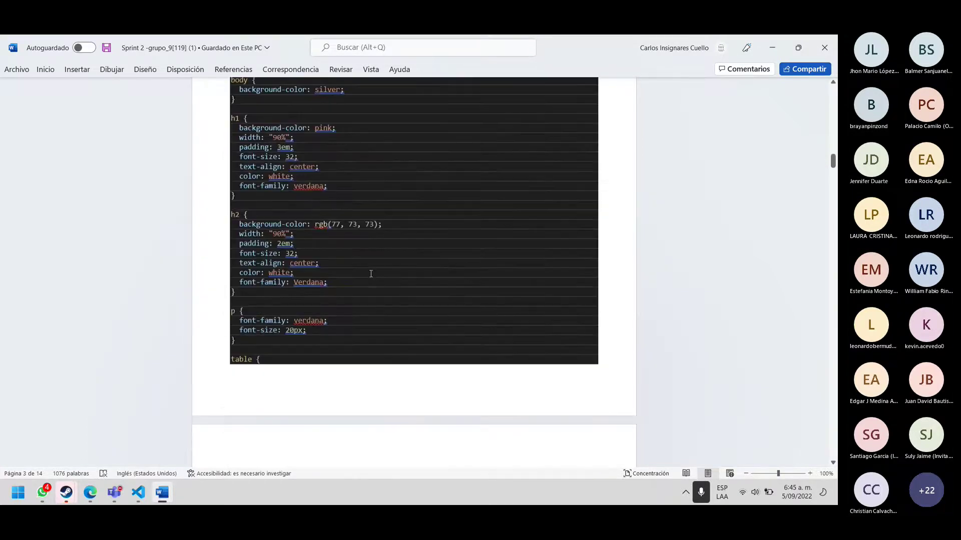
pyautogui.scroll(-19, 371, 275)
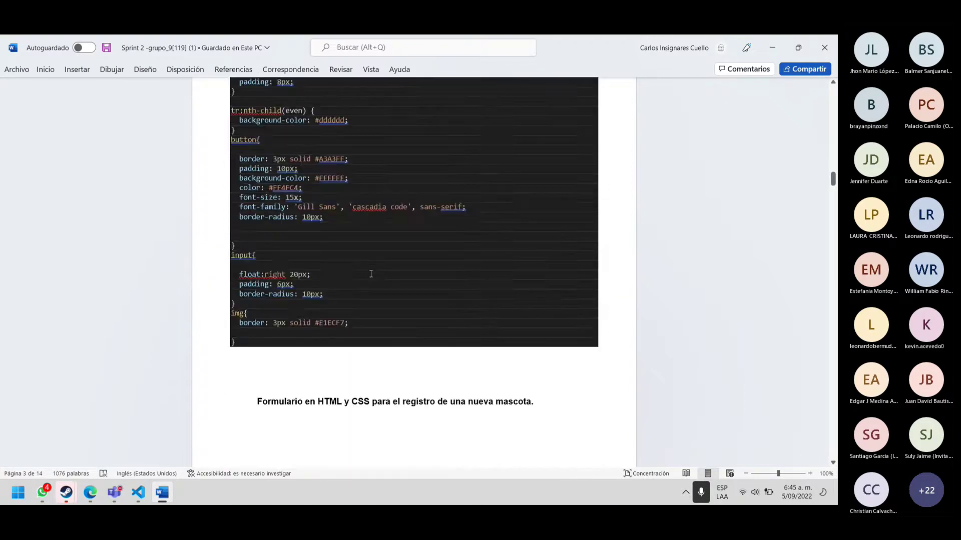
pyautogui.scroll(-10, 370, 275)
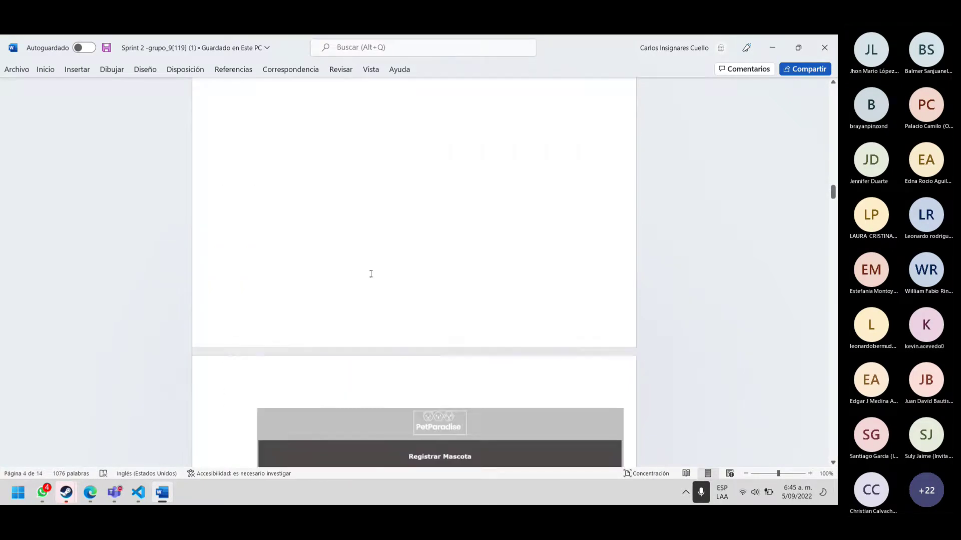
# Step: Examine the HTML and CSS forms for registering a pet, an owner and a veterinarian, including their screenshots and code
pyautogui.scroll(-11, 371, 274)
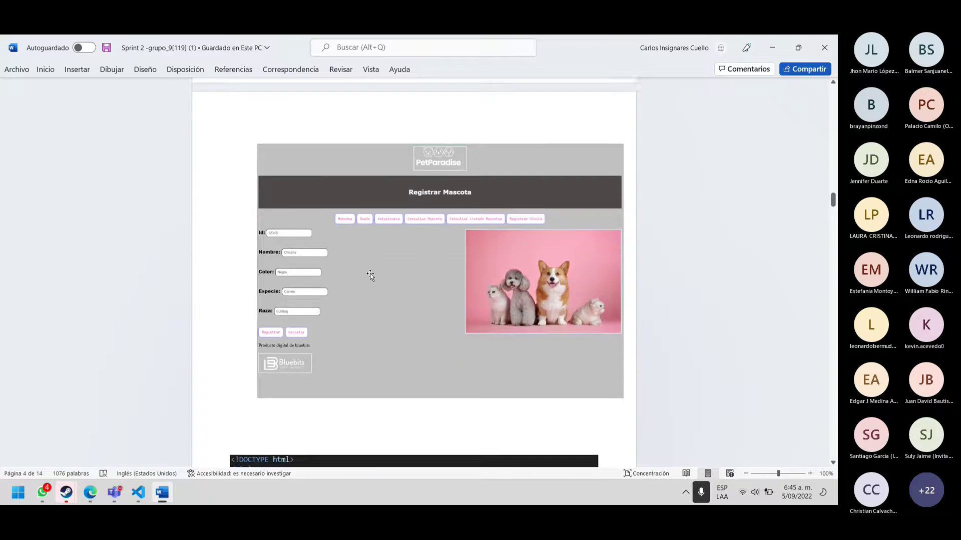
pyautogui.scroll(-14, 371, 274)
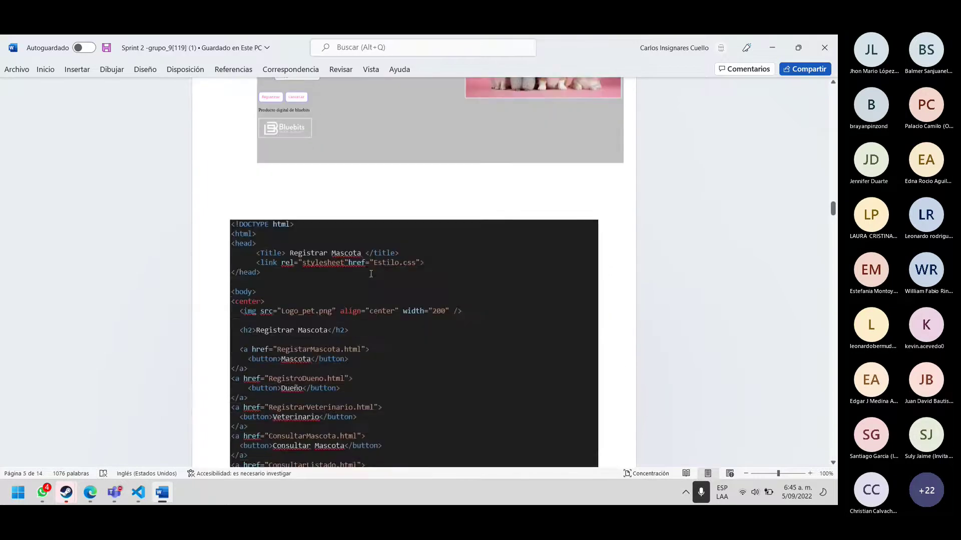
pyautogui.scroll(-20, 371, 274)
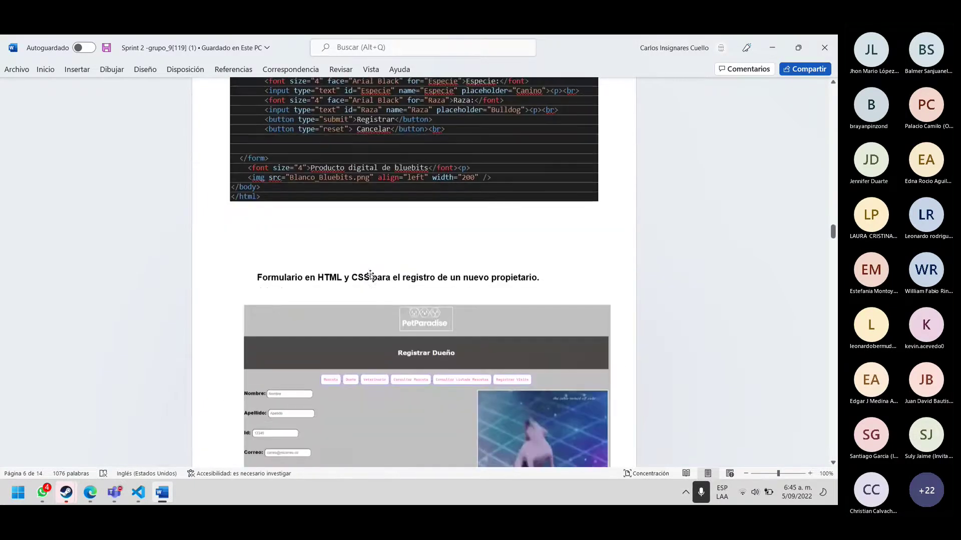
pyautogui.scroll(-5, 370, 275)
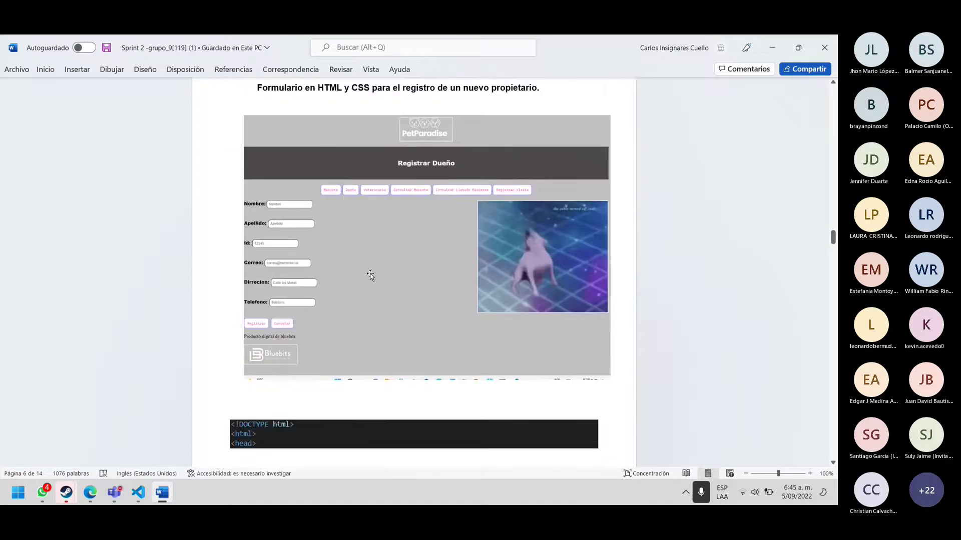
pyautogui.scroll(-20, 371, 275)
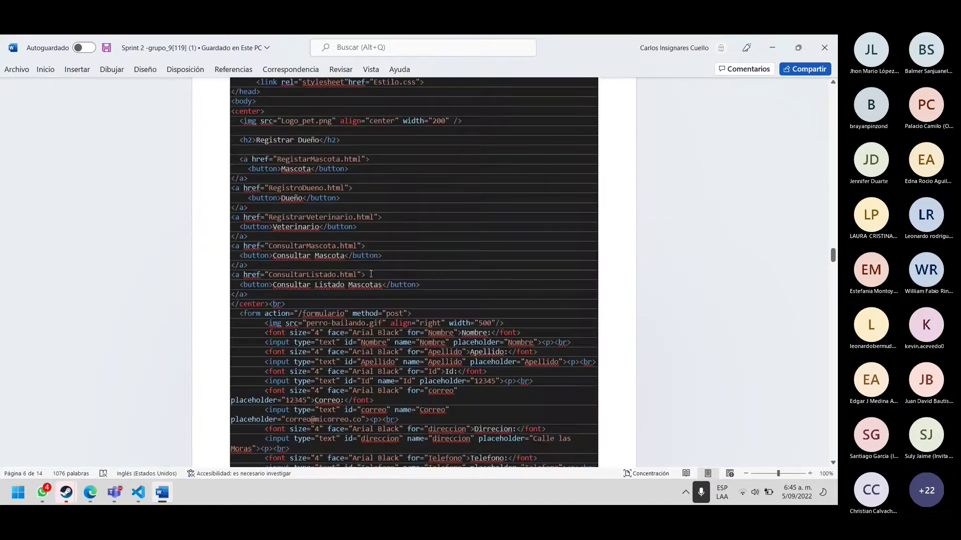
pyautogui.scroll(-14, 370, 274)
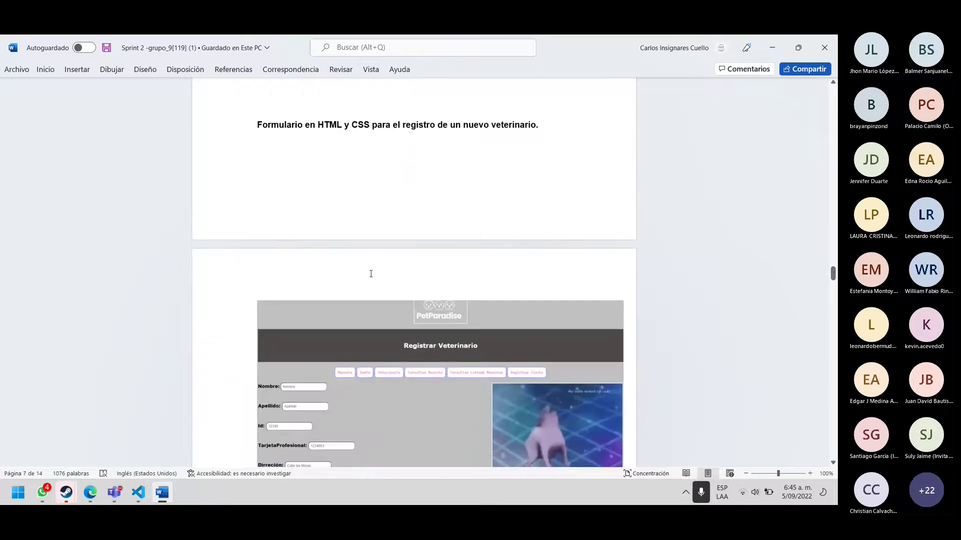
pyautogui.scroll(-13, 371, 273)
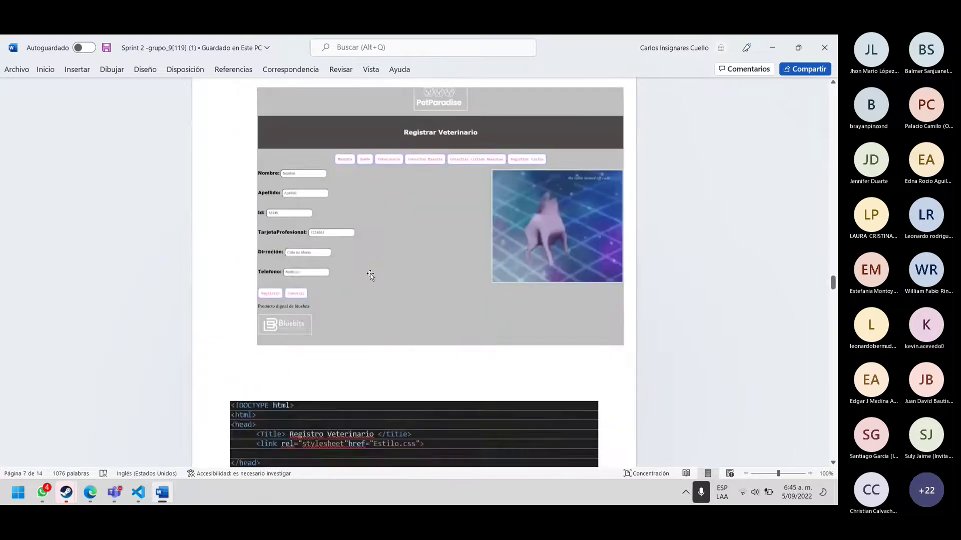
pyautogui.scroll(-20, 371, 273)
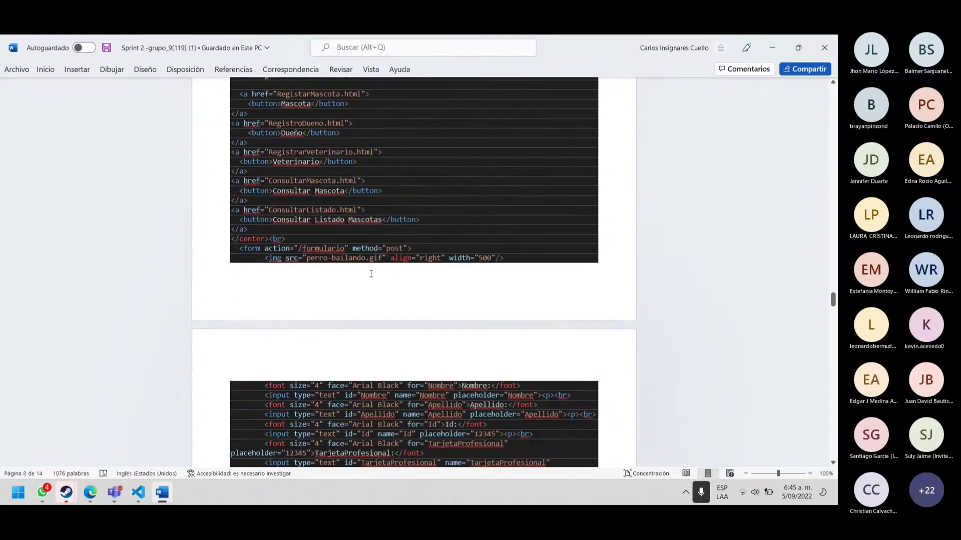
# Step: Examine the forms for looking up a pet and listing all pets, together with their HTML code
pyautogui.scroll(-15, 371, 274)
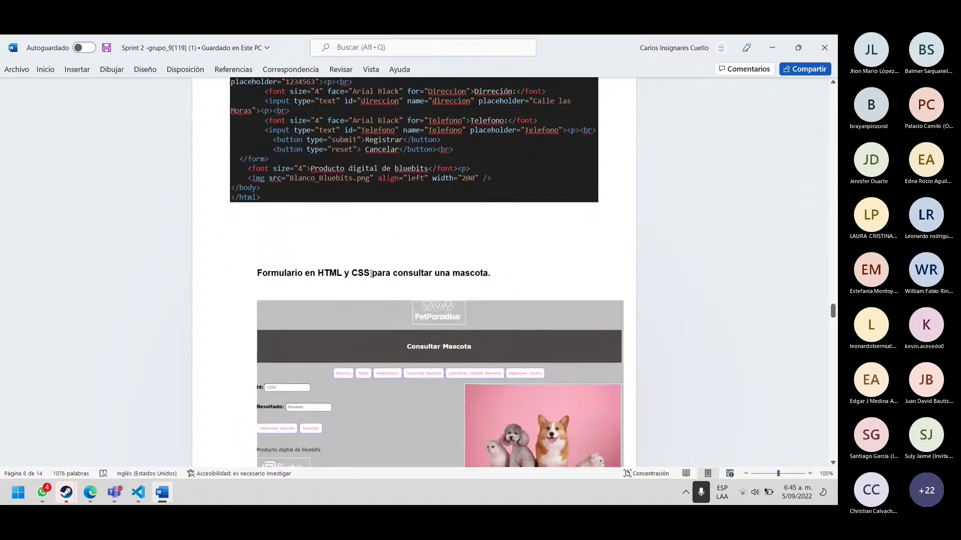
pyautogui.scroll(-16, 371, 273)
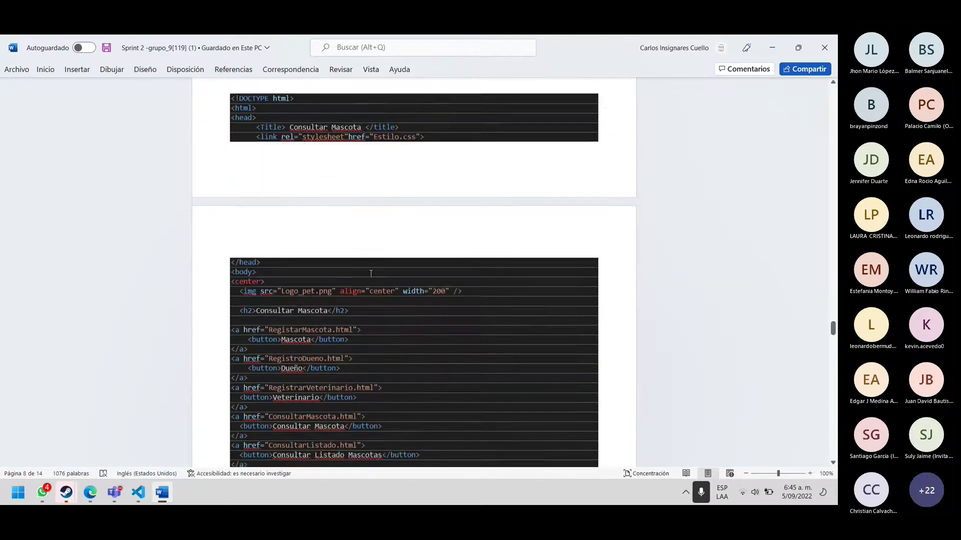
pyautogui.scroll(-15, 370, 274)
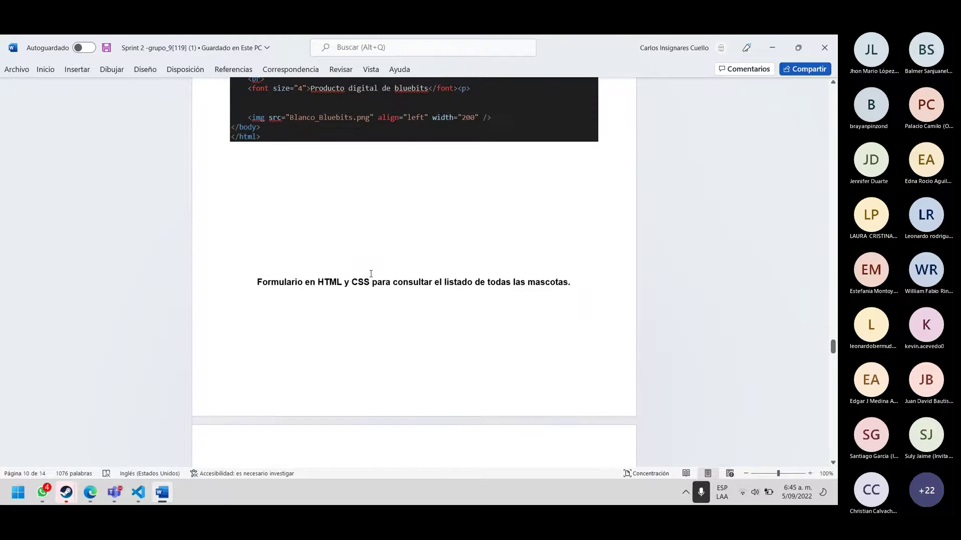
pyautogui.scroll(-11, 370, 274)
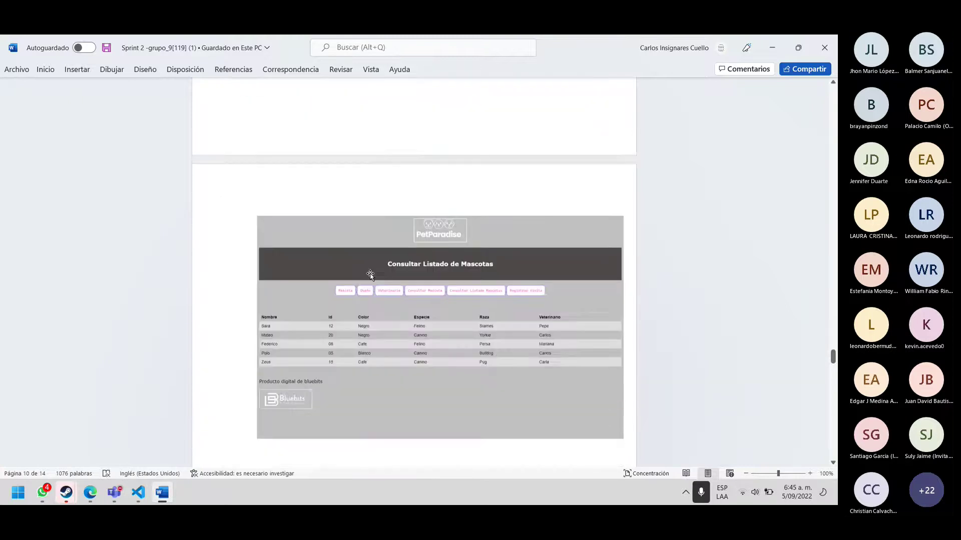
pyautogui.scroll(-20, 371, 275)
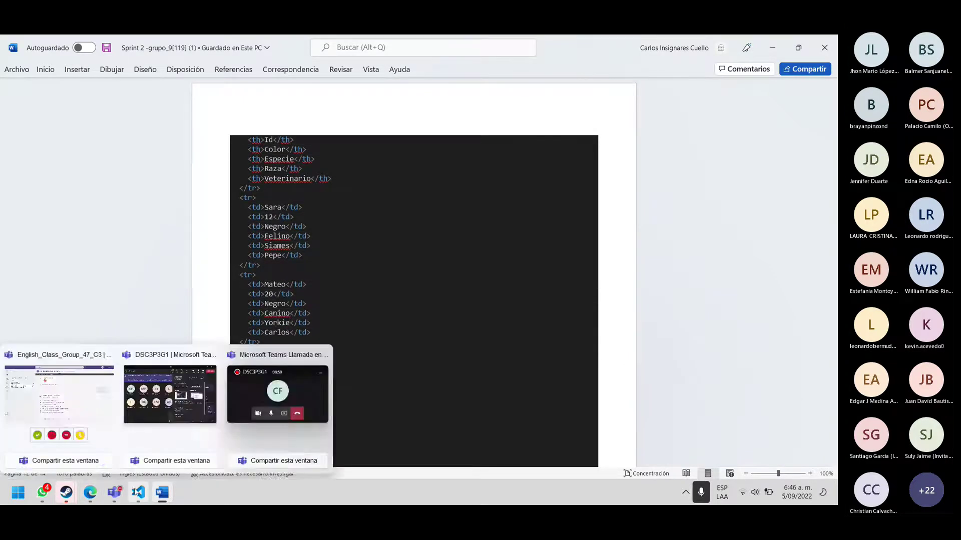
pyautogui.moveTo(137, 492)
pyautogui.click(137, 418)
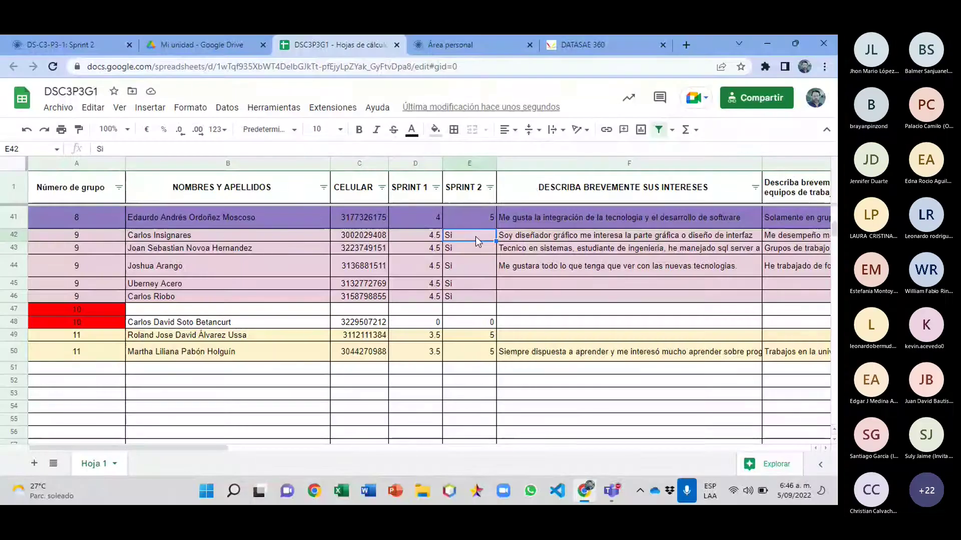
# Step: Set the SPRINT 2 grade of all group 9 students in rows 42 to 46 of the DSC3P3G1 spreadsheet to 5
pyautogui.press('Return')
pyautogui.write('5')
pyautogui.press('Return')
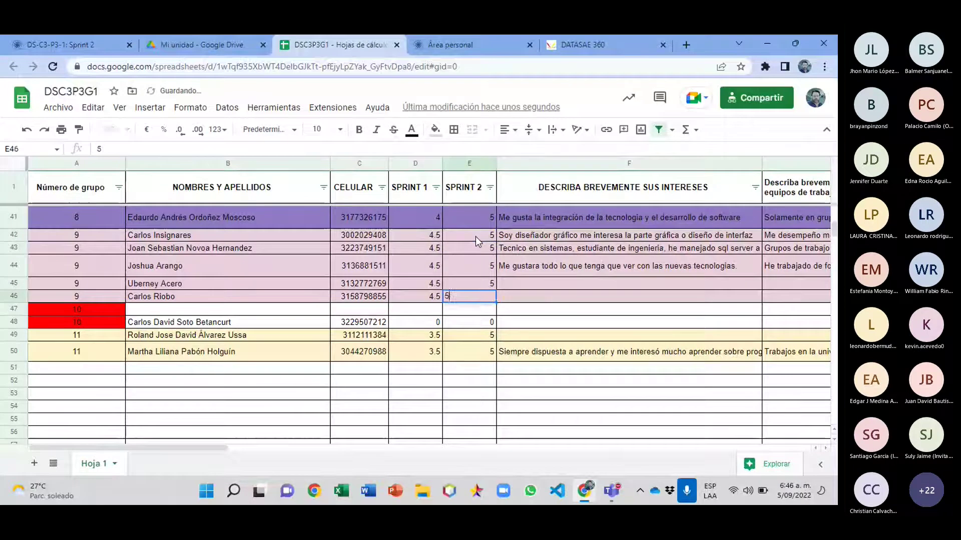
pyautogui.write('5')
pyautogui.press('Return')
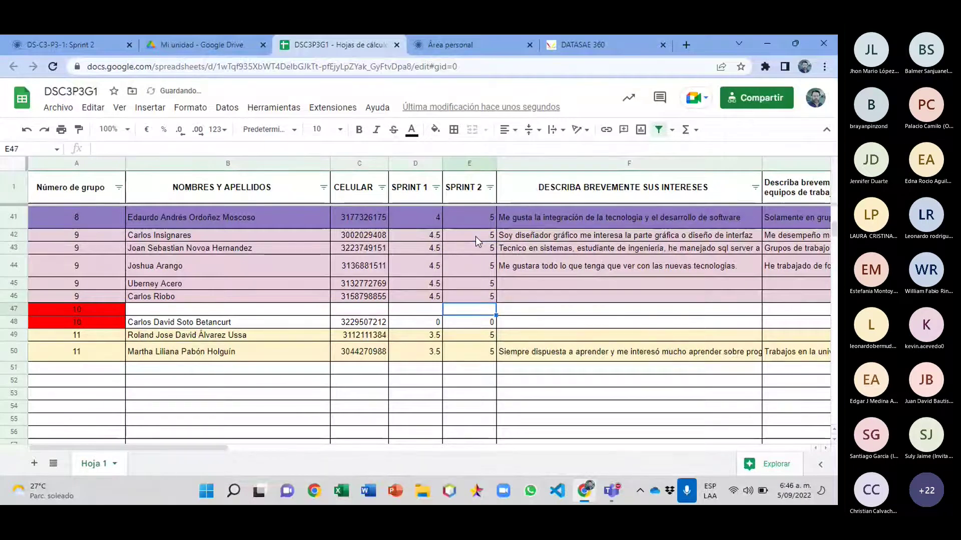
# Step: Mark group 9's student in row 42 and save a second-term grade of 5 for that student in DATASAE 360, list entry 28
pyautogui.click(20, 234)
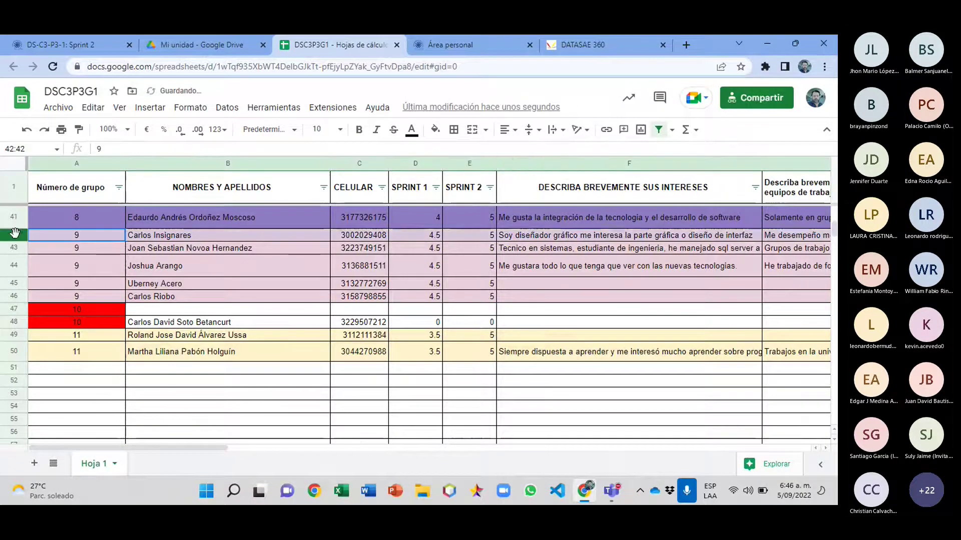
pyautogui.click(608, 40)
pyautogui.scroll(-20, 347, 355)
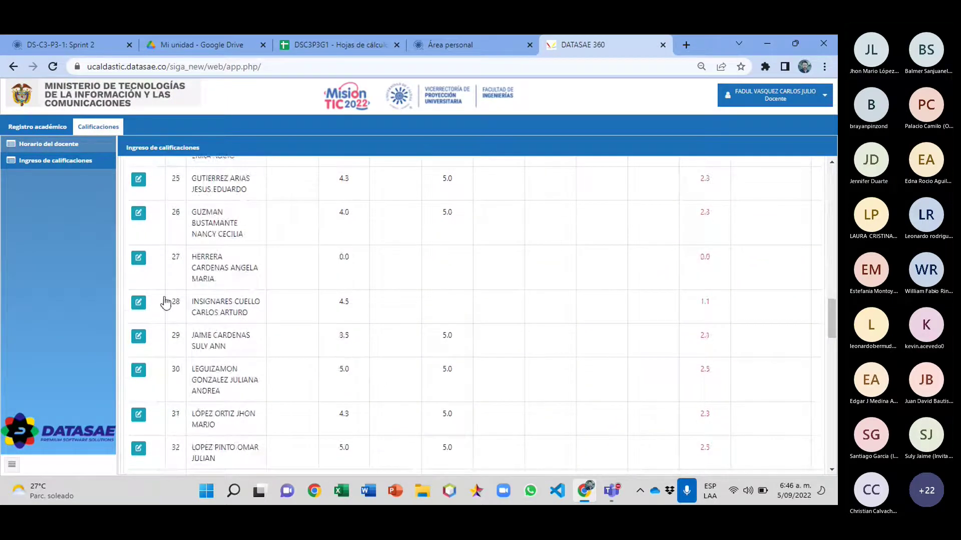
pyautogui.click(142, 305)
pyautogui.click(446, 304)
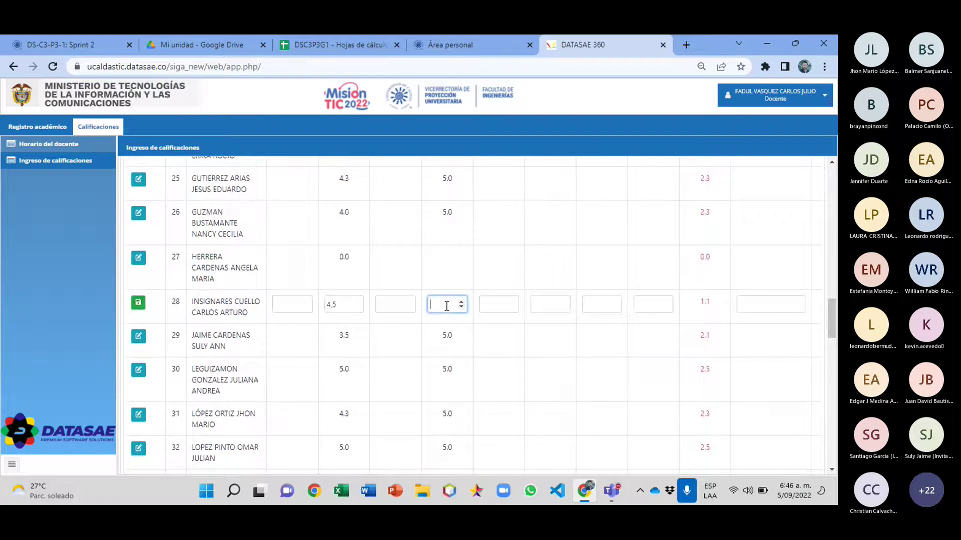
pyautogui.write('5')
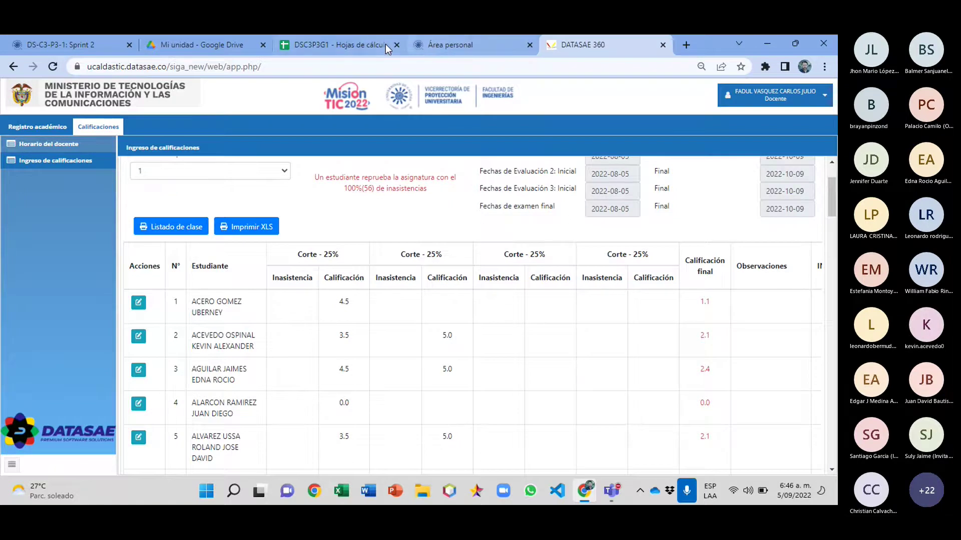
# Step: Check group 9's student in spreadsheet row 43 and save a second-term grade of 5 for that student in DATASAE 360, list entry 39
pyautogui.click(325, 45)
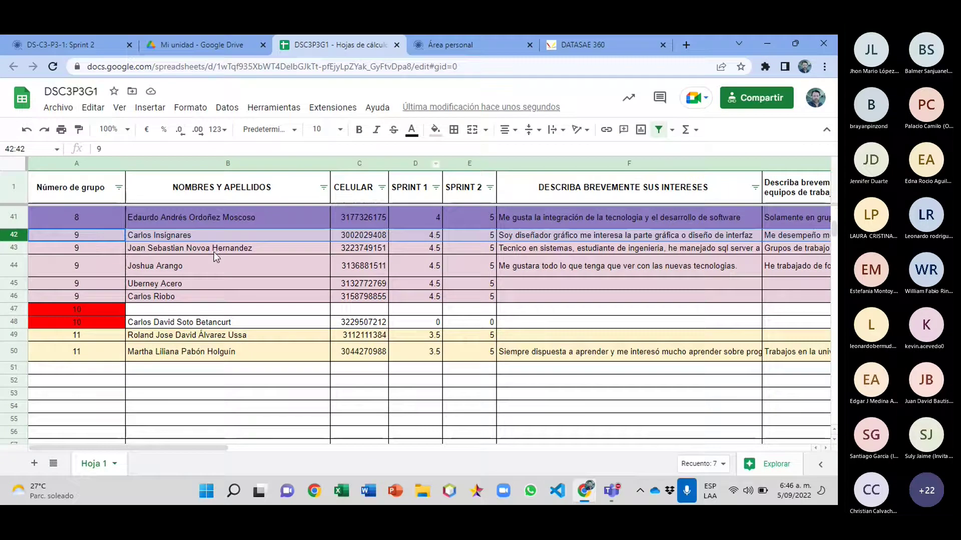
pyautogui.click(604, 45)
pyautogui.scroll(-15, 404, 307)
pyautogui.scroll(-6, 395, 332)
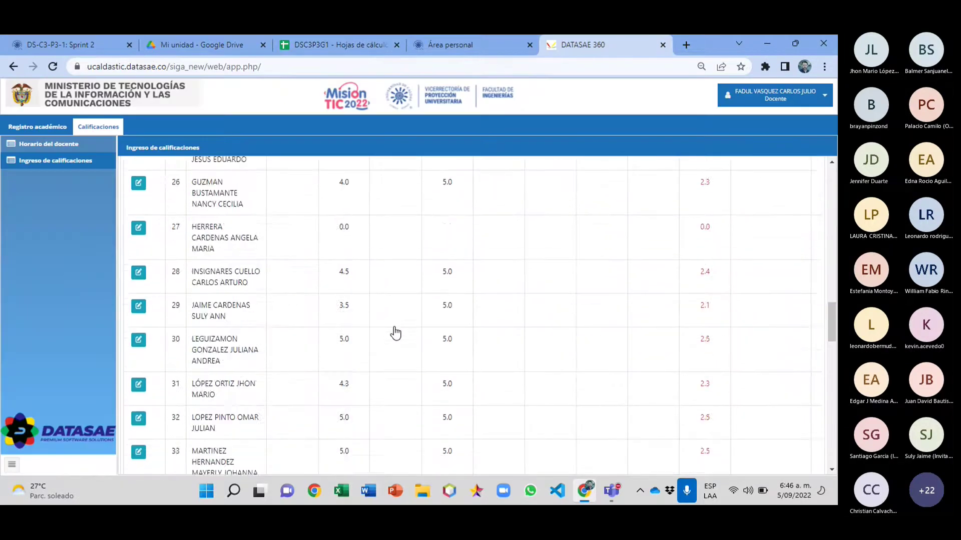
pyautogui.scroll(-2, 308, 307)
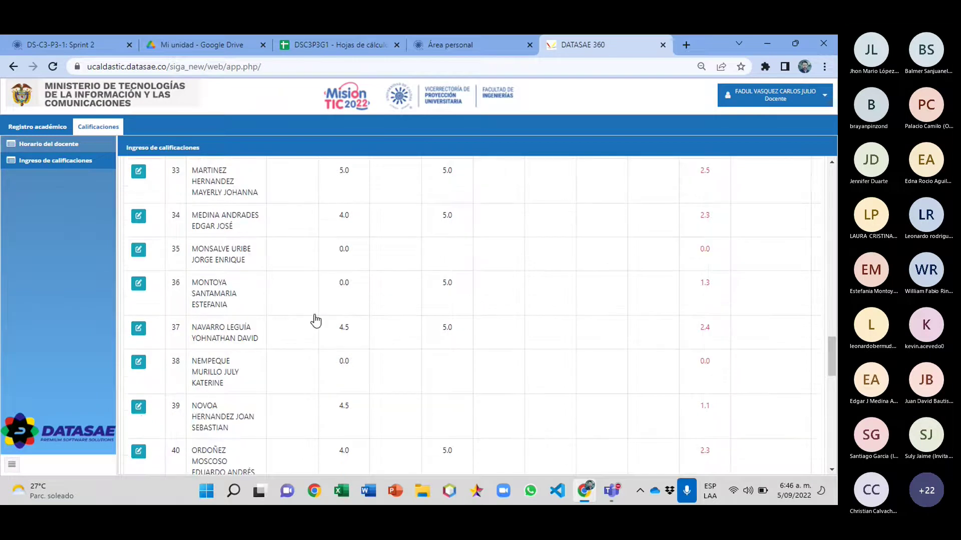
pyautogui.click(138, 406)
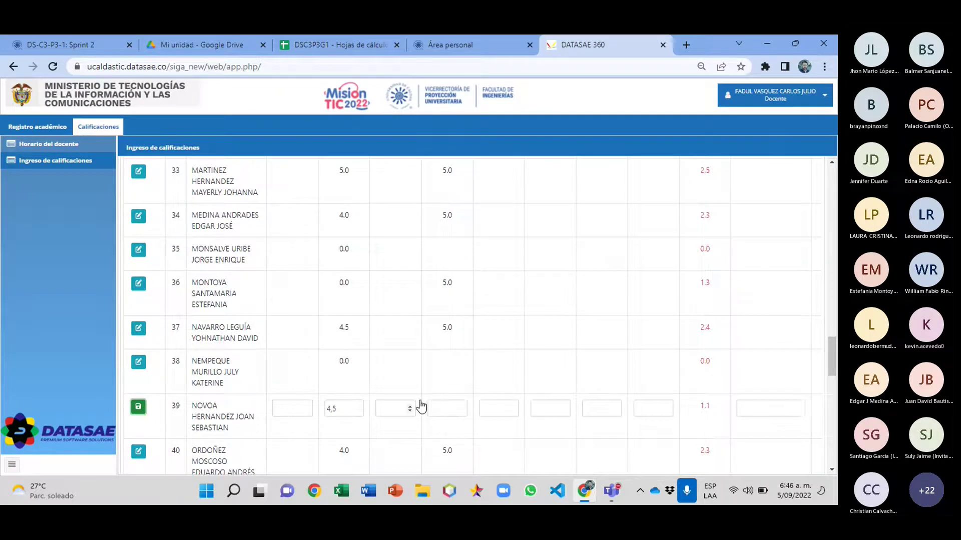
pyautogui.click(445, 408)
pyautogui.write('5')
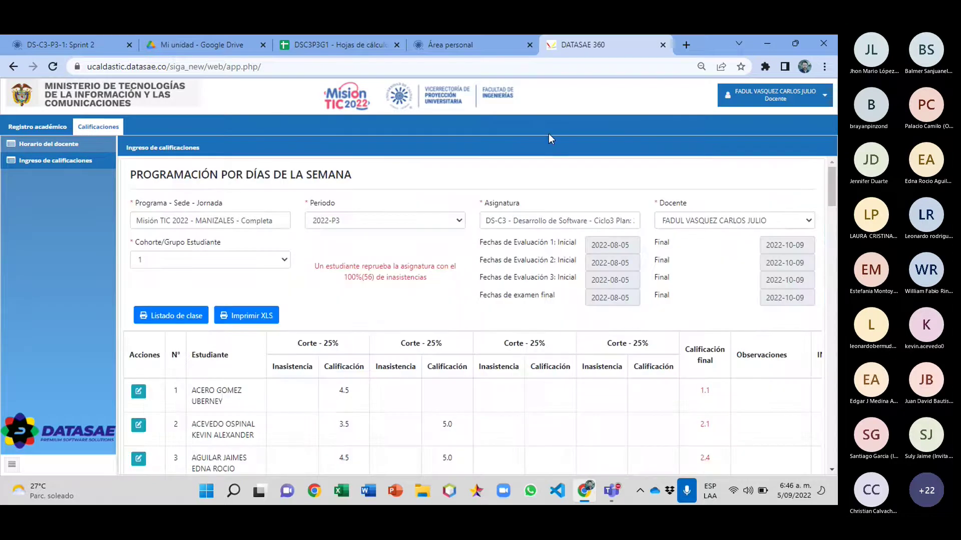
# Step: Mark group 9's student in spreadsheet row 44 and save a second-term grade of 5 for that student in DATASAE 360, list entry 7
pyautogui.click(340, 46)
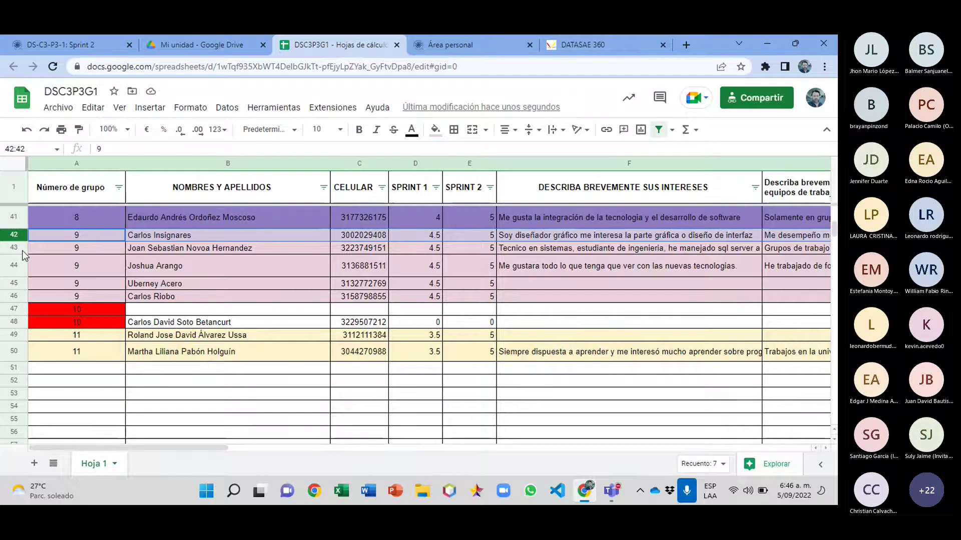
pyautogui.press('Down')
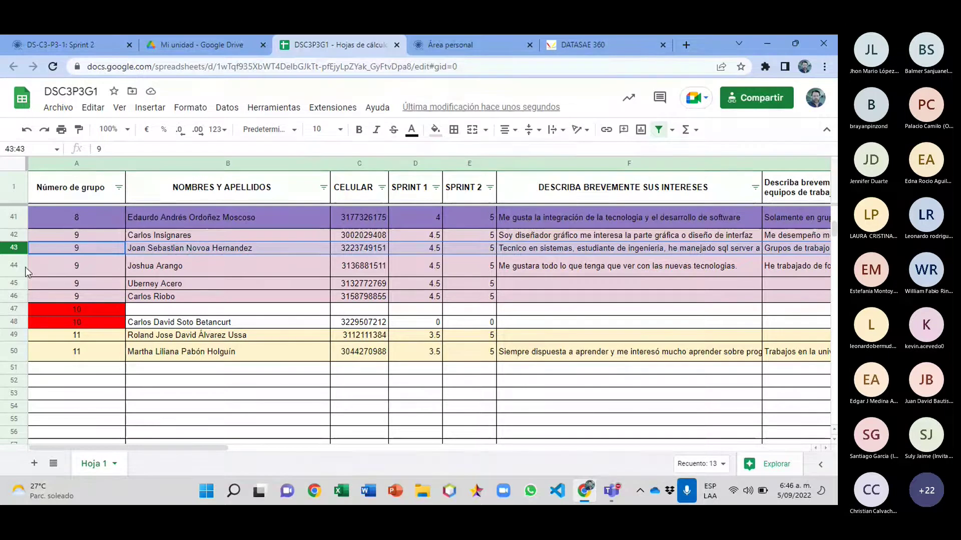
pyautogui.press('Down')
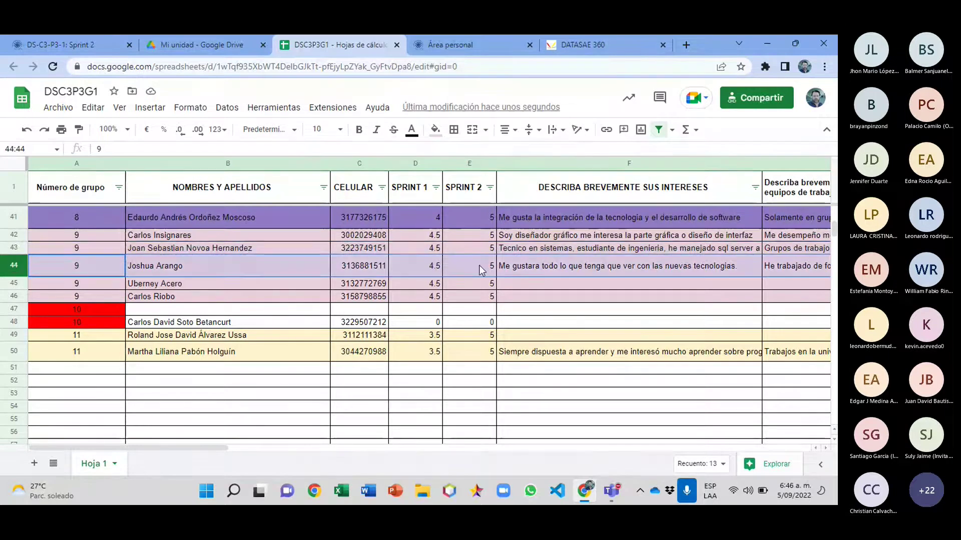
pyautogui.click(614, 47)
pyautogui.scroll(-3, 341, 298)
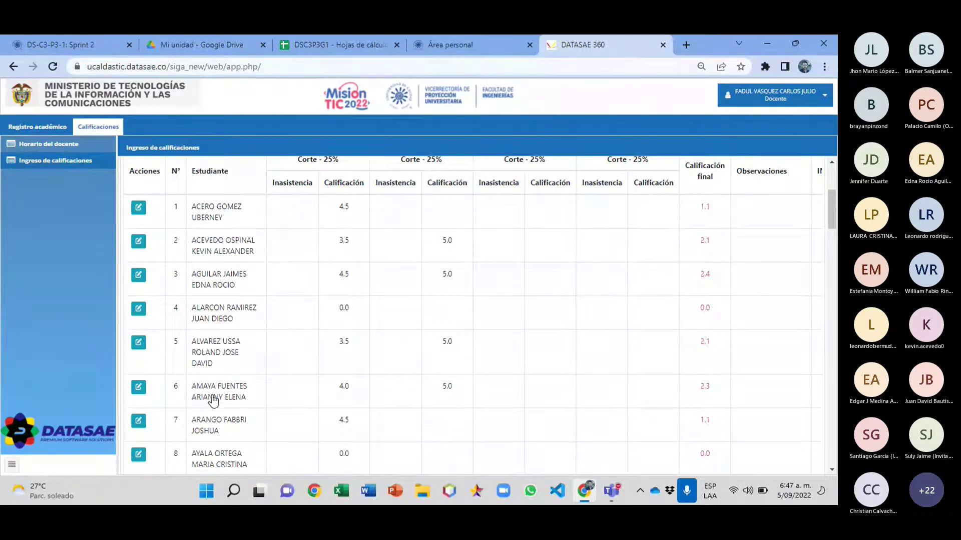
pyautogui.click(139, 422)
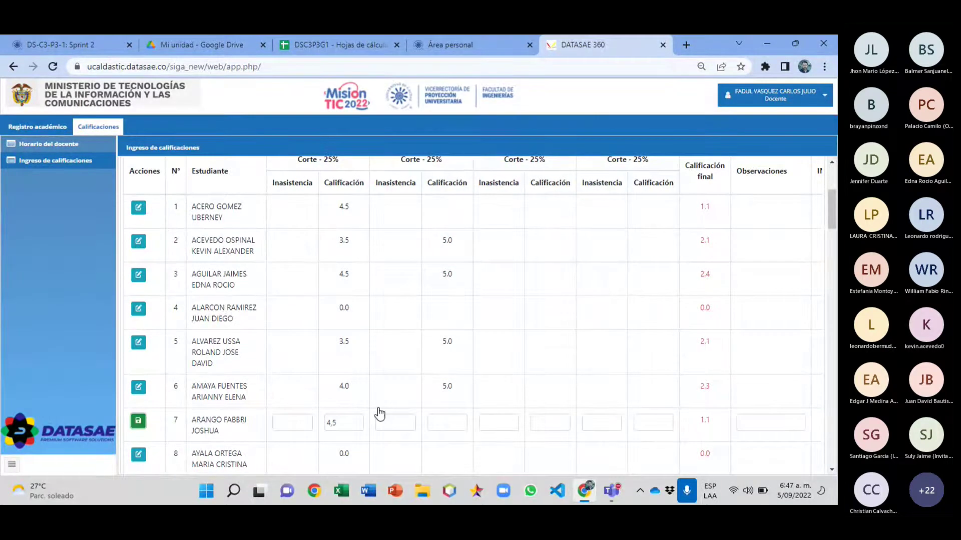
pyautogui.click(442, 425)
pyautogui.press('Return')
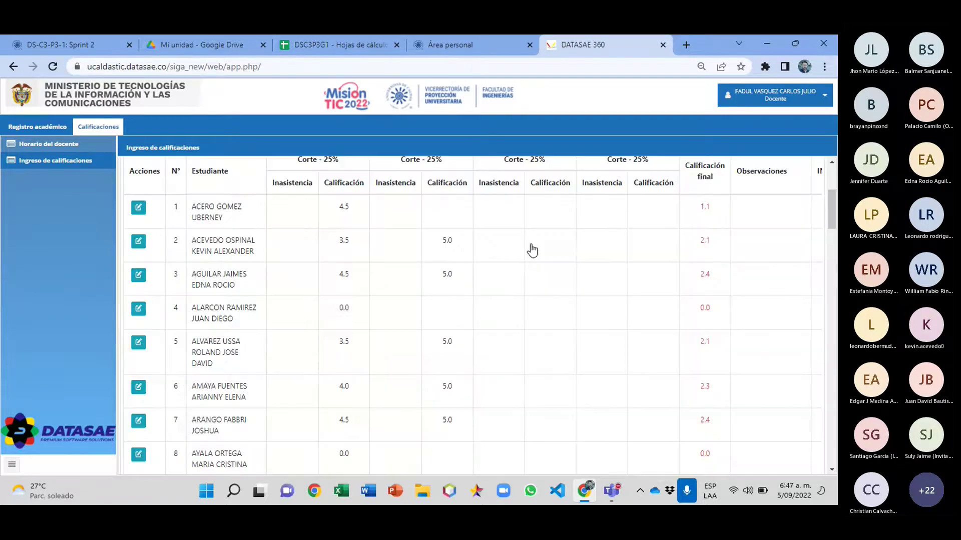
# Step: Mark group 9's student in spreadsheet row 45 and save a second-term grade of 5 for that student in DATASAE 360, list entry 1
pyautogui.click(332, 45)
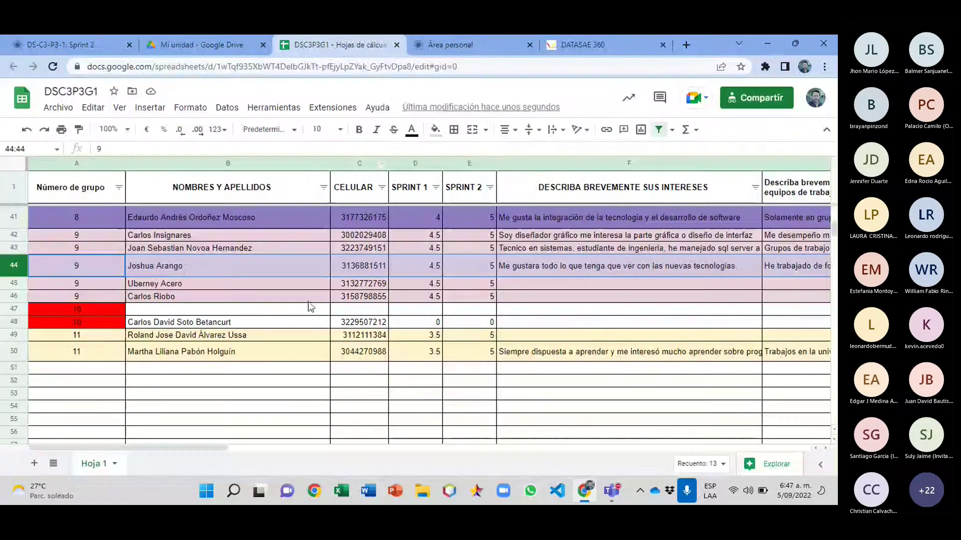
pyautogui.click(98, 282)
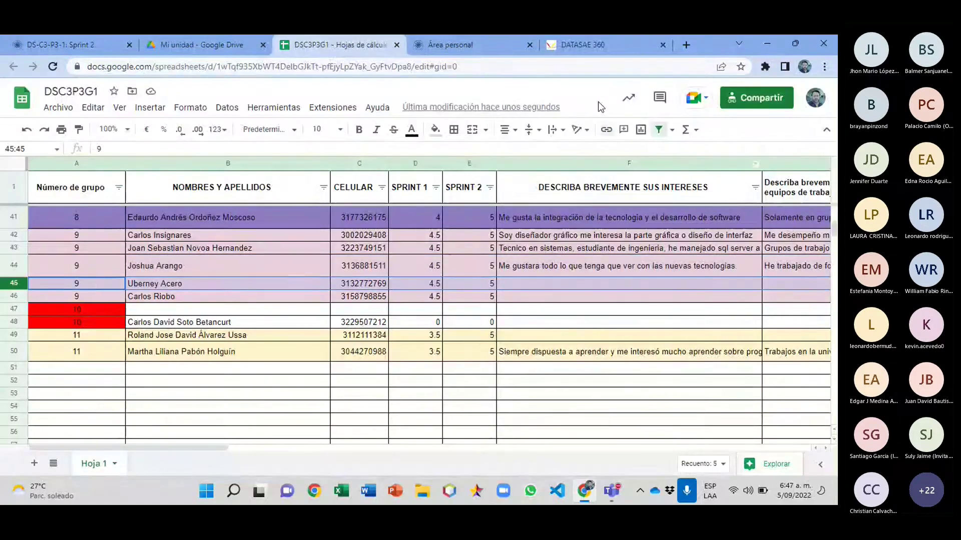
pyautogui.click(603, 44)
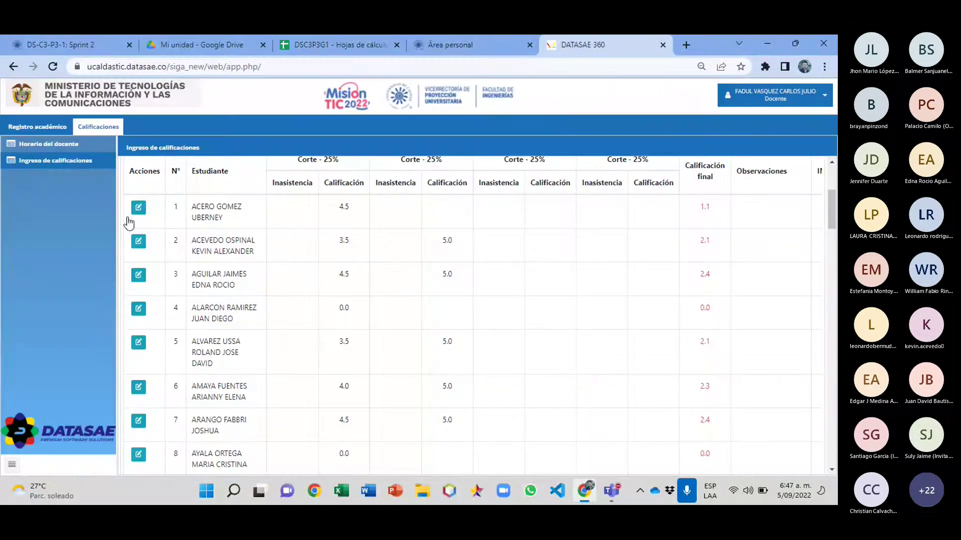
pyautogui.click(138, 207)
pyautogui.click(442, 211)
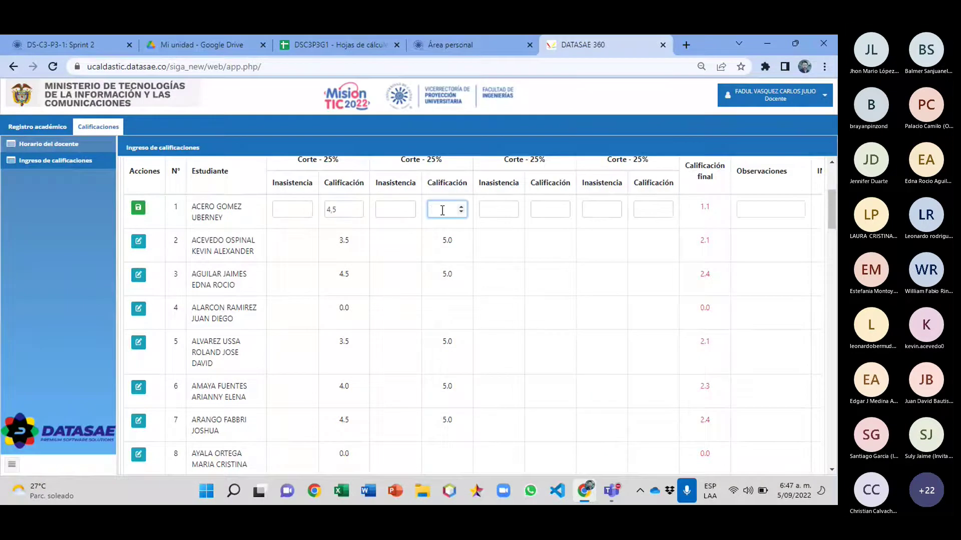
pyautogui.write('5')
pyautogui.press('Return')
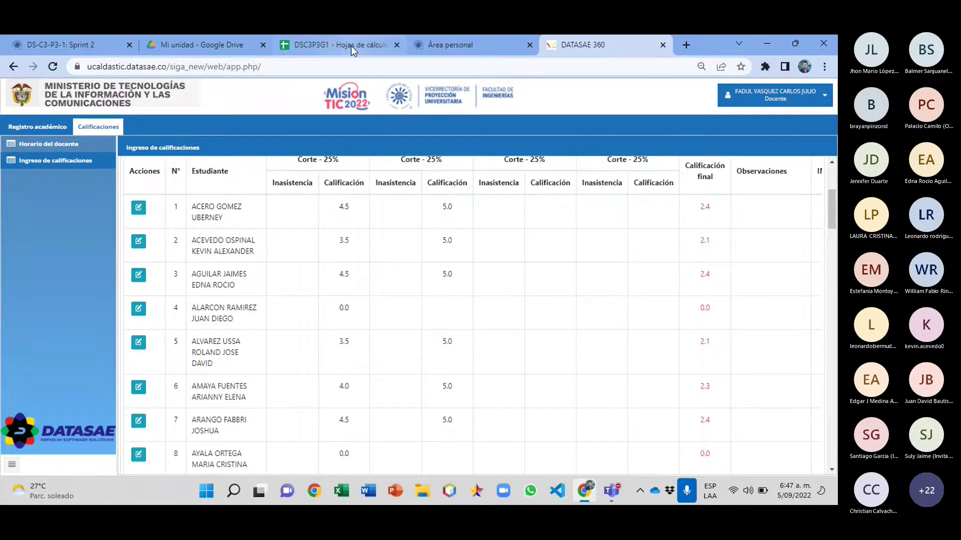
# Step: Mark group 9's student in spreadsheet row 46 and save a second-term grade of 5 for that student in DATASAE 360, list entry 47
pyautogui.click(351, 46)
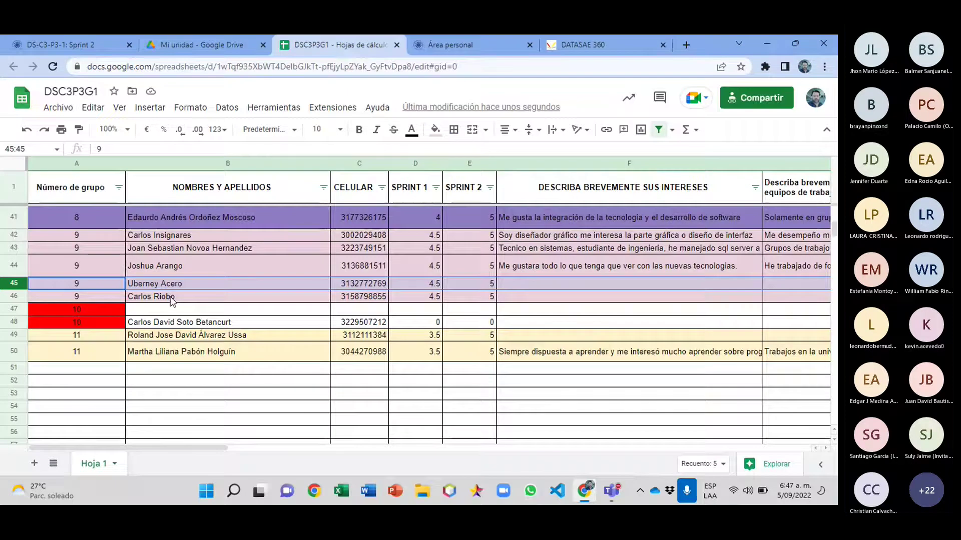
pyautogui.click(15, 296)
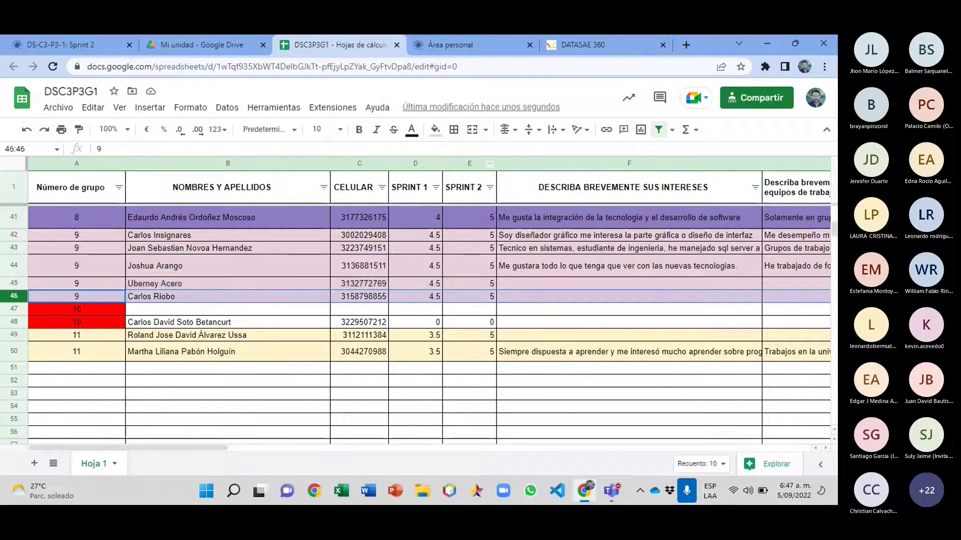
pyautogui.click(596, 43)
pyautogui.scroll(-15, 421, 342)
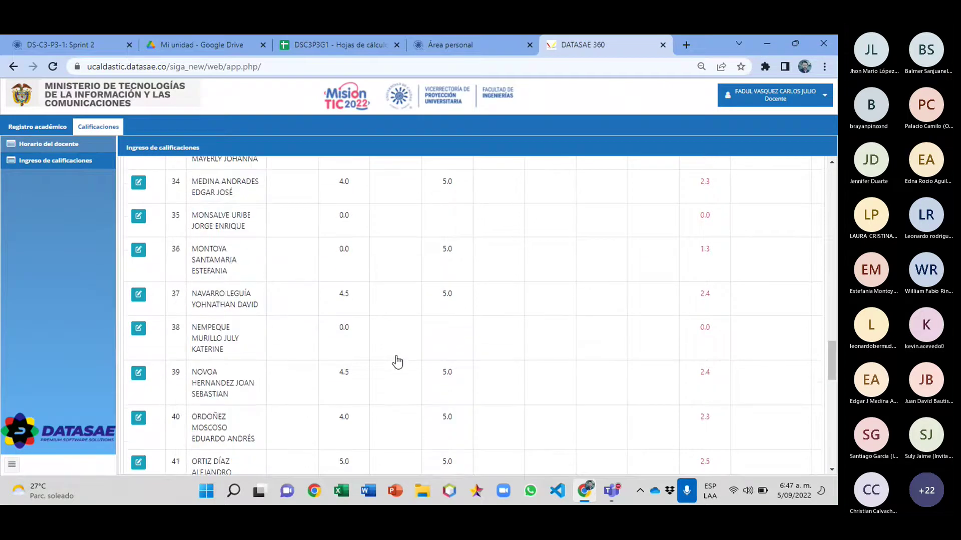
pyautogui.scroll(-6, 395, 360)
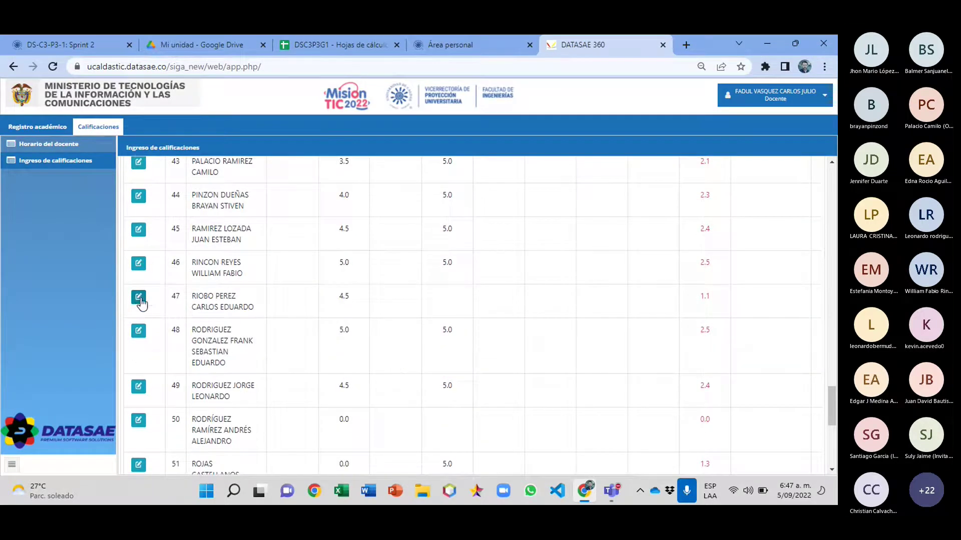
pyautogui.click(138, 299)
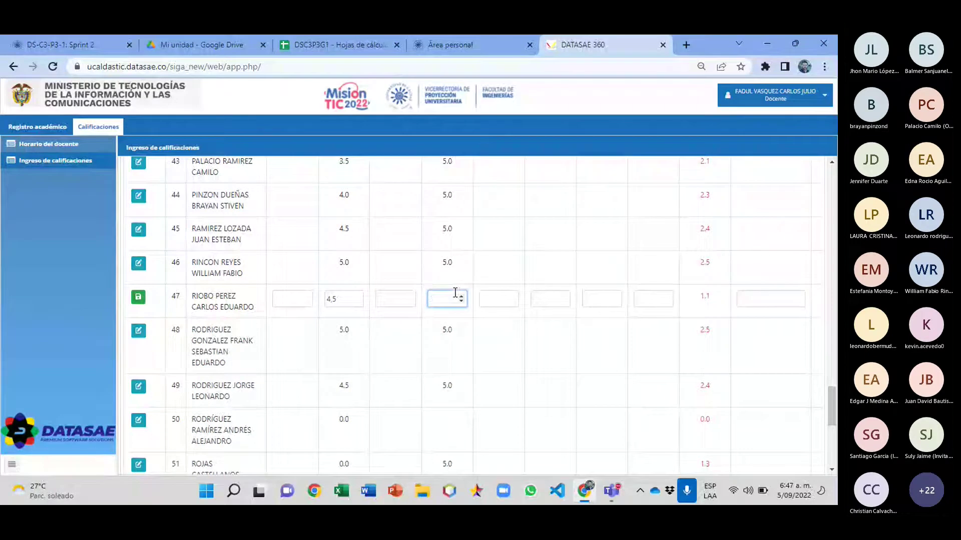
pyautogui.write('5')
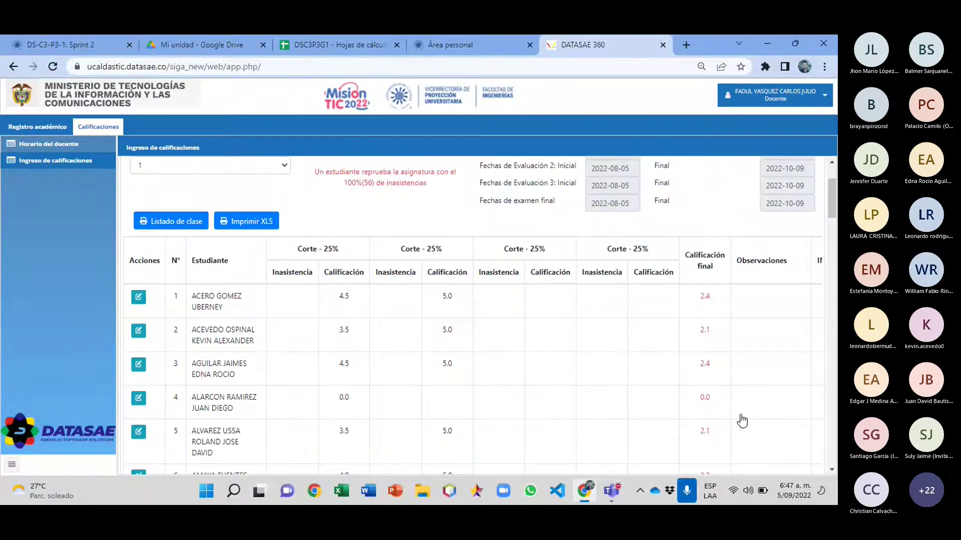
# Step: Check the Teams meeting window, minimize it, and open the Dropbox folder in File Explorer at the Mascota Feliz files
pyautogui.hotkey('alt', 'Tab')
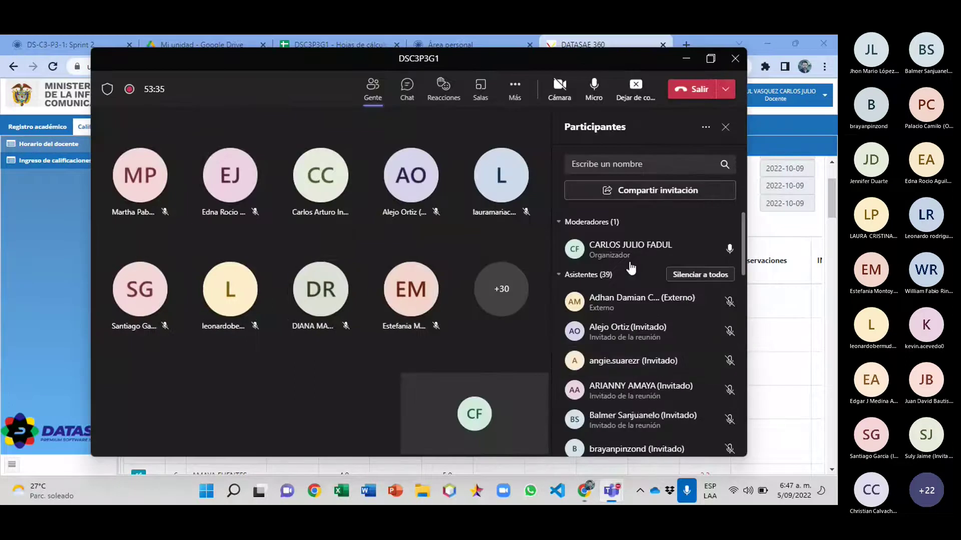
pyautogui.click(686, 60)
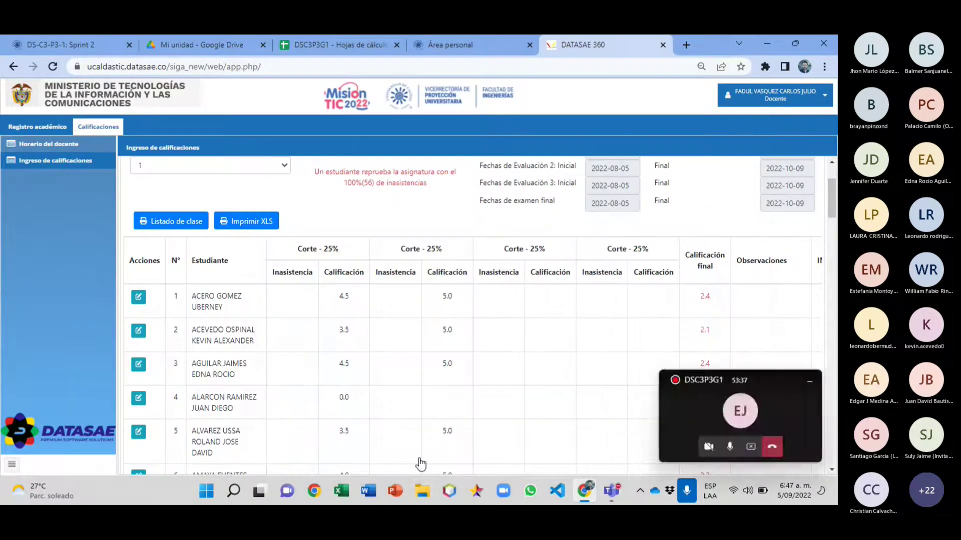
pyautogui.click(418, 492)
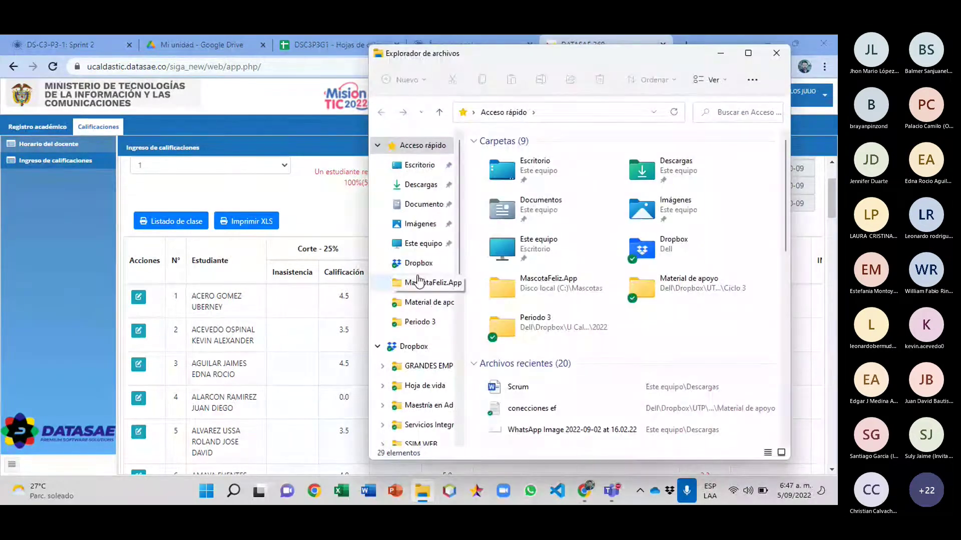
pyautogui.click(417, 268)
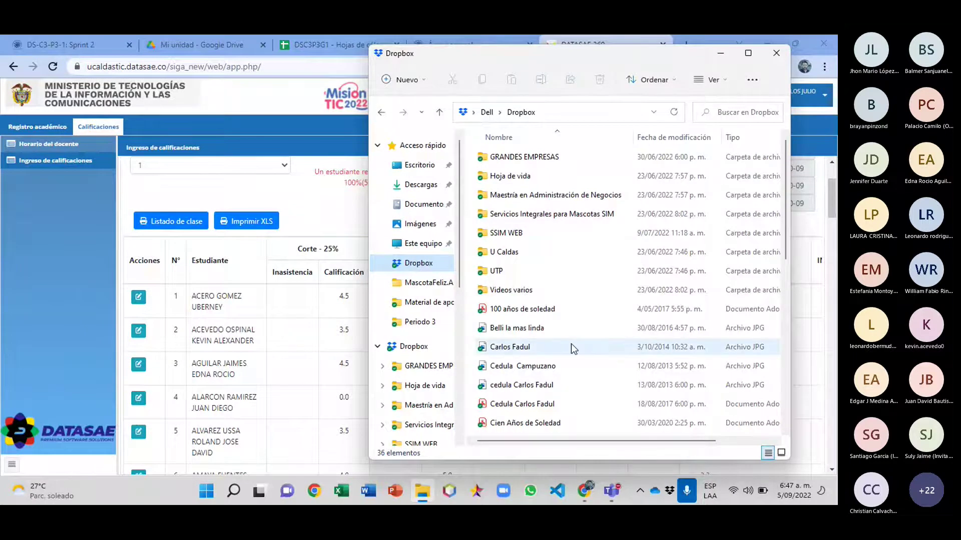
pyautogui.scroll(-5, 571, 345)
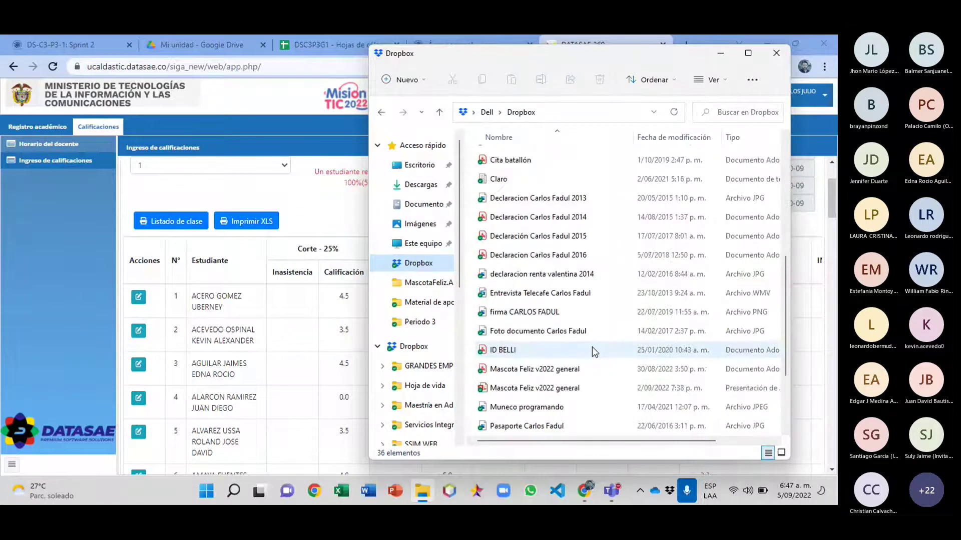
pyautogui.click(522, 370)
pyautogui.doubleClick(522, 370)
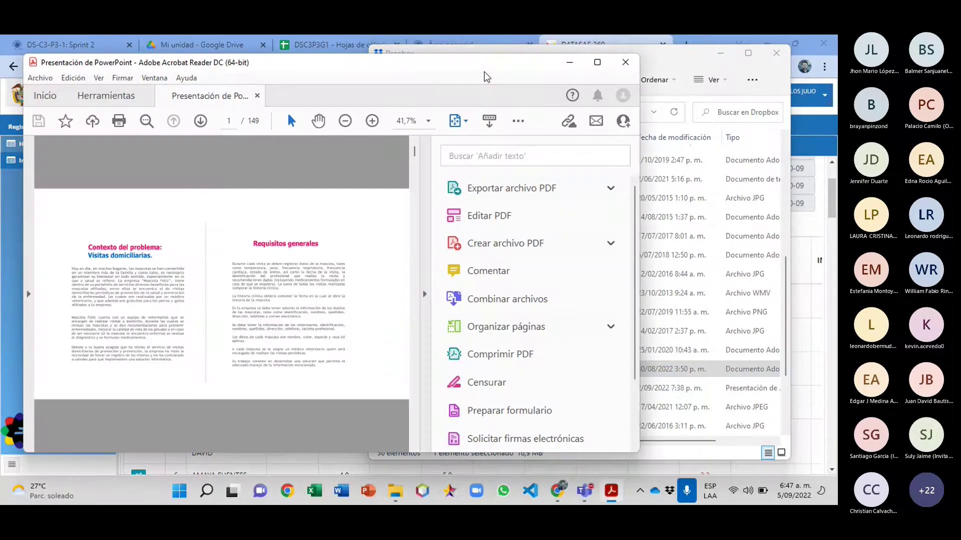
pyautogui.moveTo(483, 77); pyautogui.dragTo(581, 136)
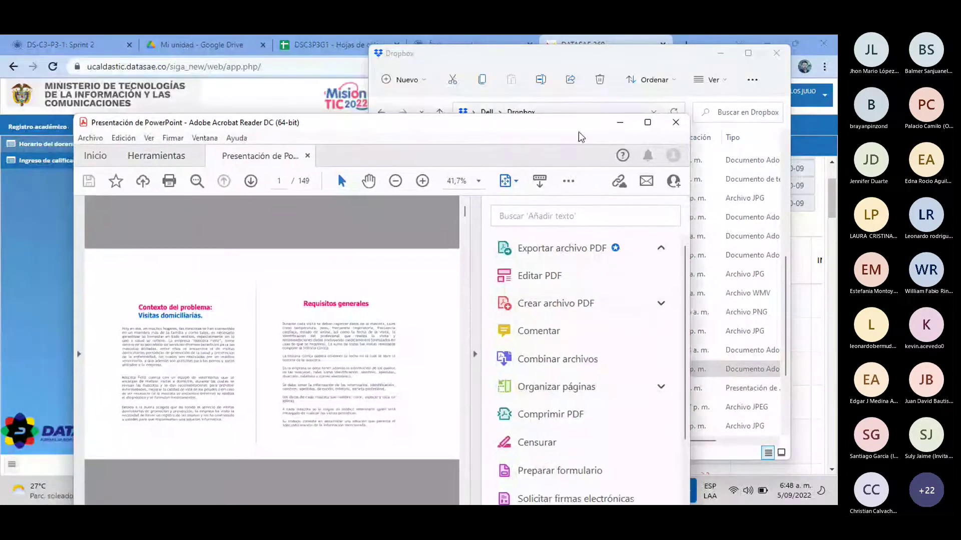
pyautogui.click(676, 122)
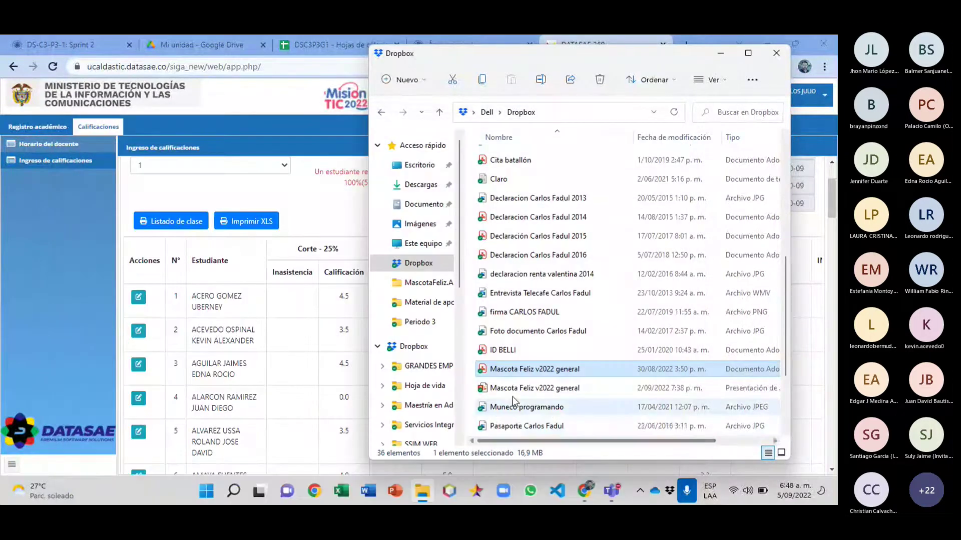
# Step: Open the Mascota Feliz v2022 general presentation in PowerPoint and review the Sprint 2 frontend and Sprint 3 backend requirement slides
pyautogui.click(525, 389)
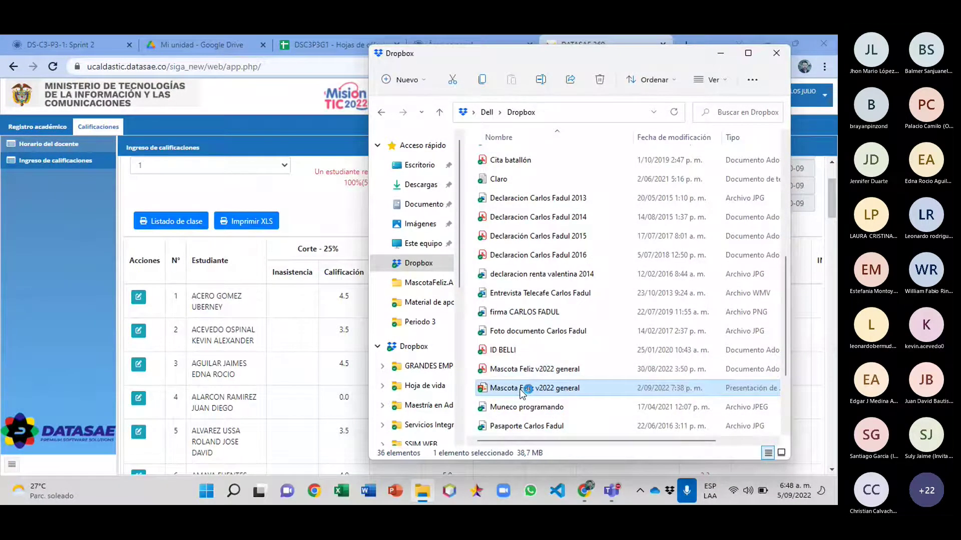
pyautogui.doubleClick(523, 390)
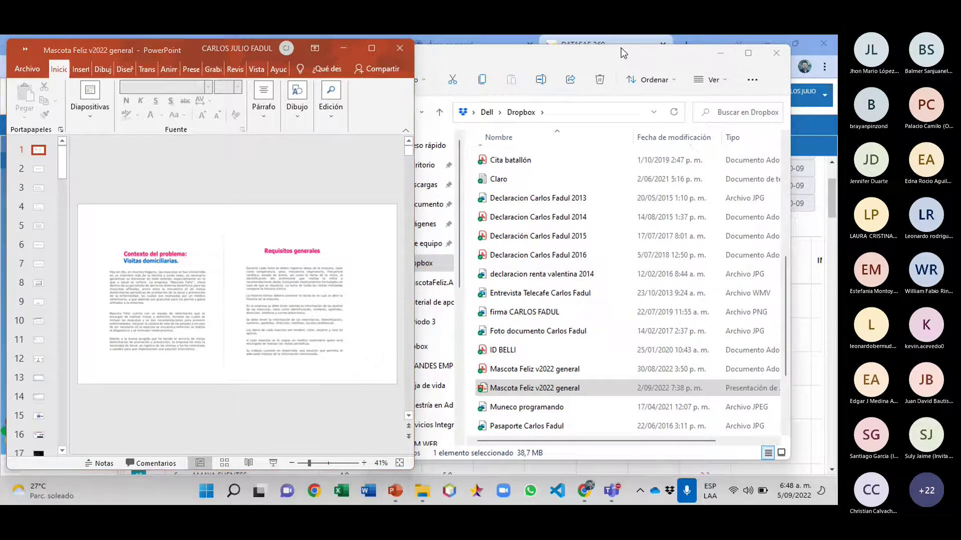
pyautogui.click(371, 49)
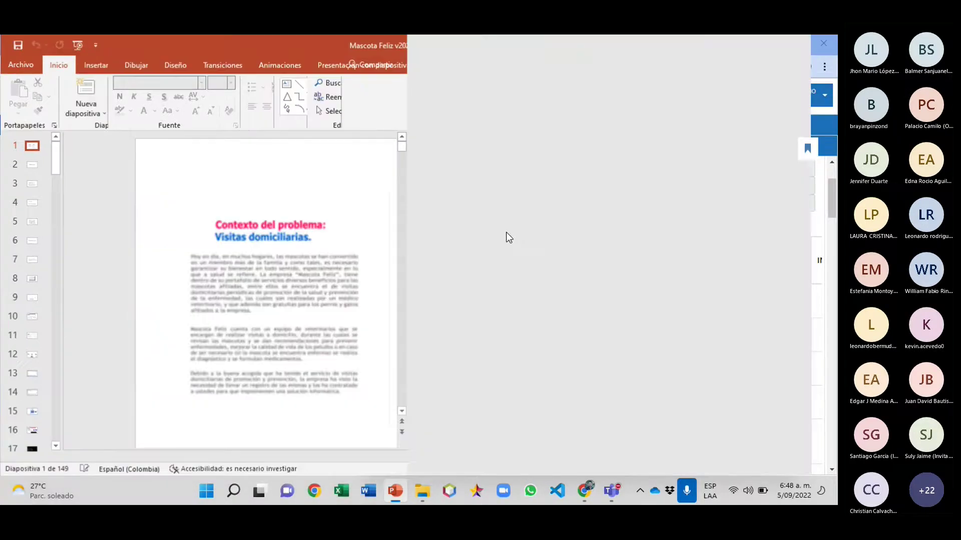
pyautogui.scroll(-4, 464, 359)
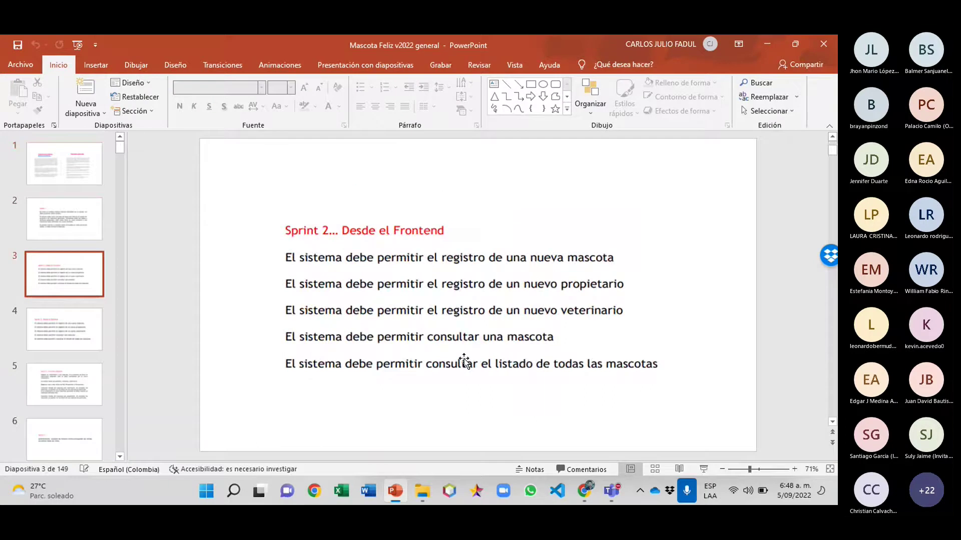
pyautogui.scroll(-1, 464, 358)
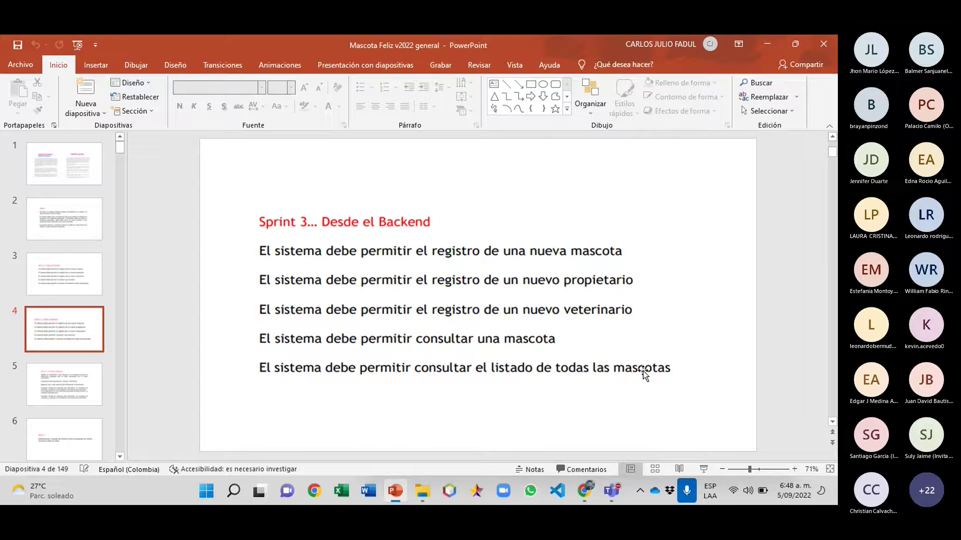
# Step: Minimize the presentation, Dropbox folder and browser windows, and open Visual Studio Code
pyautogui.click(764, 46)
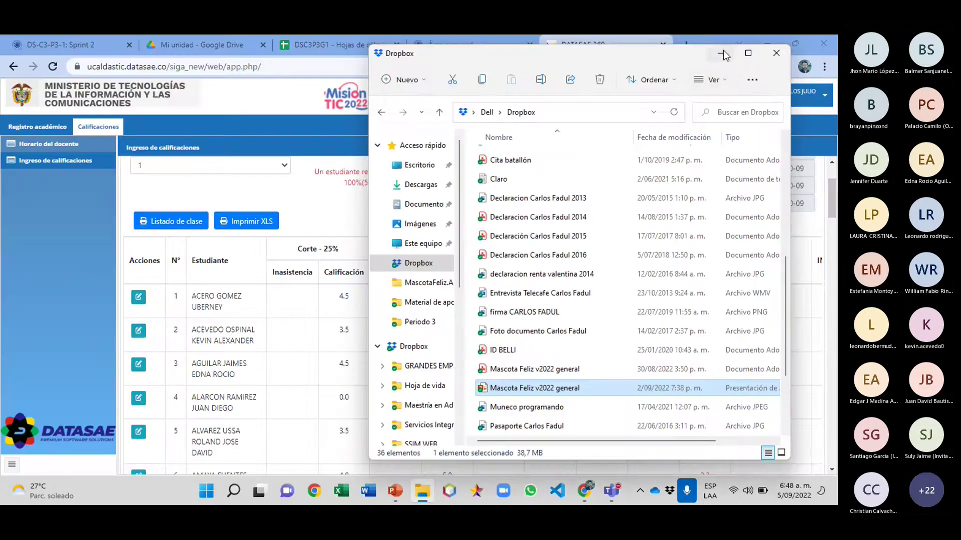
pyautogui.click(721, 55)
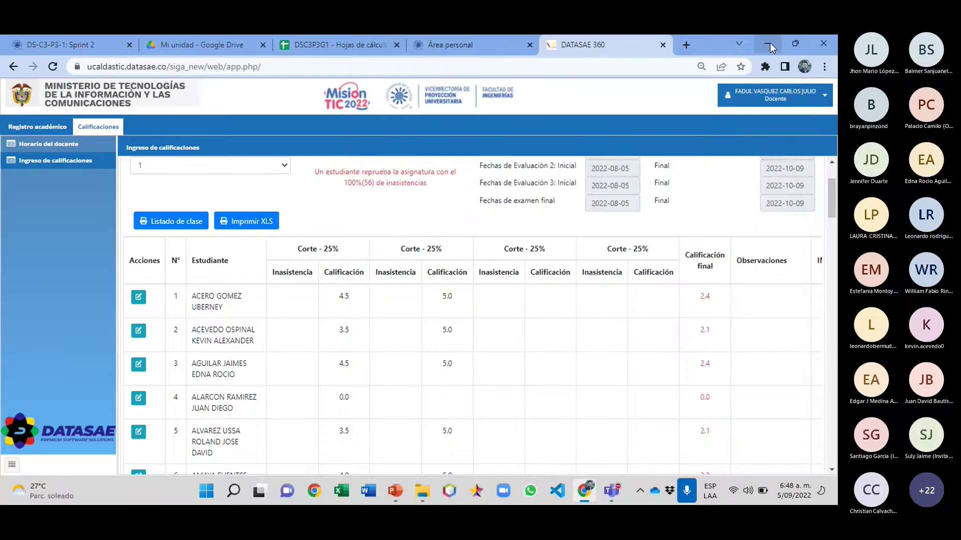
pyautogui.click(769, 43)
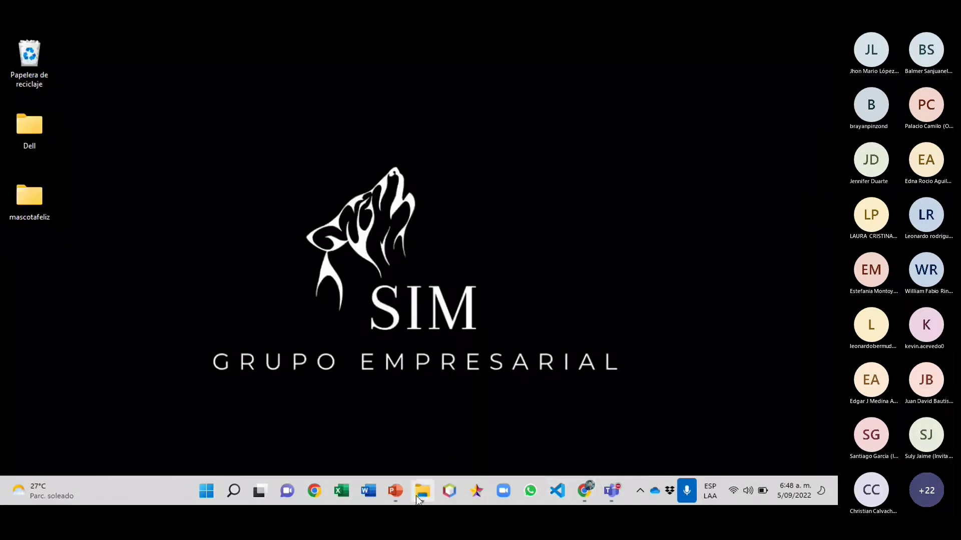
pyautogui.moveTo(423, 498)
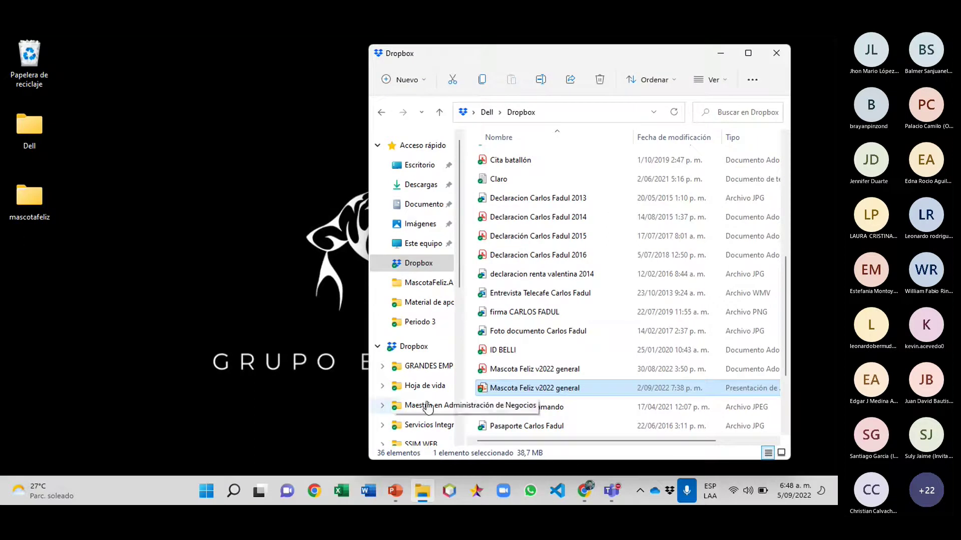
pyautogui.click(558, 497)
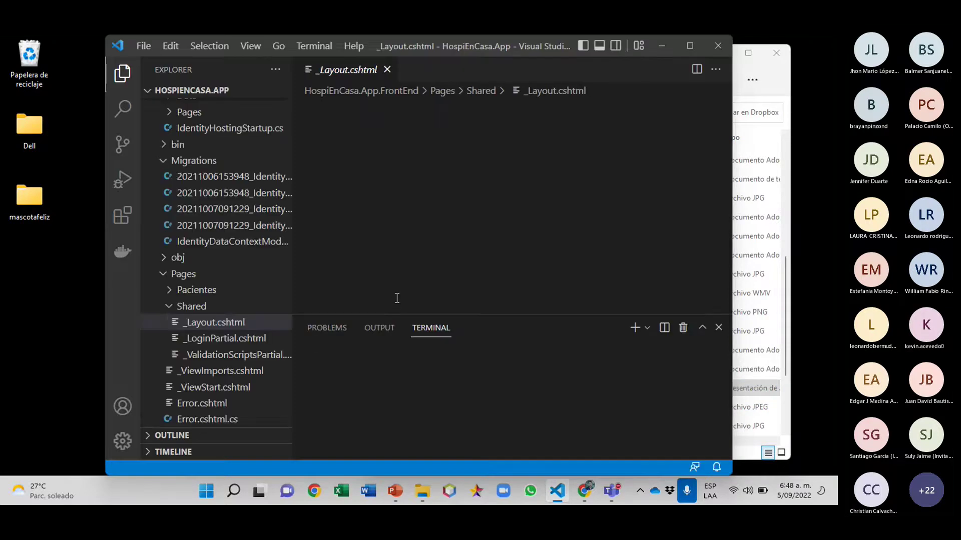
# Step: Close the HospiEnCasa.App folder and the Get Started page in Visual Studio Code
pyautogui.click(146, 48)
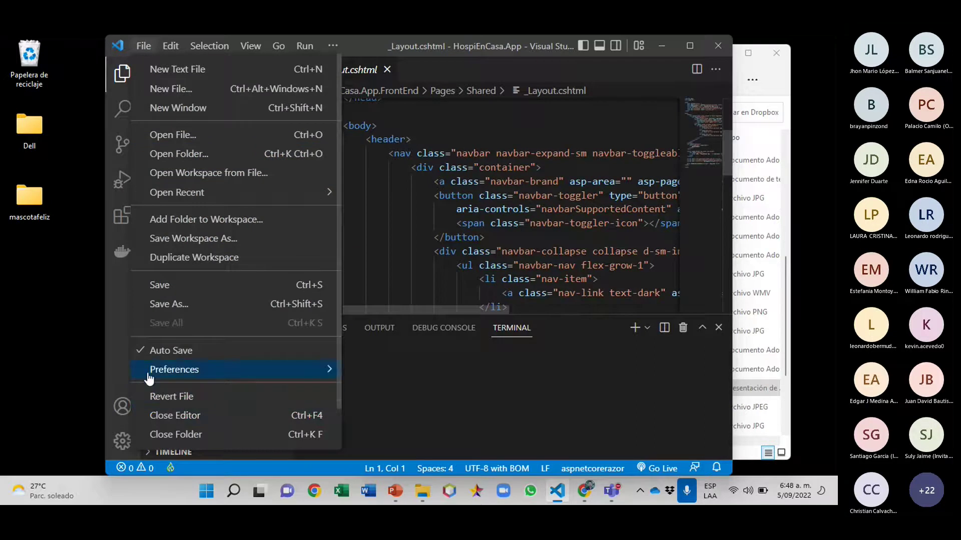
pyautogui.click(174, 435)
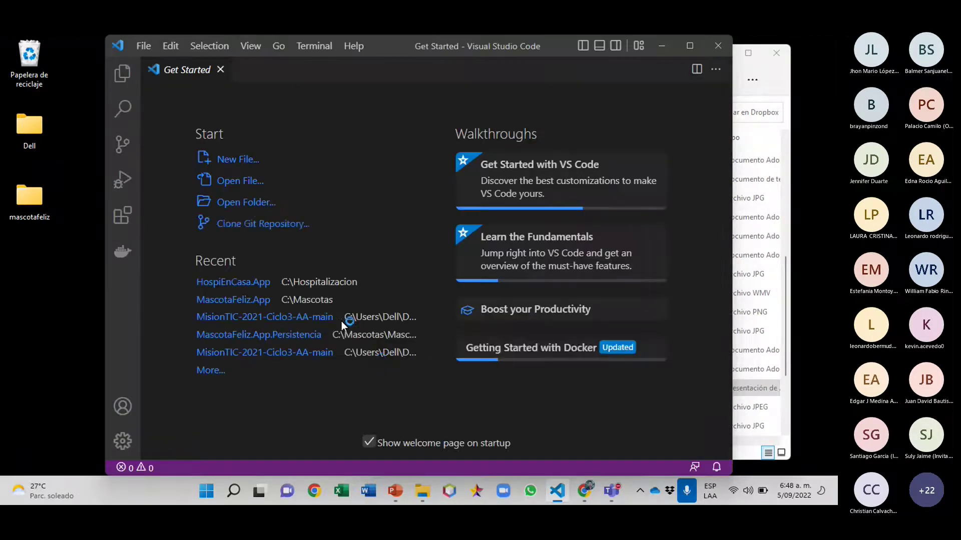
pyautogui.click(220, 69)
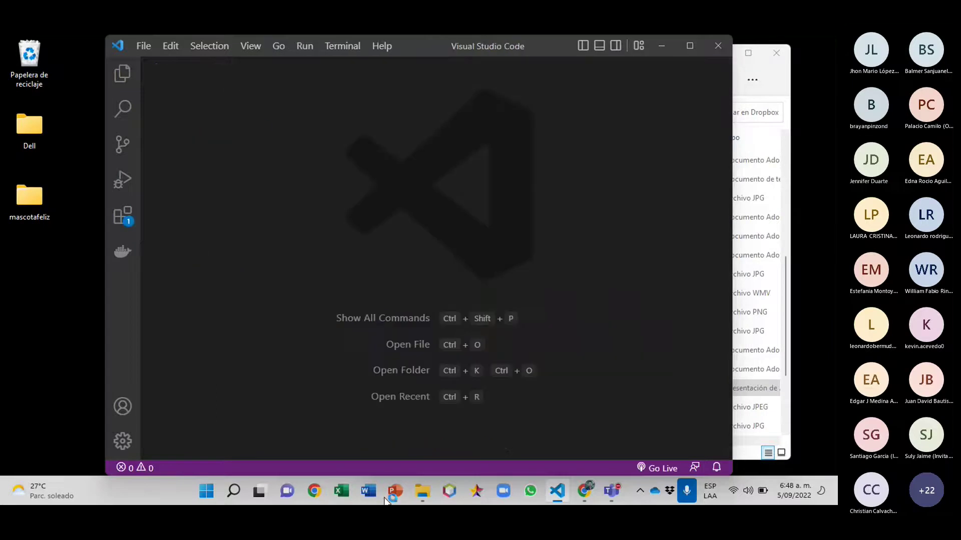
# Step: Locate the MascotaFeliz.App folder in C:\Mascotas with File Explorer and open it as the project in Visual Studio Code
pyautogui.click(425, 493)
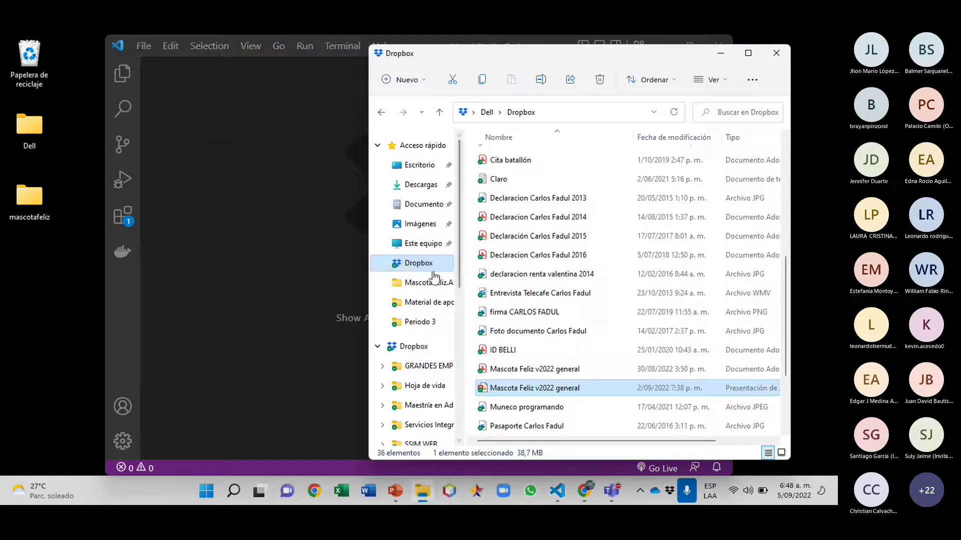
pyautogui.scroll(-6, 456, 253)
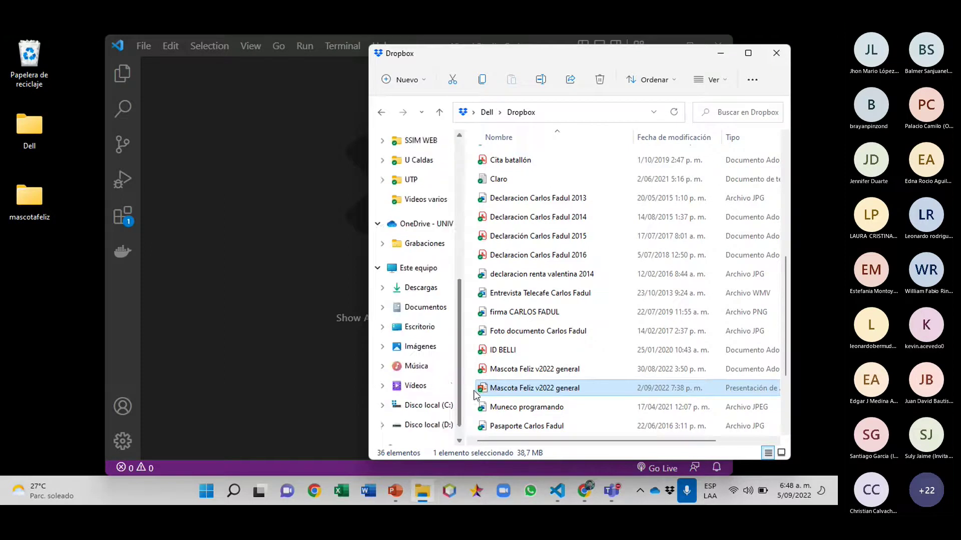
pyautogui.click(430, 387)
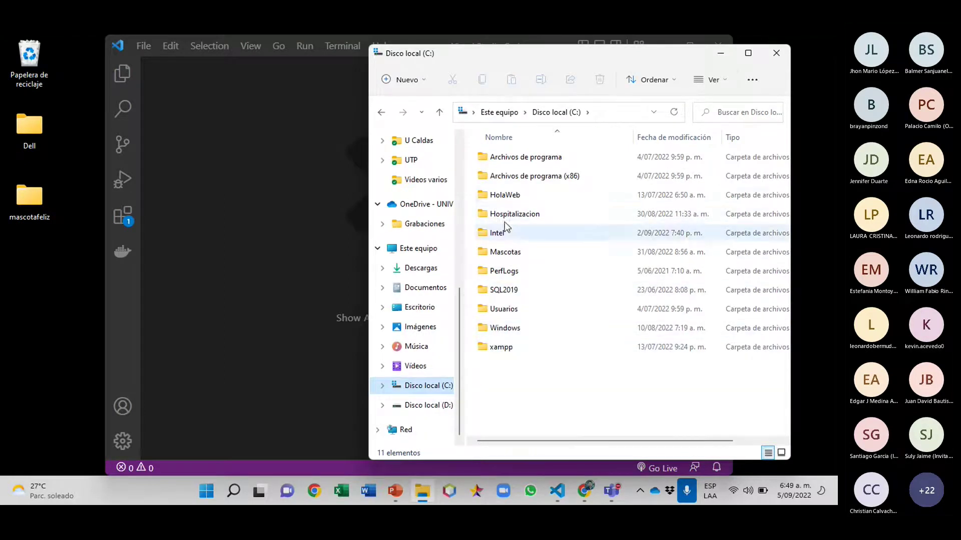
pyautogui.doubleClick(500, 255)
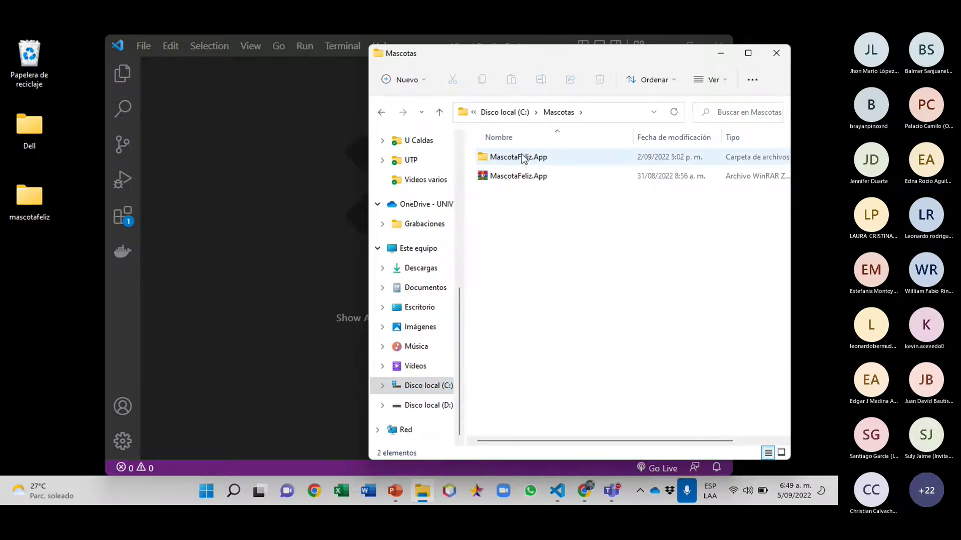
pyautogui.moveTo(521, 157); pyautogui.dragTo(263, 236)
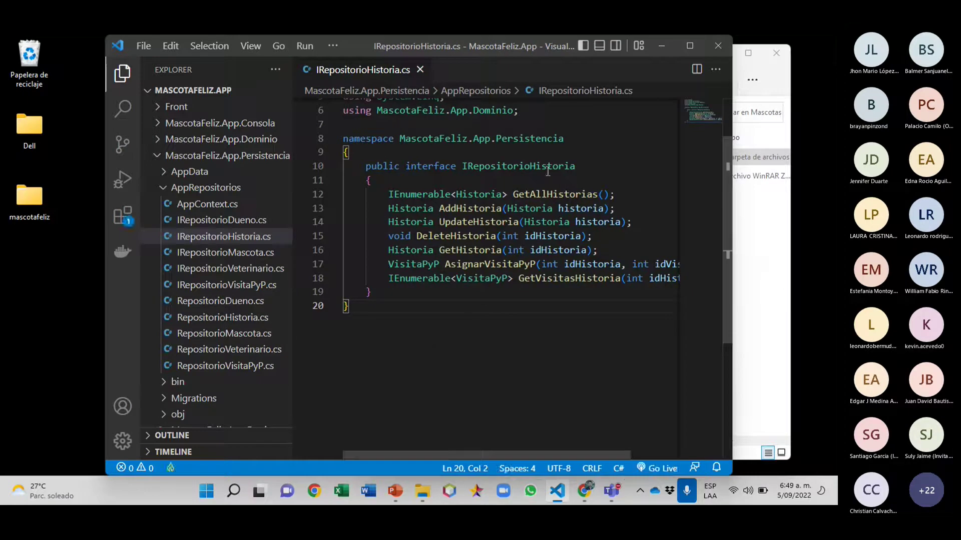
# Step: Switch to the Mascota Feliz presentation in PowerPoint and go from the Sprint 3 backend slide to the Sprint 4 requirements slide
pyautogui.click(394, 493)
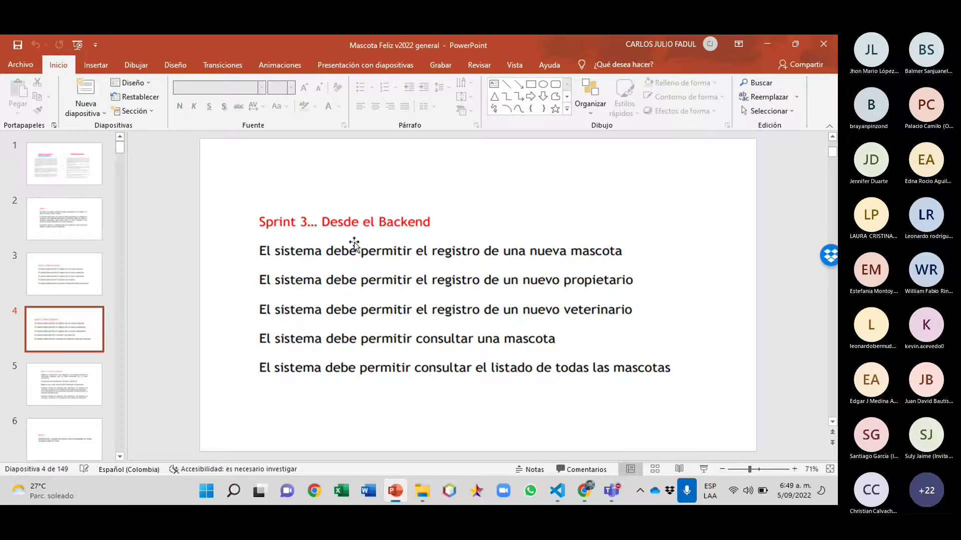
pyautogui.scroll(-1, 413, 392)
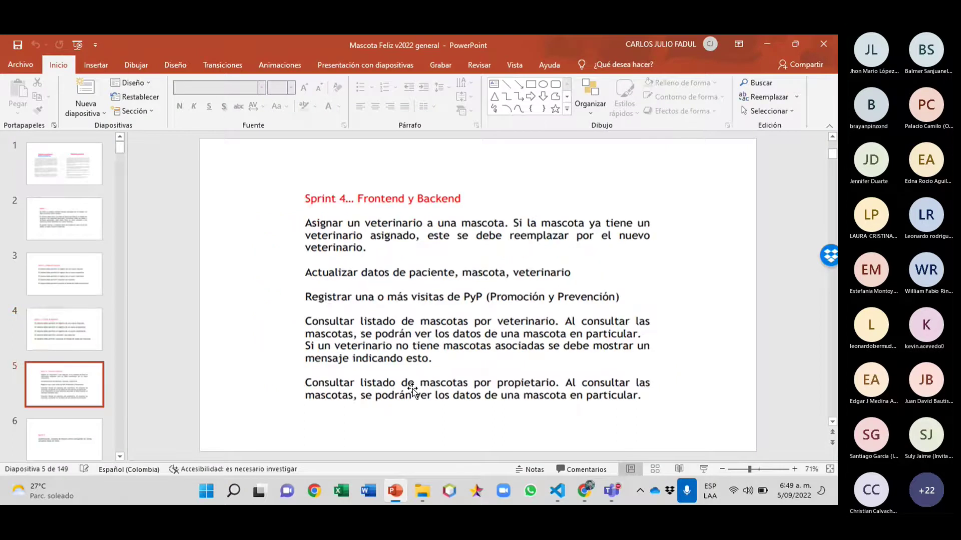